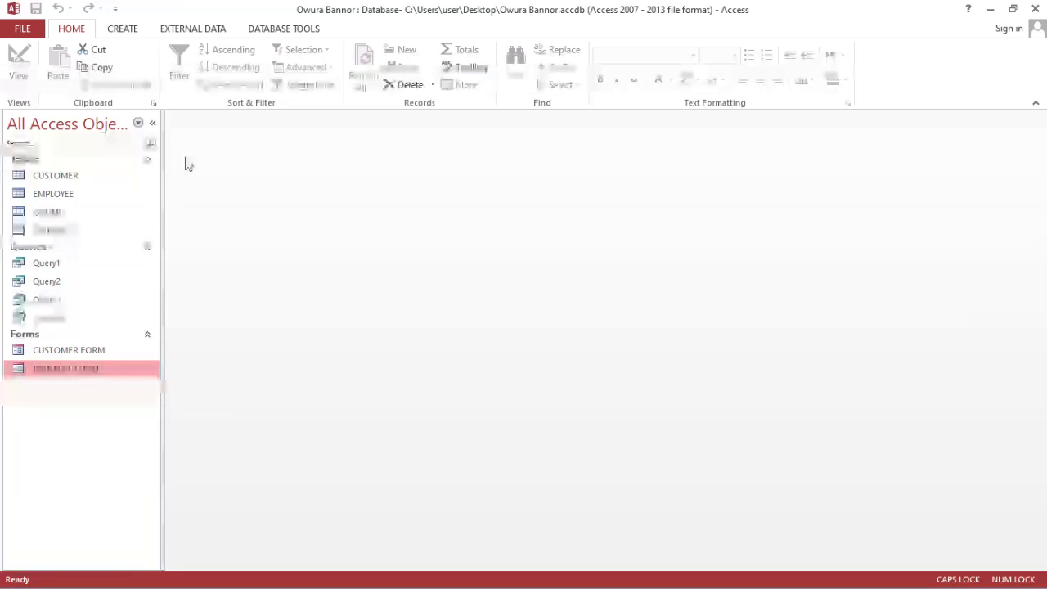
# Review the records and fields of the CUSTOMER, PRODUCT and ORDER tables, and close the tables.
pyautogui.doubleClick(103, 174)
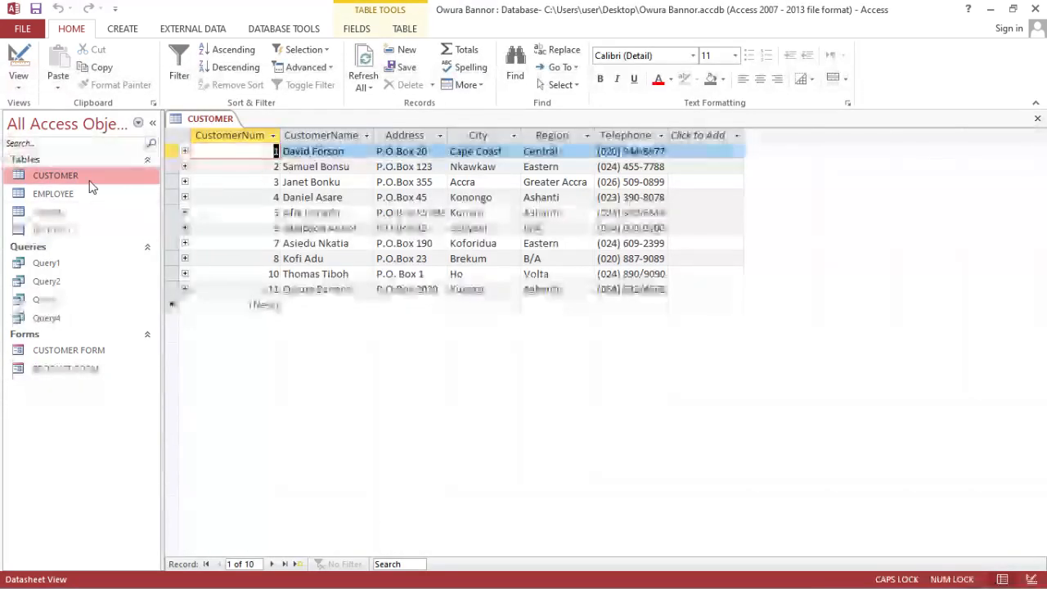
pyautogui.doubleClick(87, 229)
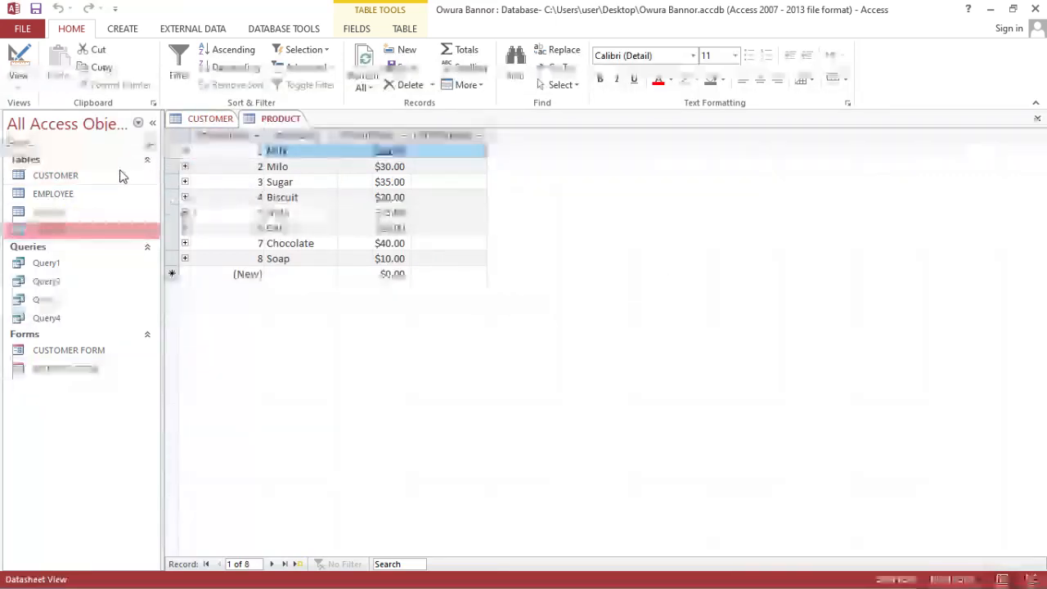
pyautogui.doubleClick(93, 212)
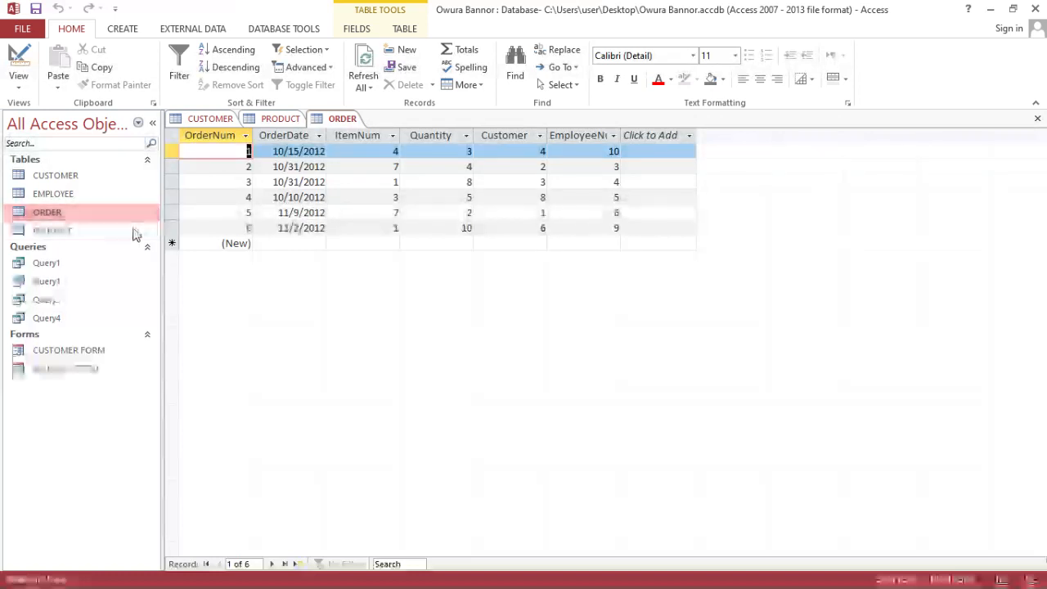
pyautogui.doubleClick(98, 232)
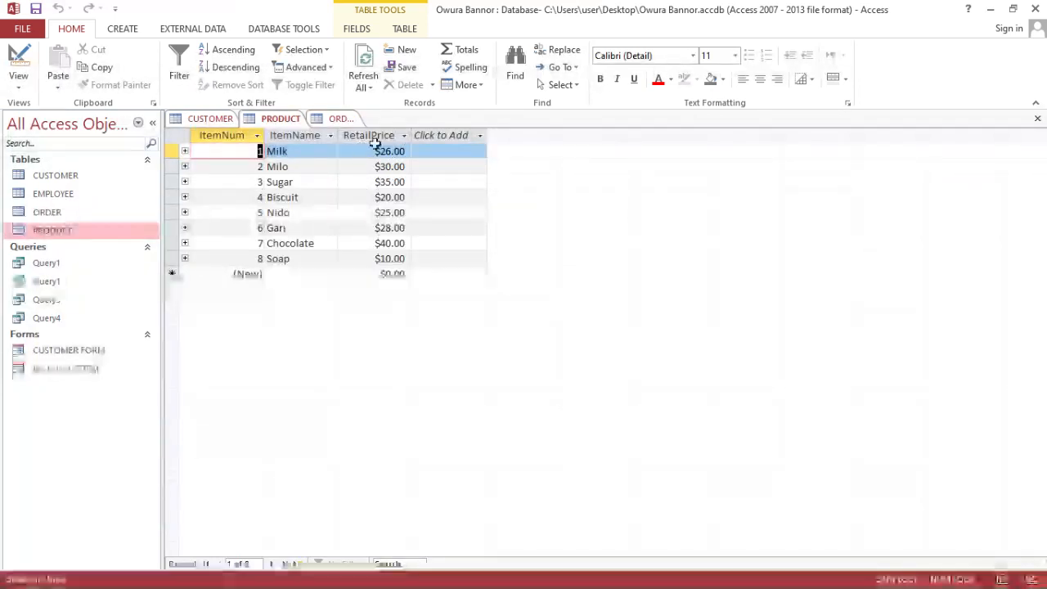
pyautogui.press('capslock')
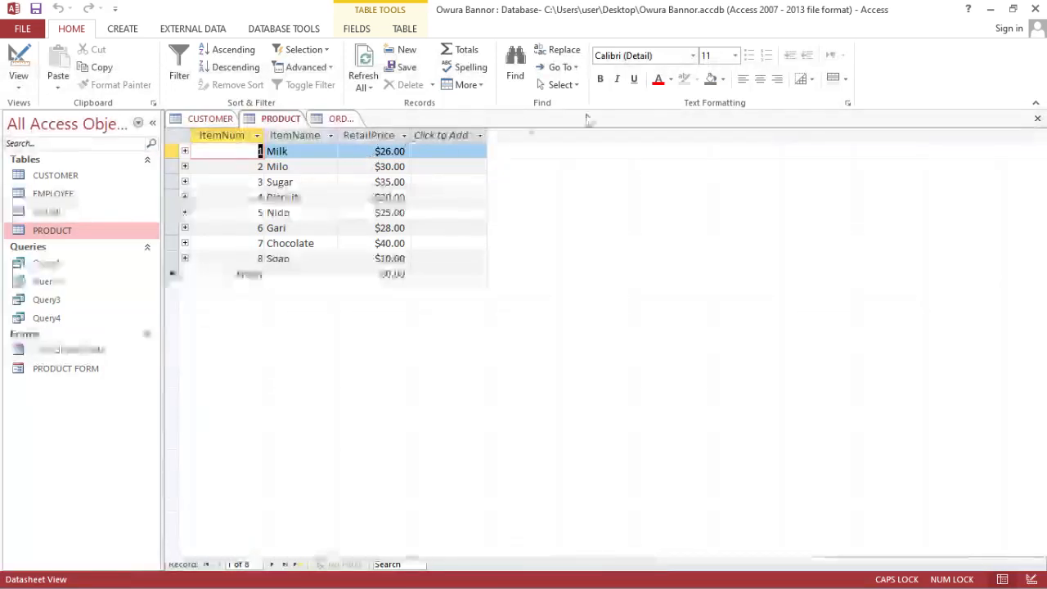
pyautogui.click(1037, 118)
pyautogui.click(1037, 121)
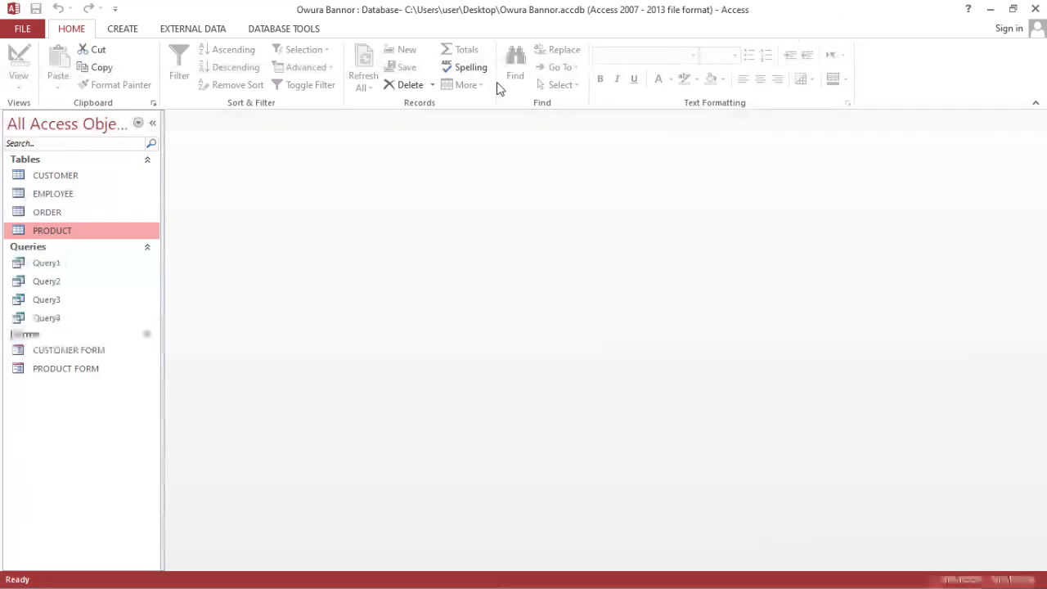
# Start a new report with the Report Wizard and add the CustomerName field from the CUSTOMER table.
pyautogui.click(127, 32)
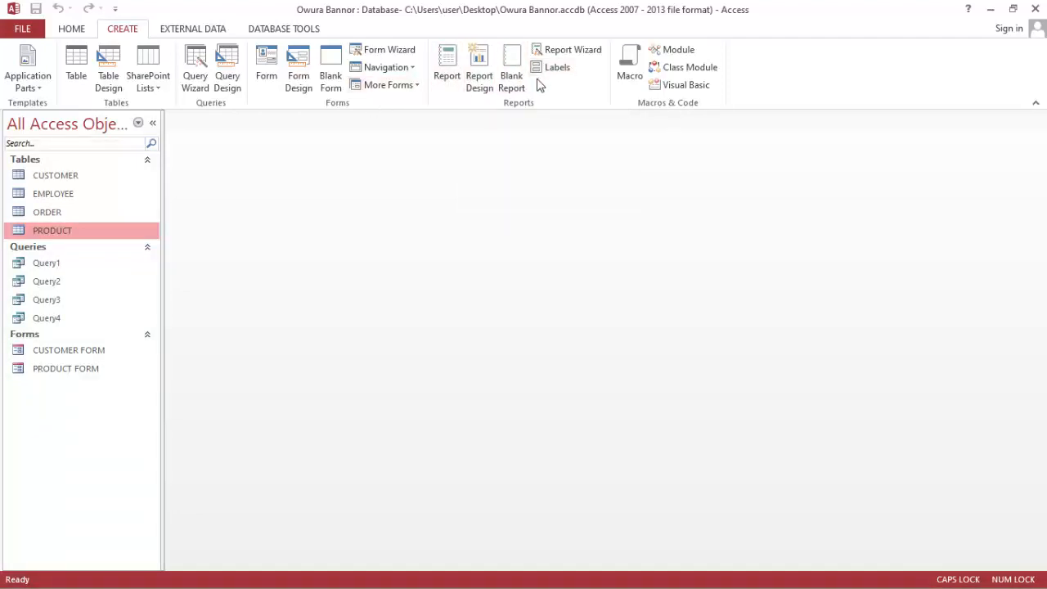
pyautogui.click(579, 49)
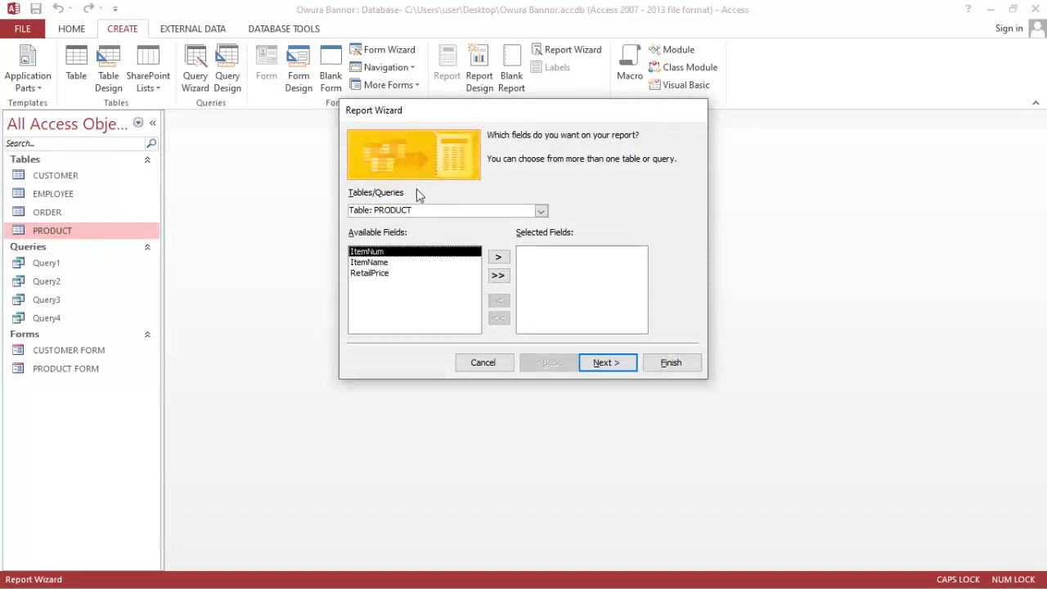
pyautogui.click(541, 211)
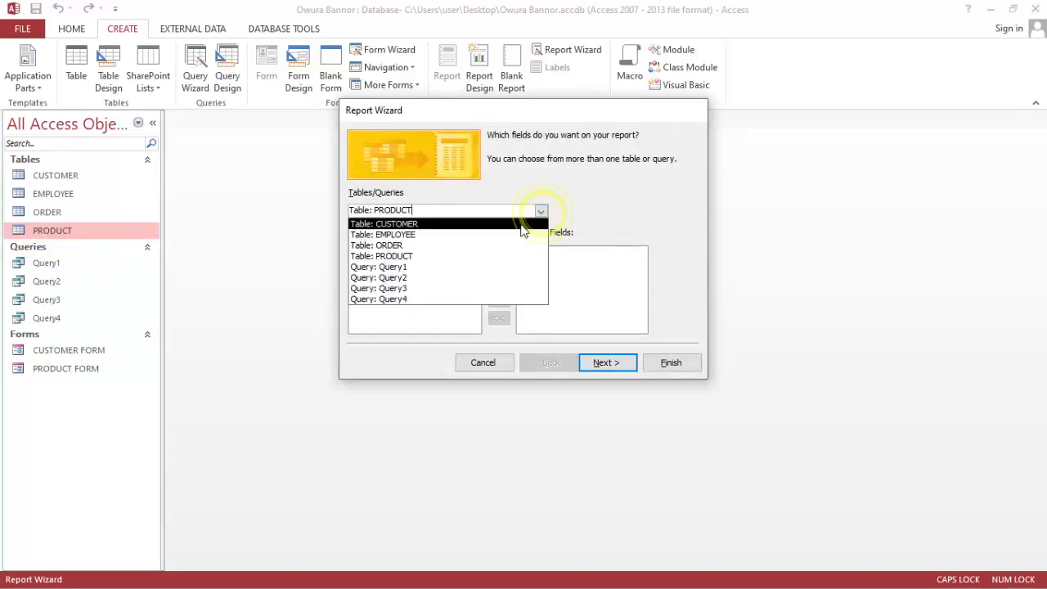
pyautogui.click(514, 226)
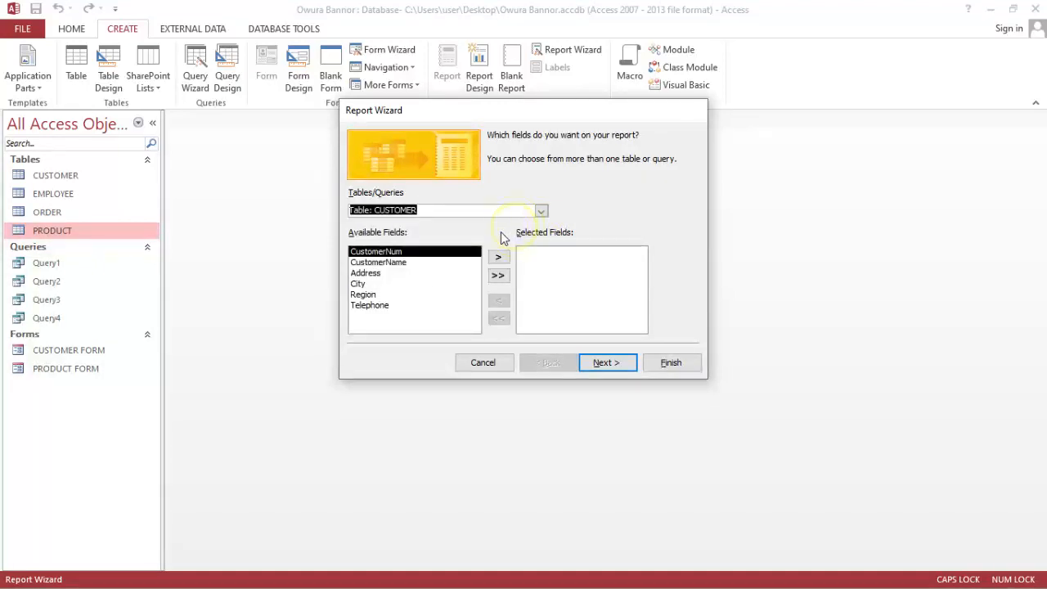
pyautogui.click(421, 263)
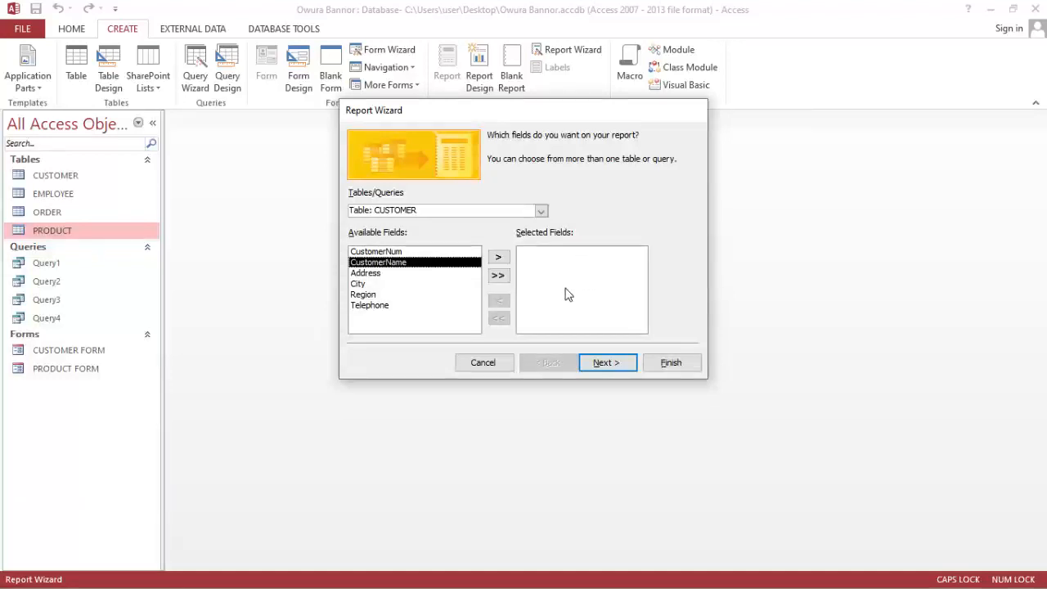
pyautogui.click(497, 258)
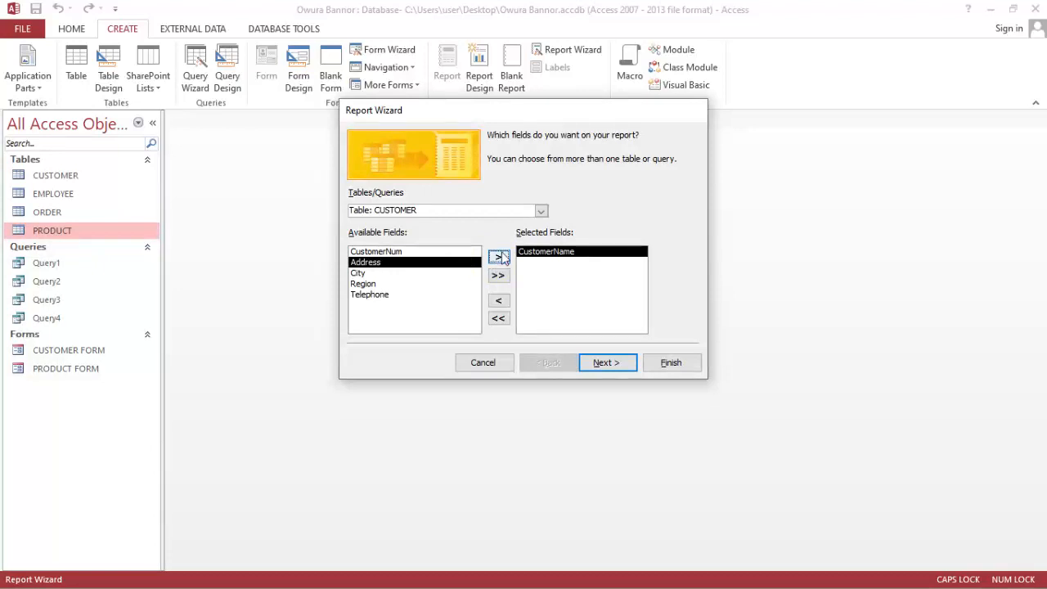
# Add the ItemName field from the PRODUCT table to the report's selected fields.
pyautogui.click(541, 211)
pyautogui.click(543, 220)
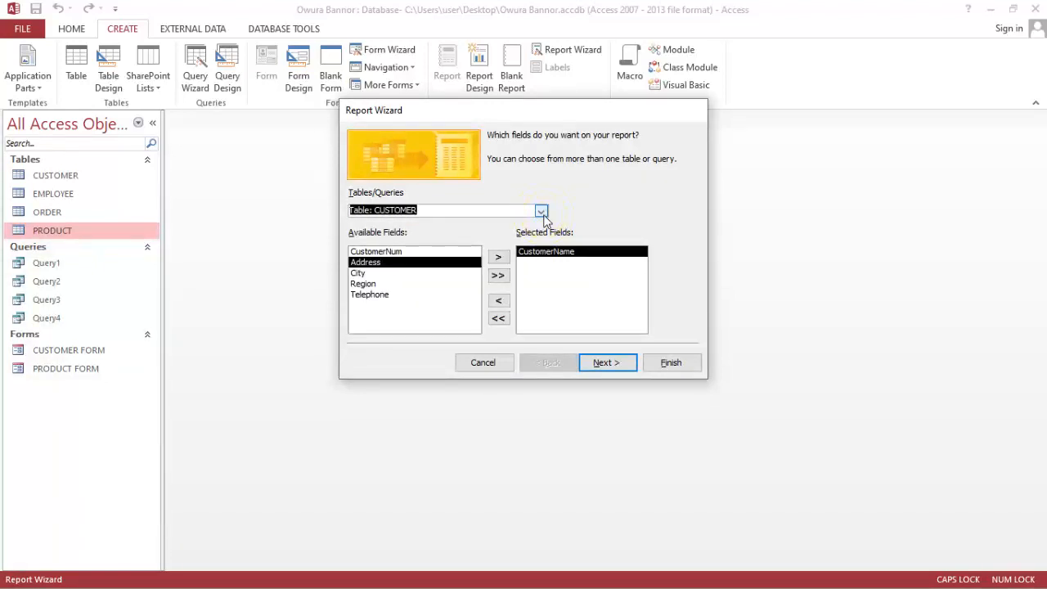
pyautogui.click(541, 212)
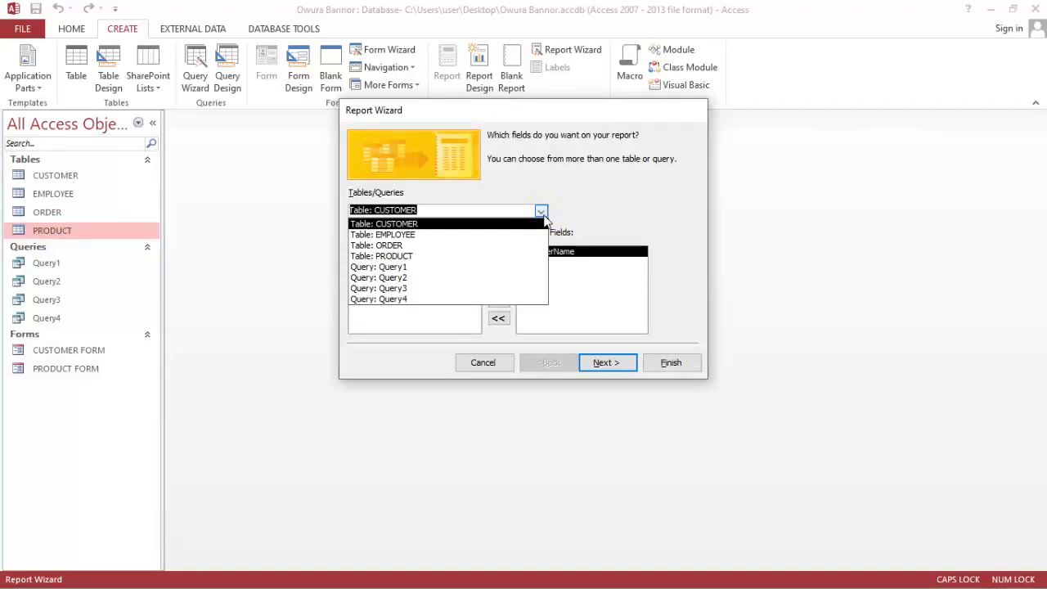
pyautogui.click(491, 256)
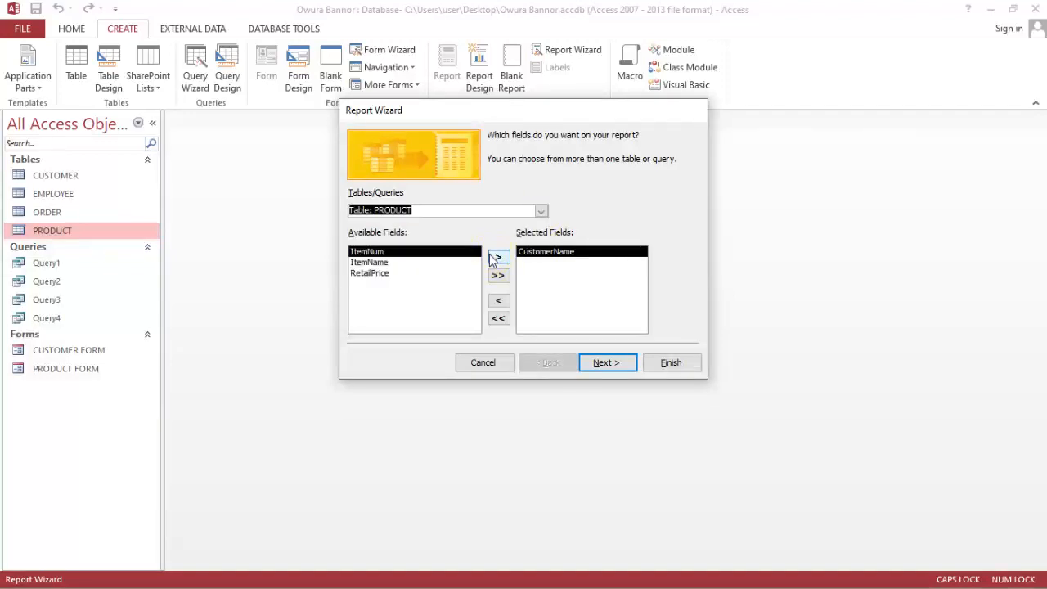
pyautogui.click(420, 265)
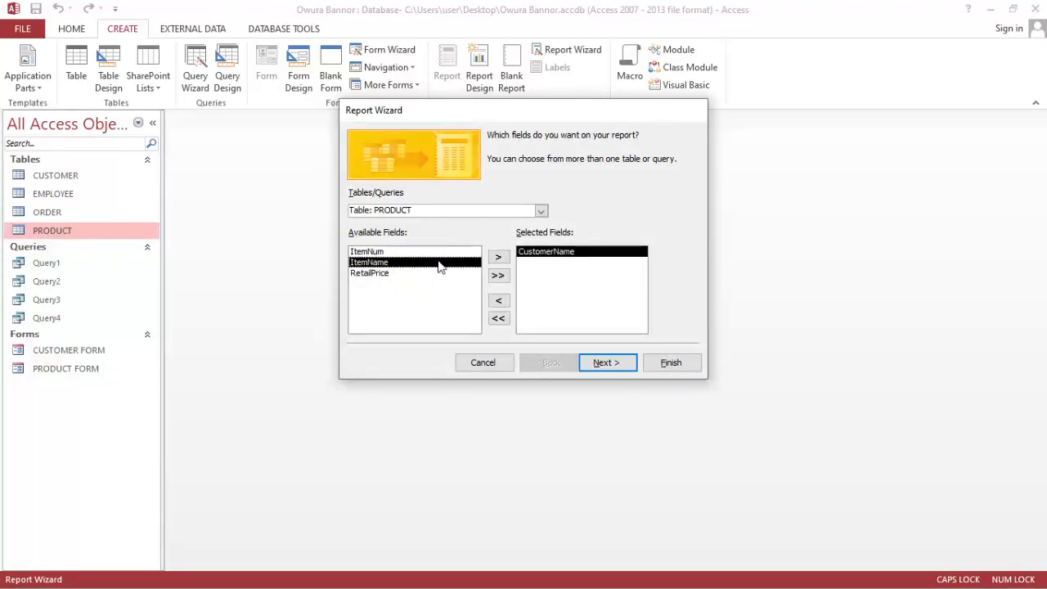
pyautogui.click(499, 259)
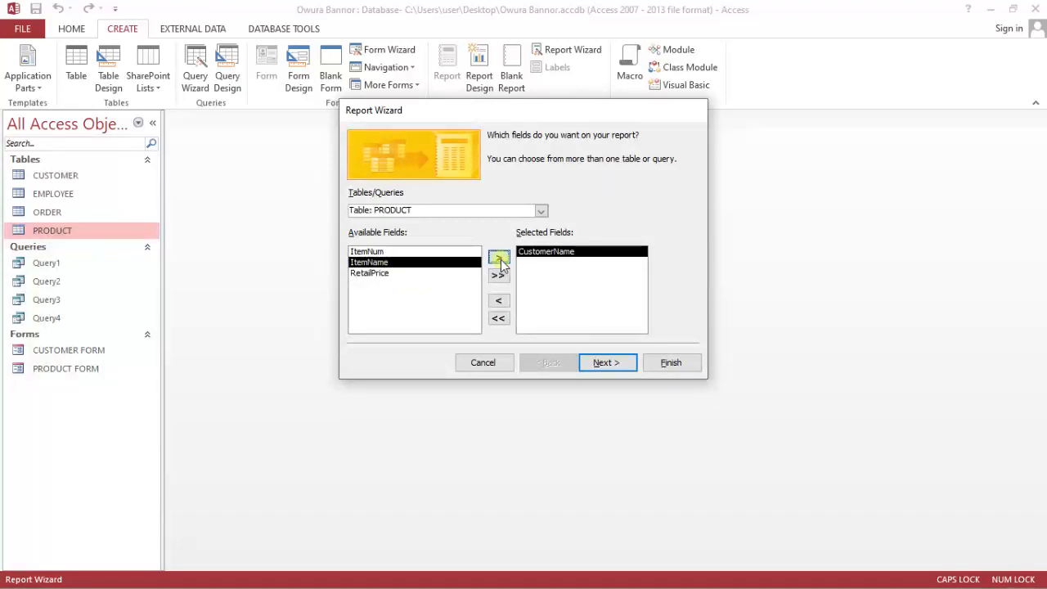
# Add the Quantity field from the ORDER table to the report's selected fields.
pyautogui.click(541, 212)
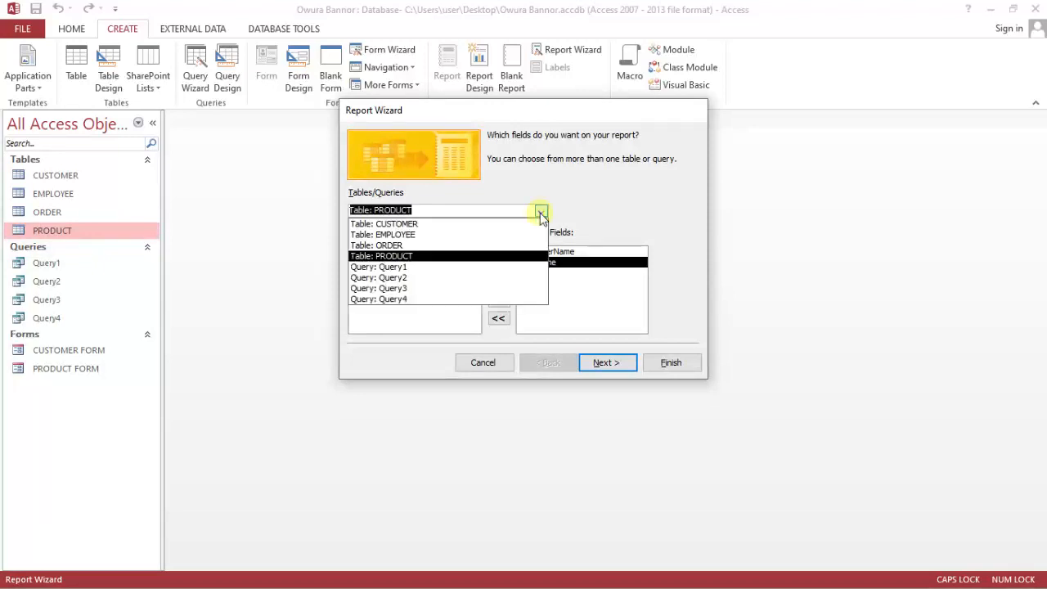
pyautogui.click(454, 246)
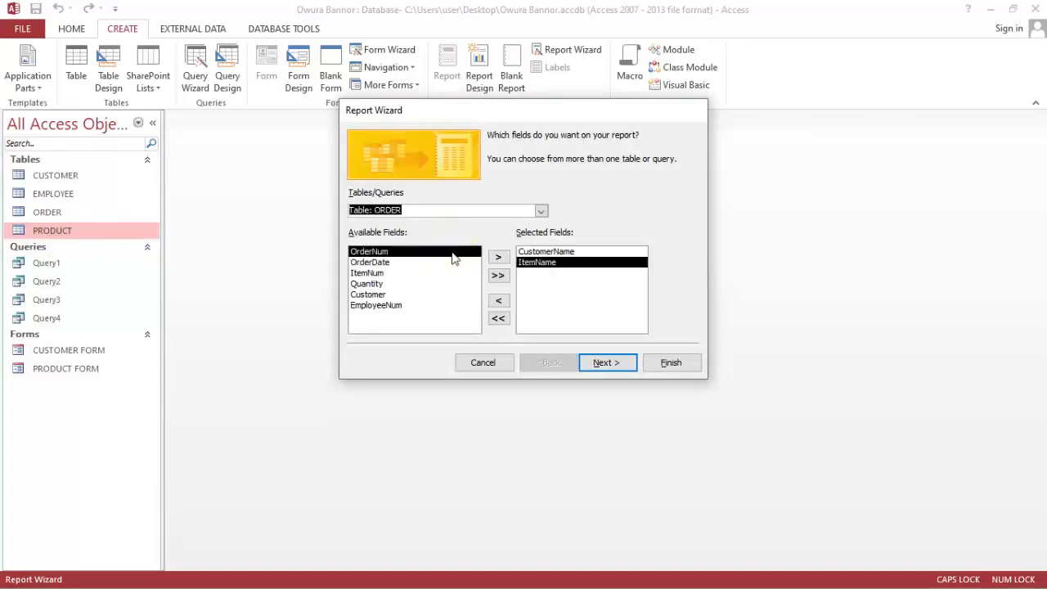
pyautogui.click(390, 284)
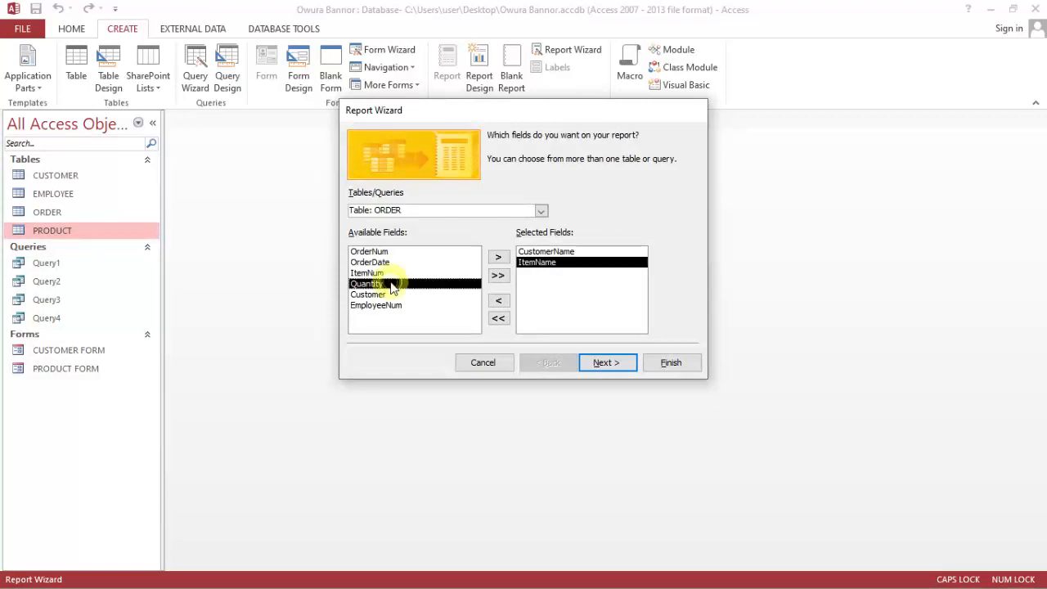
pyautogui.click(498, 258)
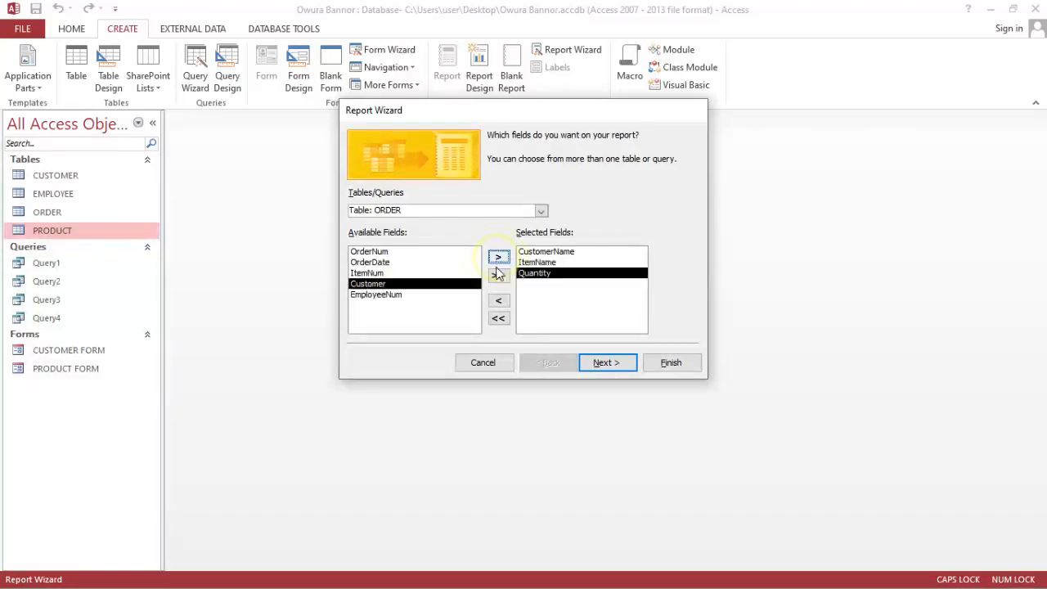
# Add the RetailPrice field from the PRODUCT table to the report and proceed to the data view choice.
pyautogui.click(541, 211)
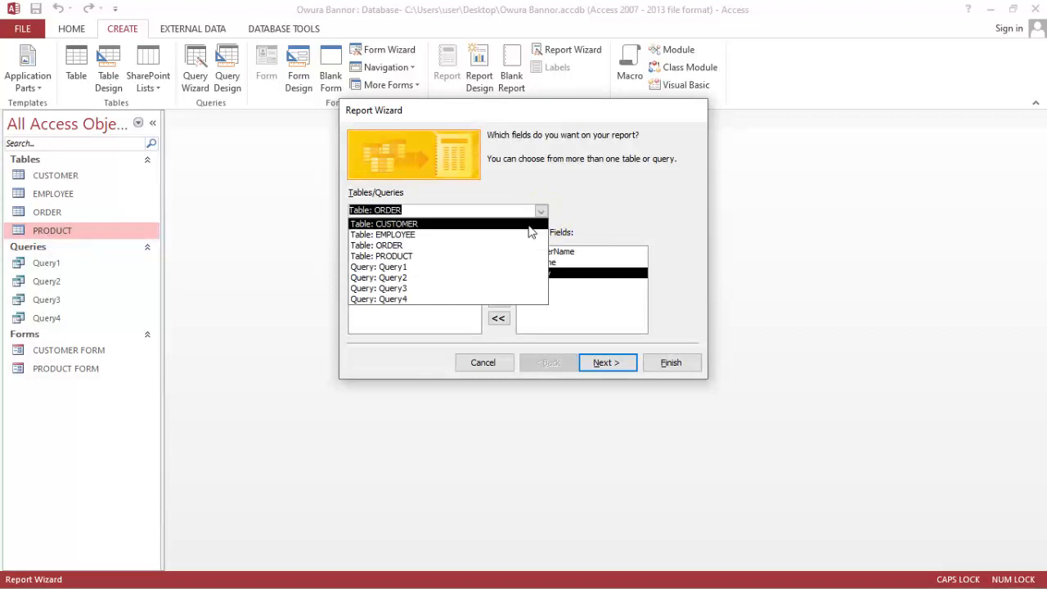
pyautogui.click(465, 257)
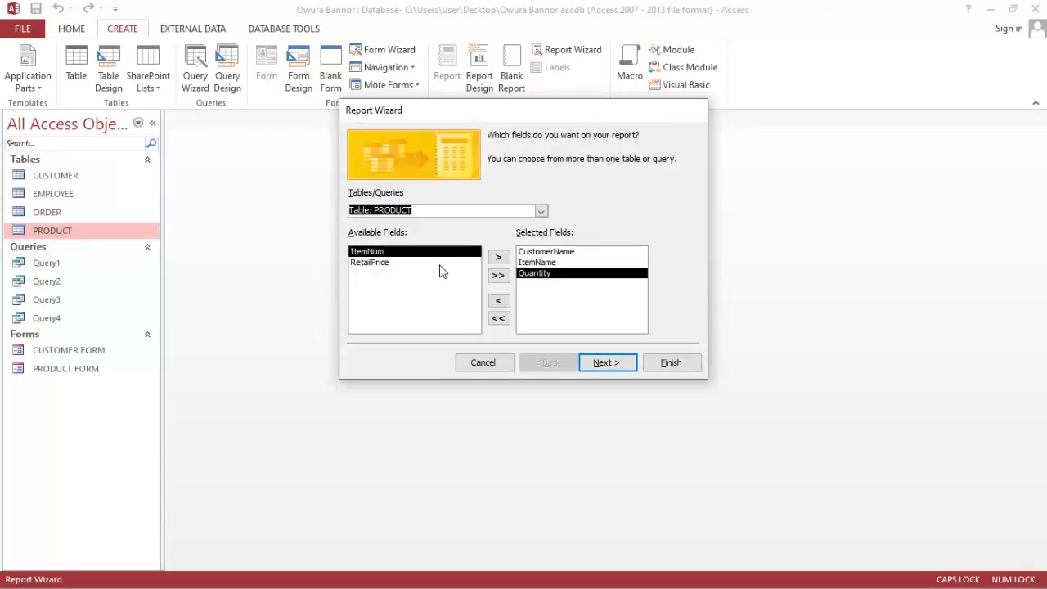
pyautogui.click(442, 263)
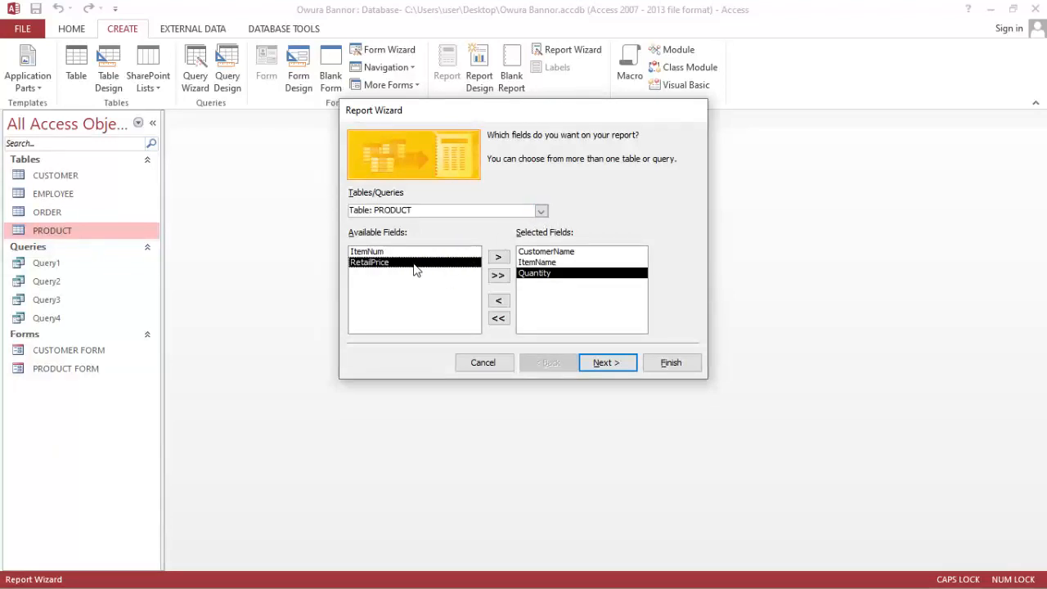
pyautogui.click(499, 259)
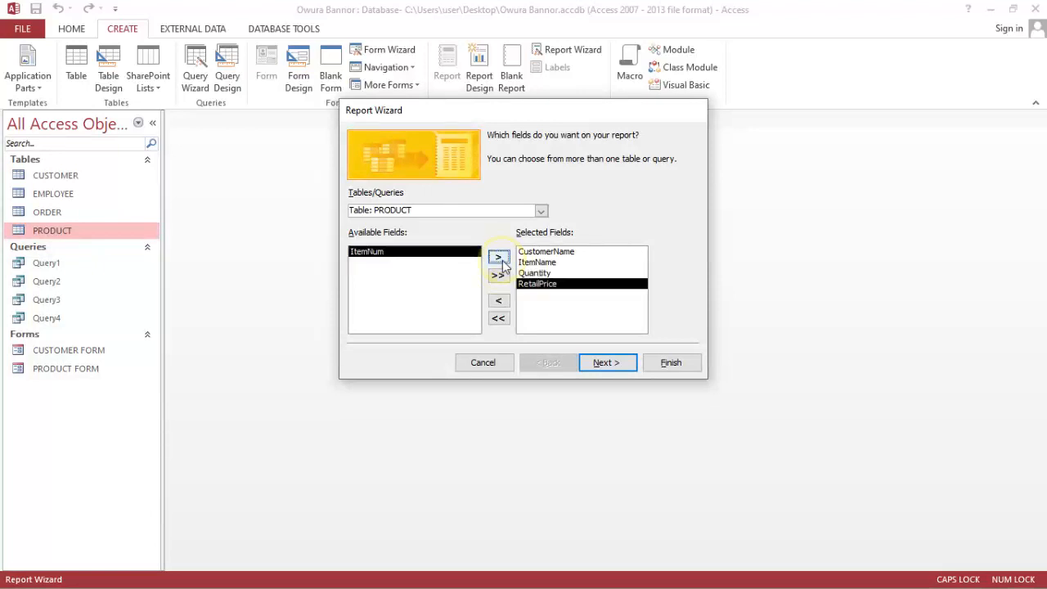
pyautogui.click(605, 364)
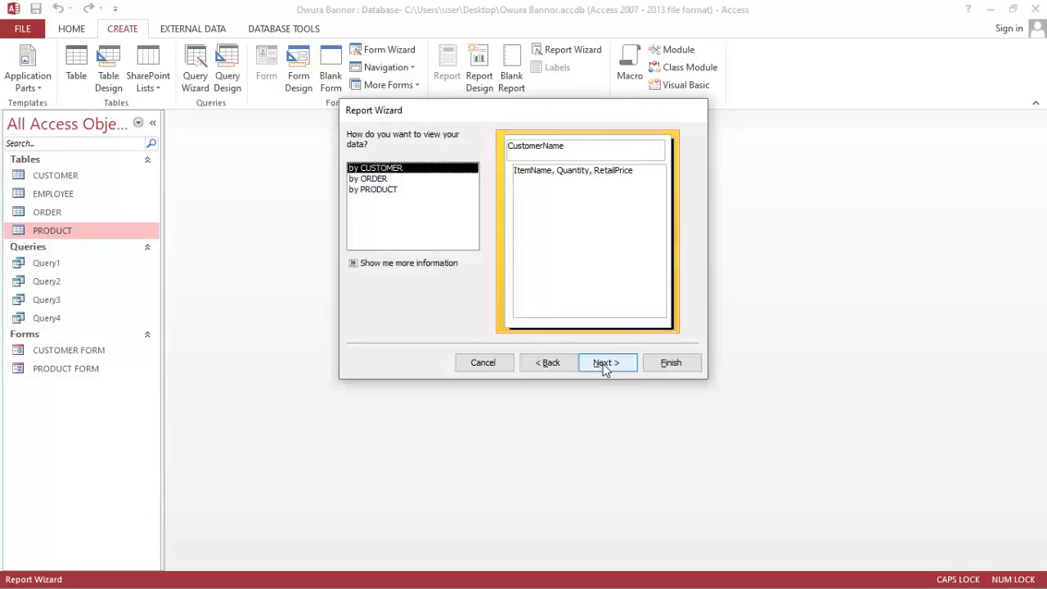
# Compare the available data views, set the report to view its data by ORDER, and proceed to the grouping levels.
pyautogui.click(549, 363)
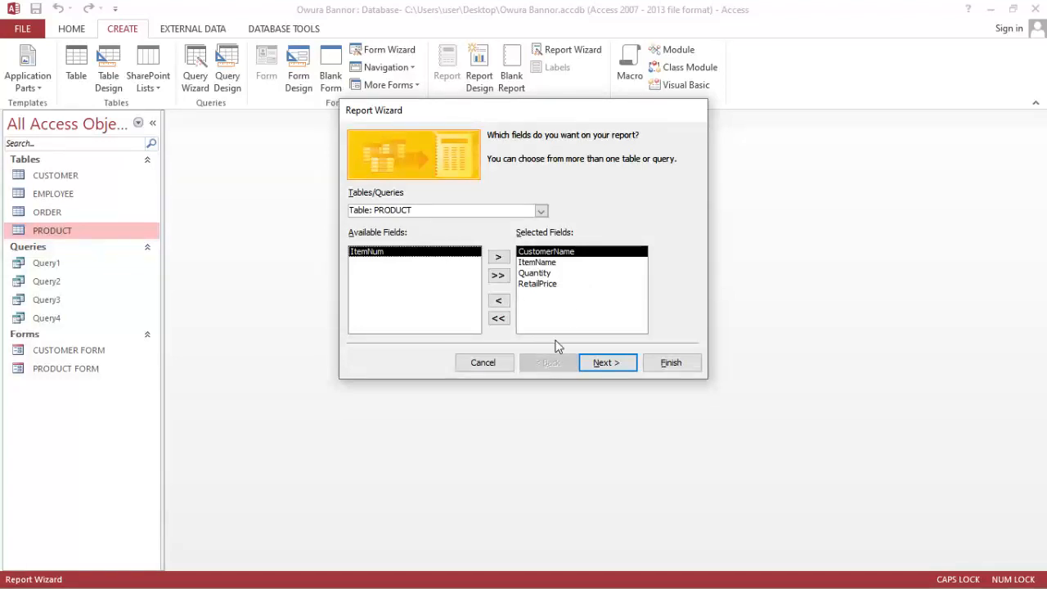
pyautogui.click(603, 362)
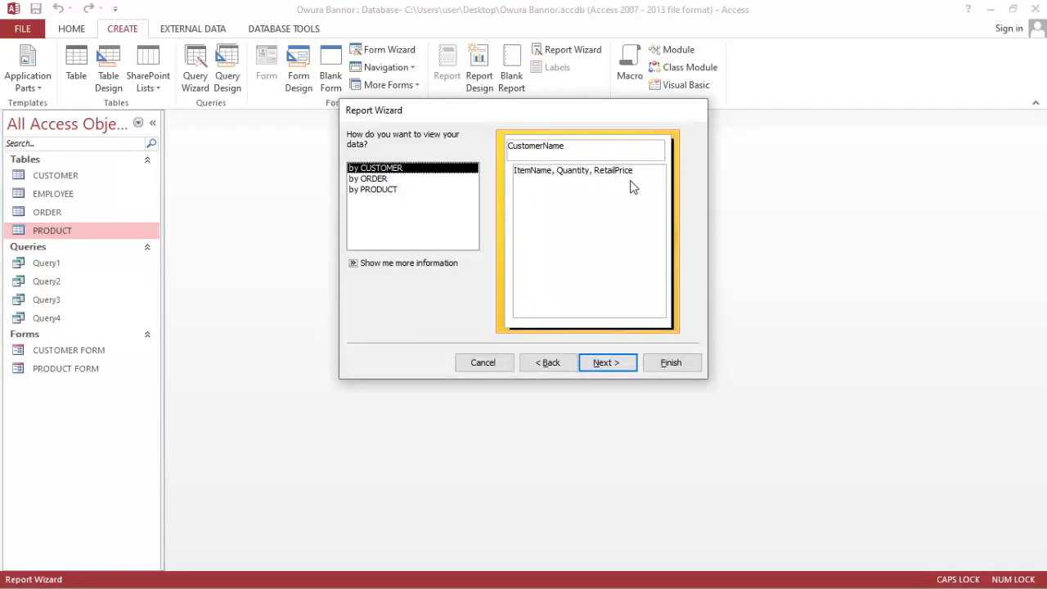
pyautogui.click(404, 181)
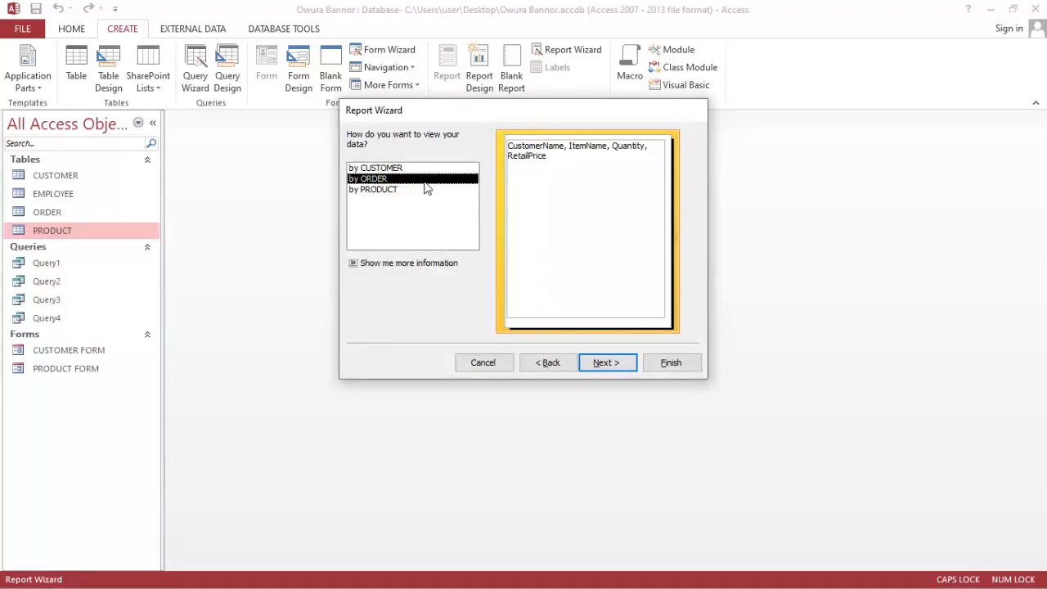
pyautogui.click(549, 367)
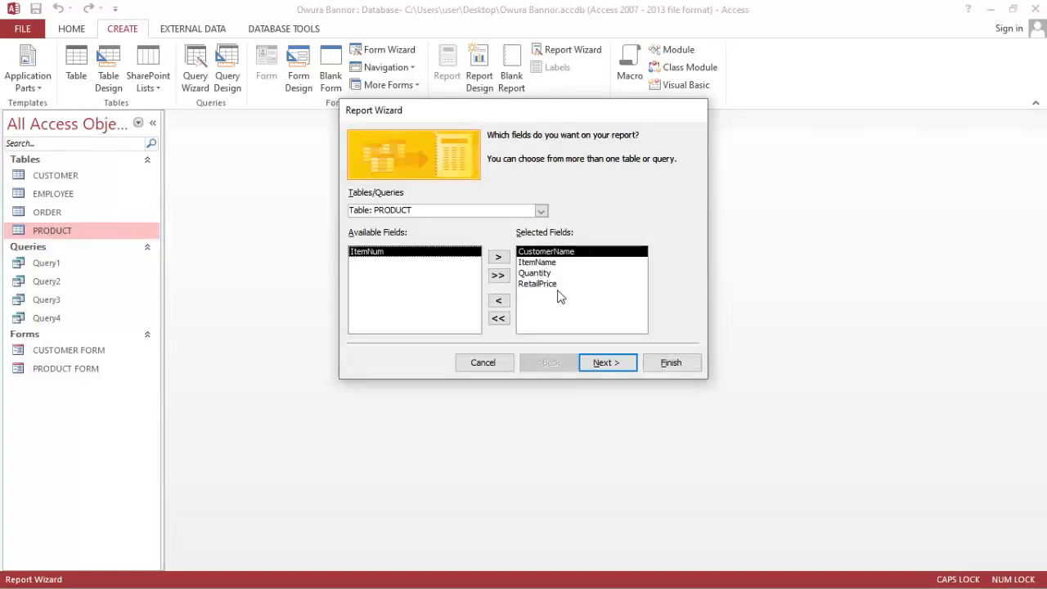
pyautogui.click(602, 365)
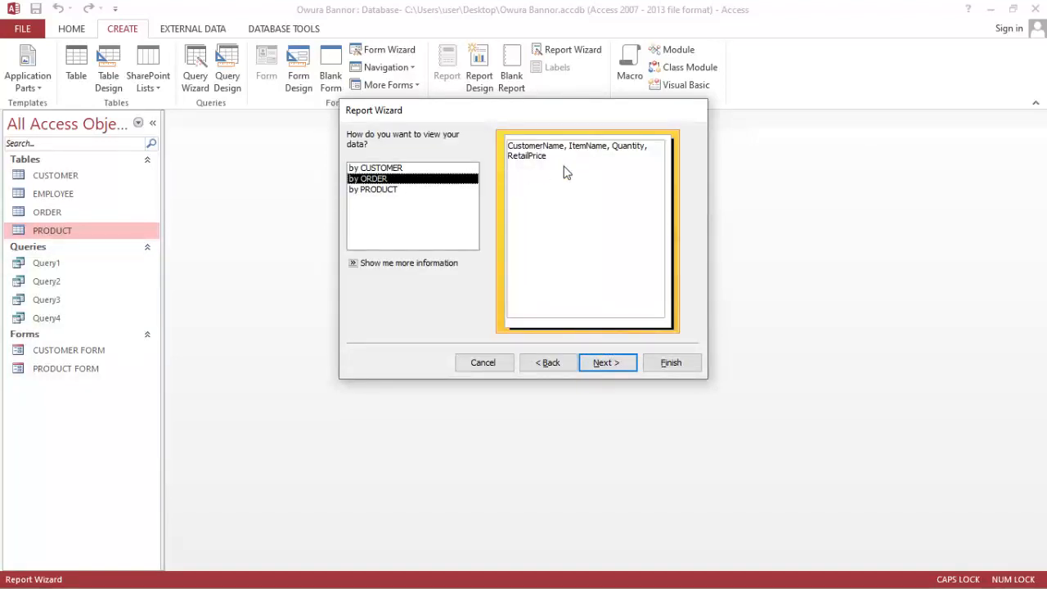
pyautogui.click(399, 190)
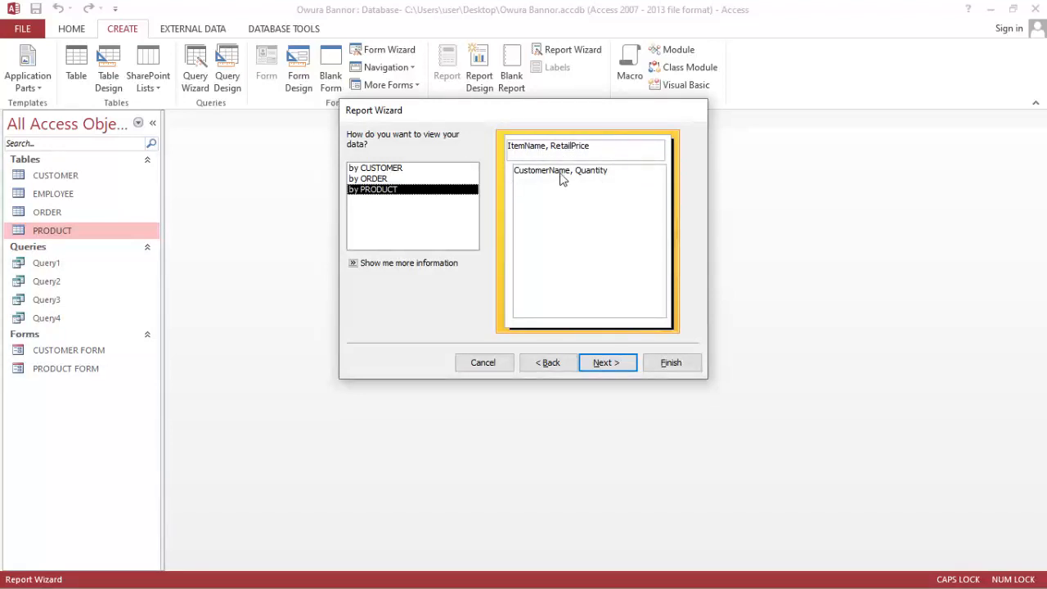
pyautogui.click(393, 179)
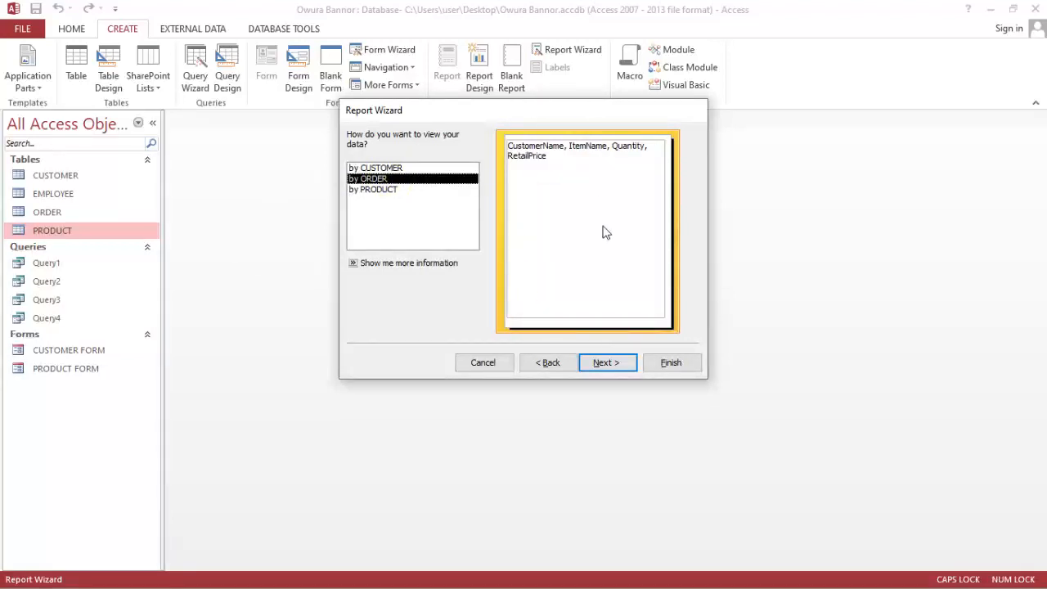
pyautogui.click(623, 358)
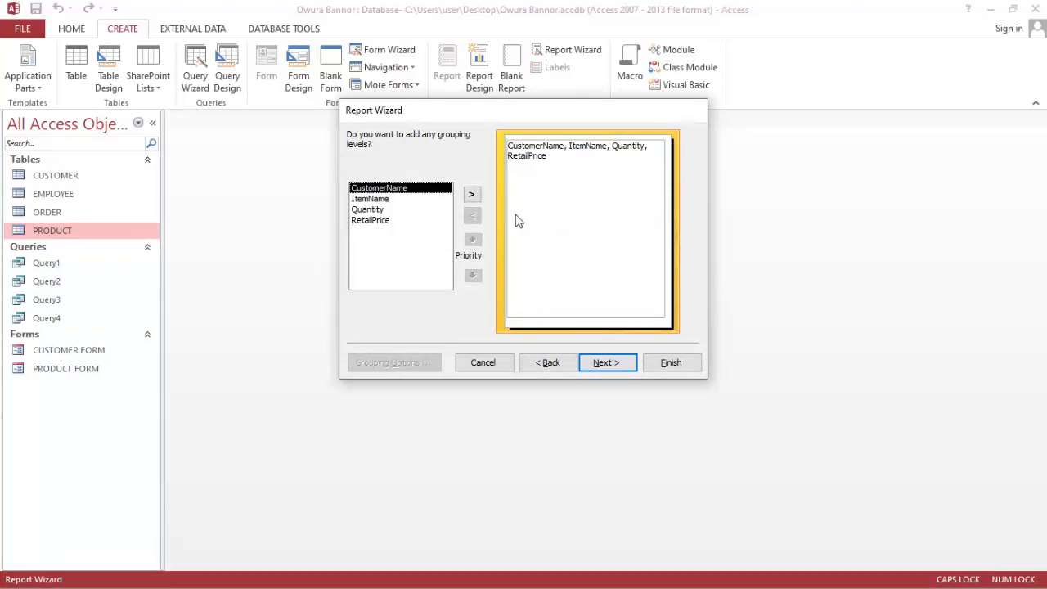
# Try grouping the report by CustomerName and remove that grouping level again.
pyautogui.click(418, 199)
pyautogui.click(421, 188)
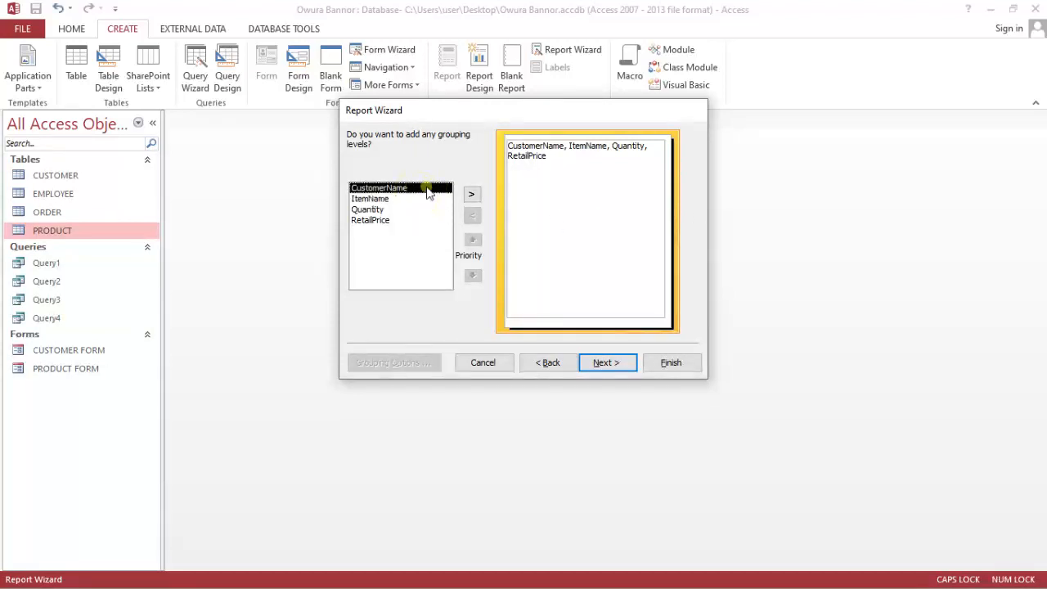
pyautogui.click(471, 196)
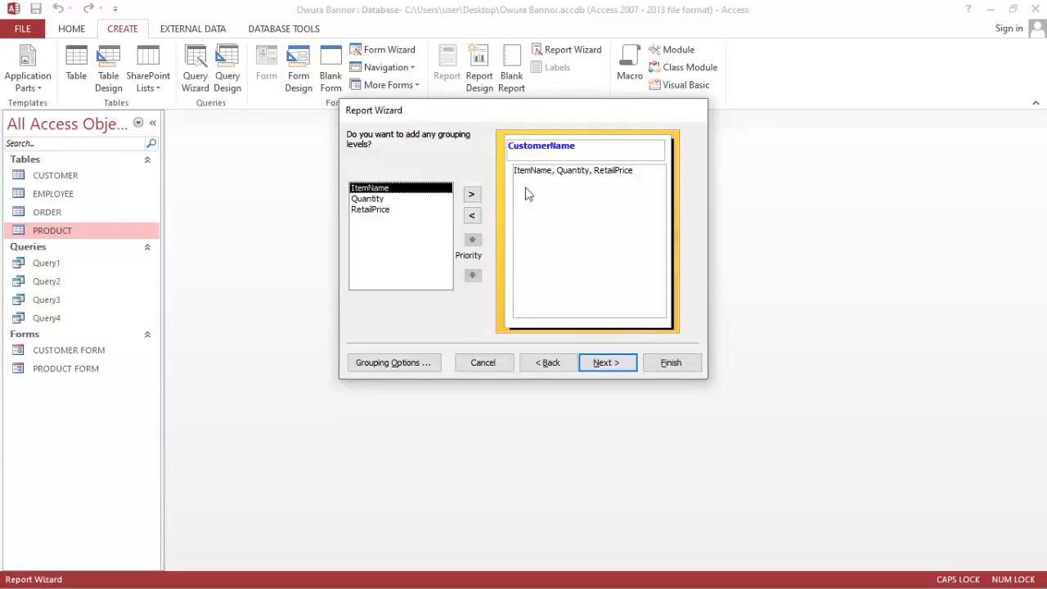
pyautogui.click(473, 216)
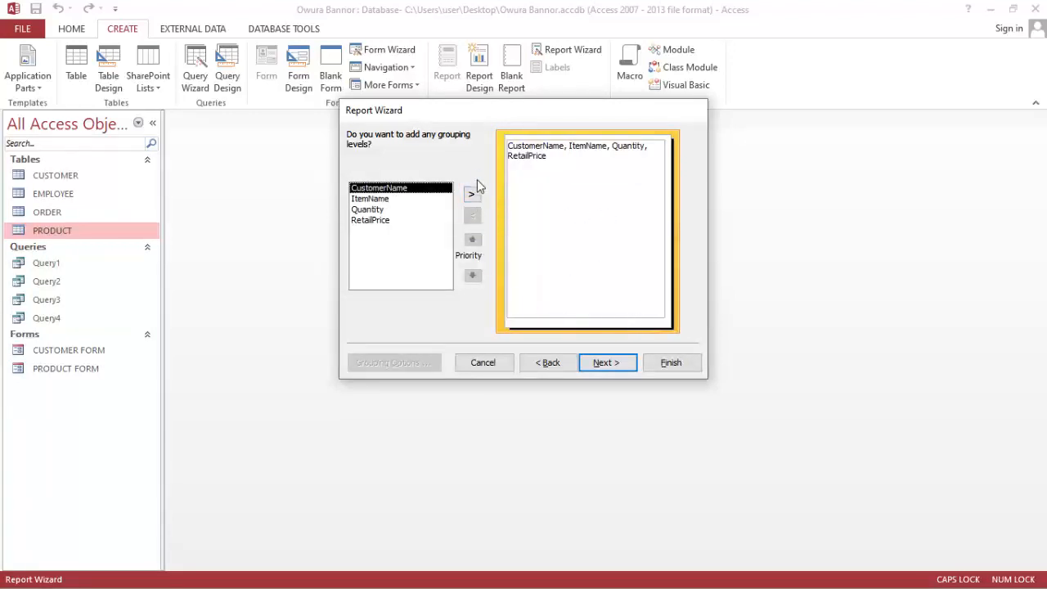
pyautogui.click(473, 195)
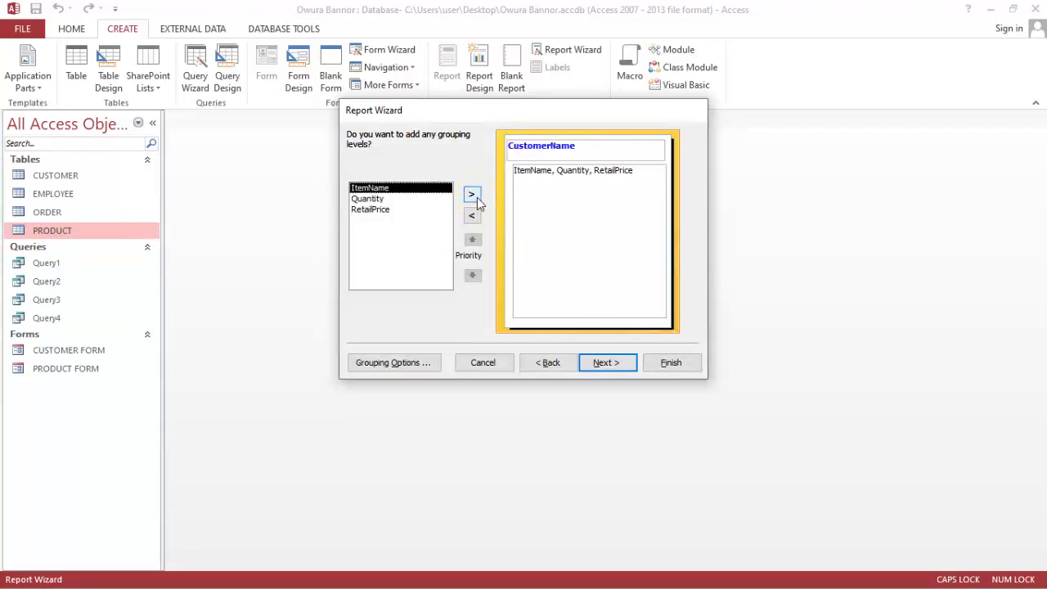
pyautogui.click(475, 218)
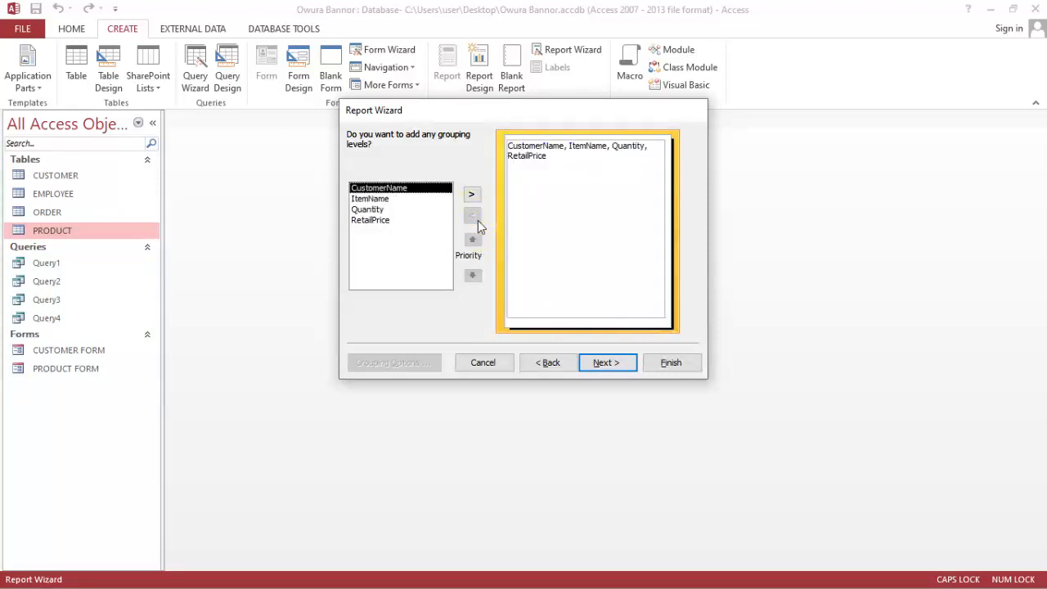
# Leave the report ungrouped, sort its records by CustomerName in ascending order, and proceed to the layout options.
pyautogui.click(624, 367)
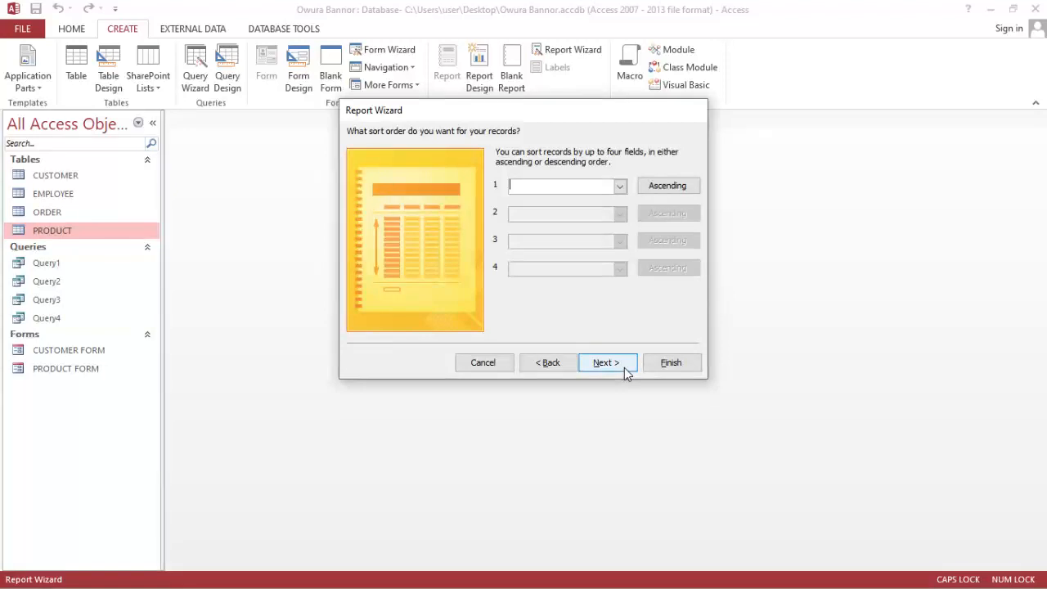
pyautogui.click(622, 187)
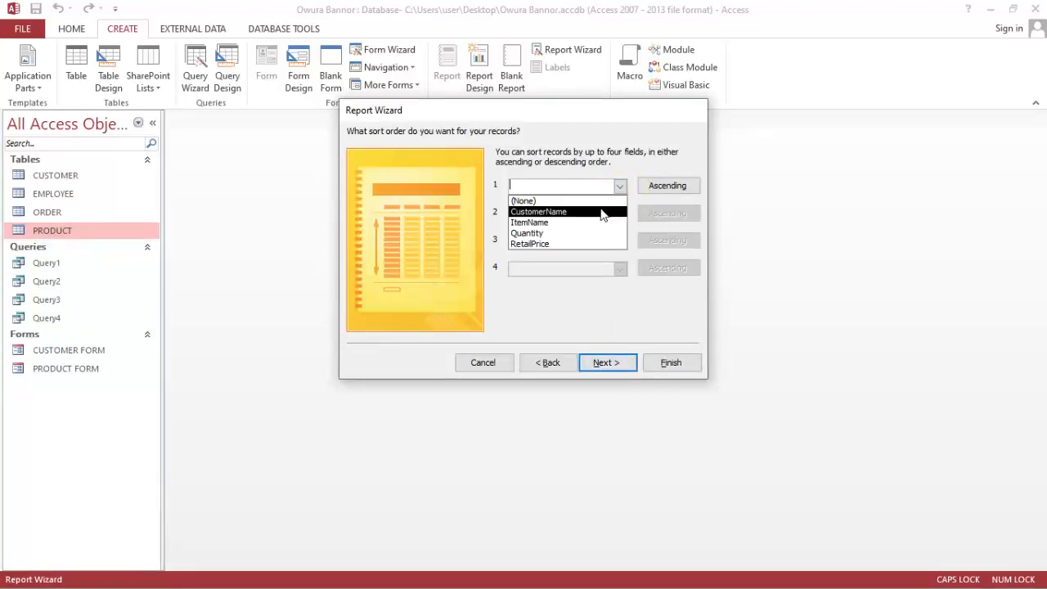
pyautogui.click(603, 212)
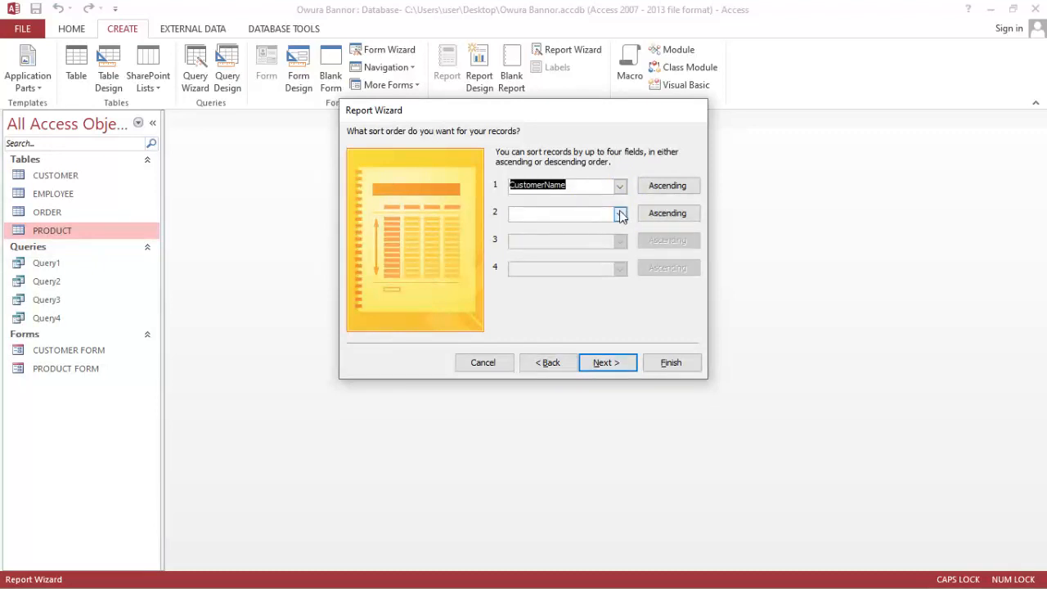
pyautogui.click(673, 186)
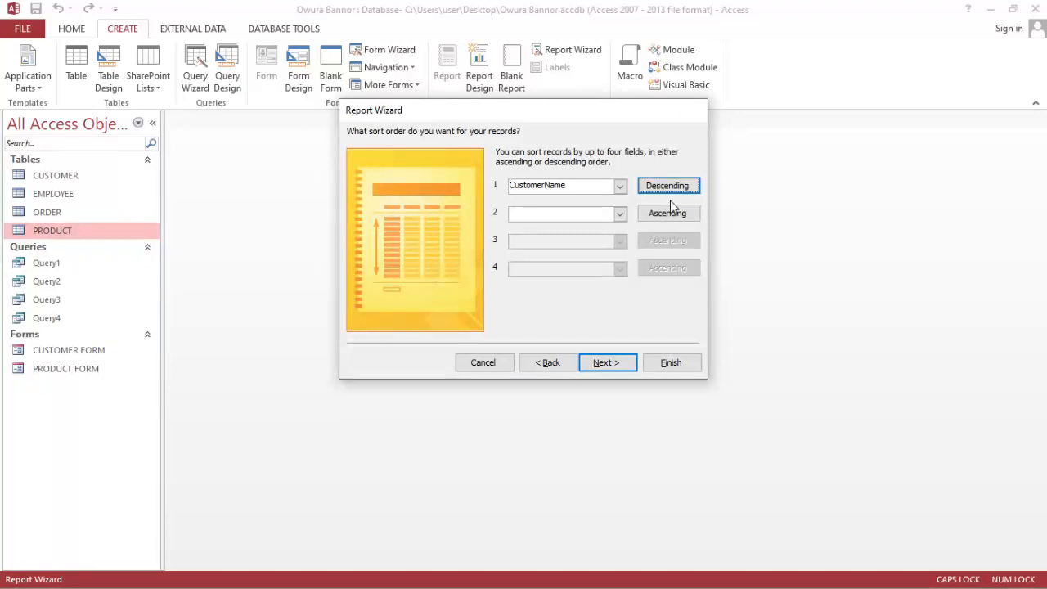
pyautogui.click(682, 189)
pyautogui.click(618, 368)
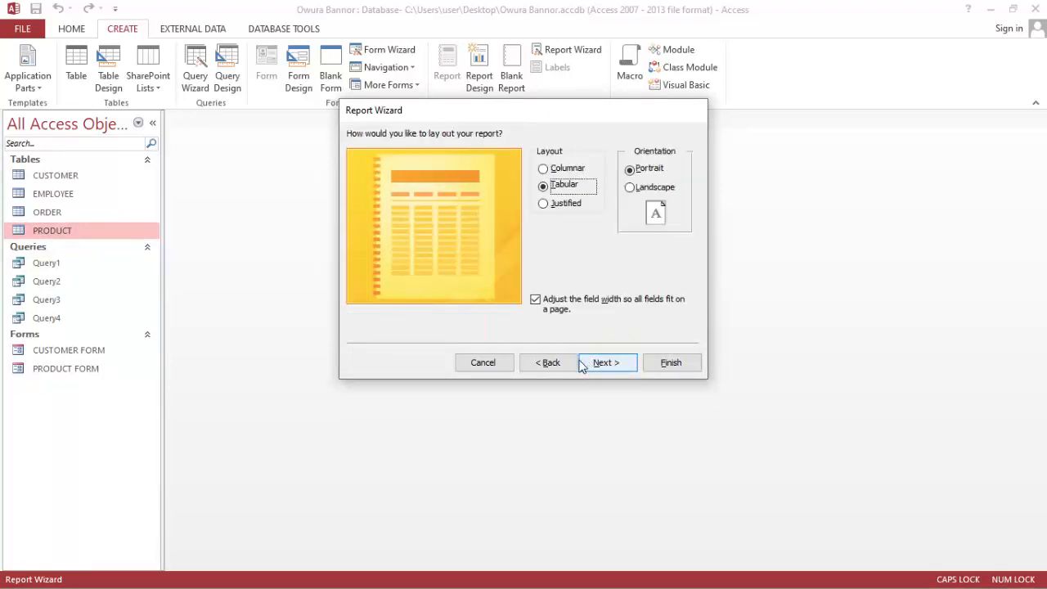
# Choose the Tabular layout with Landscape orientation for the report and proceed to the title settings.
pyautogui.click(565, 168)
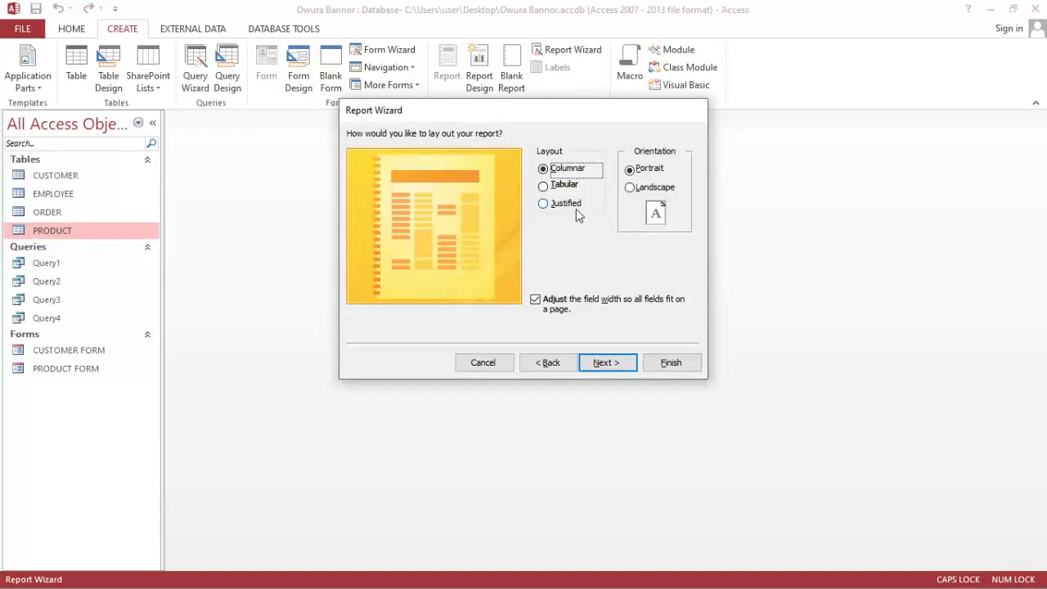
pyautogui.click(574, 187)
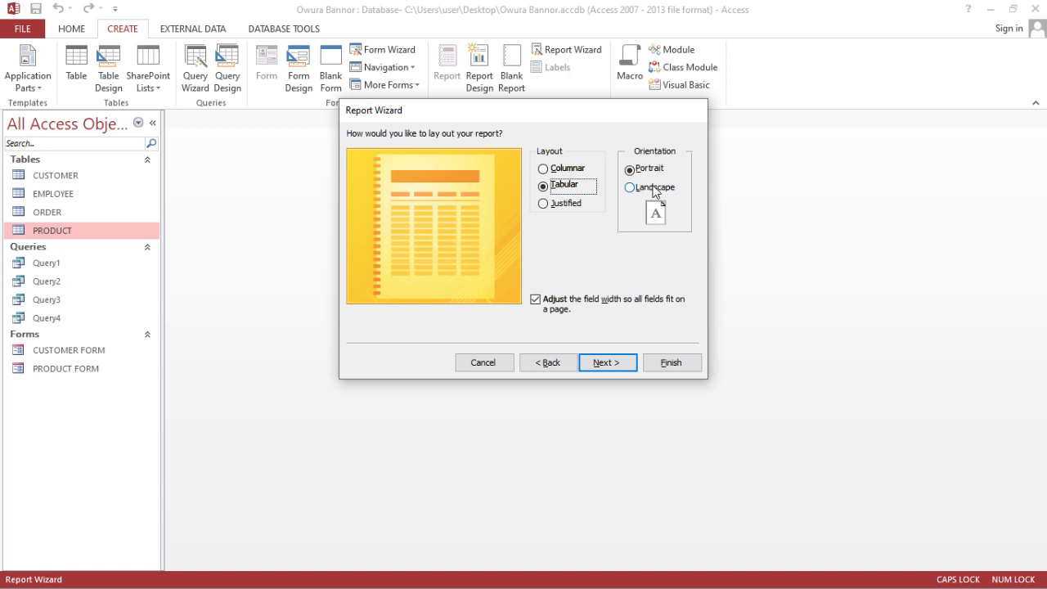
pyautogui.click(605, 363)
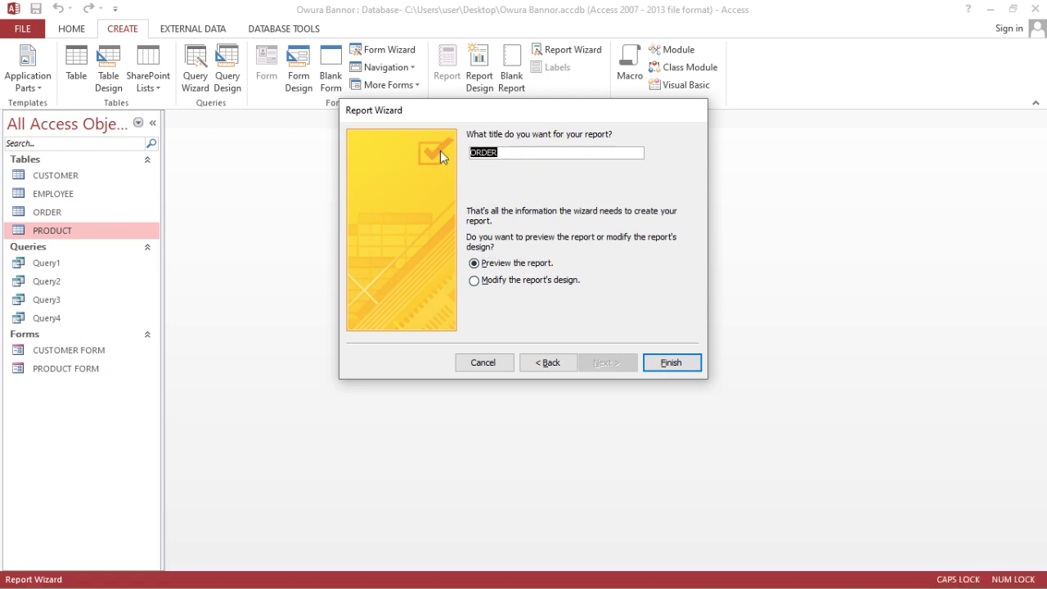
# Title the report ACCOUNTS RECEIVABLE and finish the wizard with a preview of the report.
pyautogui.write('ACCOUNTS RECEIV')
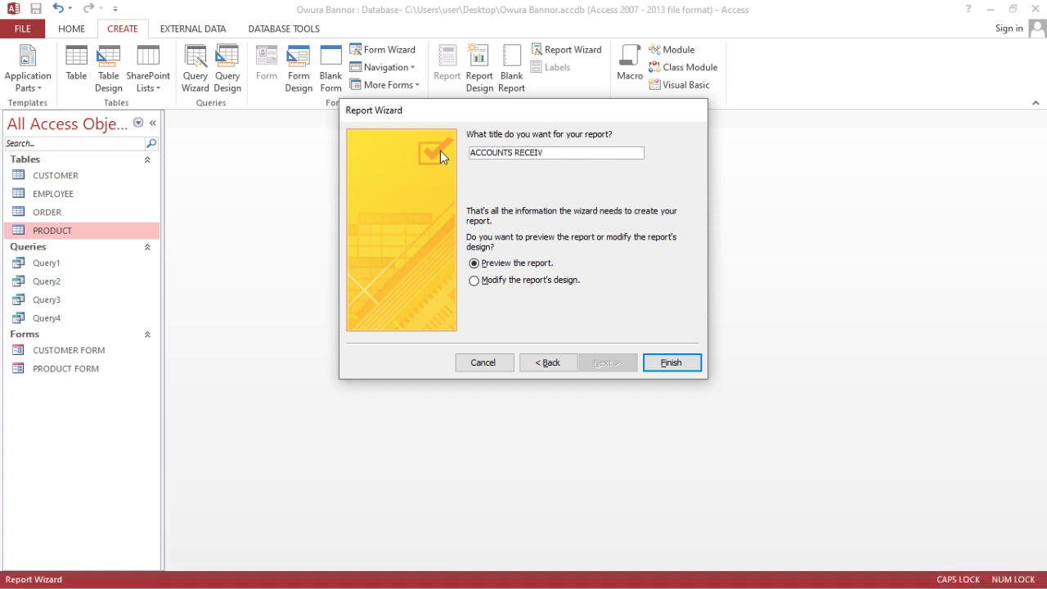
pyautogui.write('ABLE')
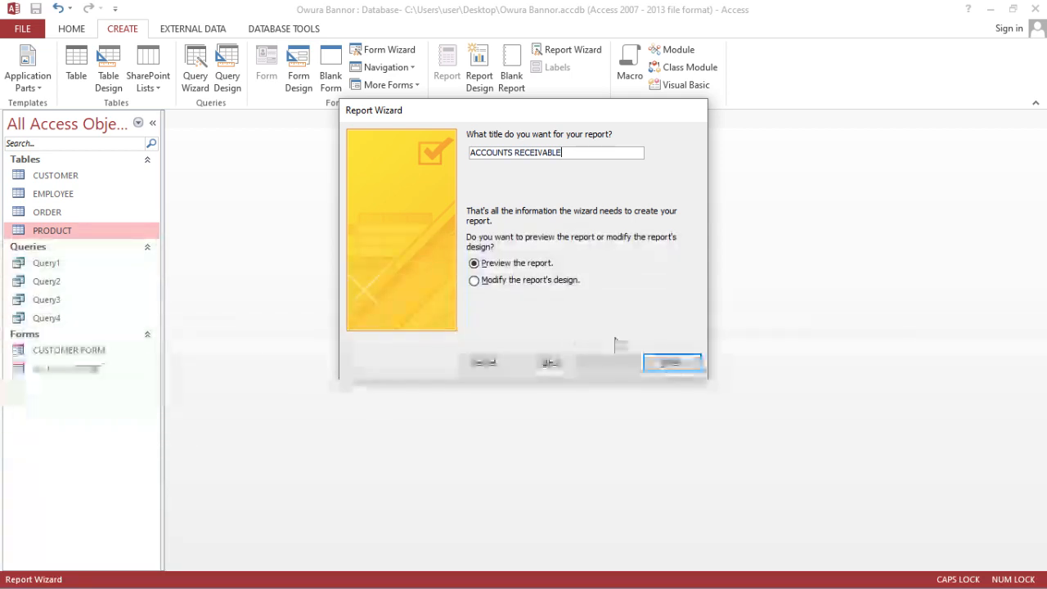
pyautogui.click(667, 364)
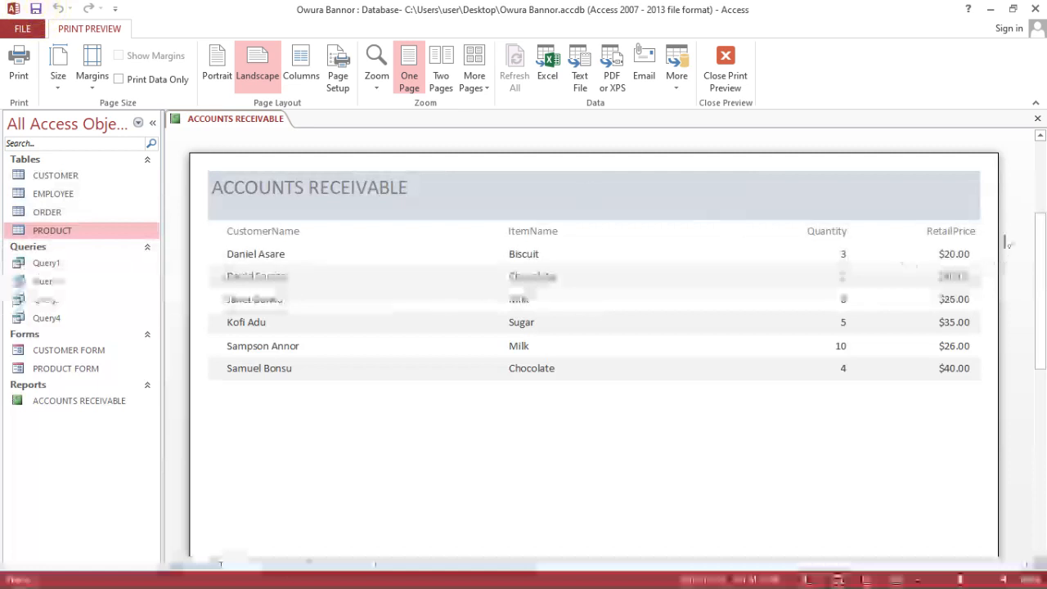
# Close the print preview and the field list, and close the ACCOUNTS RECEIVABLE report.
pyautogui.click(727, 73)
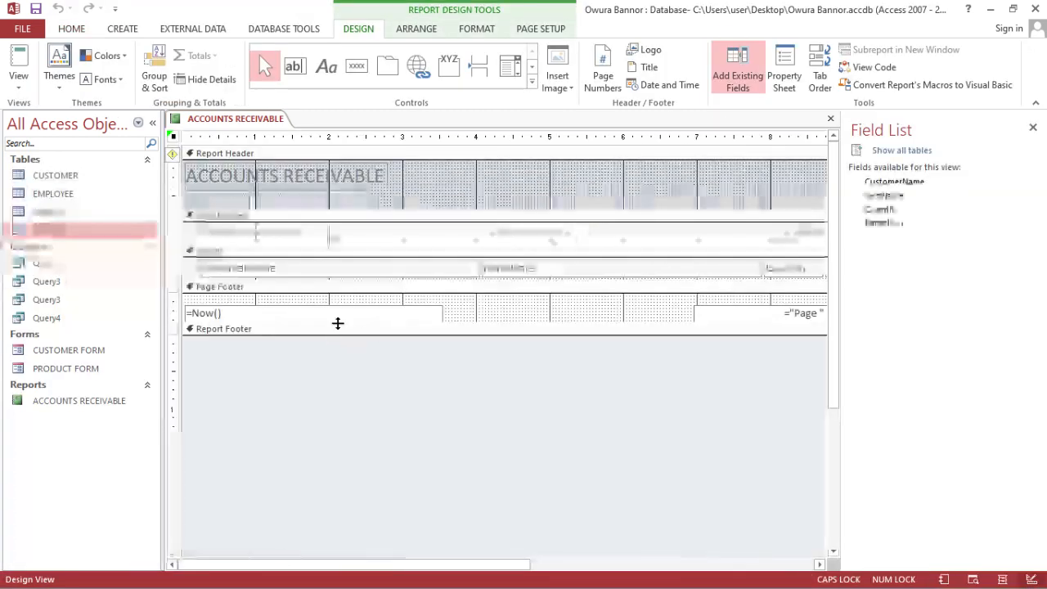
pyautogui.click(1033, 127)
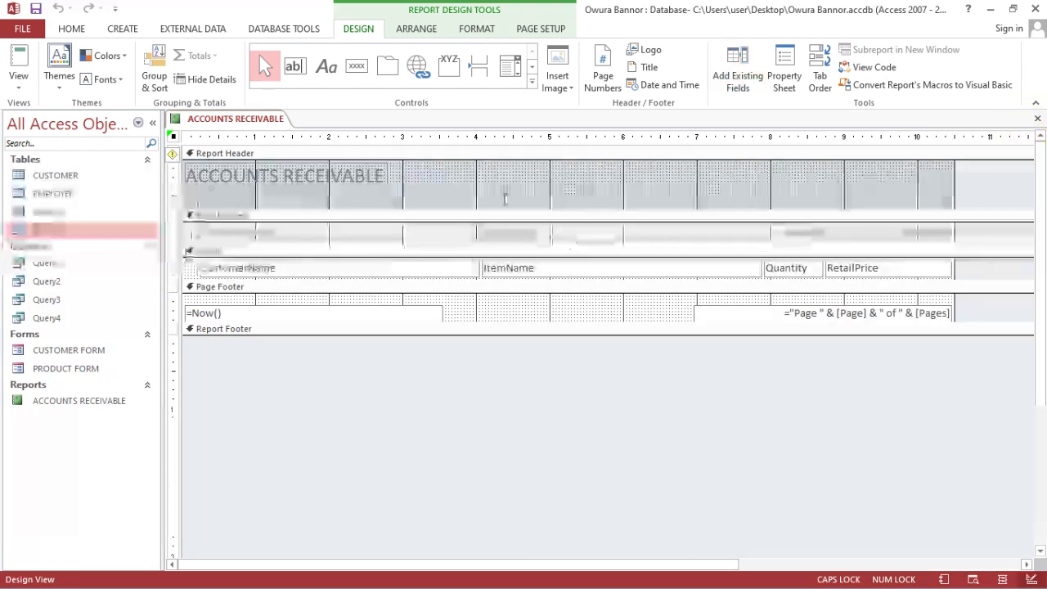
pyautogui.click(1037, 119)
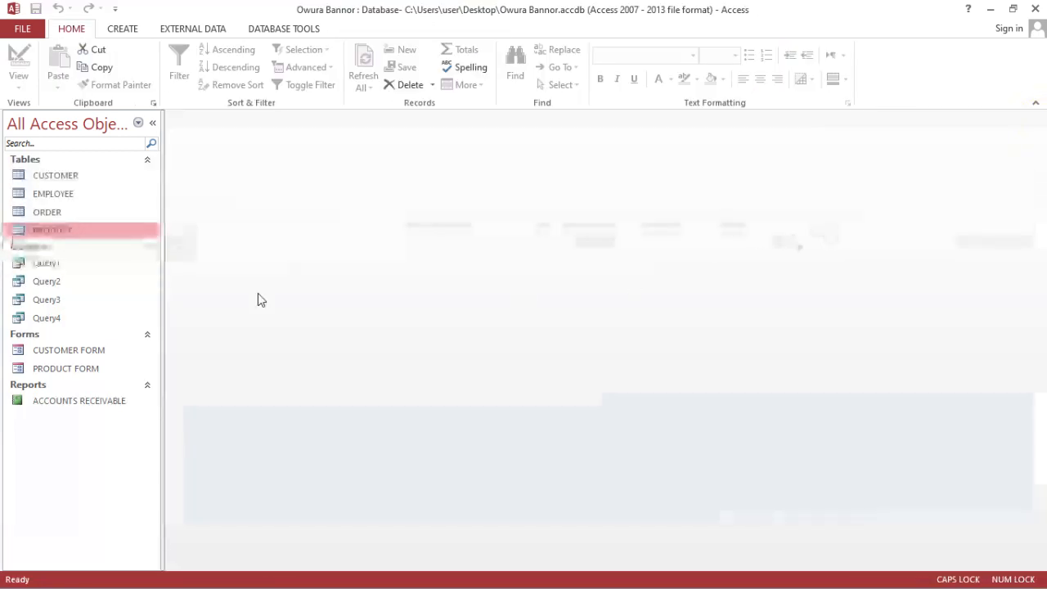
# Open the saved ACCOUNTS RECEIVABLE report and switch it to Design View with the design tools shown.
pyautogui.click(55, 401)
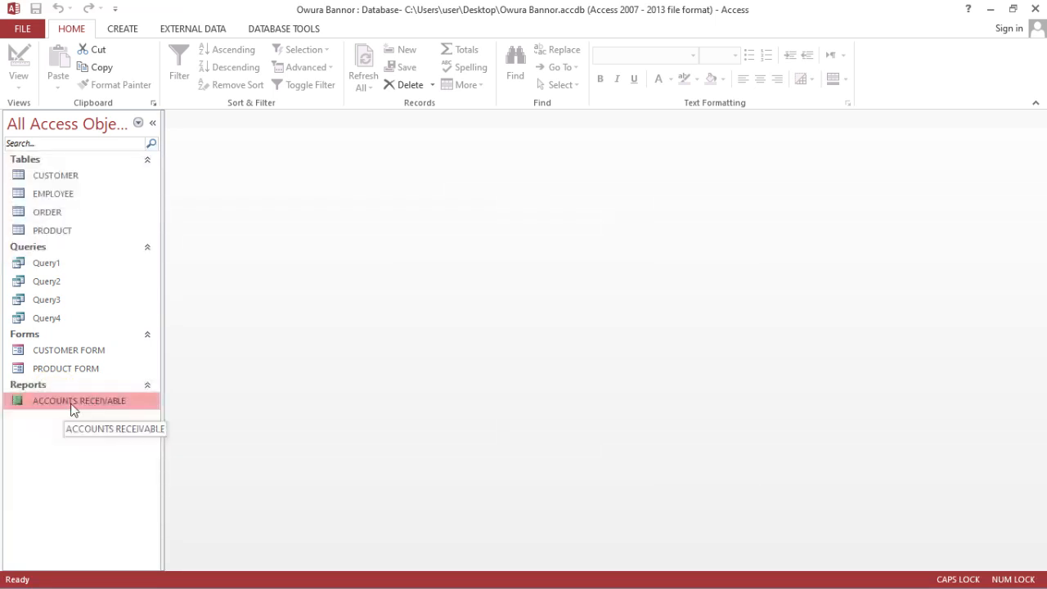
pyautogui.doubleClick(71, 401)
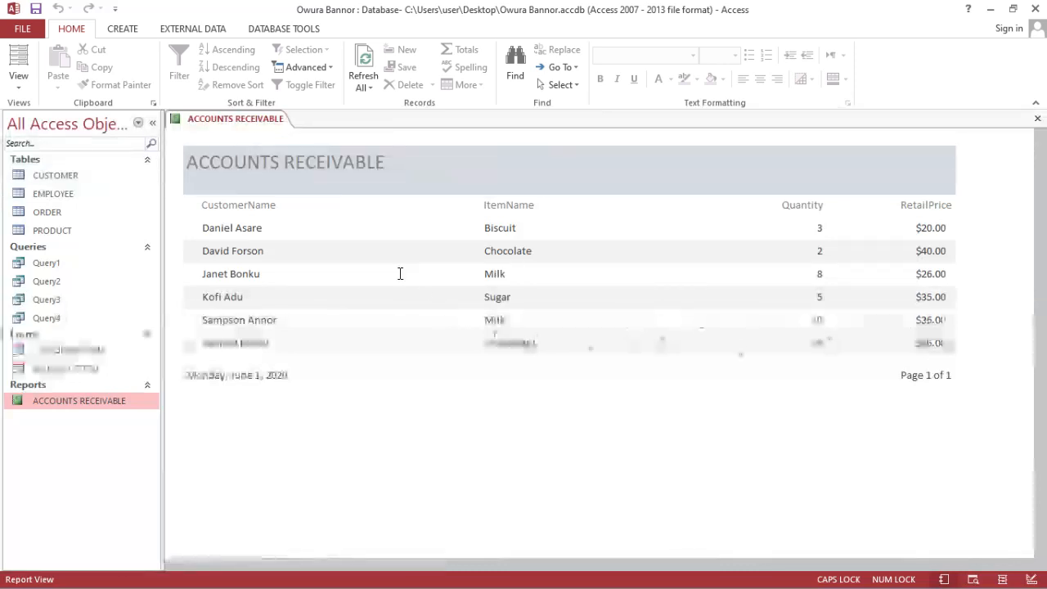
pyautogui.click(20, 80)
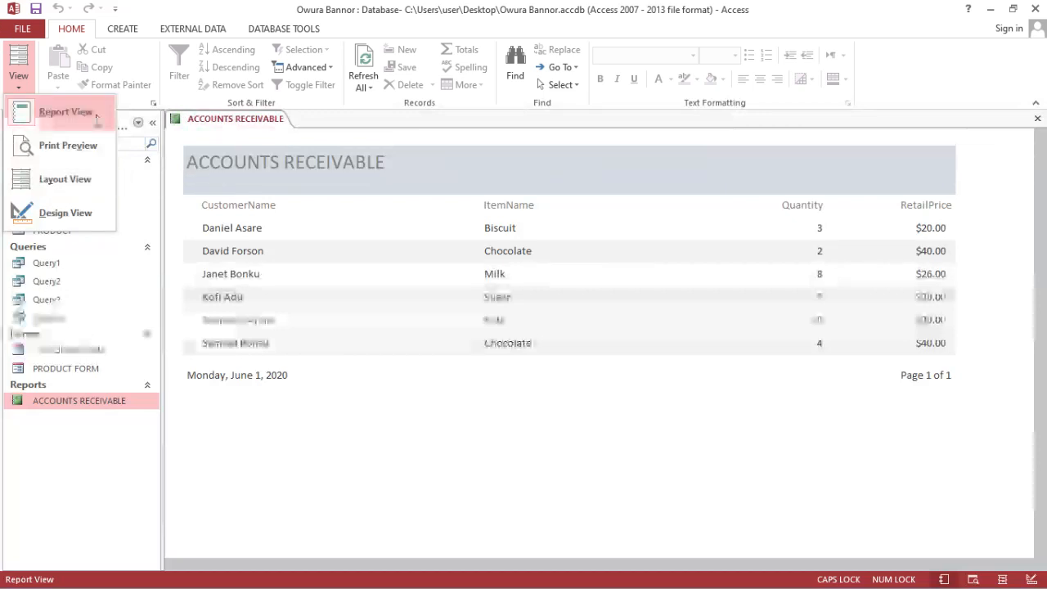
pyautogui.click(393, 454)
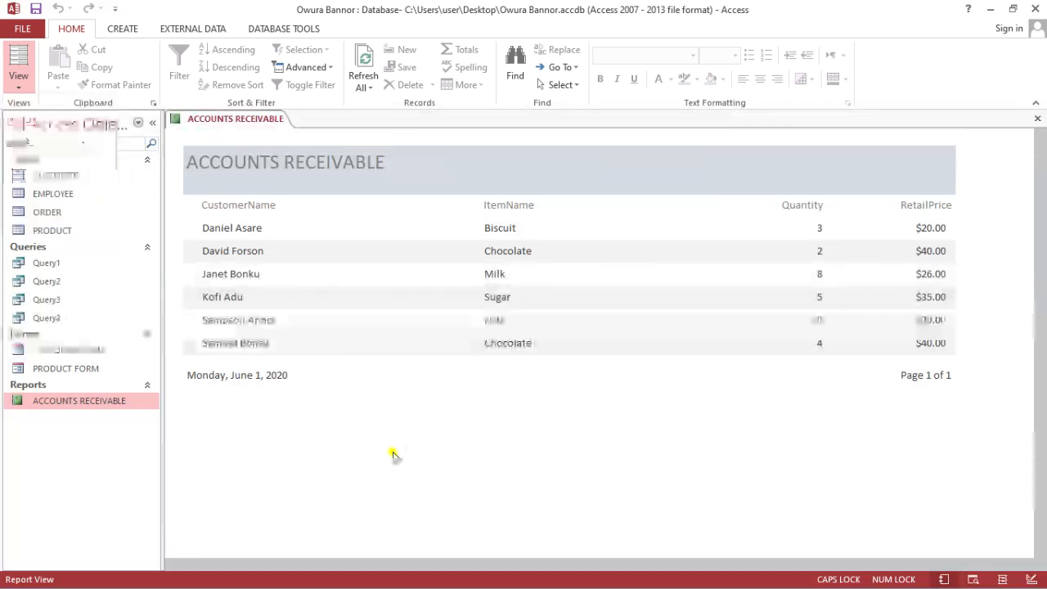
pyautogui.click(25, 92)
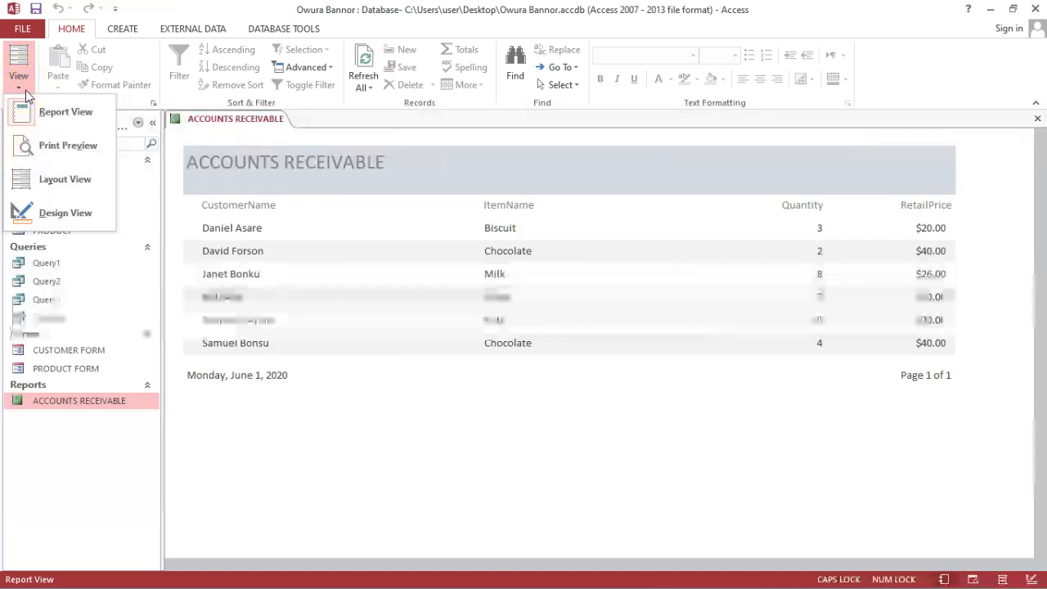
pyautogui.click(26, 70)
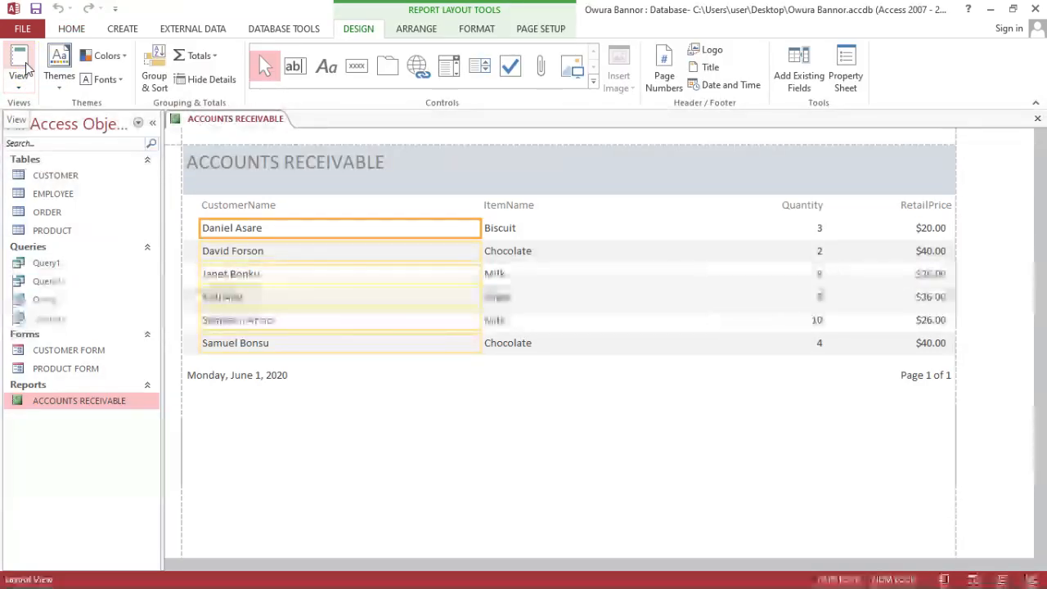
pyautogui.click(20, 81)
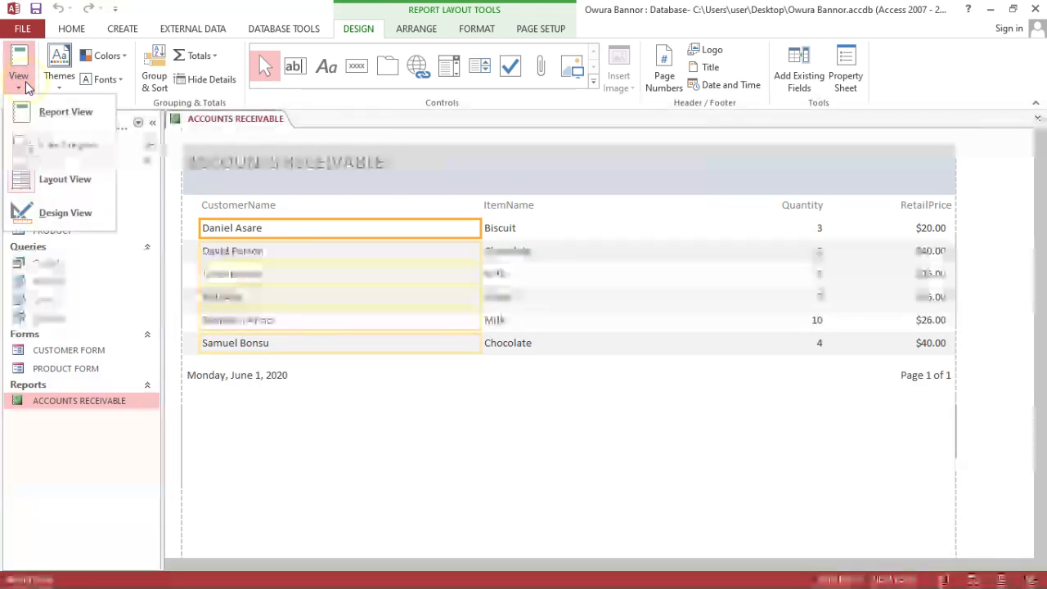
pyautogui.click(46, 211)
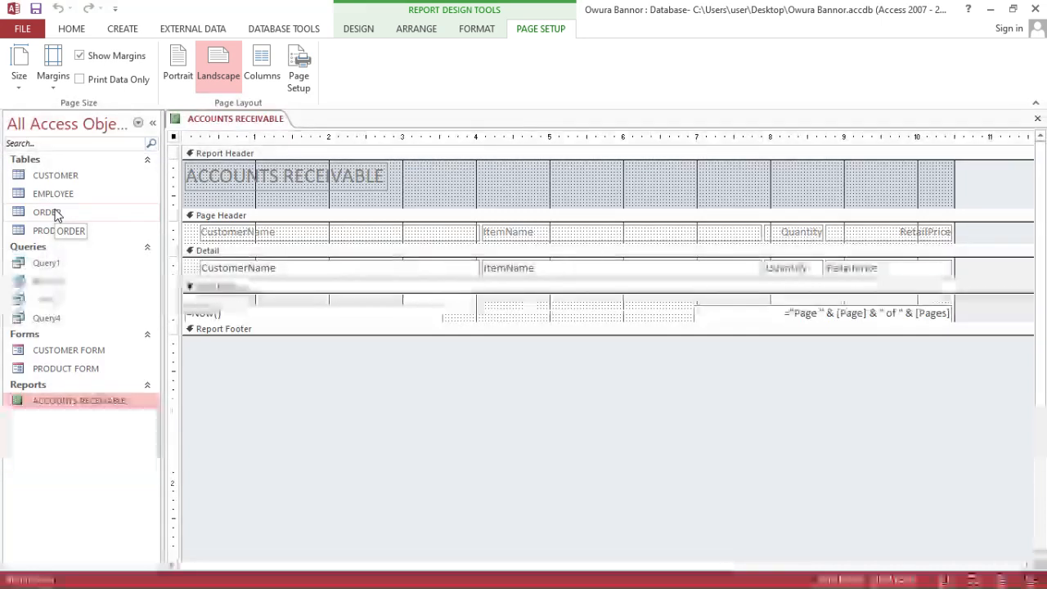
pyautogui.click(359, 33)
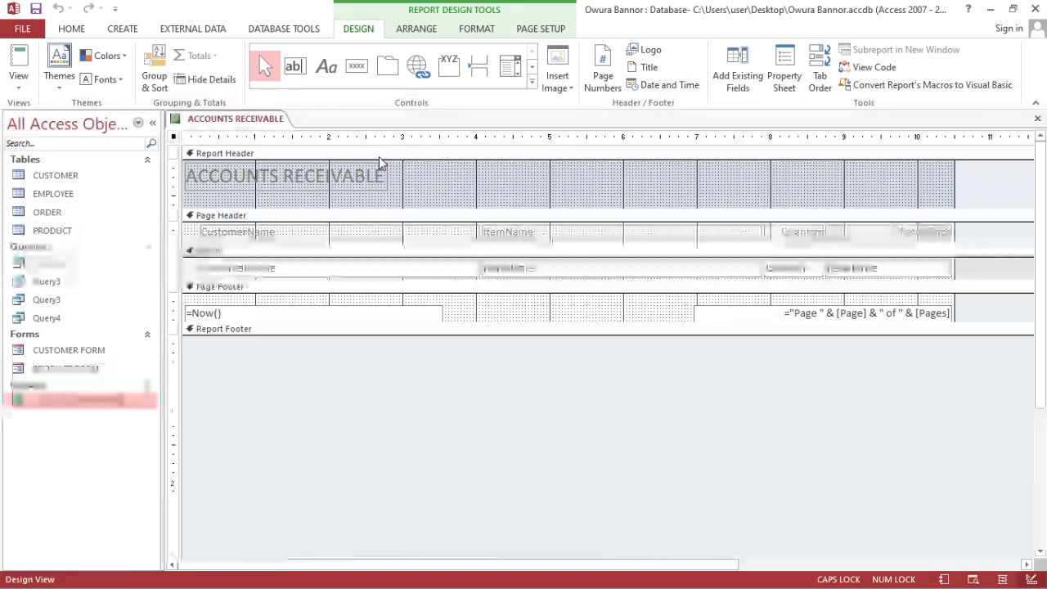
# Resize the CustomerName and ItemName labels and fields, together with the RetailPrice label, to the narrowest of the selected controls.
pyautogui.click(423, 232)
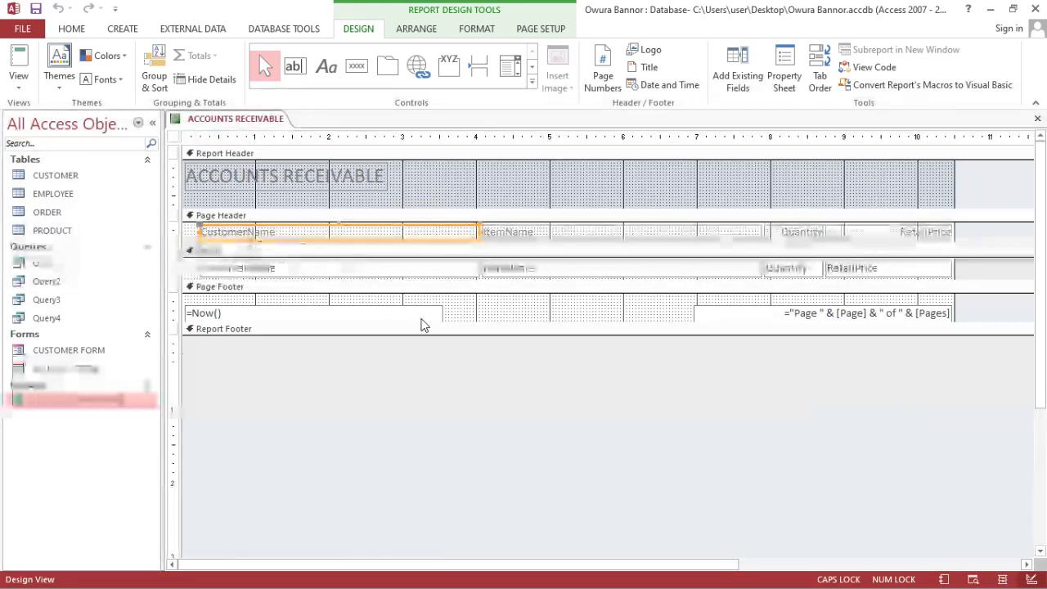
pyautogui.click(479, 351)
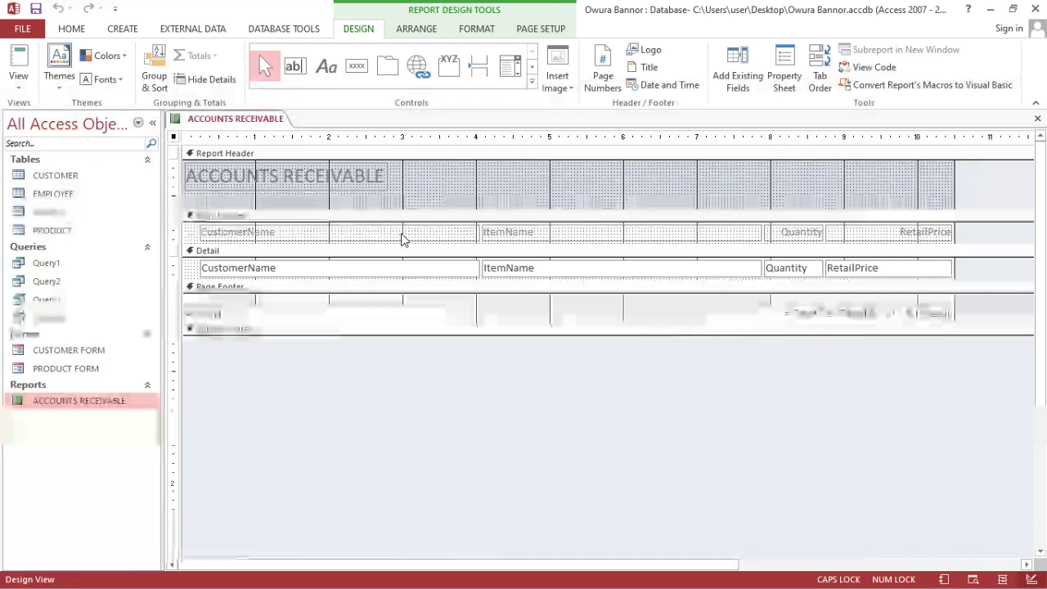
pyautogui.click(415, 233)
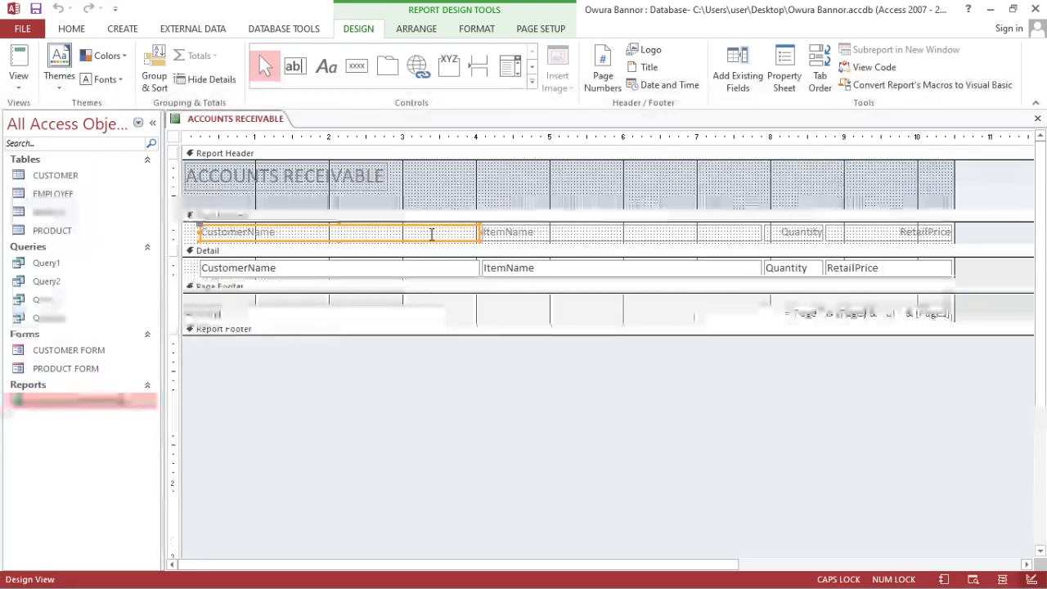
pyautogui.keyDown('shift'); pyautogui.click(547, 233); pyautogui.keyUp('shift')
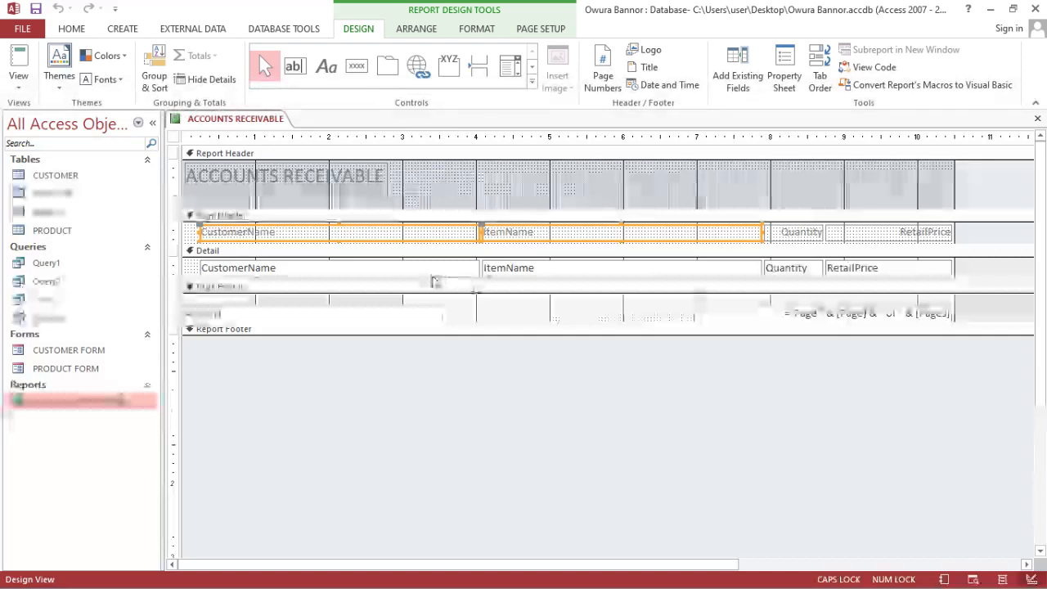
pyautogui.keyDown('shift'); pyautogui.click(428, 268); pyautogui.keyUp('shift')
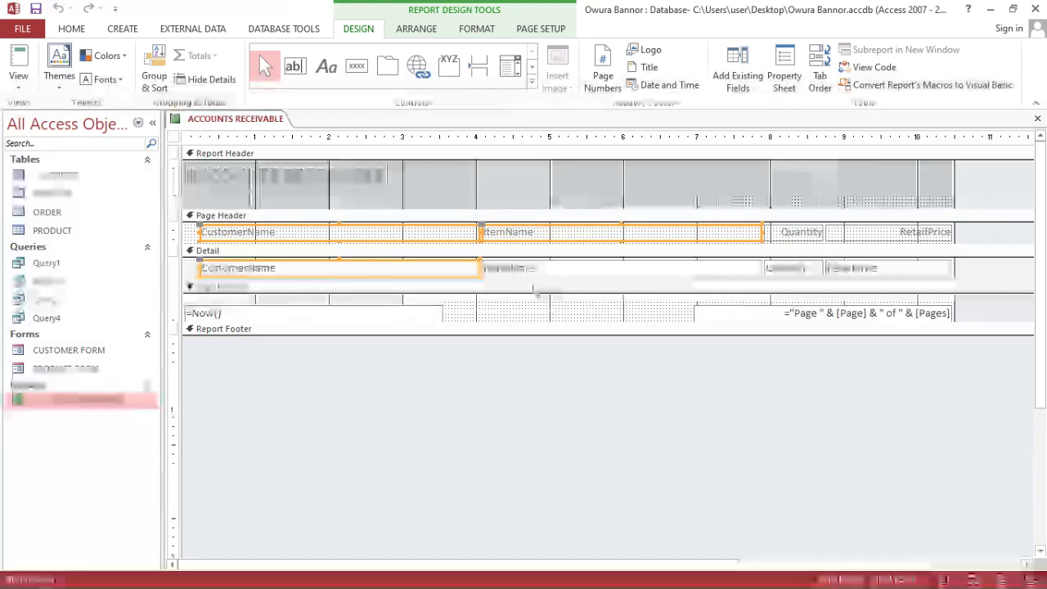
pyautogui.keyDown('shift'); pyautogui.click(564, 272); pyautogui.keyUp('shift')
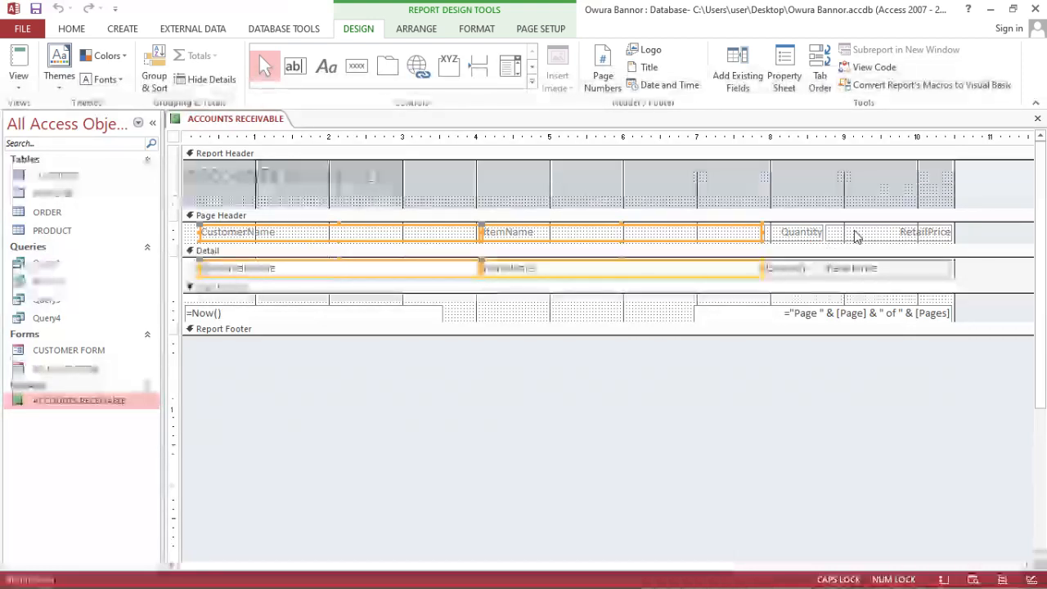
pyautogui.keyDown('shift'); pyautogui.click(855, 235); pyautogui.keyUp('shift')
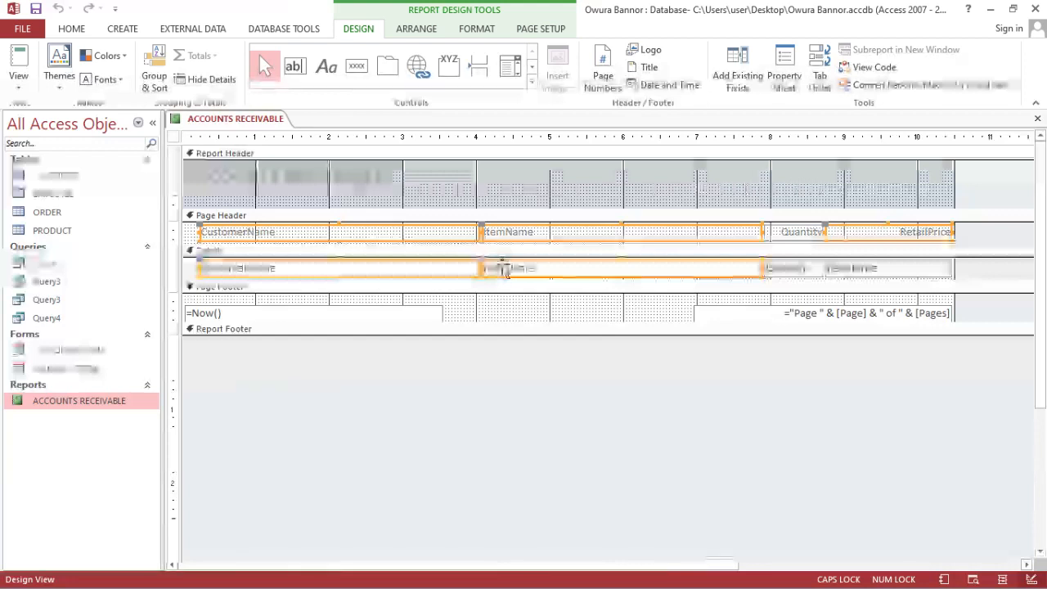
pyautogui.rightClick(505, 273)
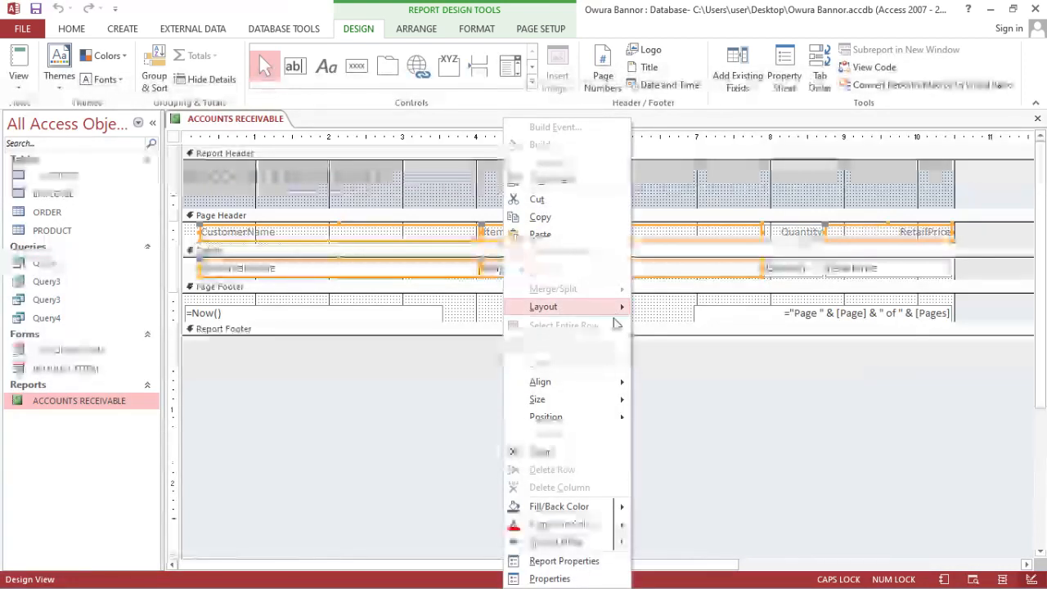
pyautogui.moveTo(592, 406)
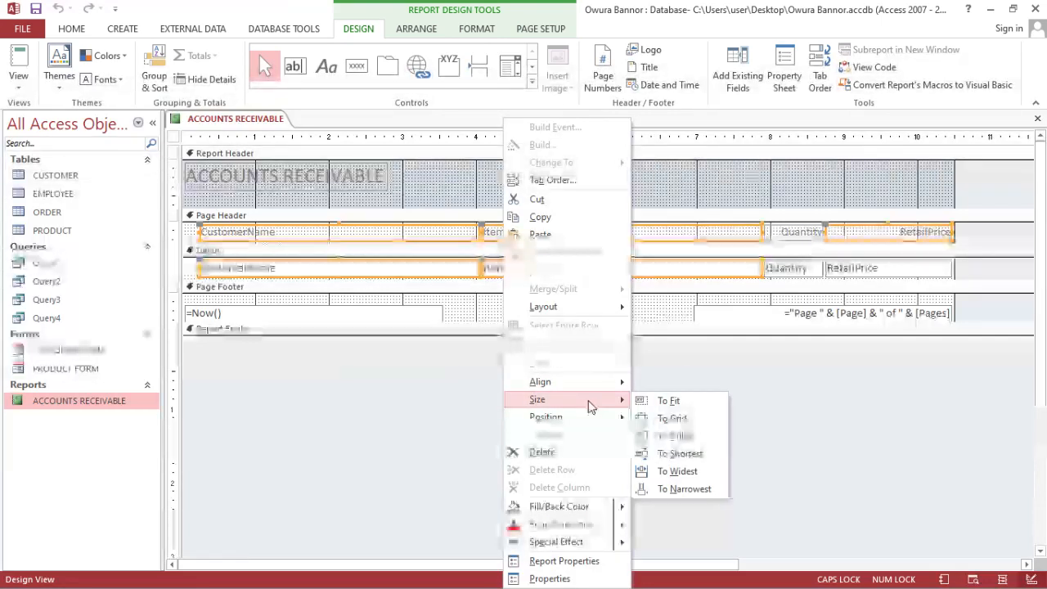
pyautogui.click(697, 439)
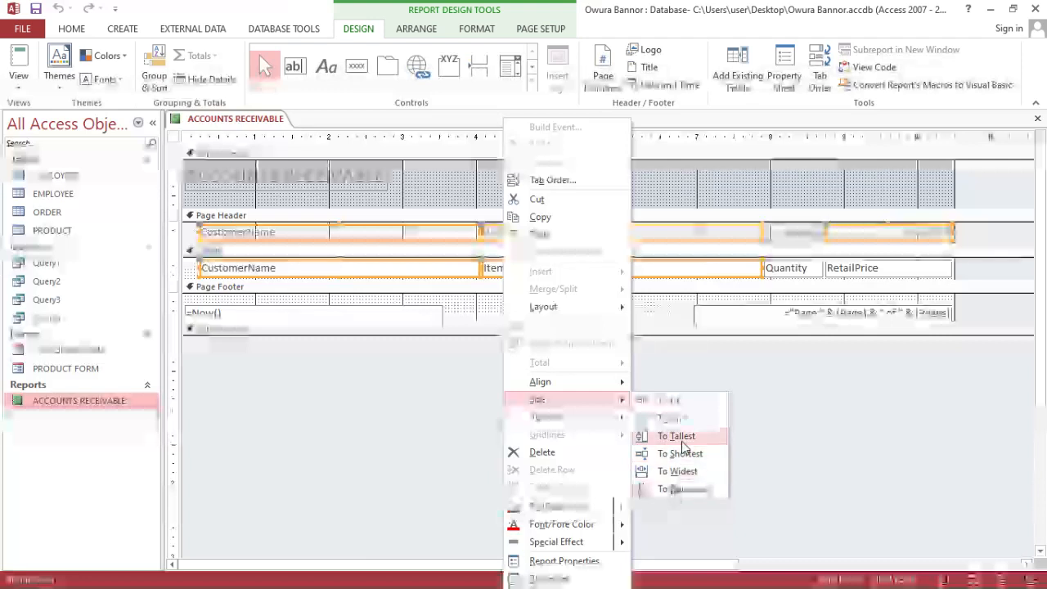
pyautogui.click(685, 489)
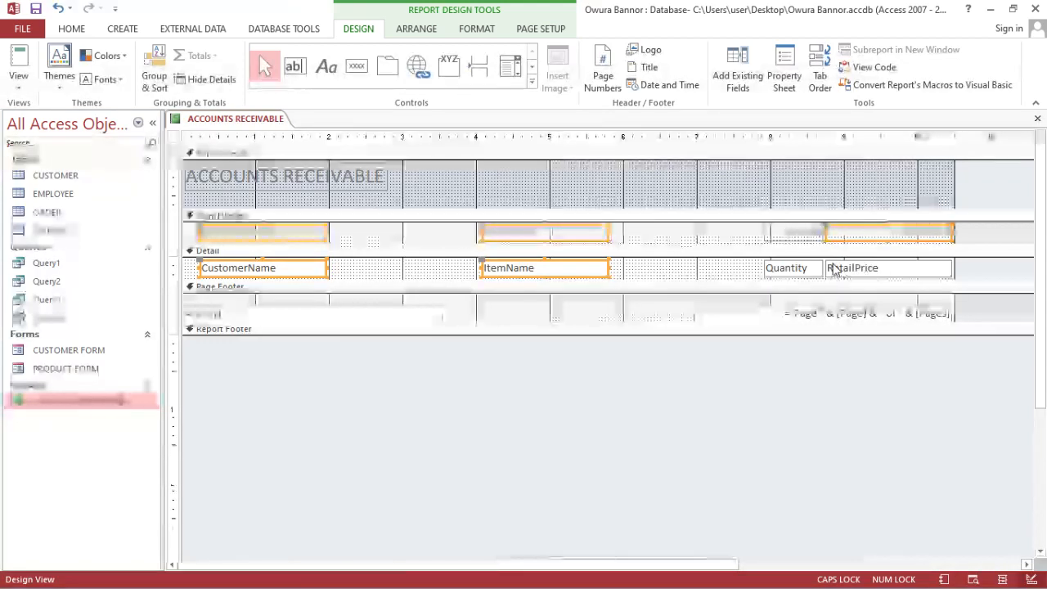
# Include the Quantity label and field and the RetailPrice field in the selection, and align all the selected controls left.
pyautogui.keyDown('shift'); pyautogui.click(798, 234); pyautogui.keyUp('shift')
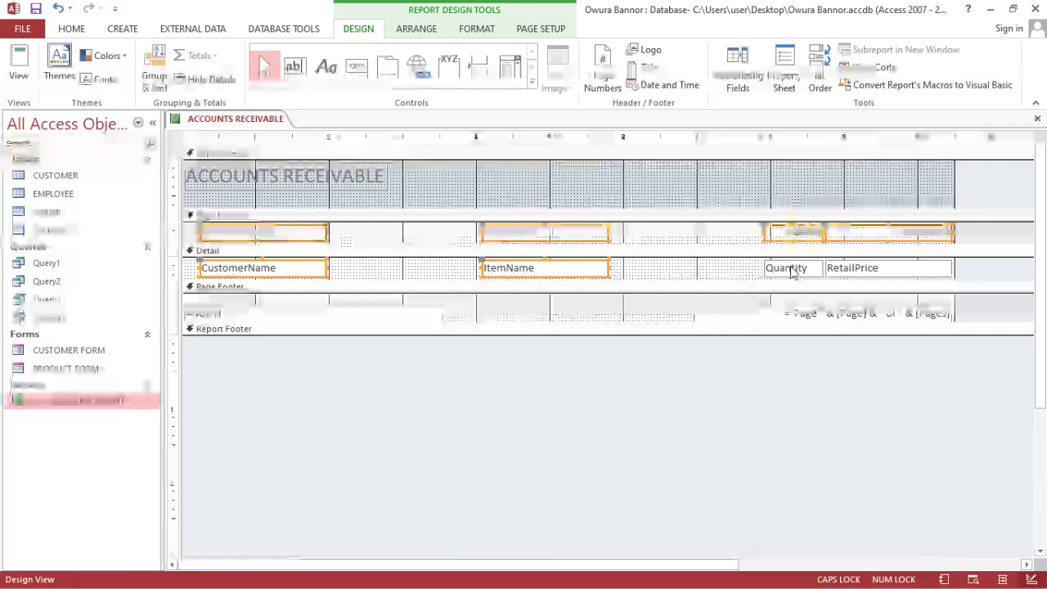
pyautogui.keyDown('shift'); pyautogui.click(791, 270); pyautogui.keyUp('shift')
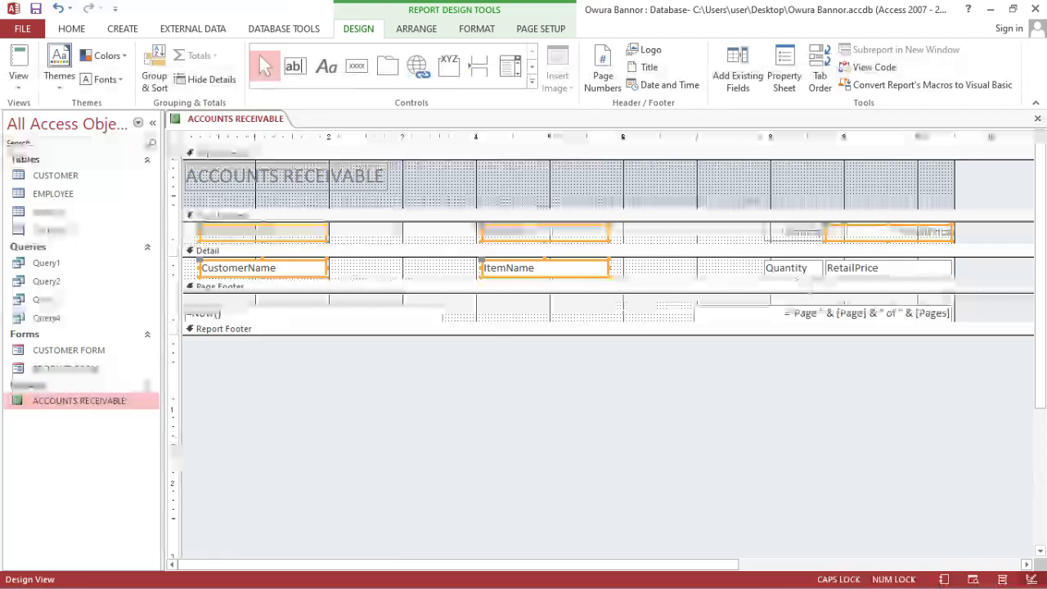
pyautogui.keyDown('shift'); pyautogui.click(783, 234); pyautogui.keyUp('shift')
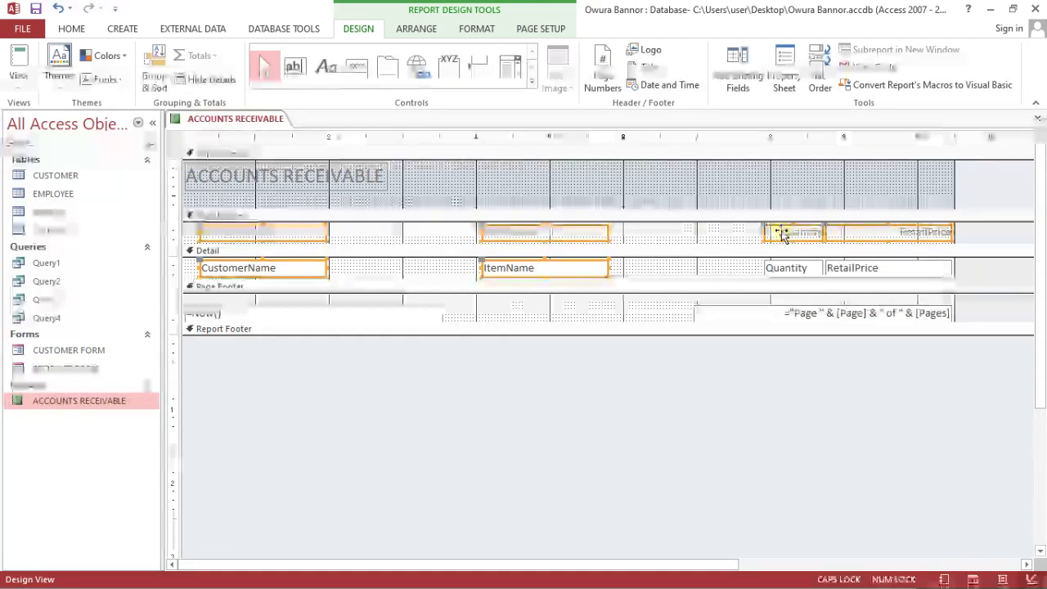
pyautogui.keyDown('shift'); pyautogui.click(786, 271); pyautogui.keyUp('shift')
pyautogui.keyDown('shift'); pyautogui.click(865, 271); pyautogui.keyUp('shift')
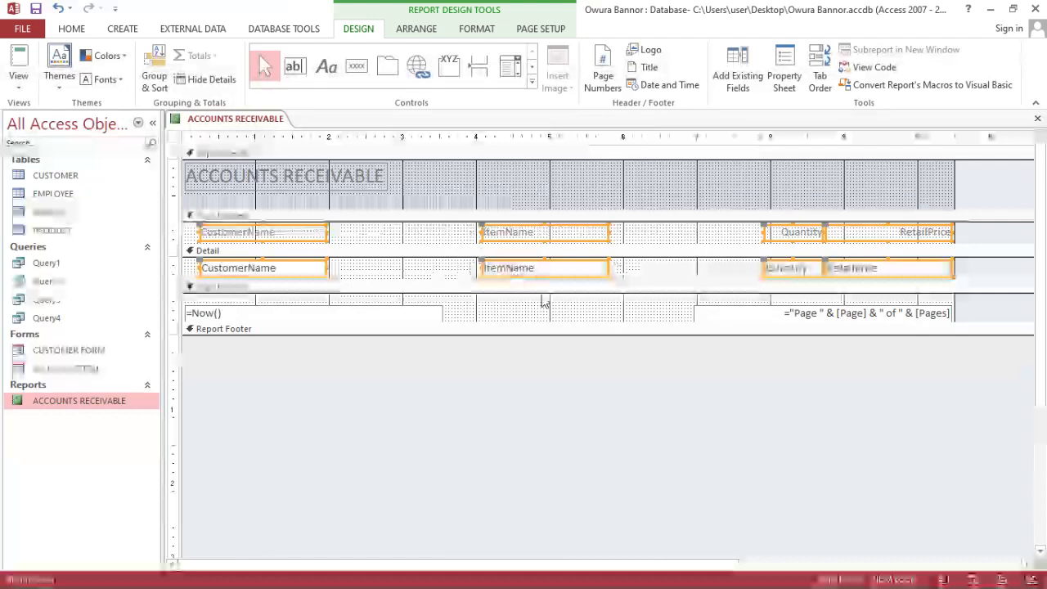
pyautogui.rightClick(288, 232)
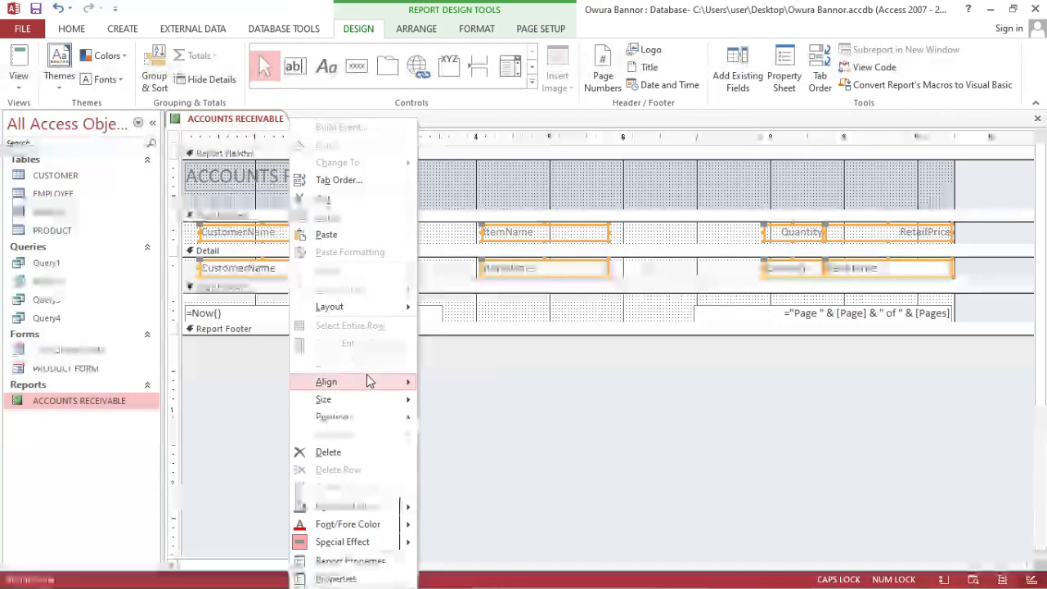
pyautogui.moveTo(358, 382)
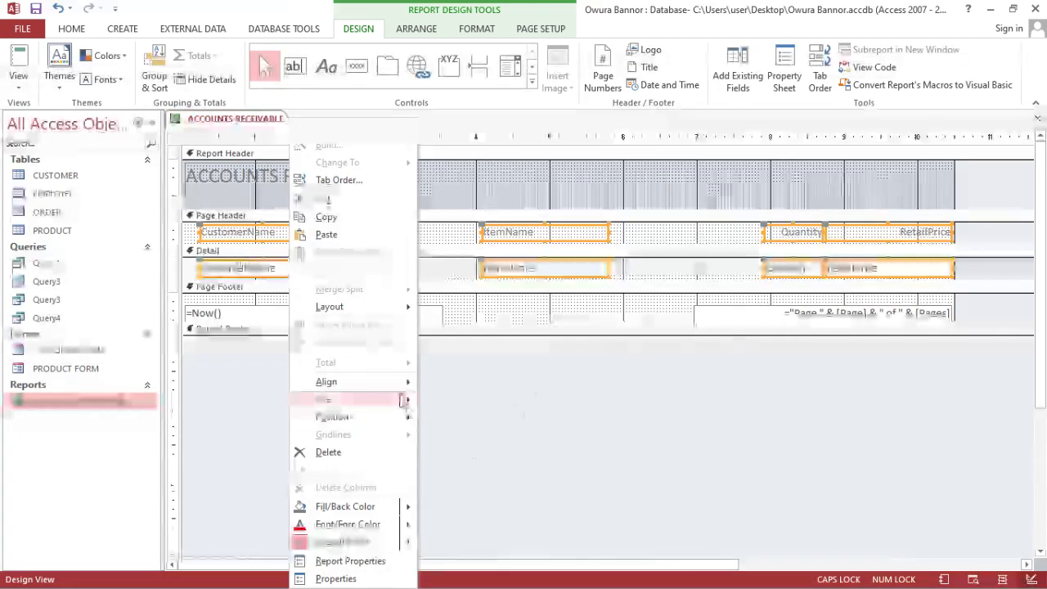
pyautogui.moveTo(409, 382)
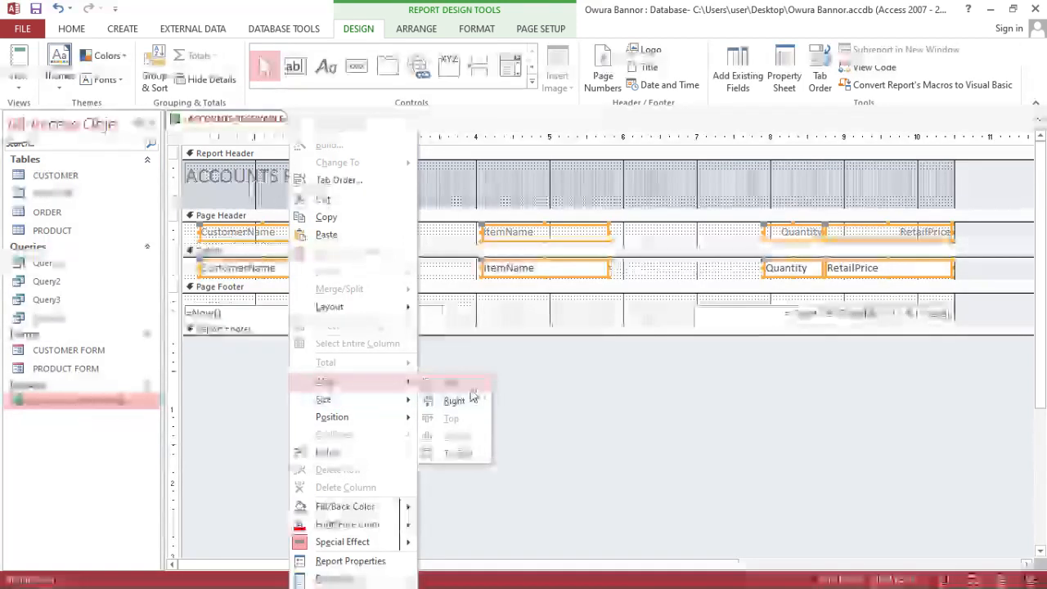
pyautogui.click(472, 398)
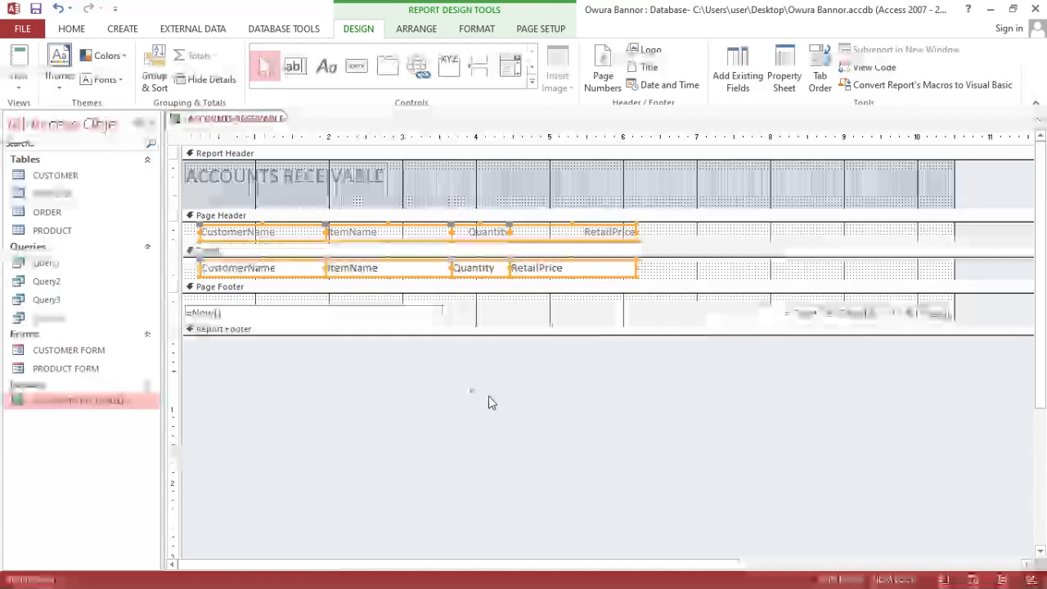
pyautogui.click(645, 273)
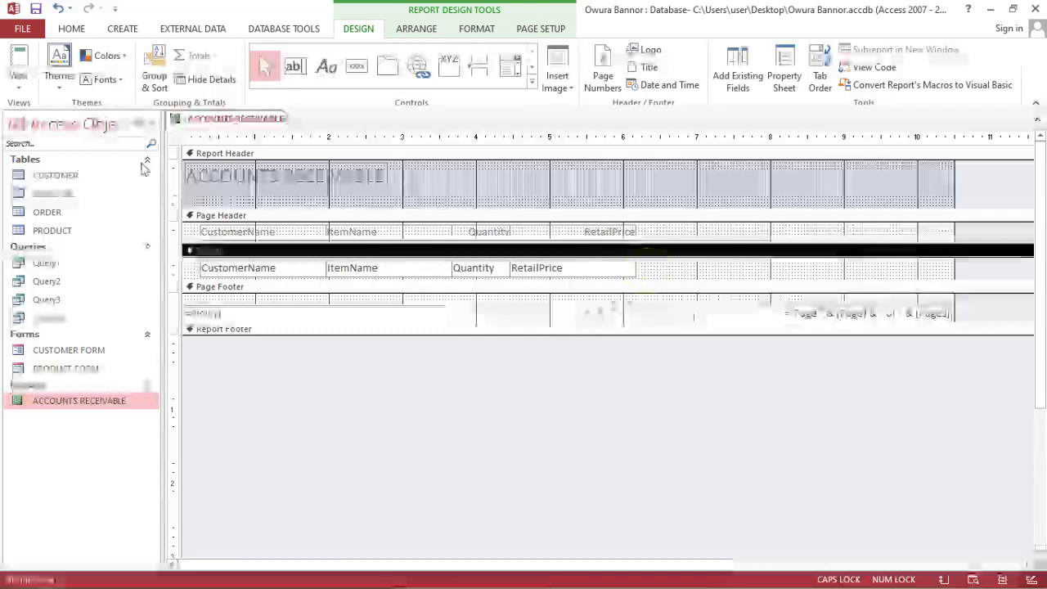
# Save the report, check the tightened columns in Report View and return to Design View.
pyautogui.click(35, 9)
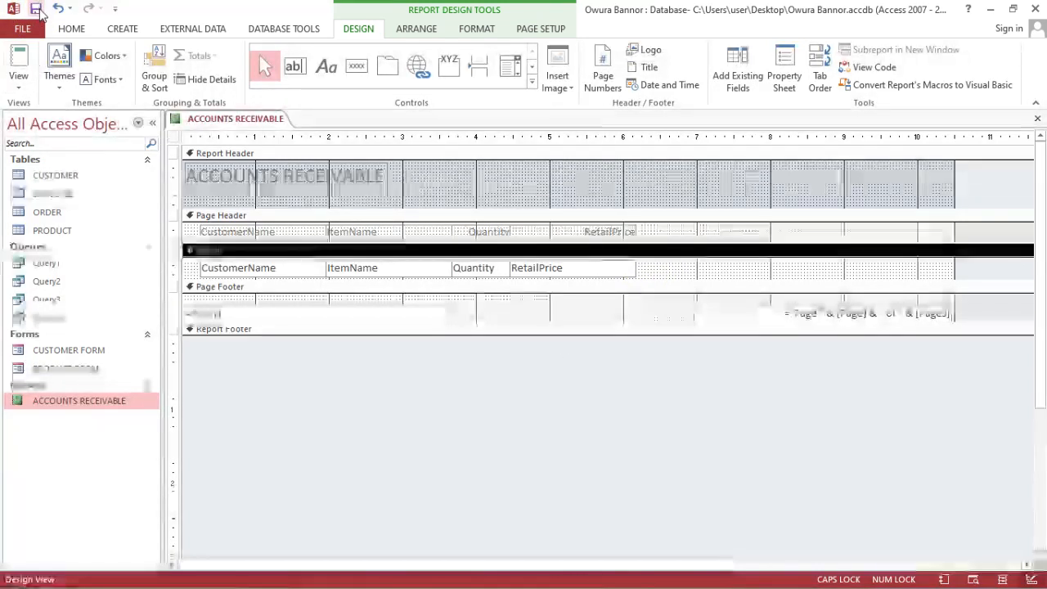
pyautogui.click(18, 81)
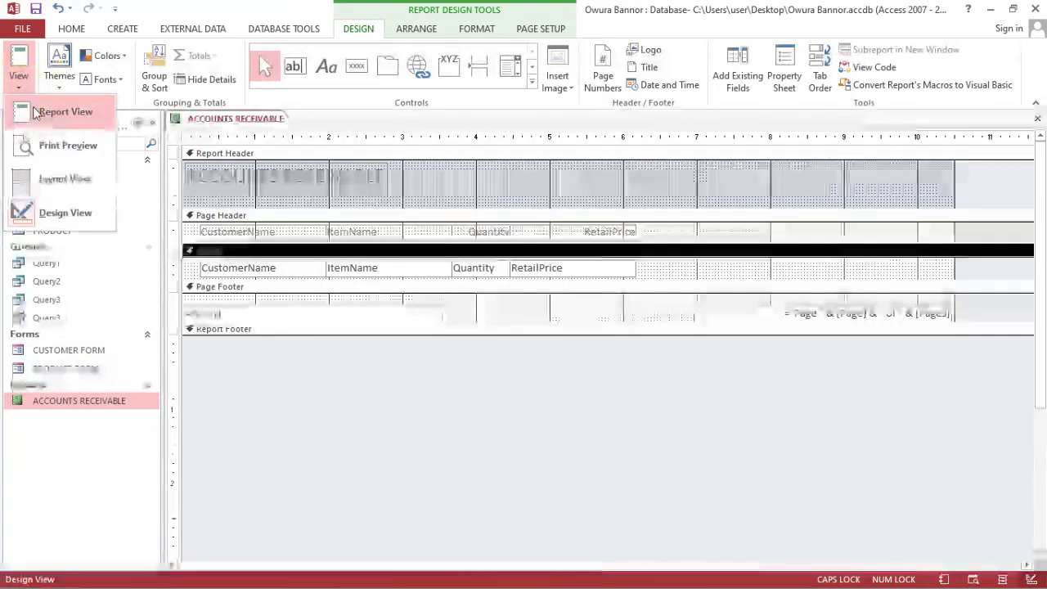
pyautogui.click(36, 112)
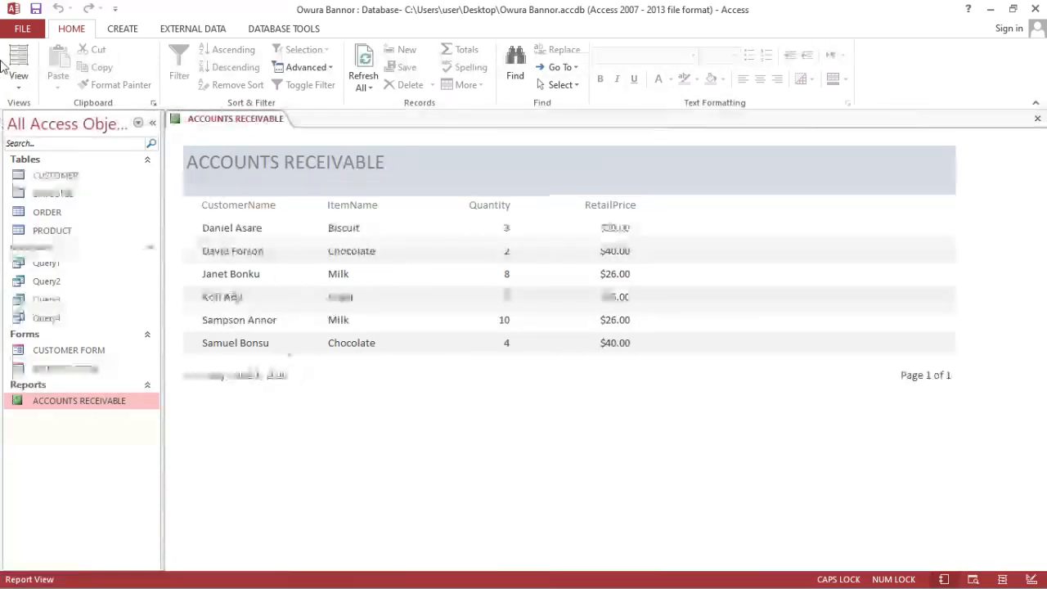
pyautogui.click(18, 82)
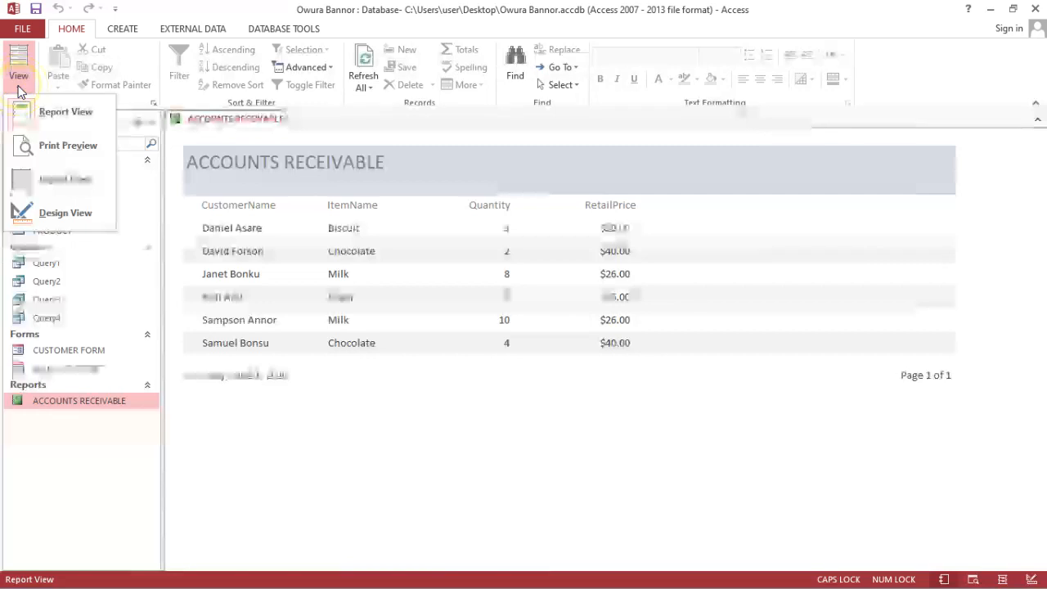
pyautogui.click(45, 214)
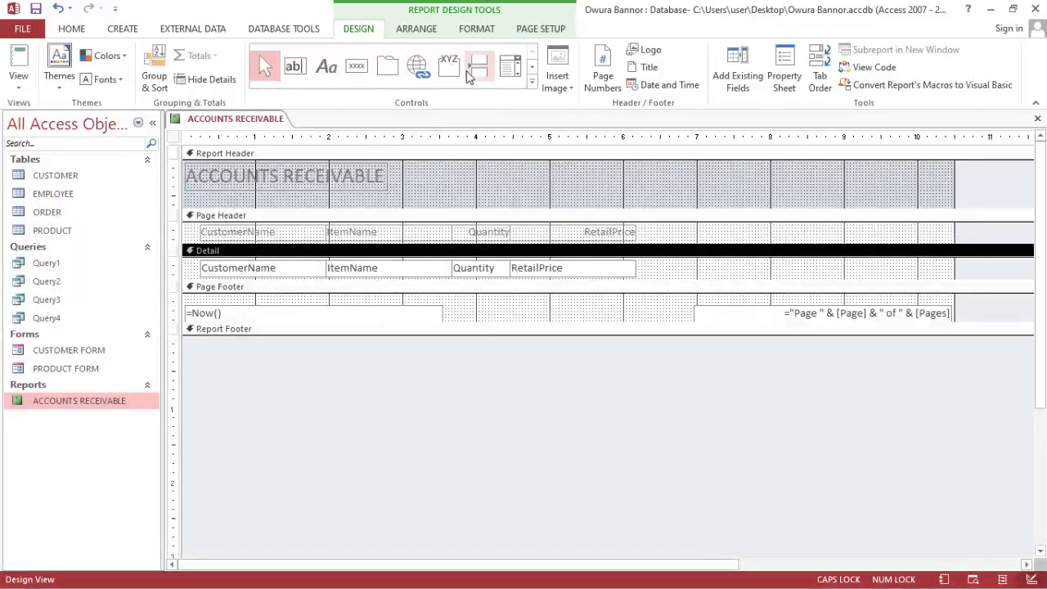
# Add an unbound text box beside the RetailPrice field in the Detail section and delete its attached label.
pyautogui.click(301, 73)
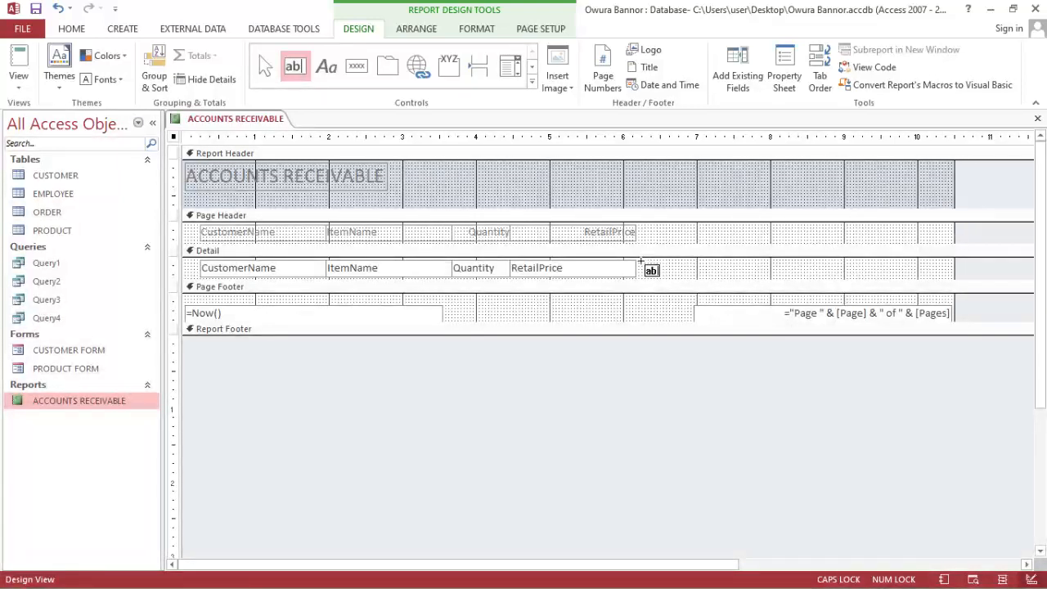
pyautogui.click(642, 261)
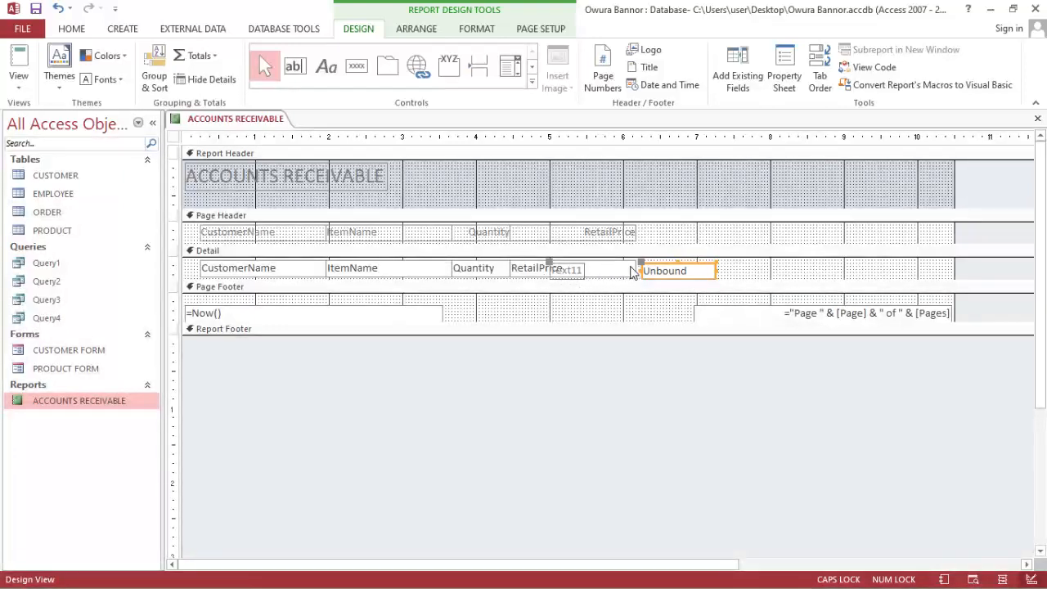
pyautogui.click(567, 275)
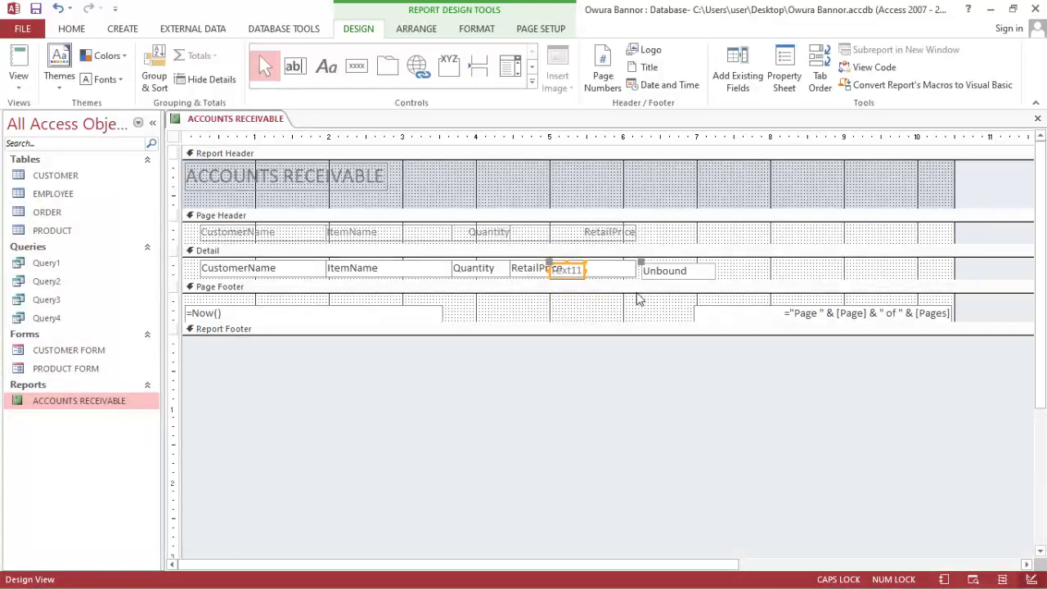
pyautogui.press('Delete')
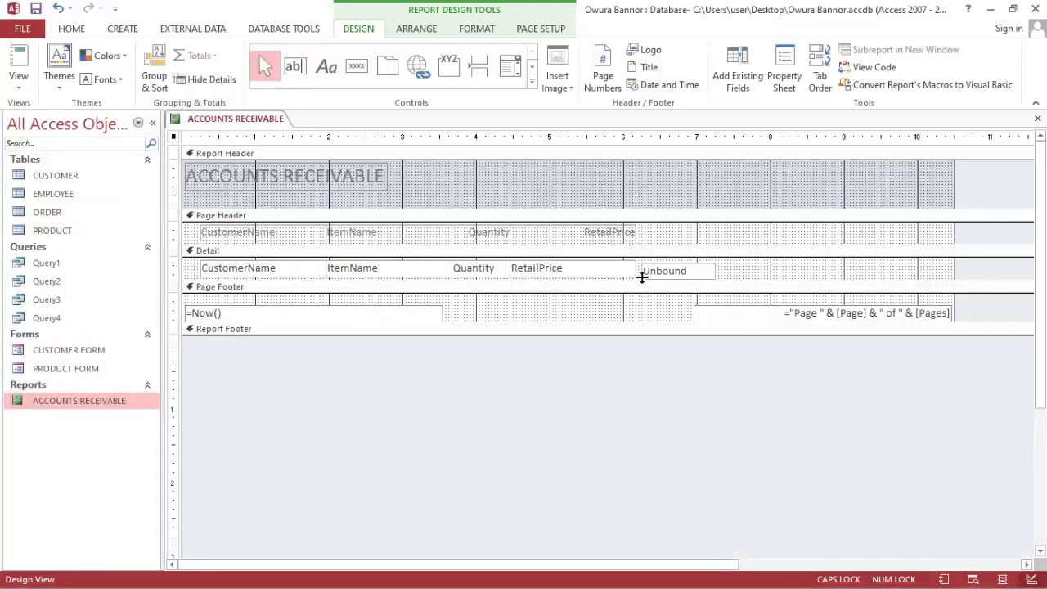
# Nudge the unbound text box up into line with the other Detail fields.
pyautogui.click(661, 269)
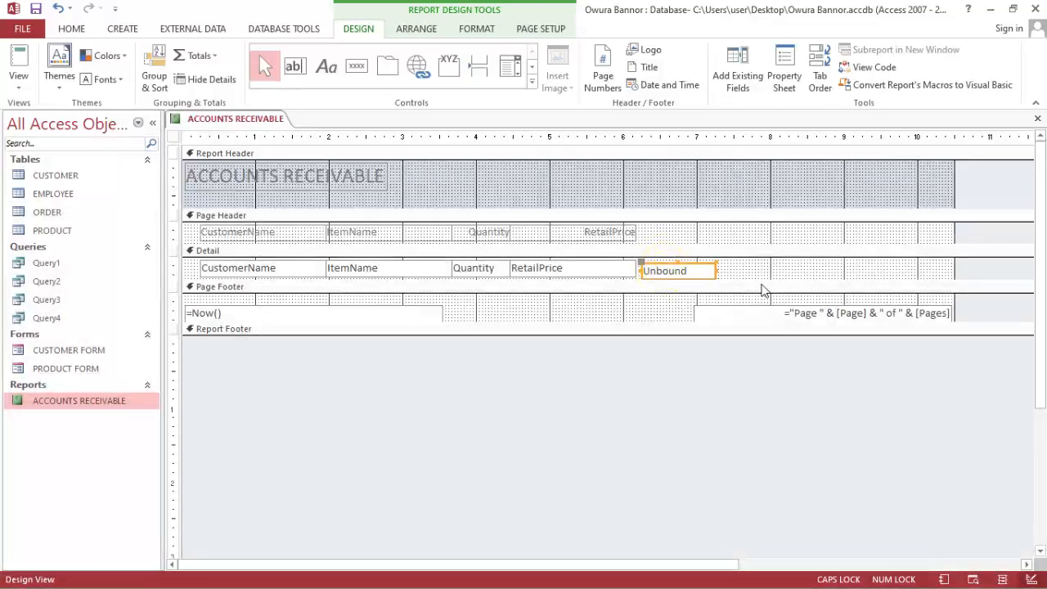
pyautogui.press('Up')
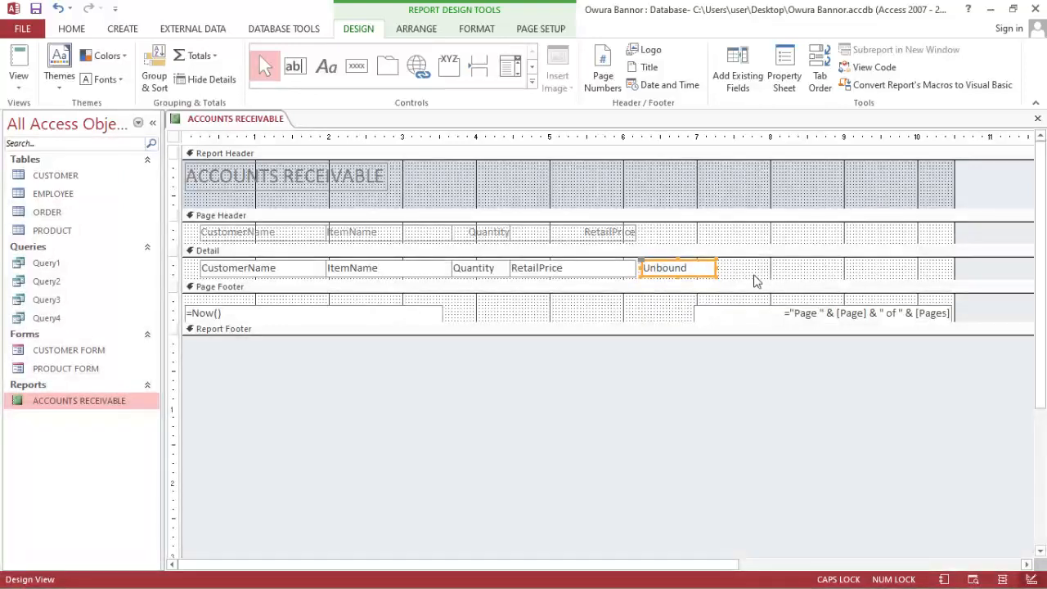
pyautogui.click(755, 277)
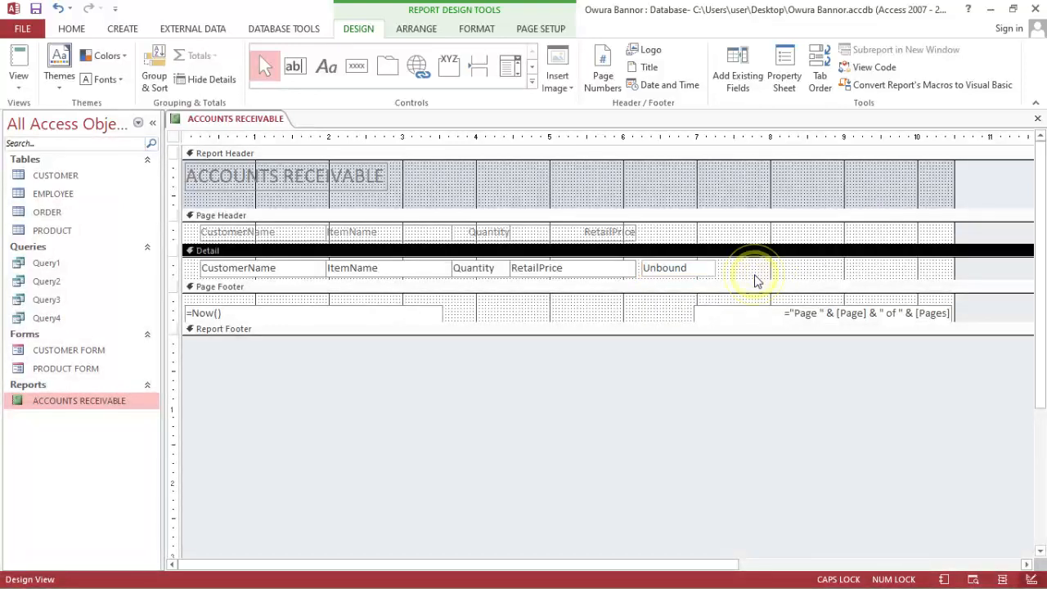
# Add a label reading Total beside the RetailPrice heading in the Page Header.
pyautogui.click(331, 67)
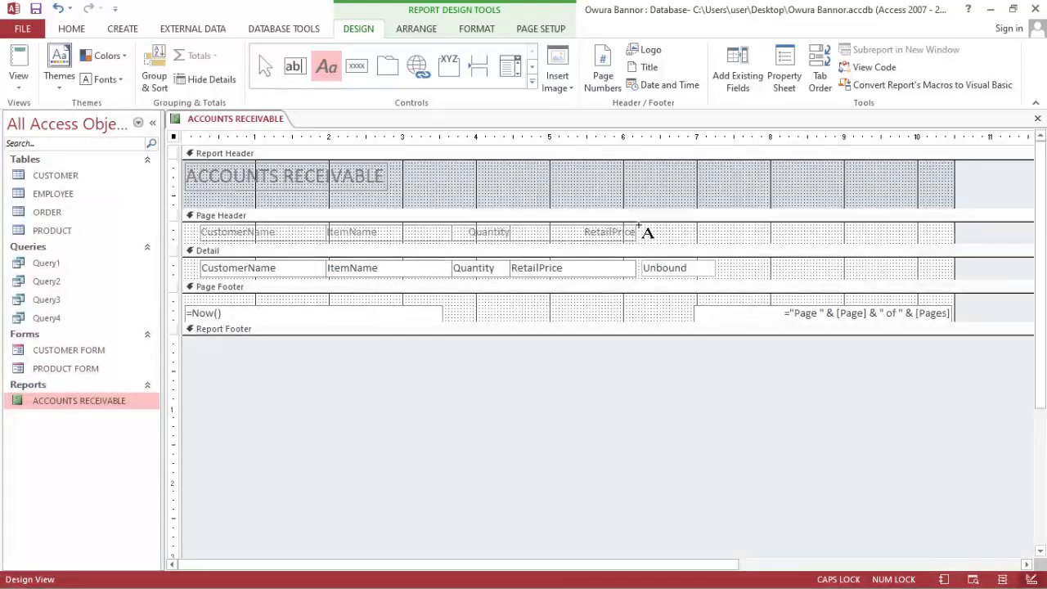
pyautogui.click(638, 226)
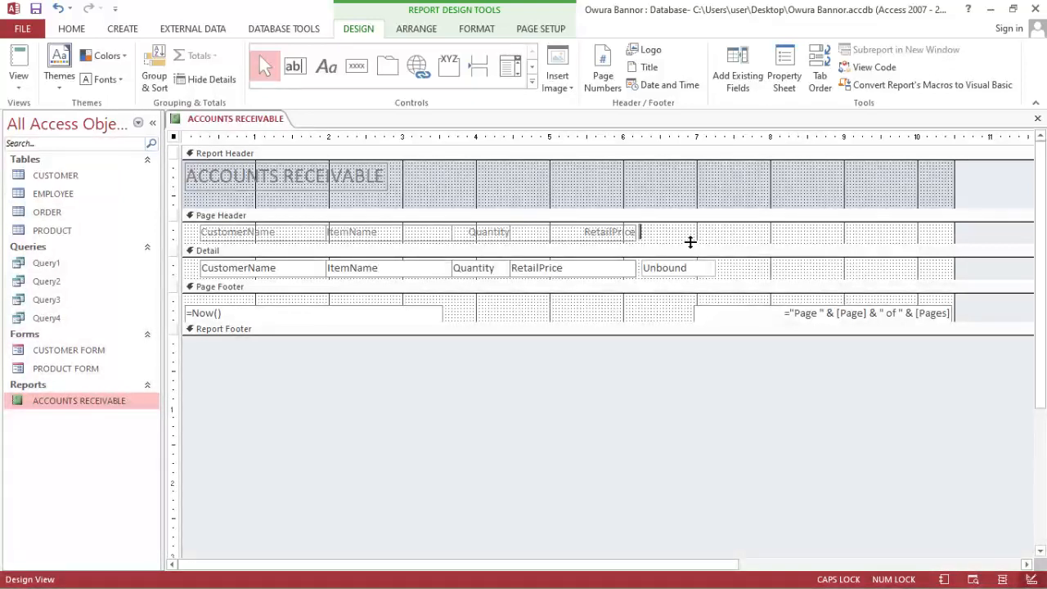
pyautogui.press('capslock')
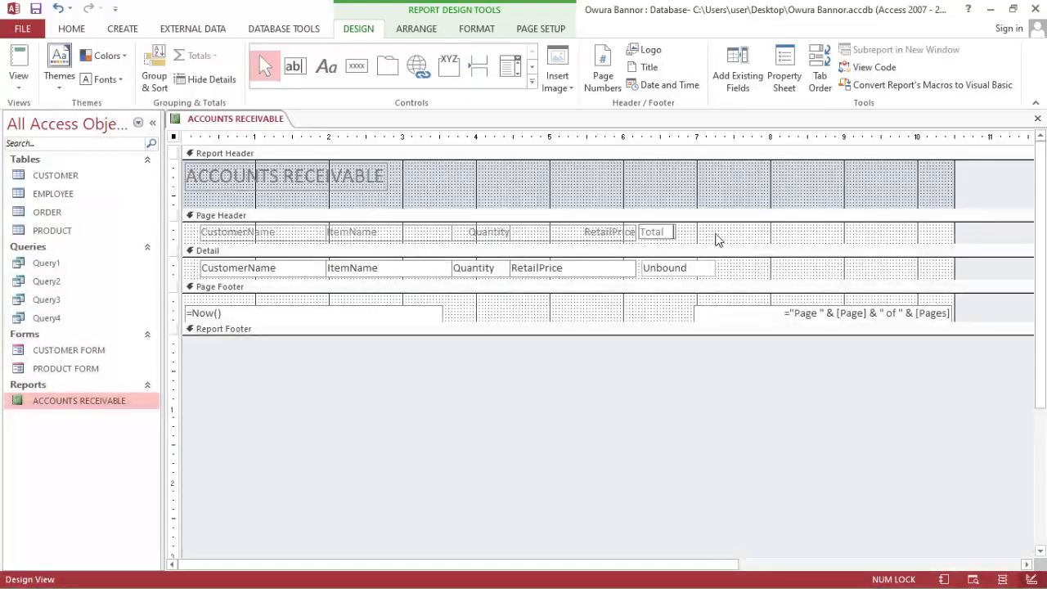
# Nudge the unbound Detail text box one notch left to line up under the Total label.
pyautogui.click(741, 227)
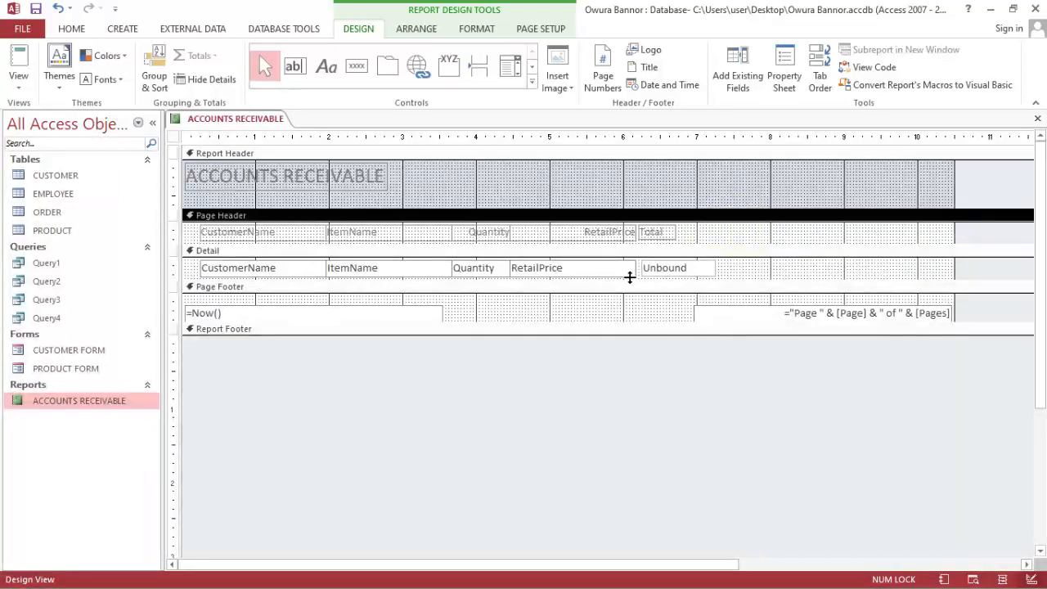
pyautogui.click(698, 272)
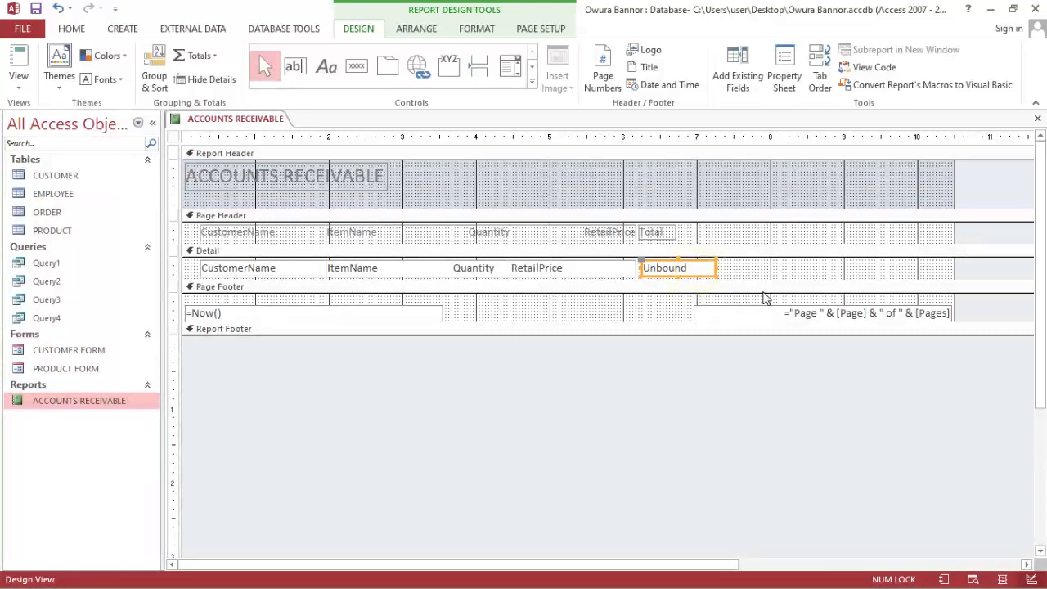
pyautogui.press('Left')
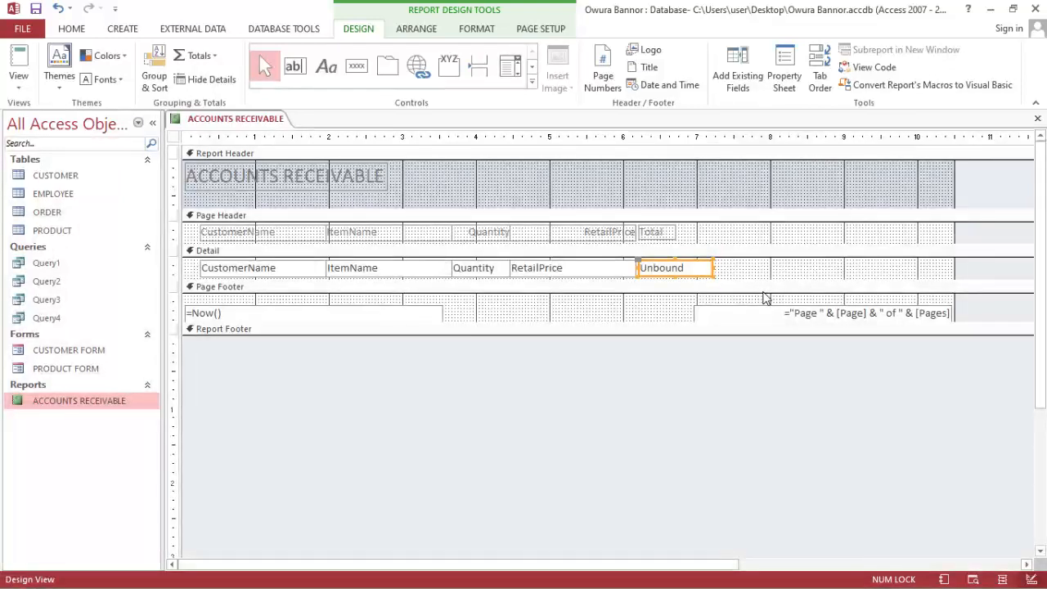
pyautogui.click(802, 277)
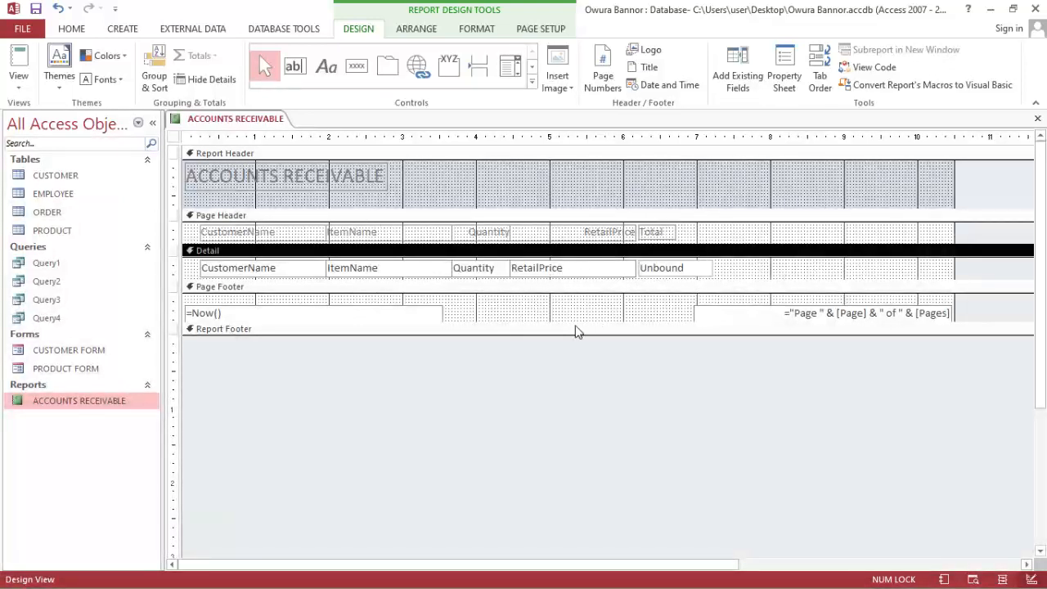
# Show the unbound text box's properties and set its name to Total.
pyautogui.click(676, 270)
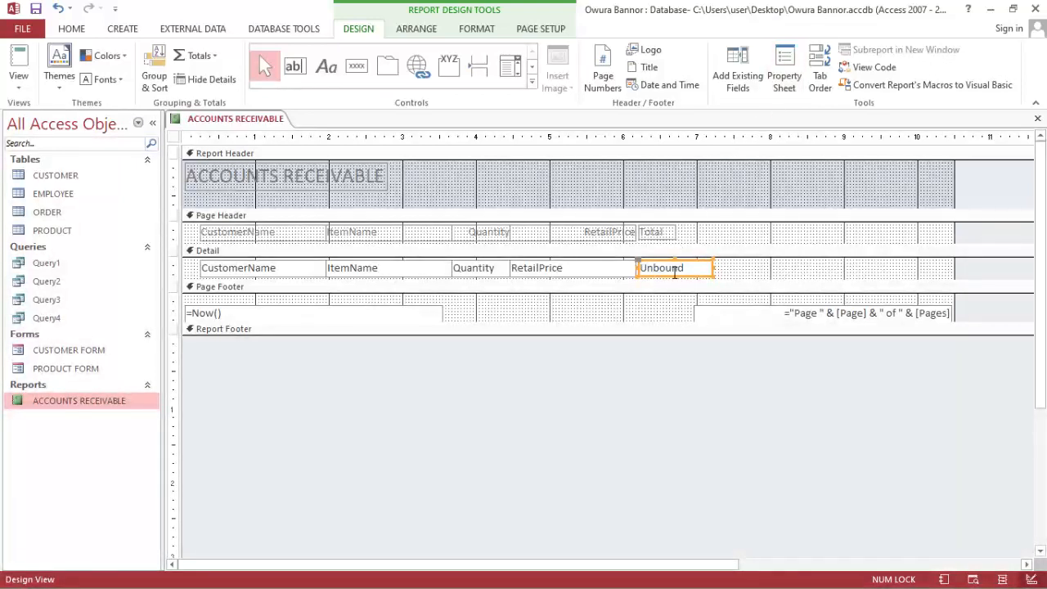
pyautogui.click(785, 75)
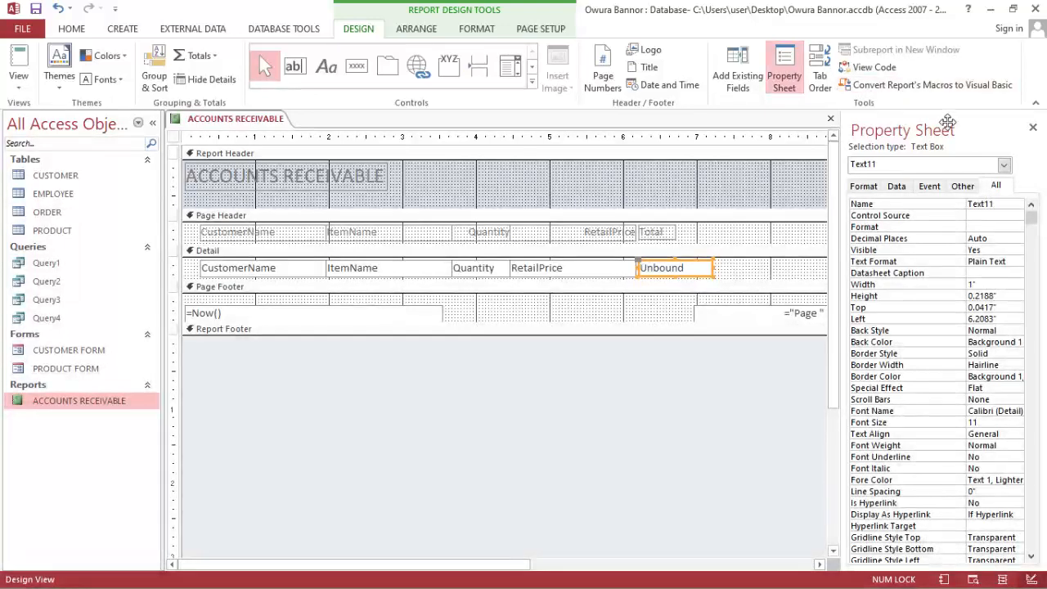
pyautogui.click(876, 187)
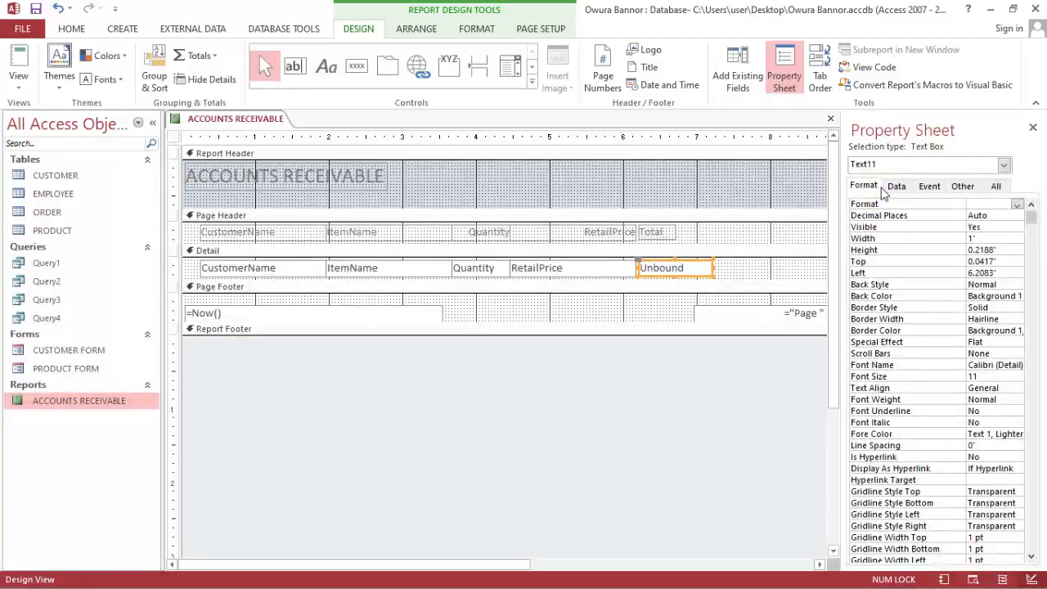
pyautogui.click(896, 188)
pyautogui.click(929, 187)
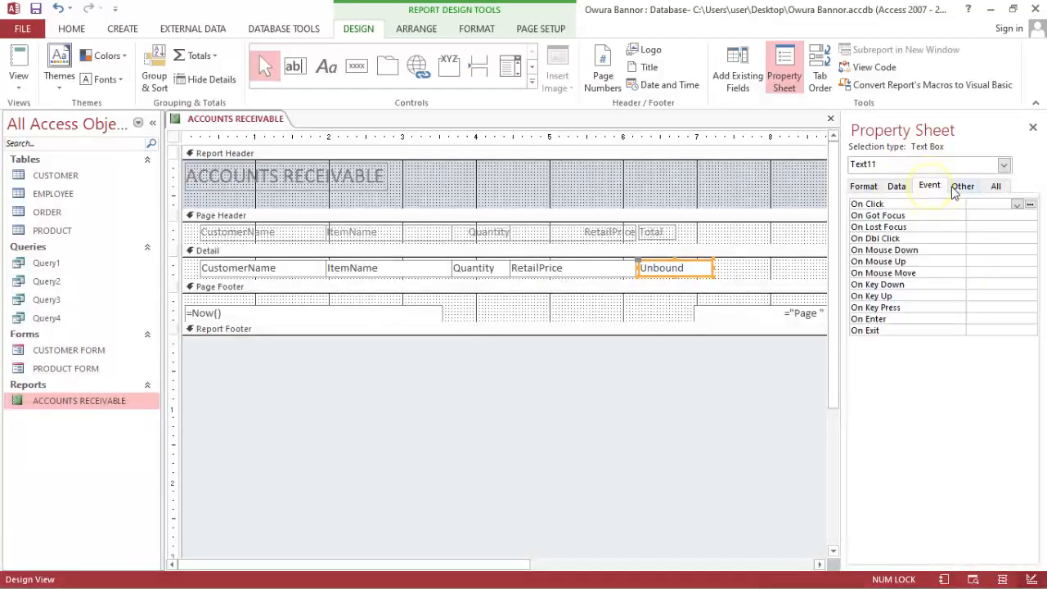
pyautogui.click(961, 189)
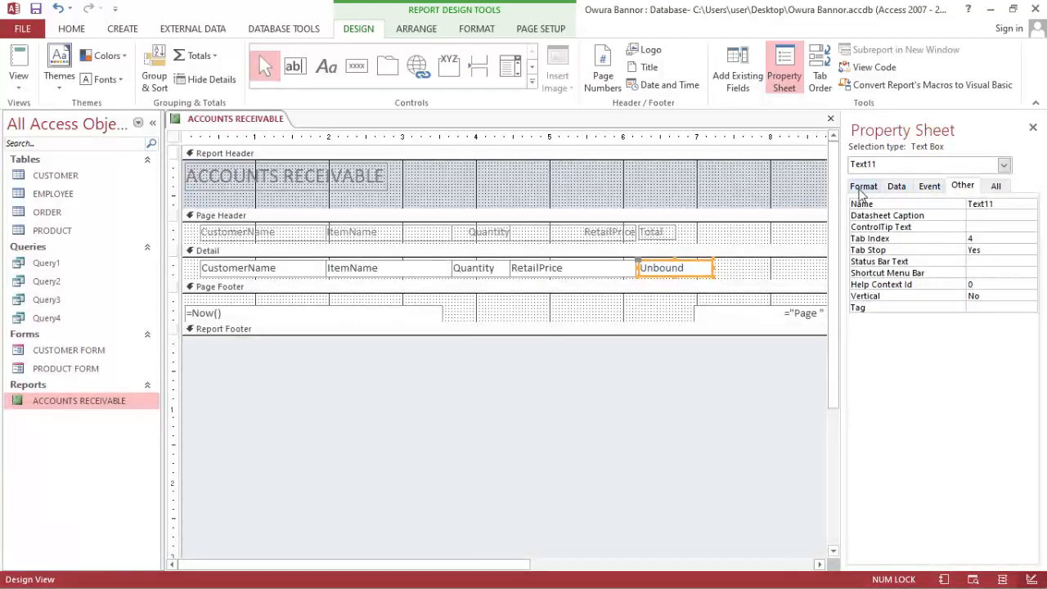
pyautogui.click(1008, 204)
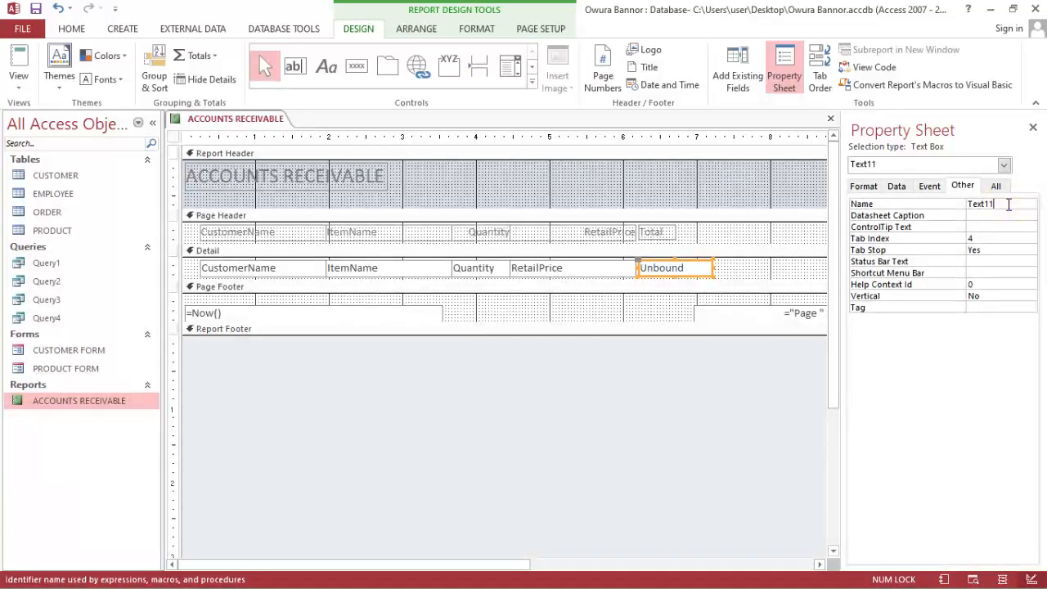
pyautogui.moveTo(1008, 205); pyautogui.dragTo(933, 209)
pyautogui.write('T')
pyautogui.press('BackSpace')
pyautogui.write('otal')
# Build the expression [Quantity] * [RetailPrice] as the Total text box's control source.
pyautogui.click(897, 187)
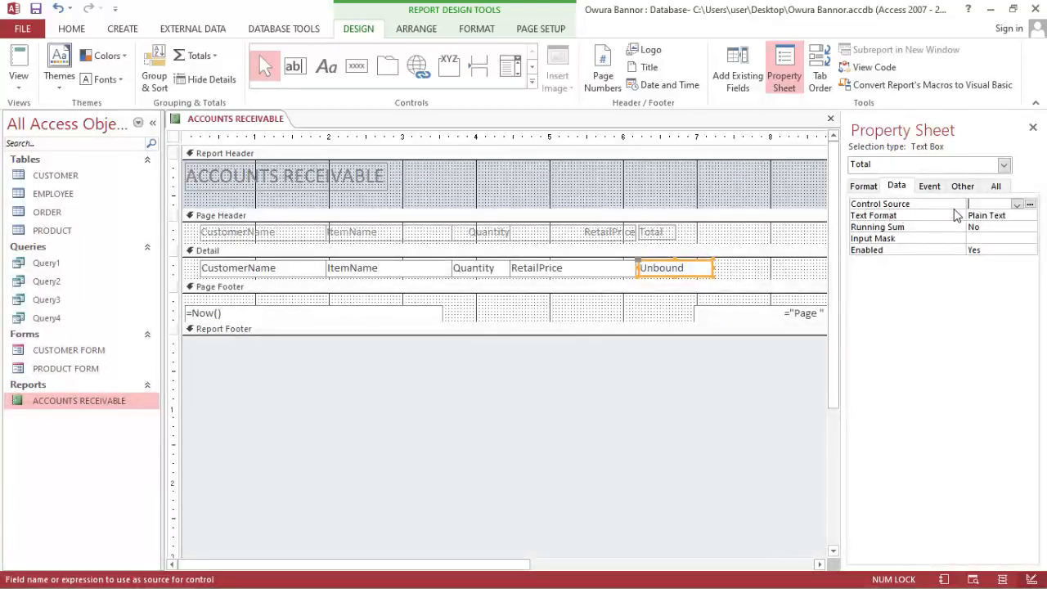
pyautogui.click(1030, 204)
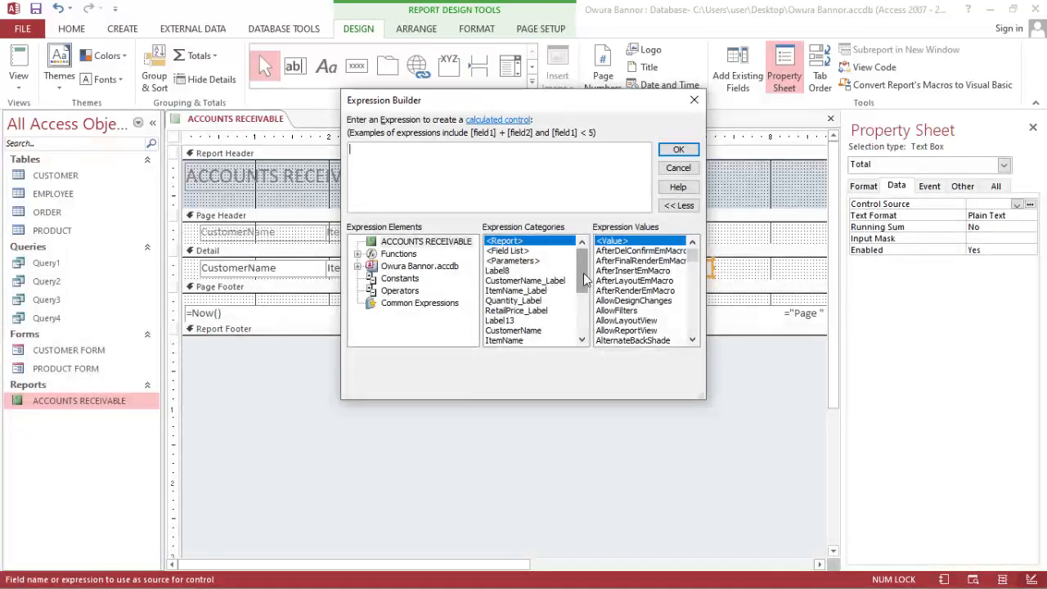
pyautogui.moveTo(585, 280)
pyautogui.mouseDown()
pyautogui.moveTo(585, 320)
pyautogui.moveTo(585, 280)
pyautogui.mouseUp()
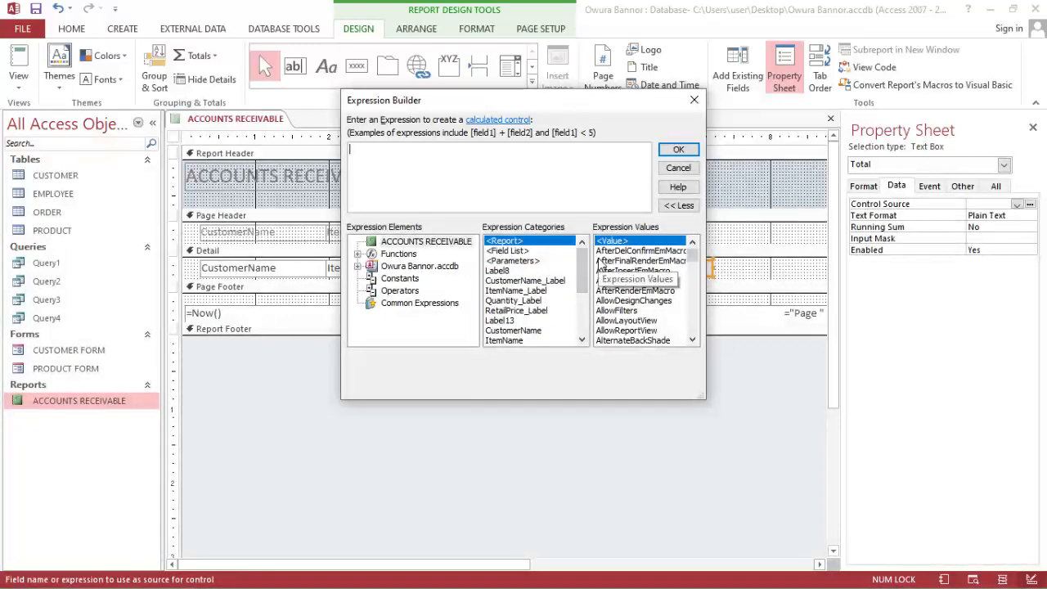
pyautogui.click(582, 341)
pyautogui.click(581, 341)
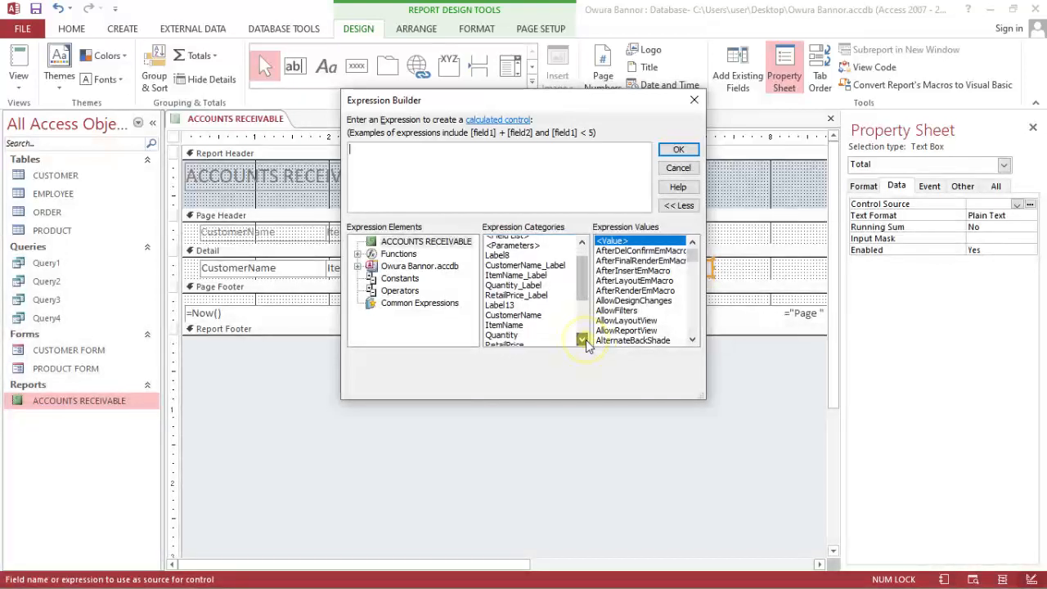
pyautogui.click(581, 340)
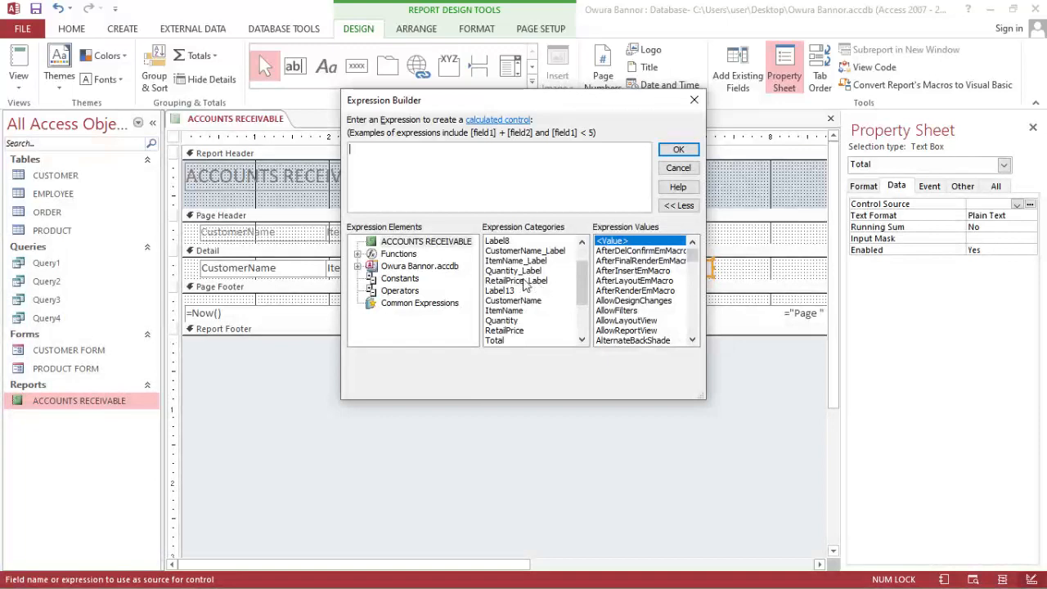
pyautogui.click(510, 322)
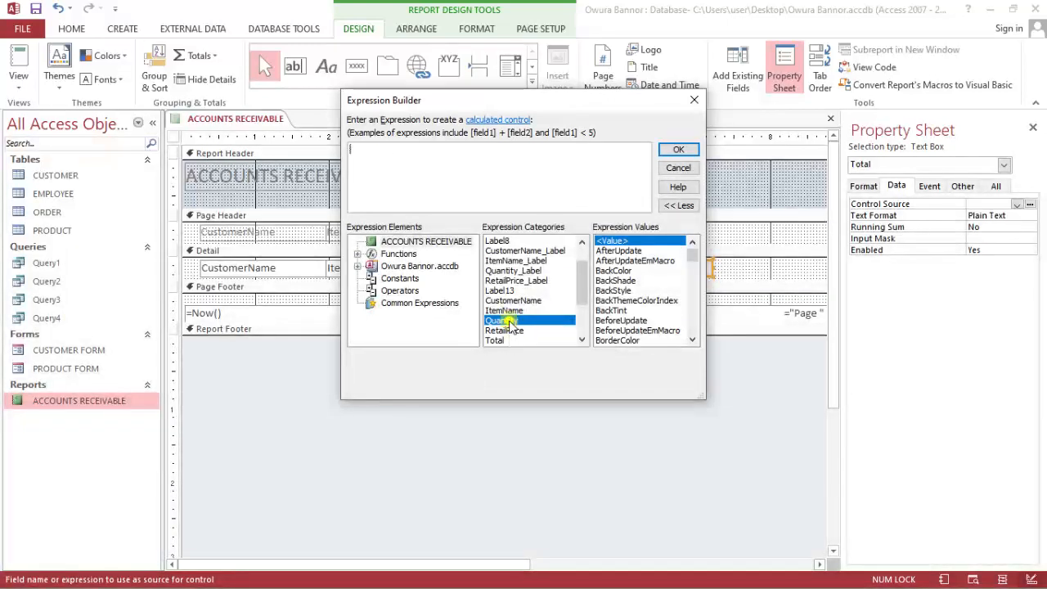
pyautogui.doubleClick(496, 319)
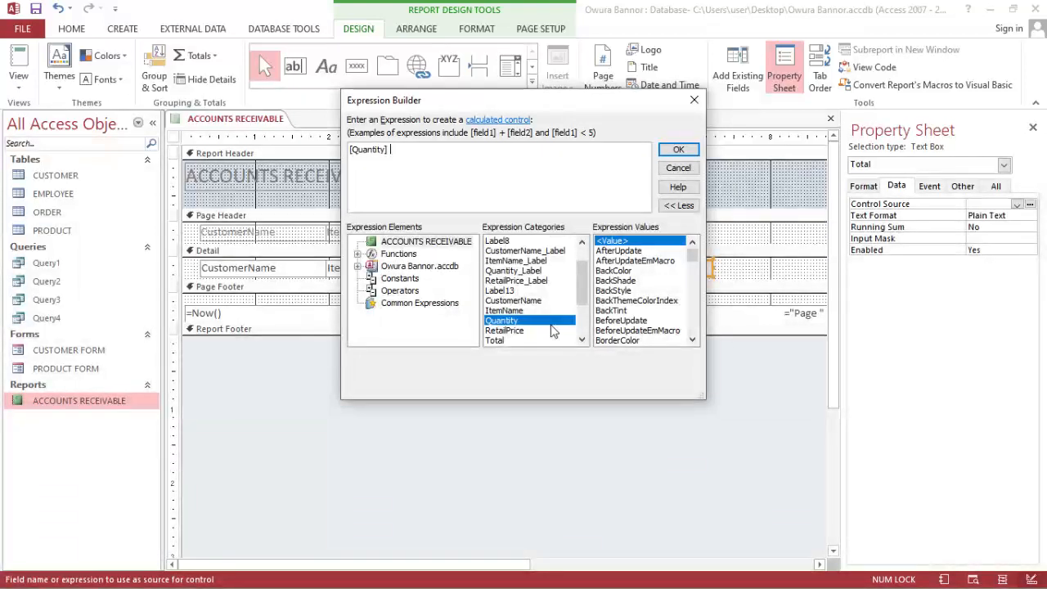
pyautogui.write('*')
pyautogui.doubleClick(515, 333)
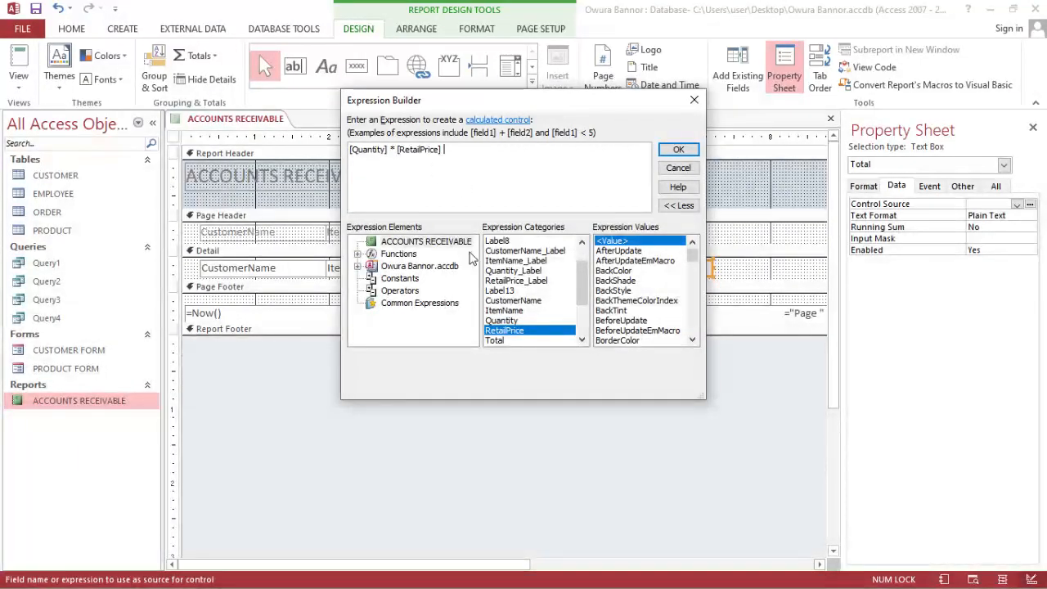
pyautogui.click(679, 150)
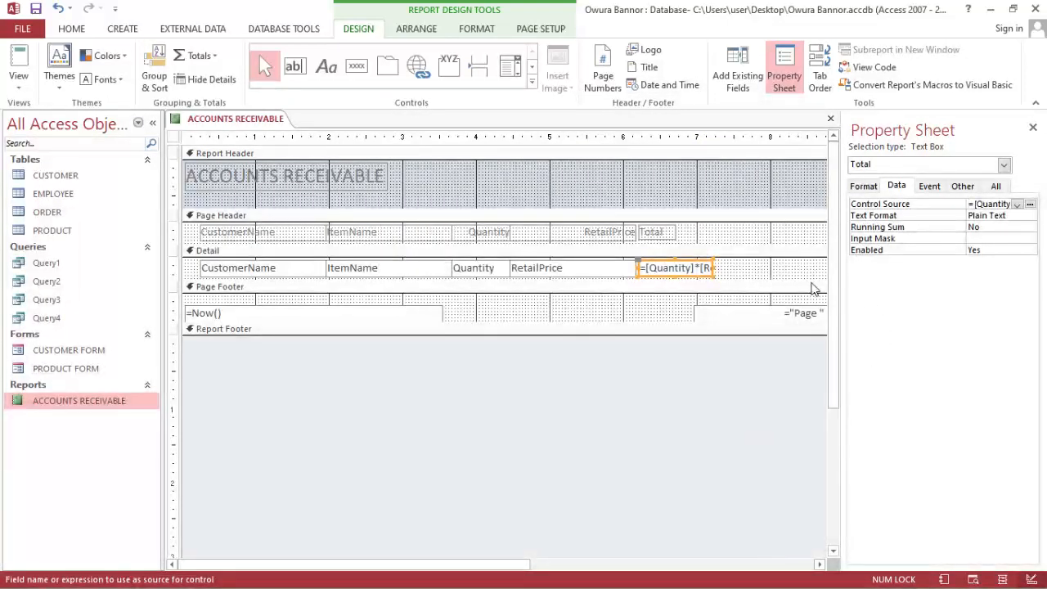
# Widen the property sheet and set the Total text box's format to Currency.
pyautogui.click(865, 185)
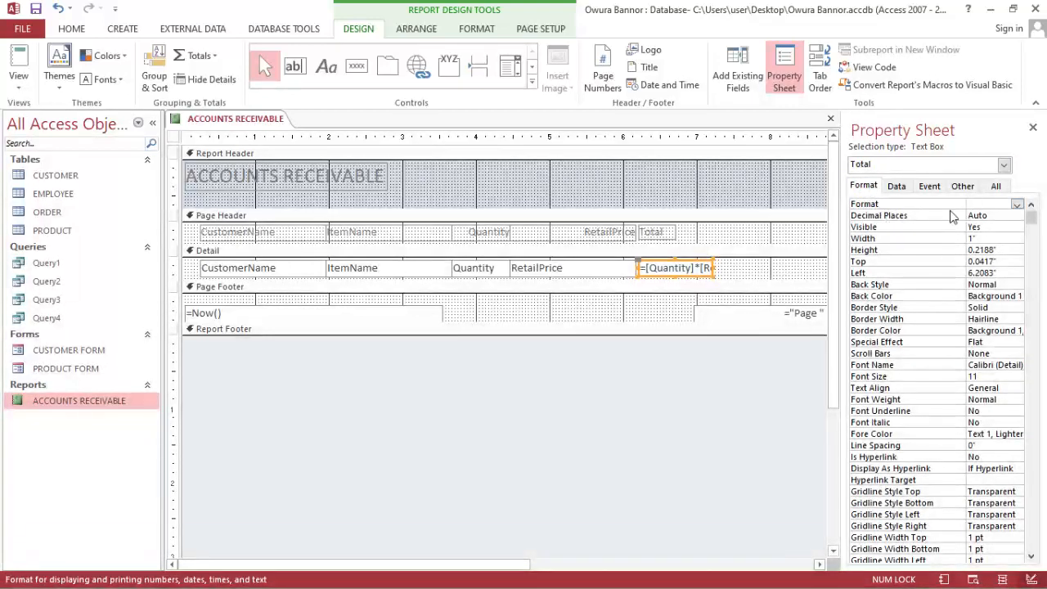
pyautogui.click(1017, 205)
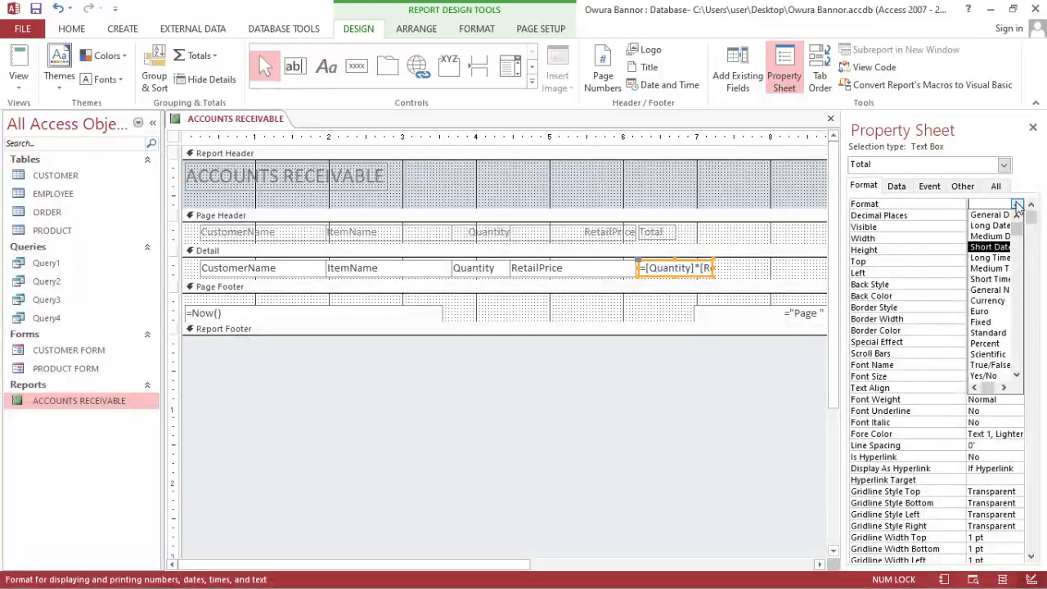
pyautogui.click(841, 213)
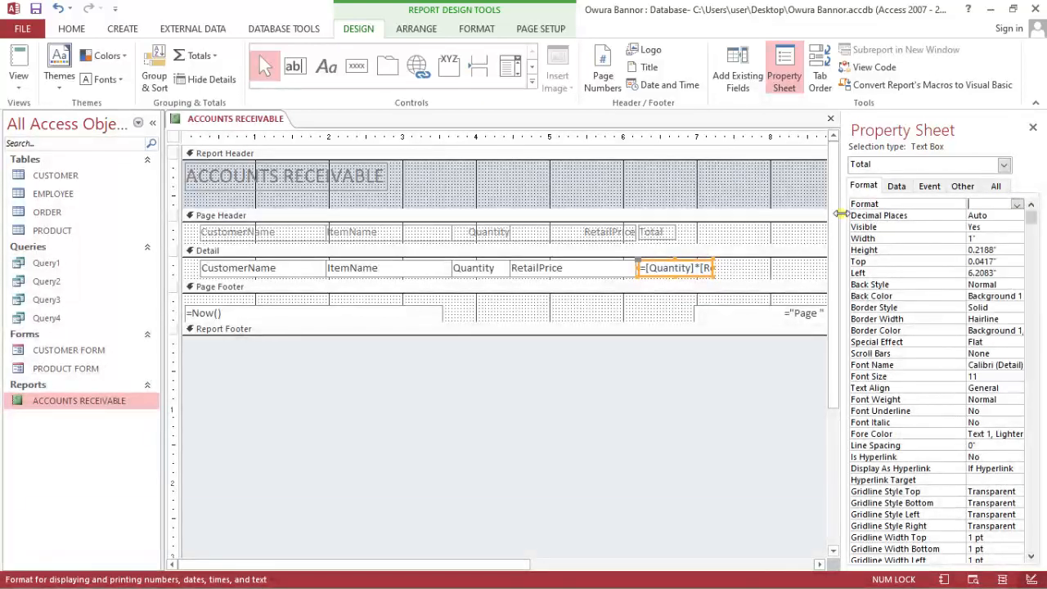
pyautogui.moveTo(841, 213); pyautogui.dragTo(788, 213)
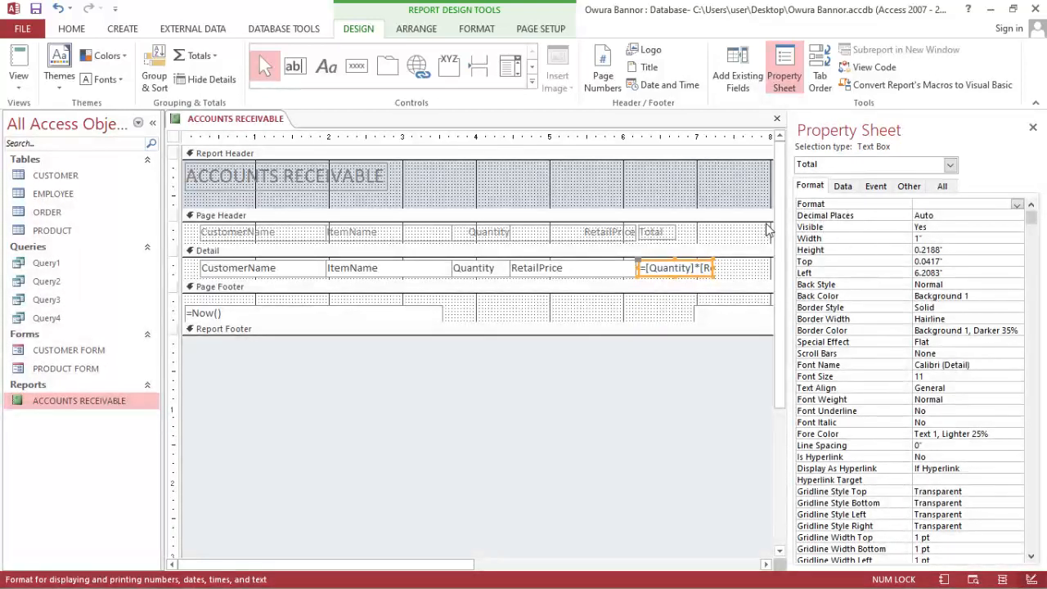
pyautogui.click(1017, 205)
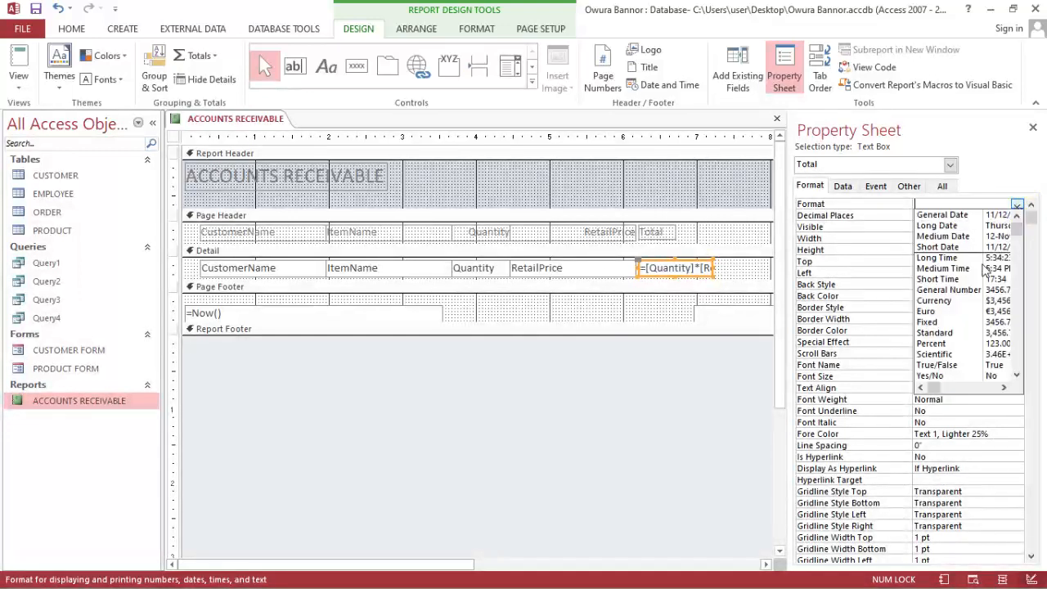
pyautogui.click(964, 297)
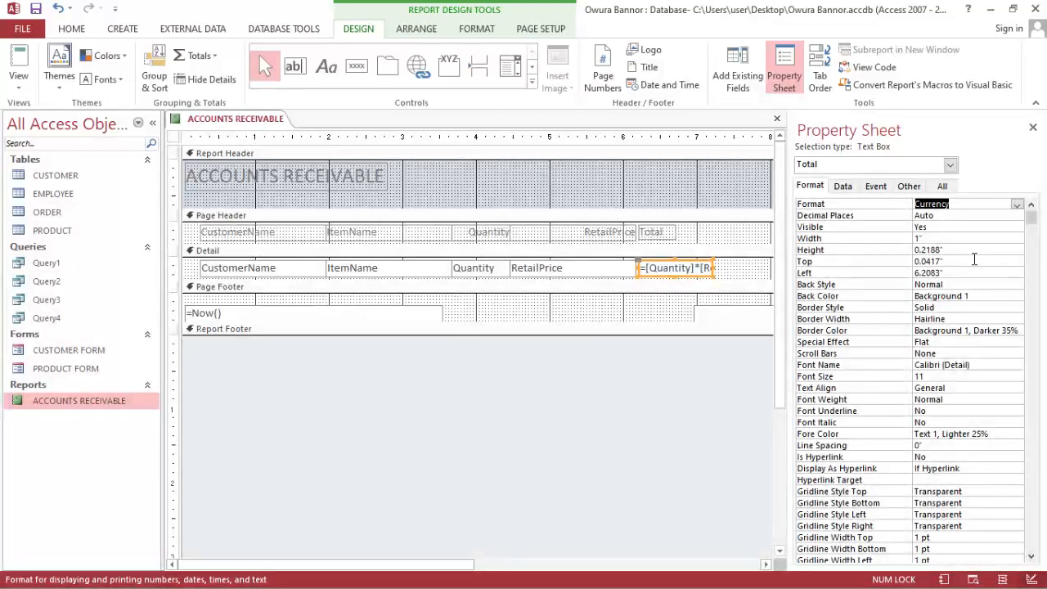
# Set the Total text box's decimal places to 2.
pyautogui.click(964, 217)
pyautogui.click(1016, 217)
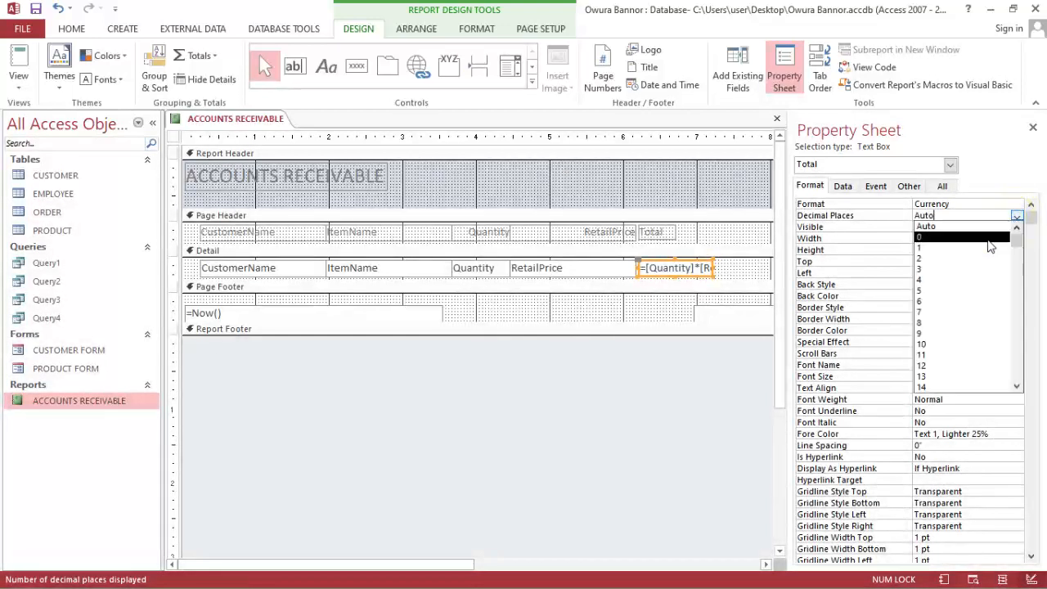
pyautogui.click(975, 264)
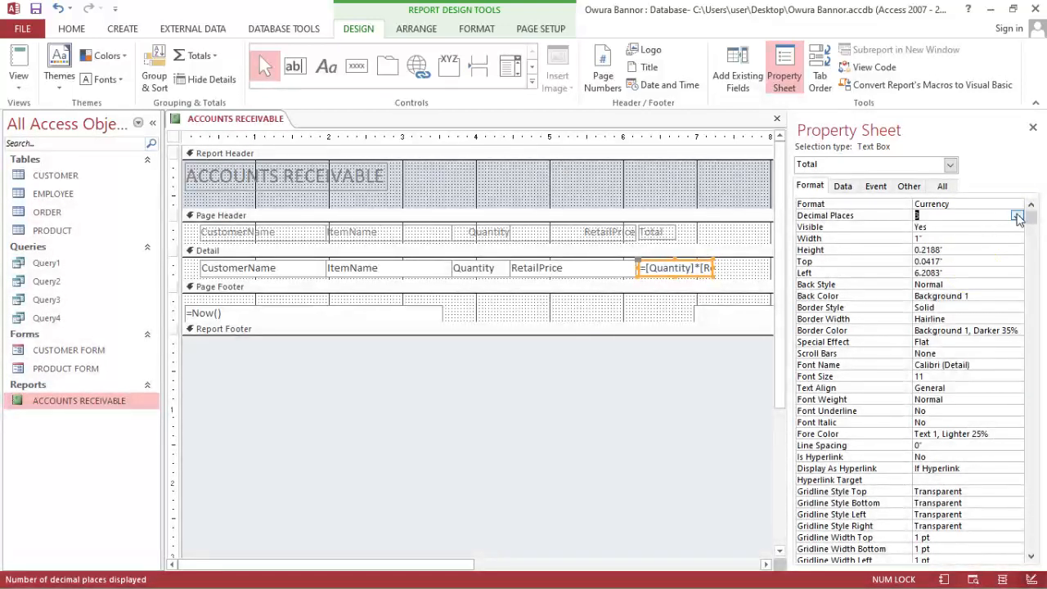
pyautogui.click(1018, 217)
pyautogui.click(983, 249)
# Set the Total text box's back style and border style to Transparent and switch the report to Report View.
pyautogui.click(989, 286)
pyautogui.click(1017, 286)
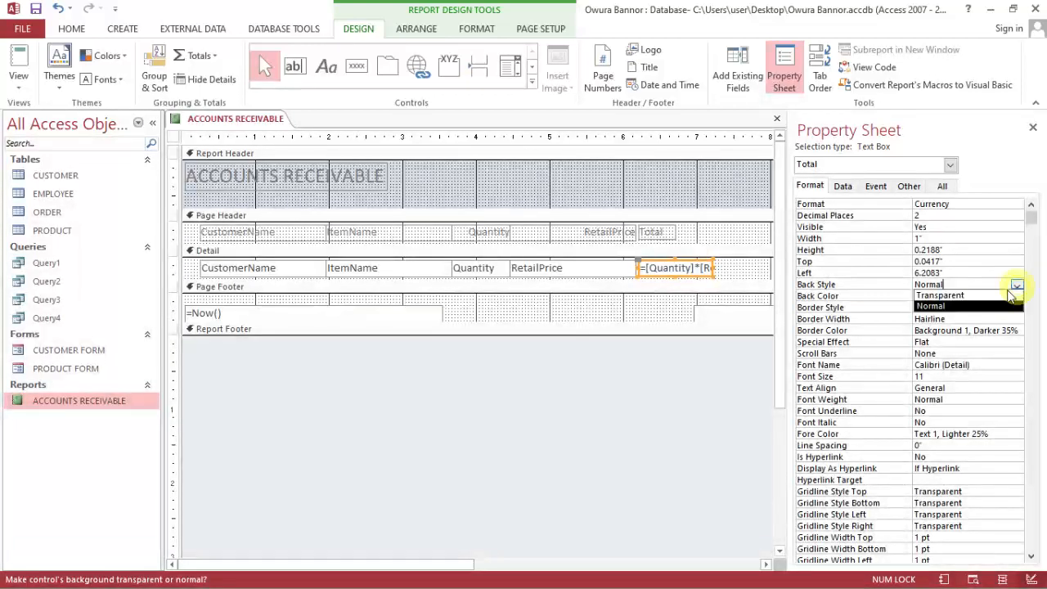
pyautogui.click(997, 295)
pyautogui.click(962, 307)
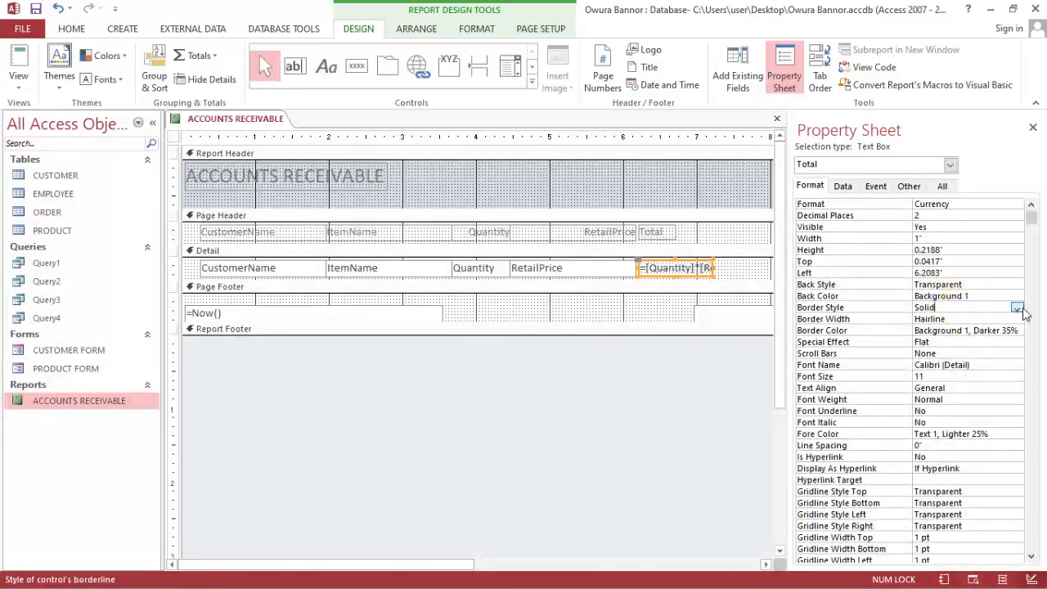
pyautogui.click(1018, 309)
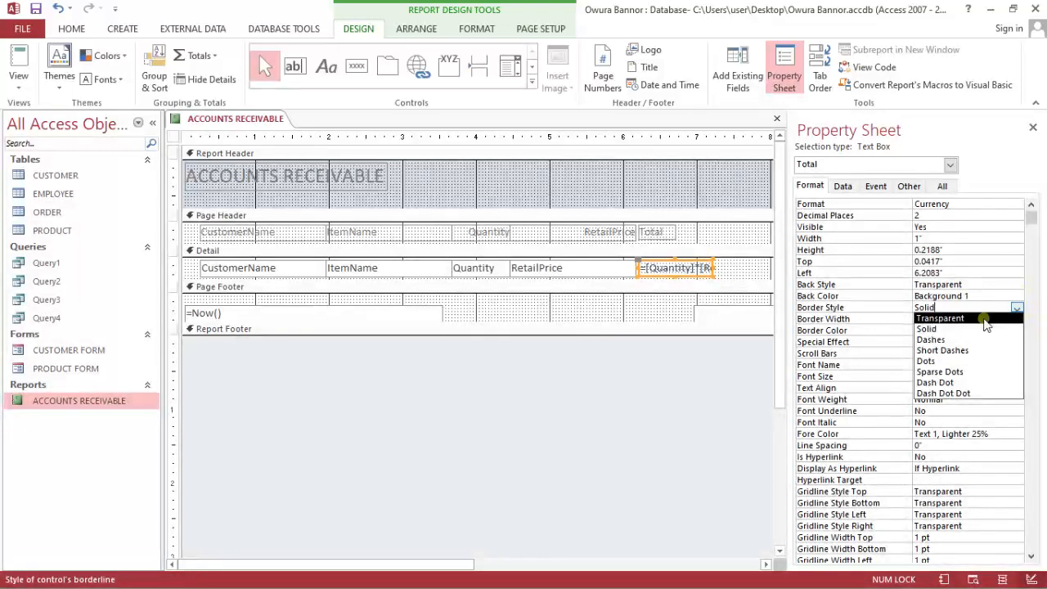
pyautogui.click(987, 319)
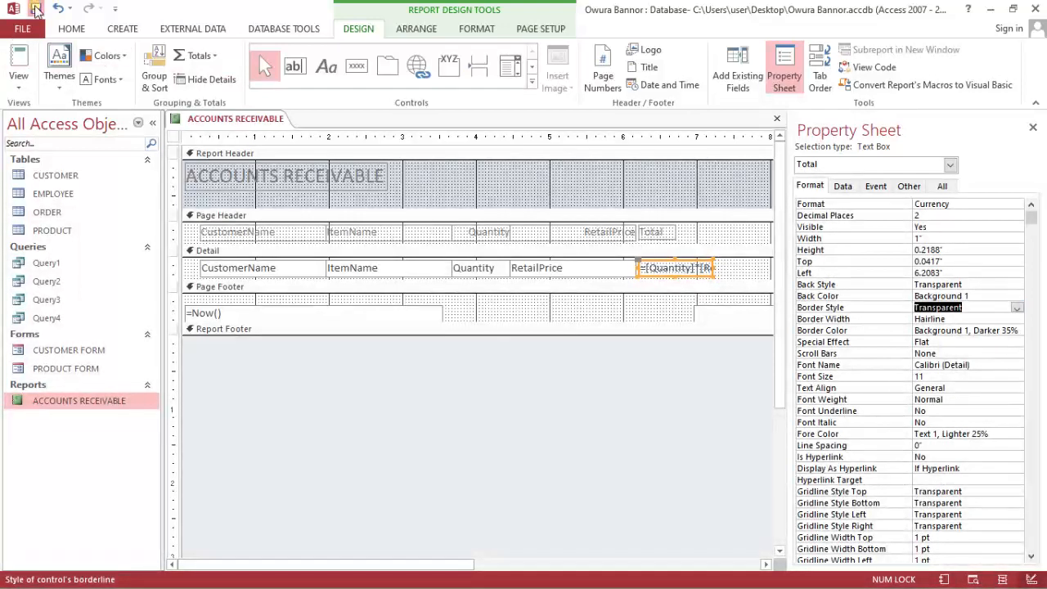
pyautogui.click(22, 64)
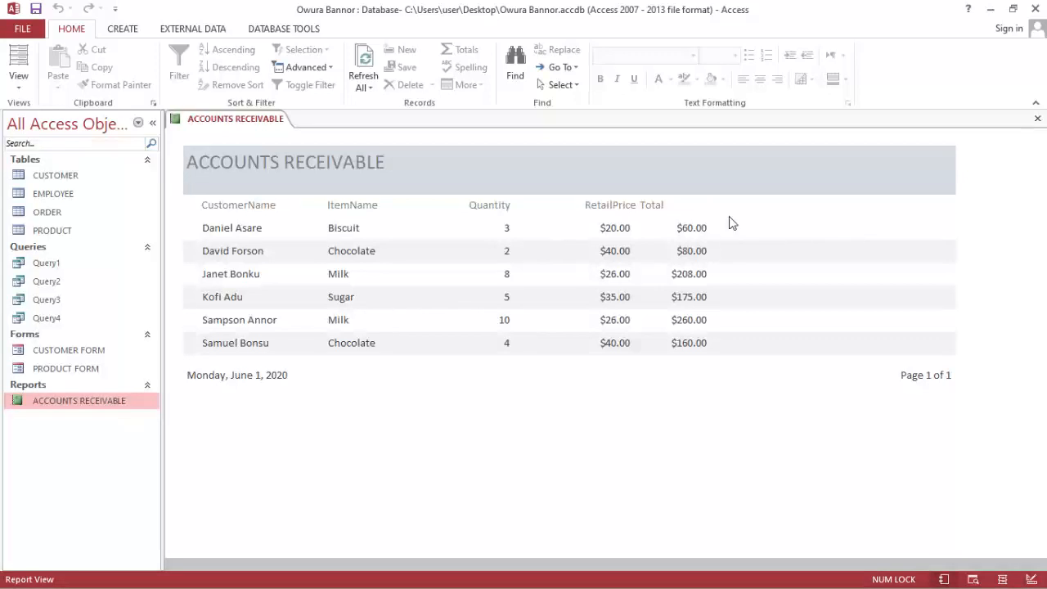
pyautogui.doubleClick(806, 7)
pyautogui.click(620, 574)
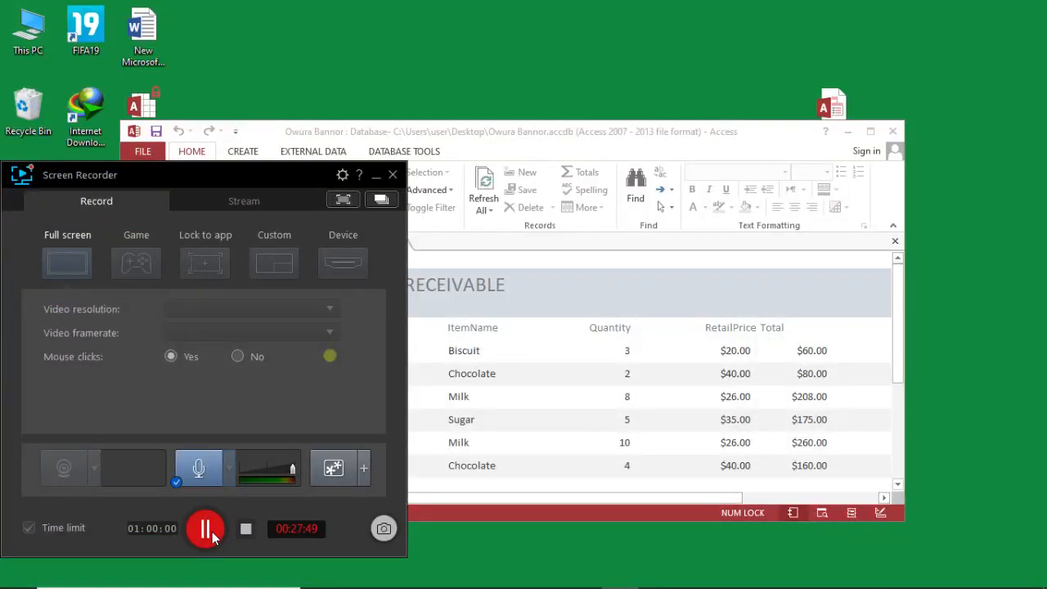
pyautogui.click(205, 529)
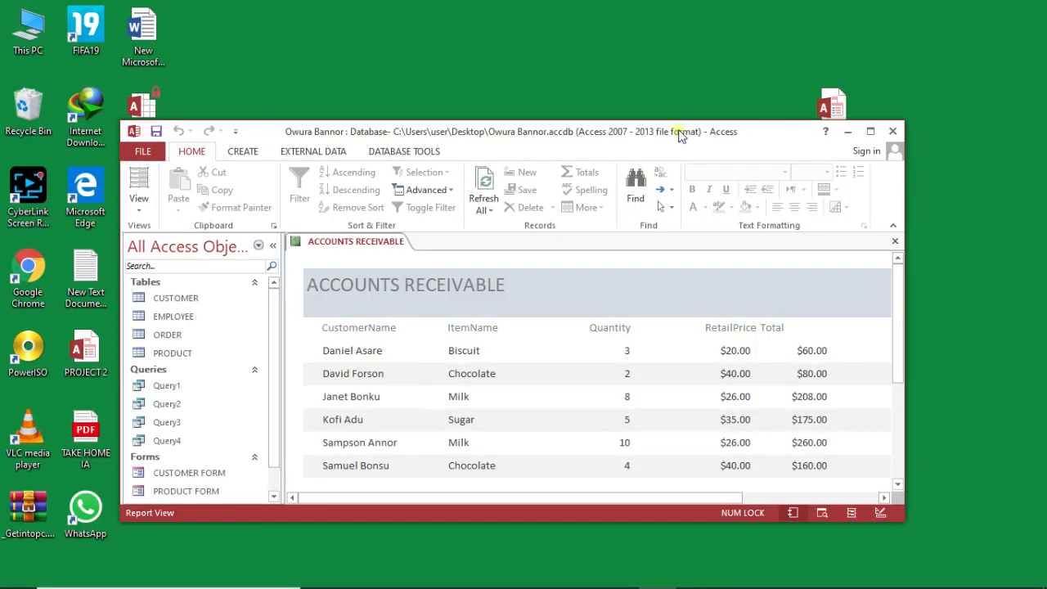
pyautogui.doubleClick(679, 132)
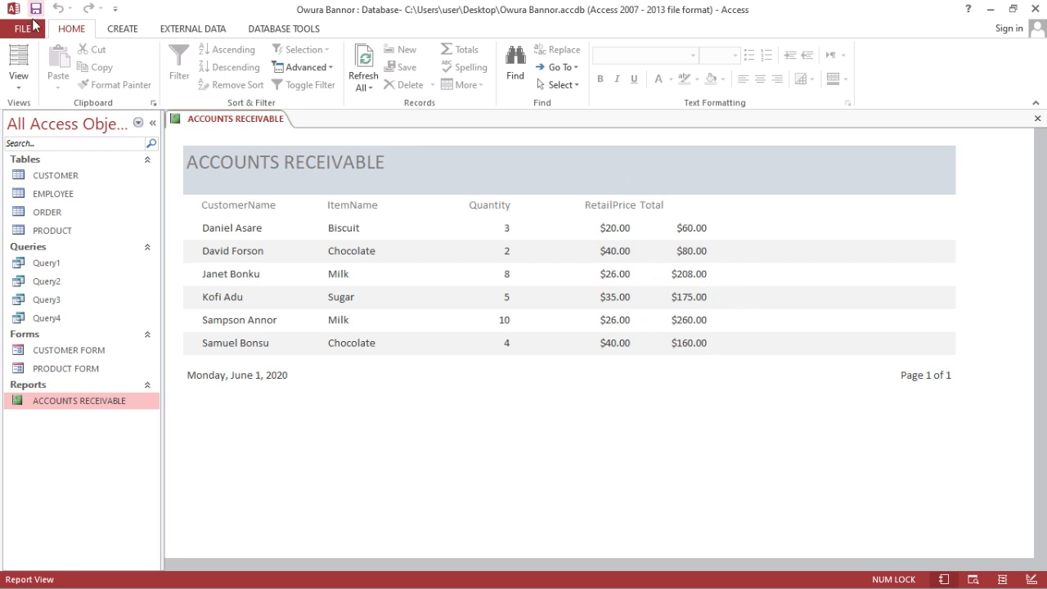
# Return the report to Design View, shift the Total header label right to 6.375 inches, and close the property sheet.
pyautogui.click(18, 76)
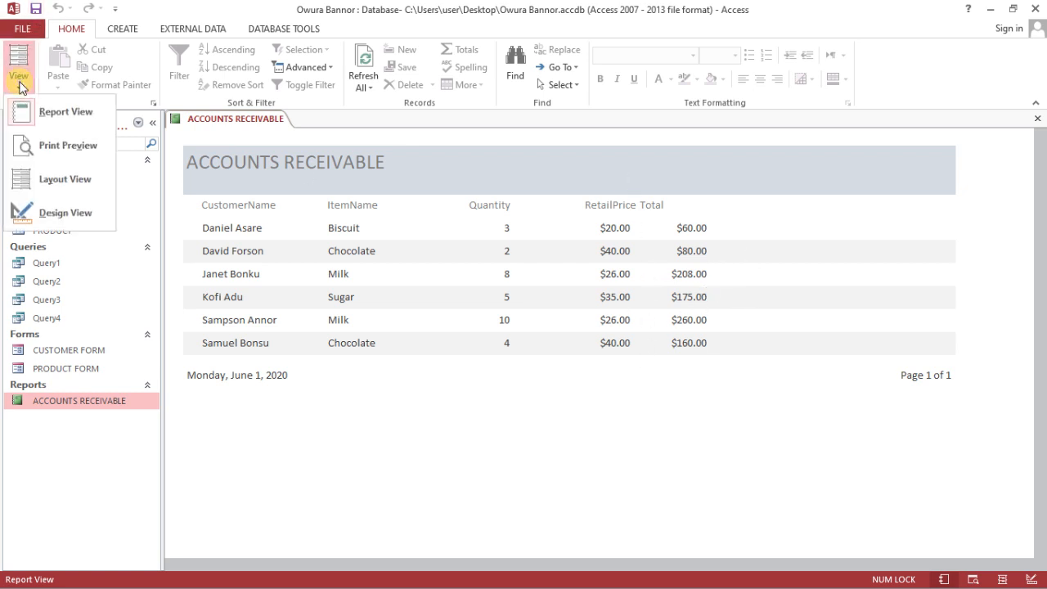
pyautogui.click(52, 206)
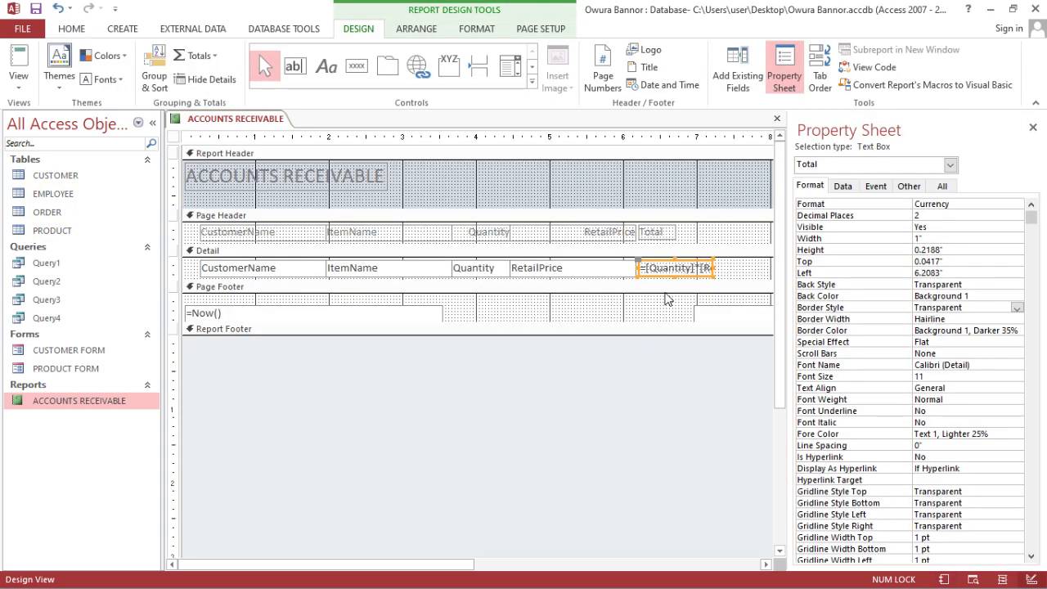
pyautogui.click(644, 233)
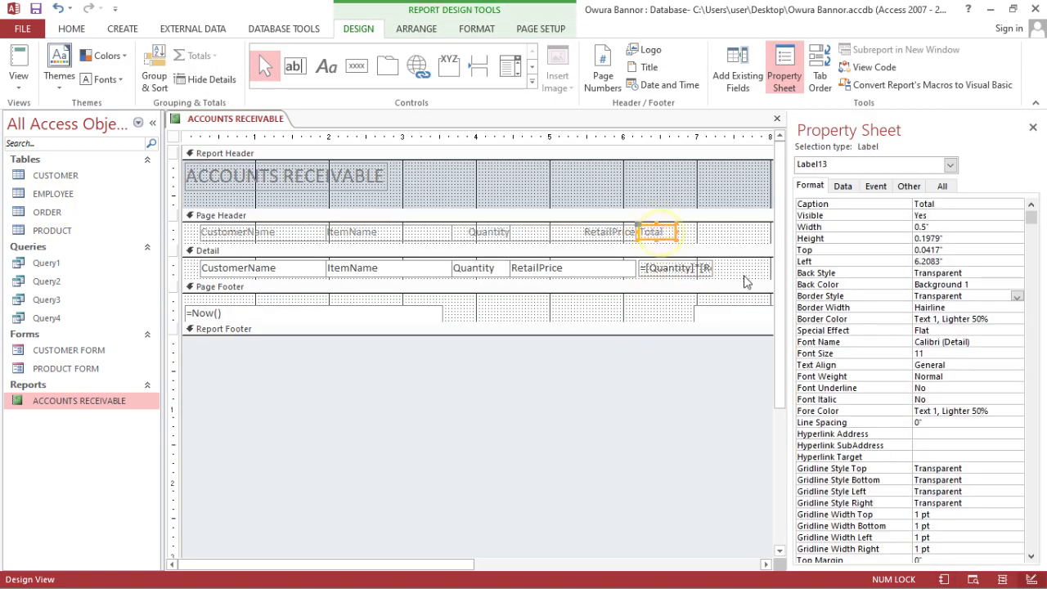
pyautogui.press('Right')
pyautogui.press('Right')
pyautogui.press('Right')
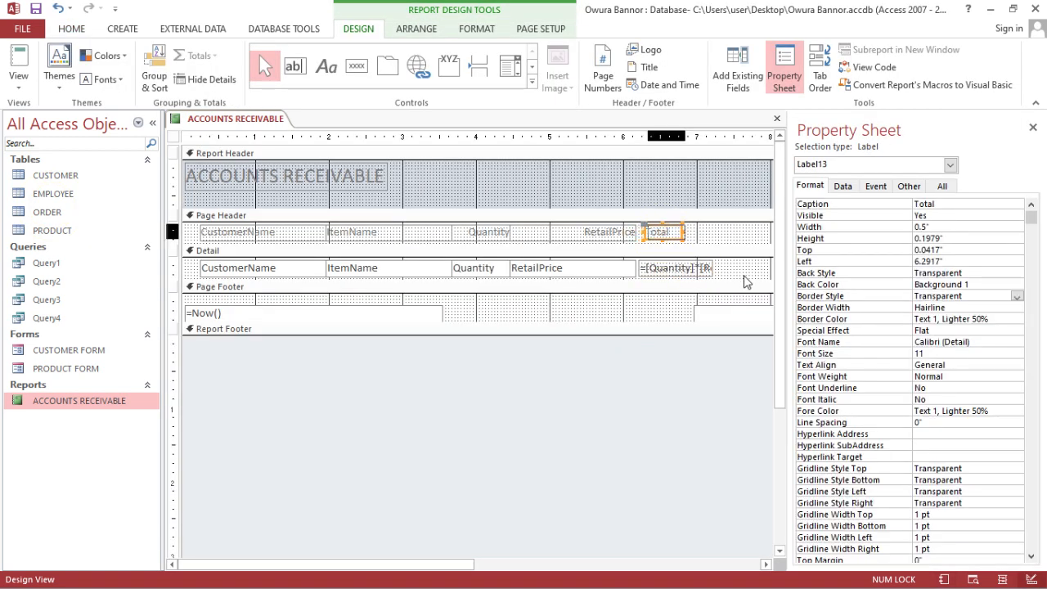
pyautogui.press('Right')
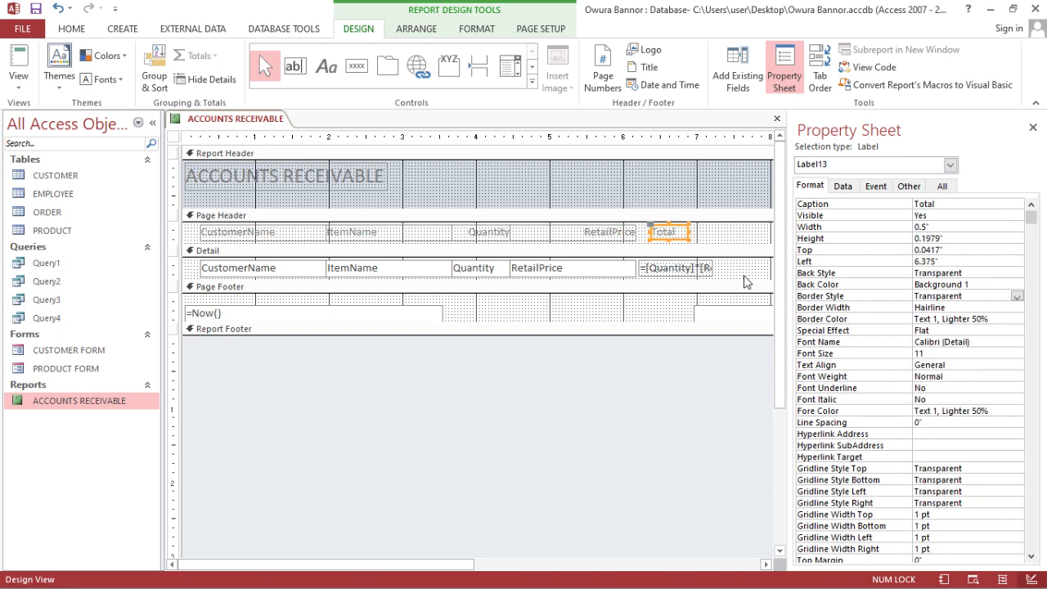
pyautogui.click(744, 278)
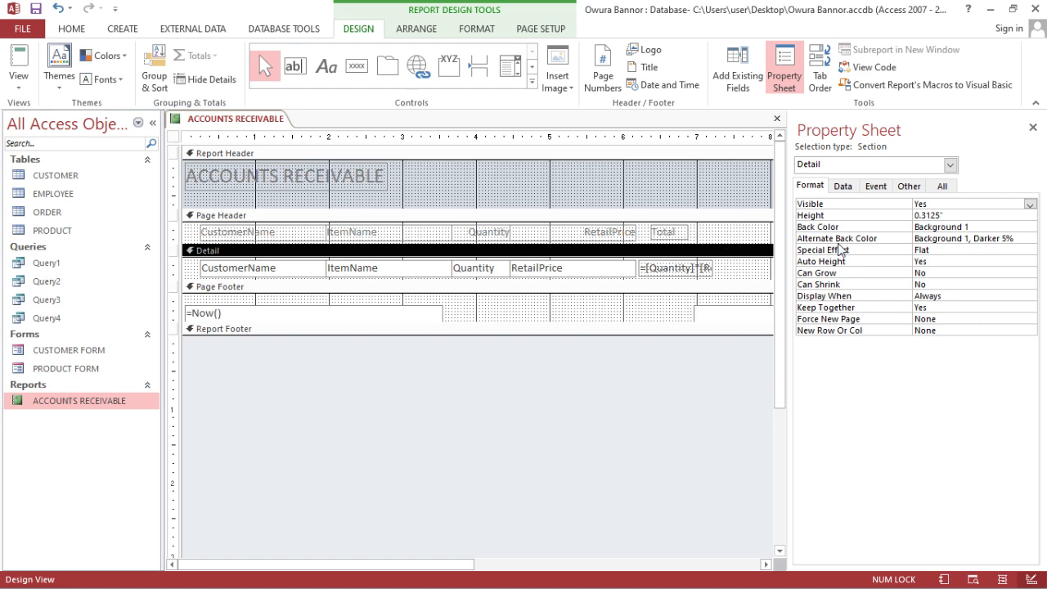
pyautogui.click(1032, 128)
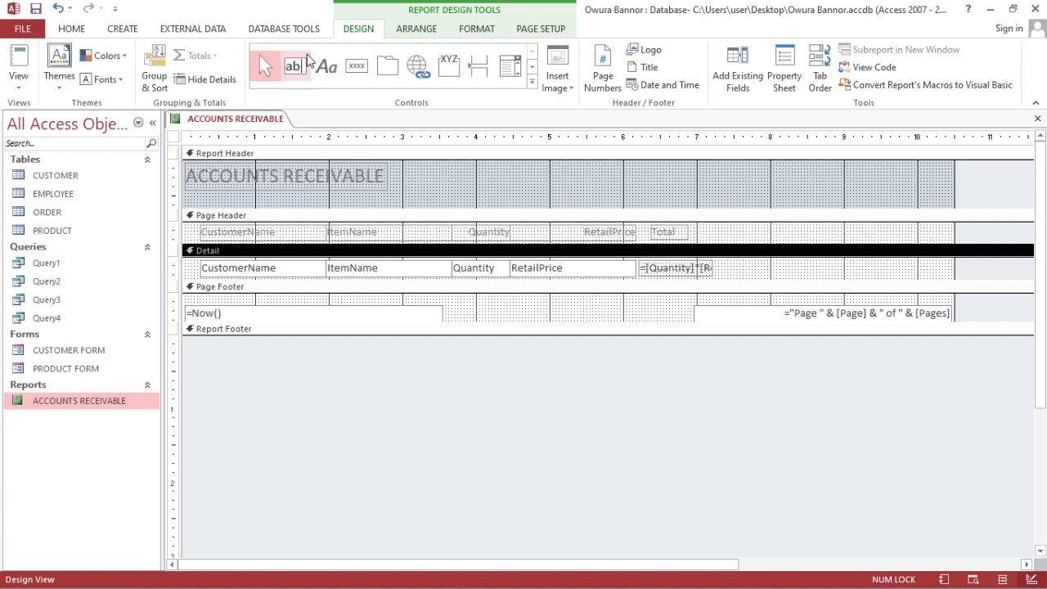
# Add a label reading Running Total to the Page Header, right of the Total label and aligned with the other headings.
pyautogui.click(338, 79)
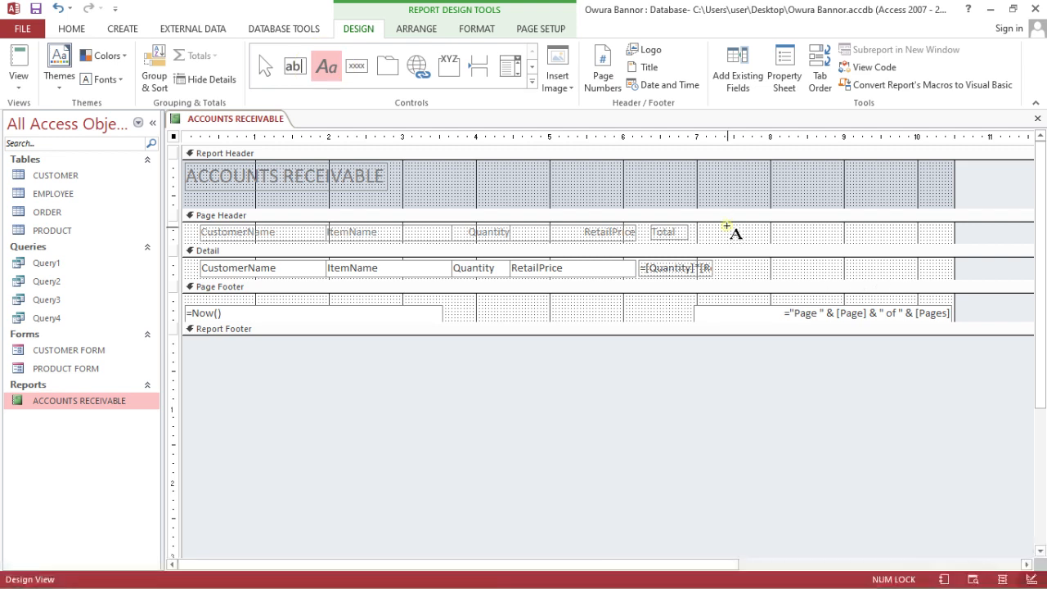
pyautogui.click(728, 230)
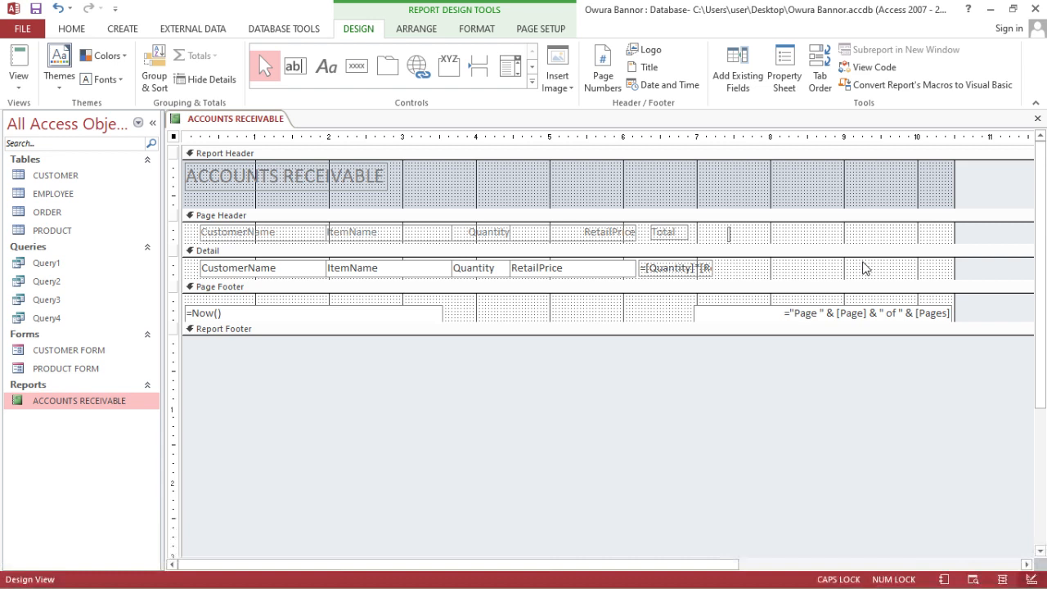
pyautogui.write('Running')
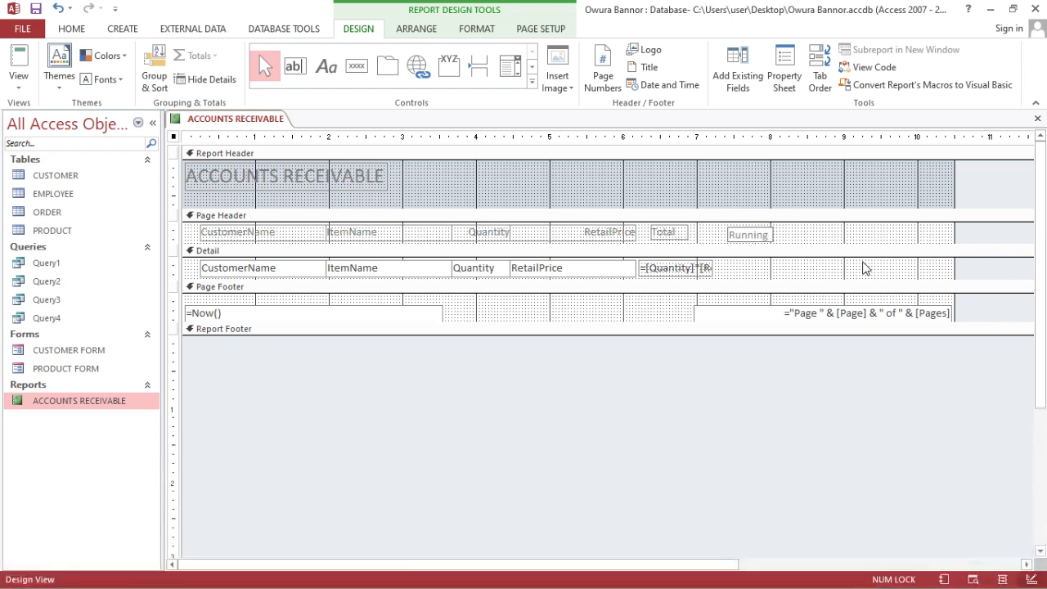
pyautogui.write(' Total')
pyautogui.click(834, 231)
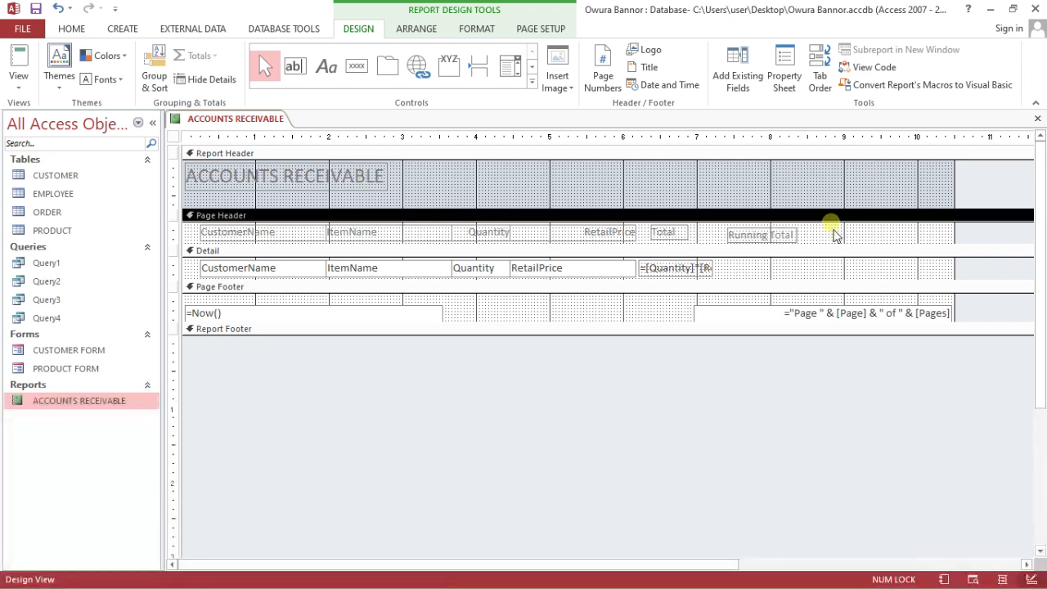
pyautogui.click(784, 233)
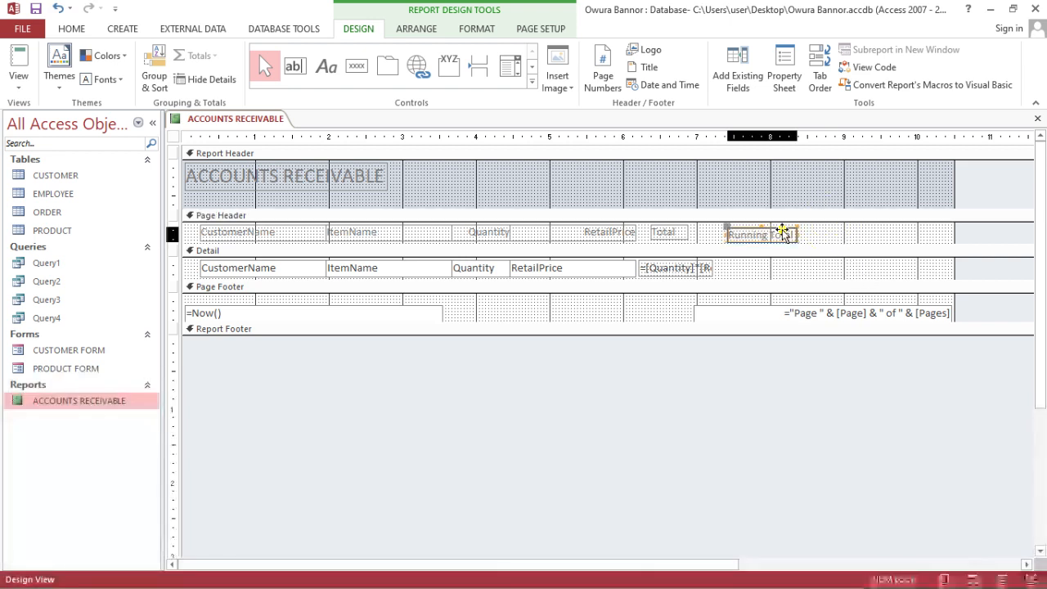
pyautogui.press('Up')
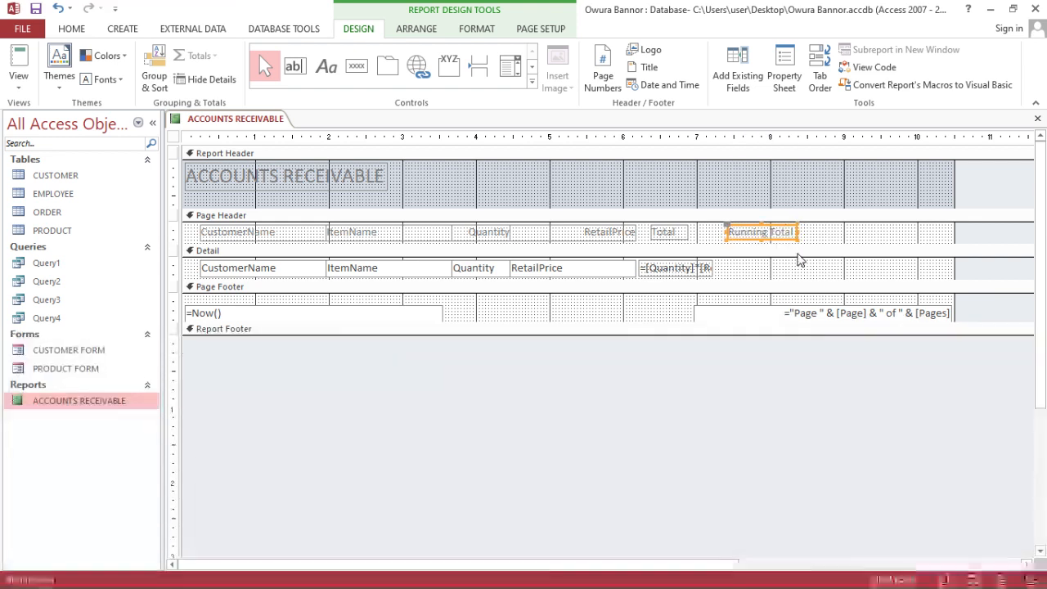
# Add a text box in line with the Detail row beneath the Running Total label, and delete its attached label.
pyautogui.click(797, 251)
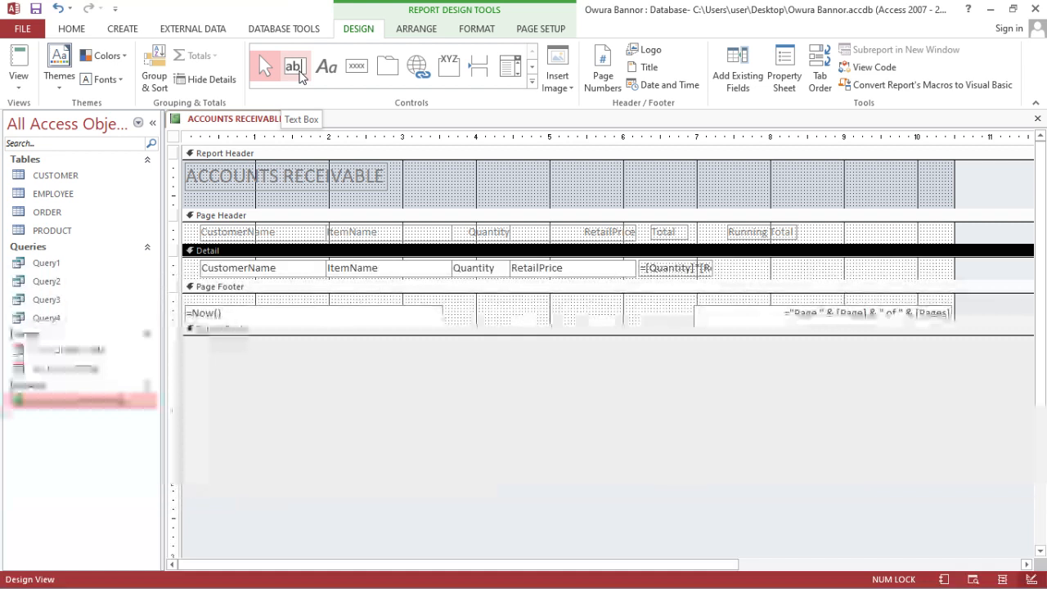
pyautogui.click(296, 68)
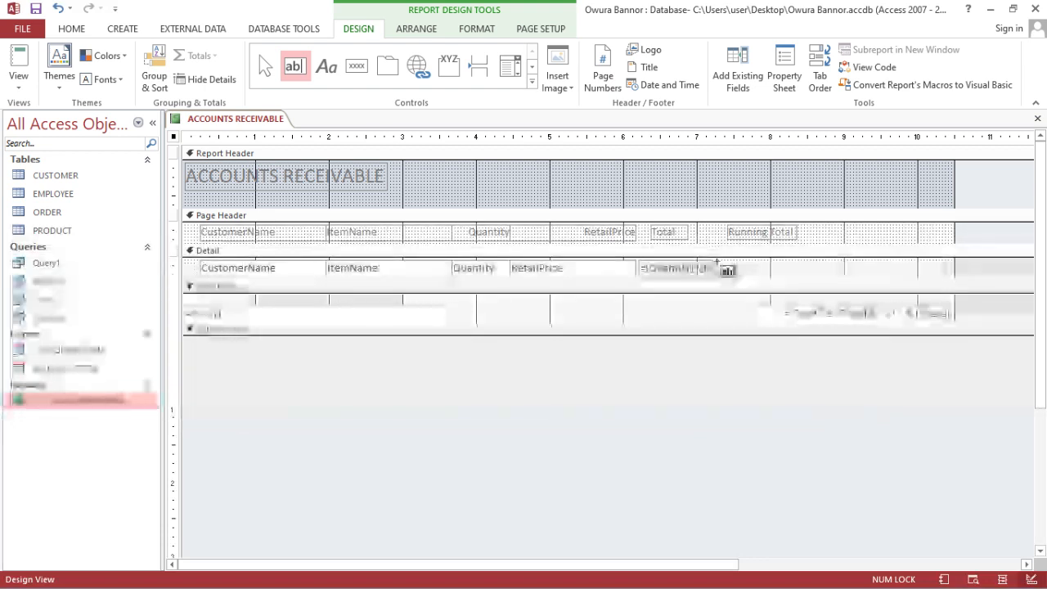
pyautogui.click(716, 262)
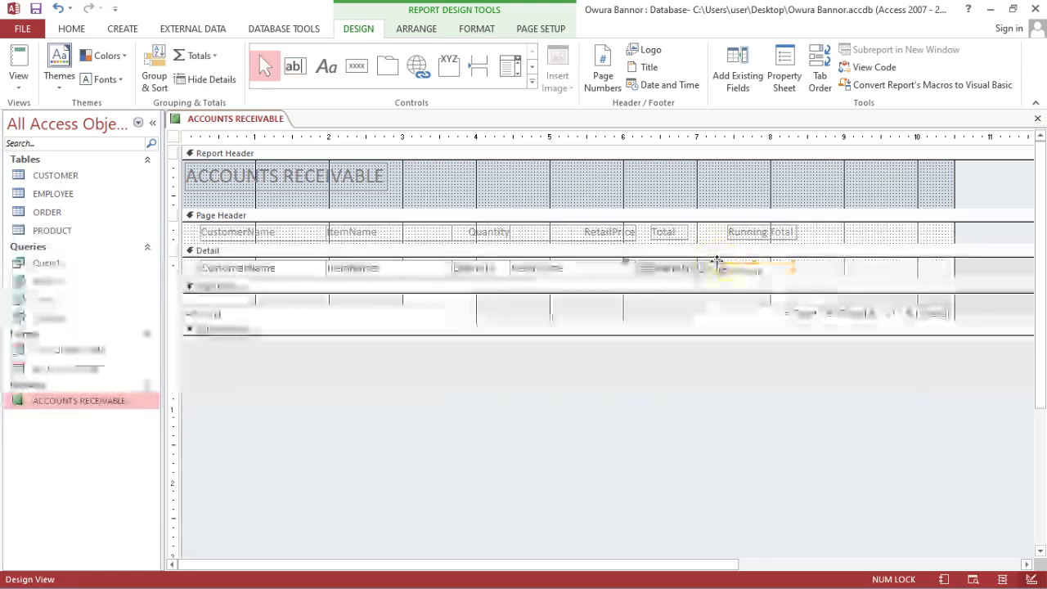
pyautogui.click(655, 271)
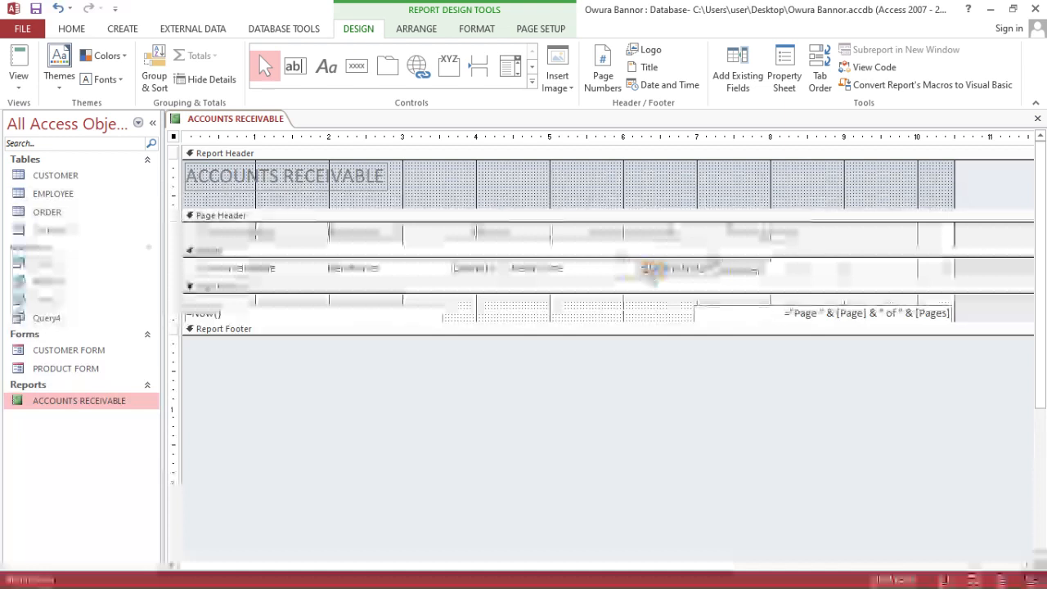
pyautogui.click(769, 273)
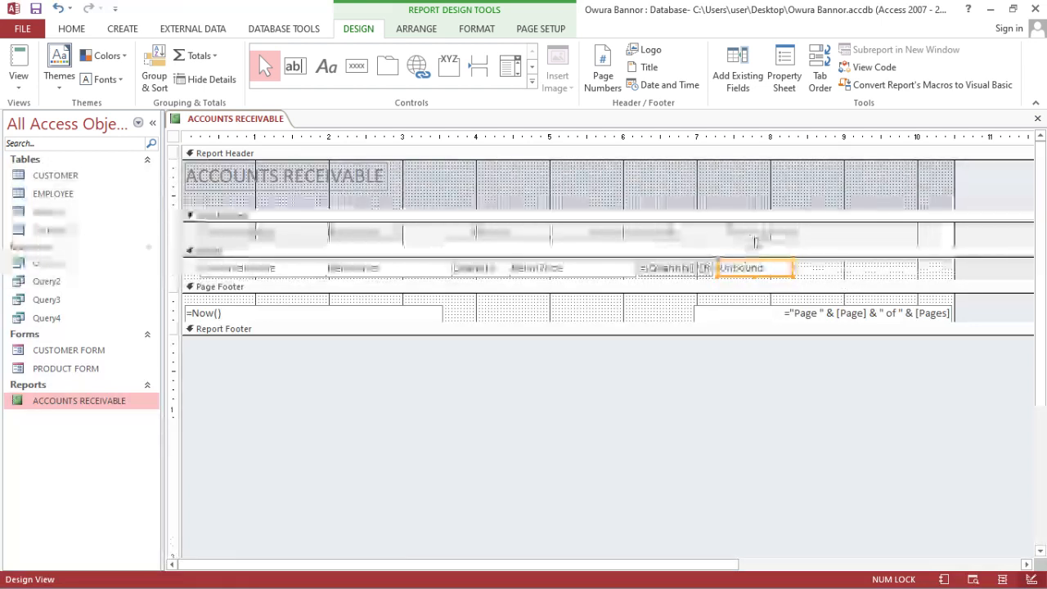
pyautogui.click(814, 272)
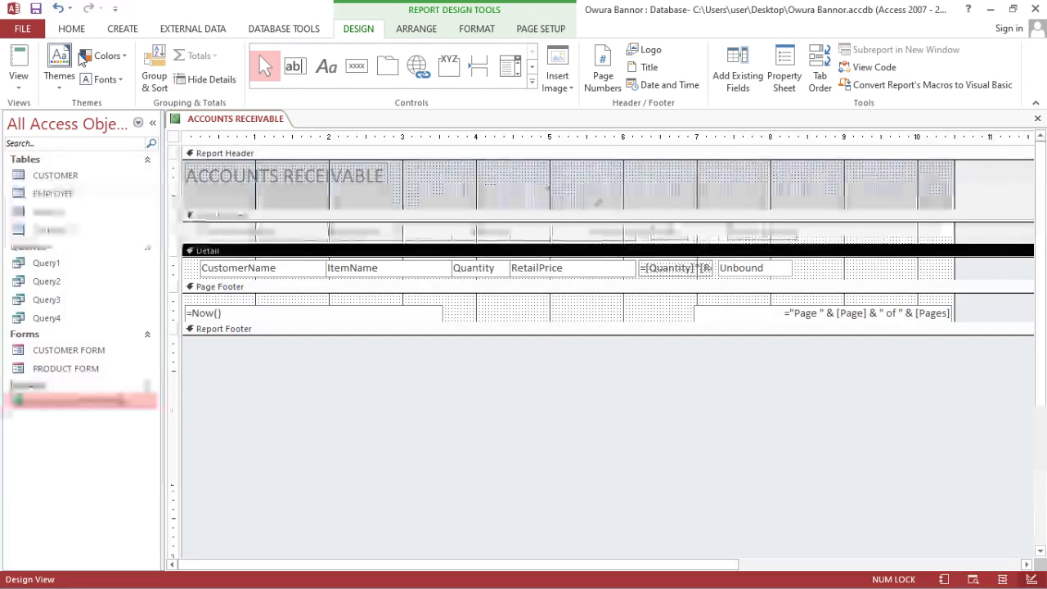
# Check the new Running Total column in Report View and return to Design View.
pyautogui.click(18, 64)
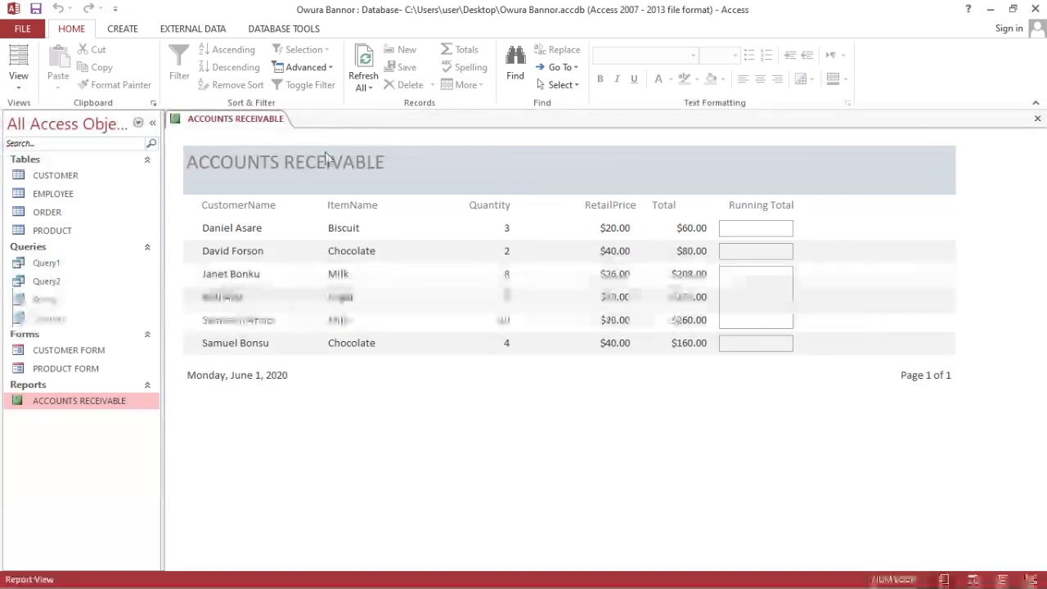
pyautogui.click(18, 82)
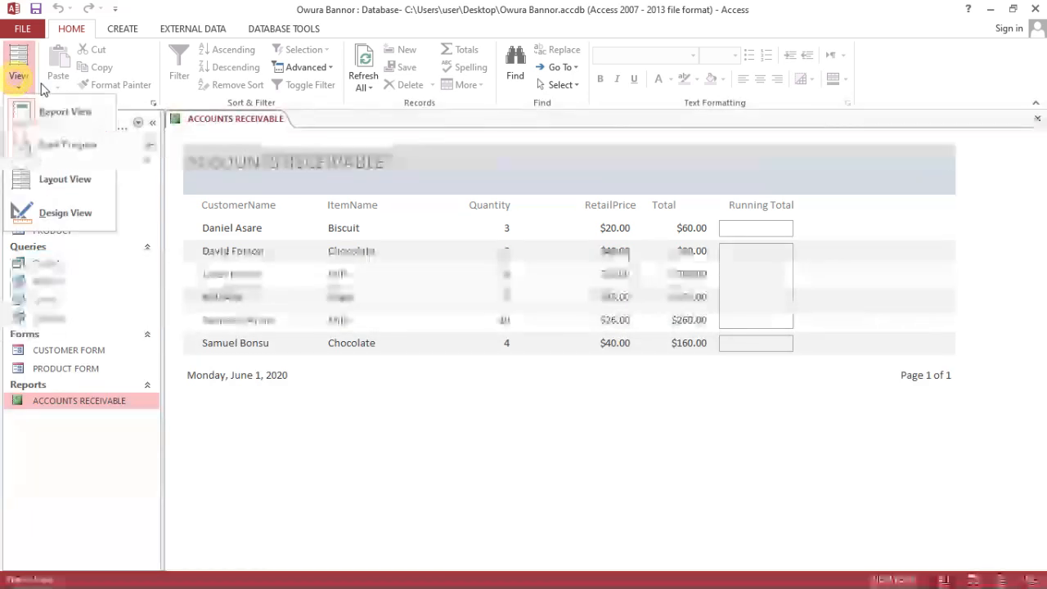
pyautogui.click(86, 210)
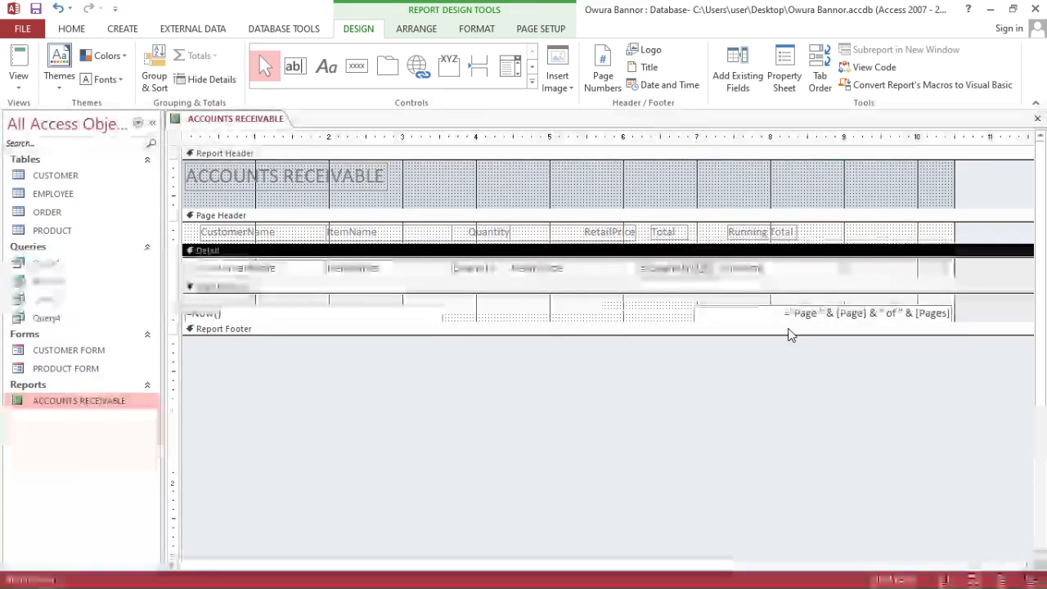
# Narrow the Total text box slightly in the Detail section and move the unbound text box left beside it.
pyautogui.click(709, 267)
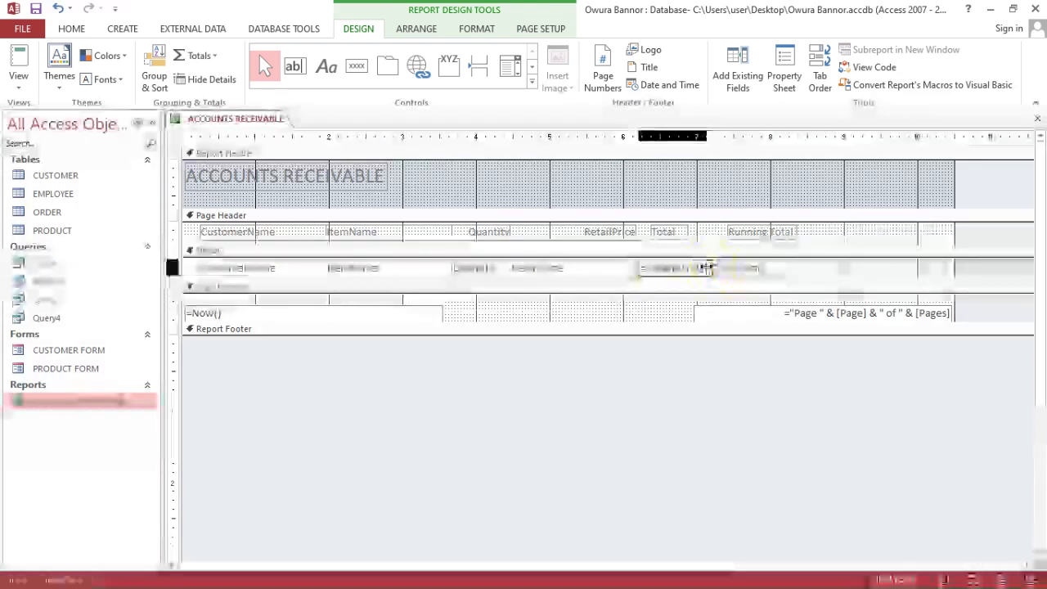
pyautogui.click(734, 269)
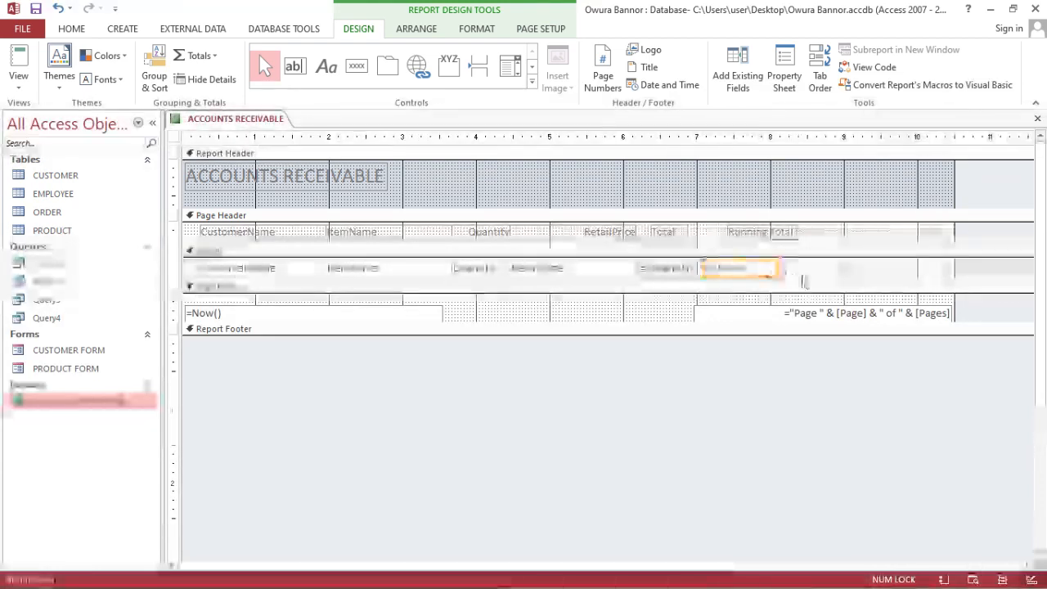
pyautogui.click(844, 278)
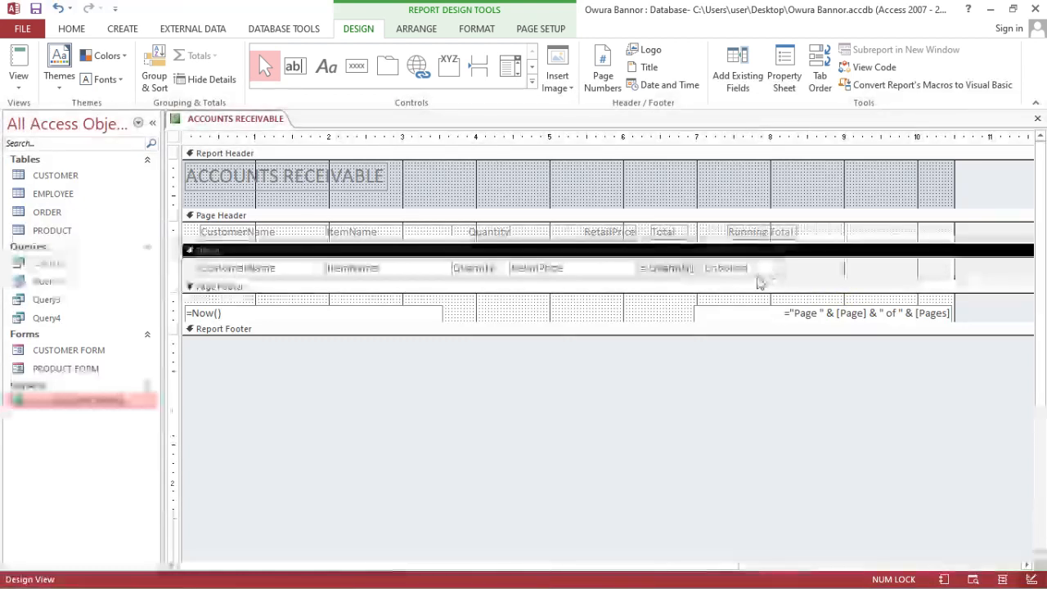
# Name the unbound Detail text box Running Total and display its data properties.
pyautogui.click(763, 275)
pyautogui.click(787, 77)
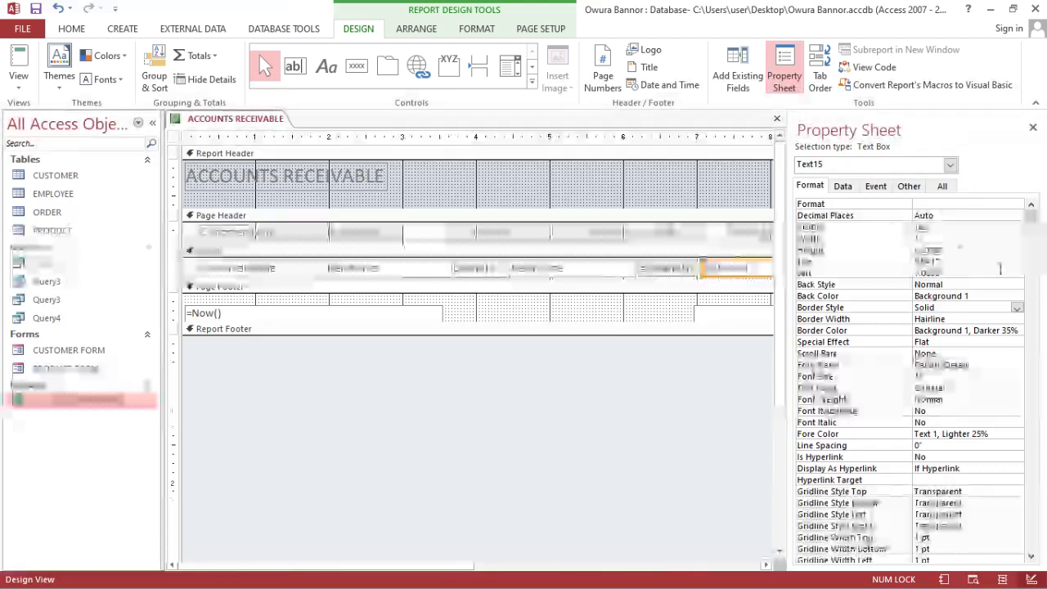
pyautogui.click(909, 186)
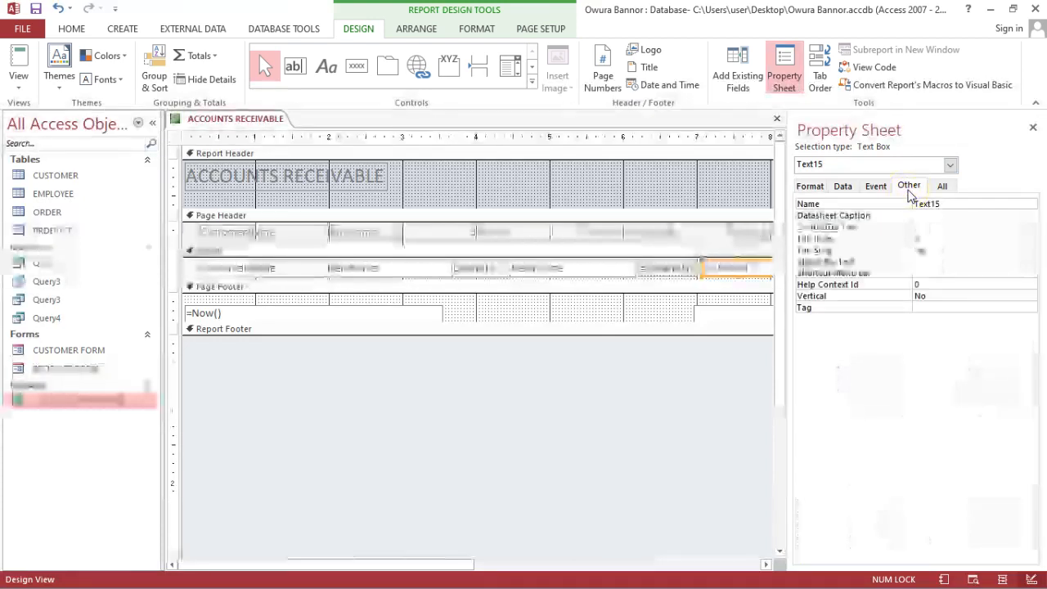
pyautogui.doubleClick(970, 205)
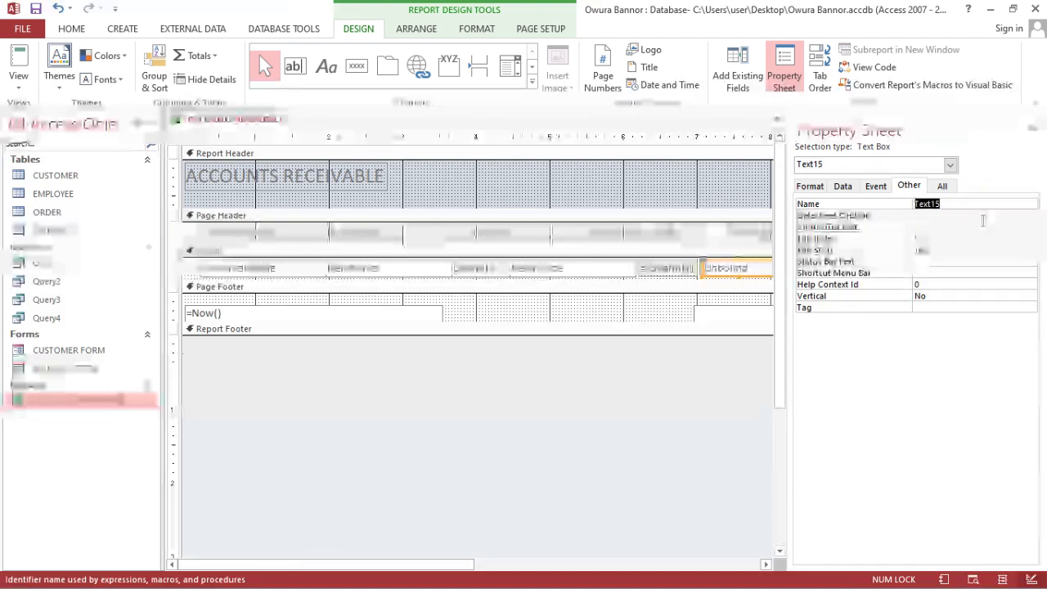
pyautogui.write('Ru')
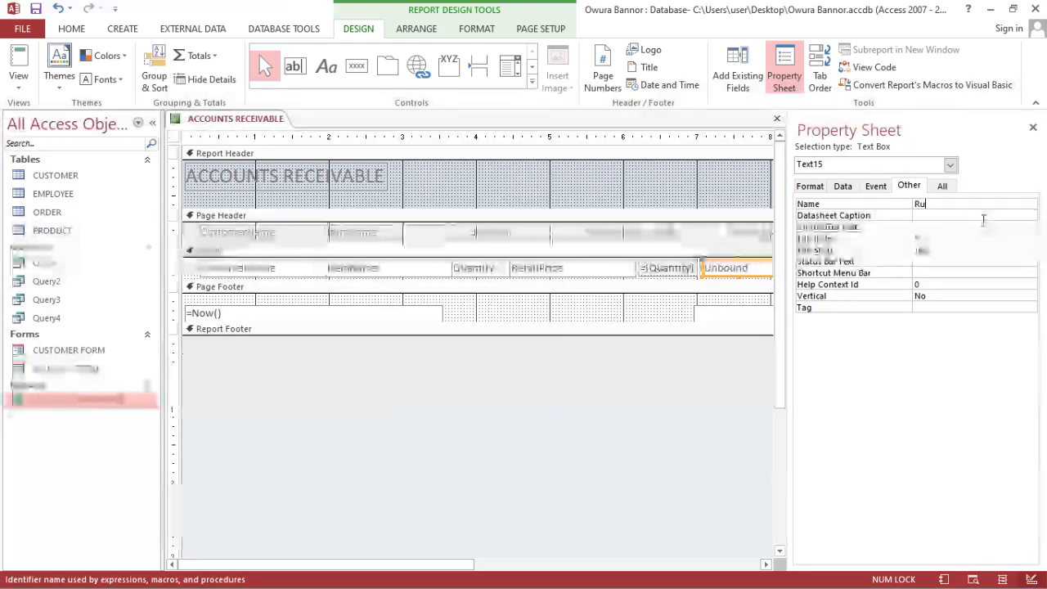
pyautogui.write('nnin')
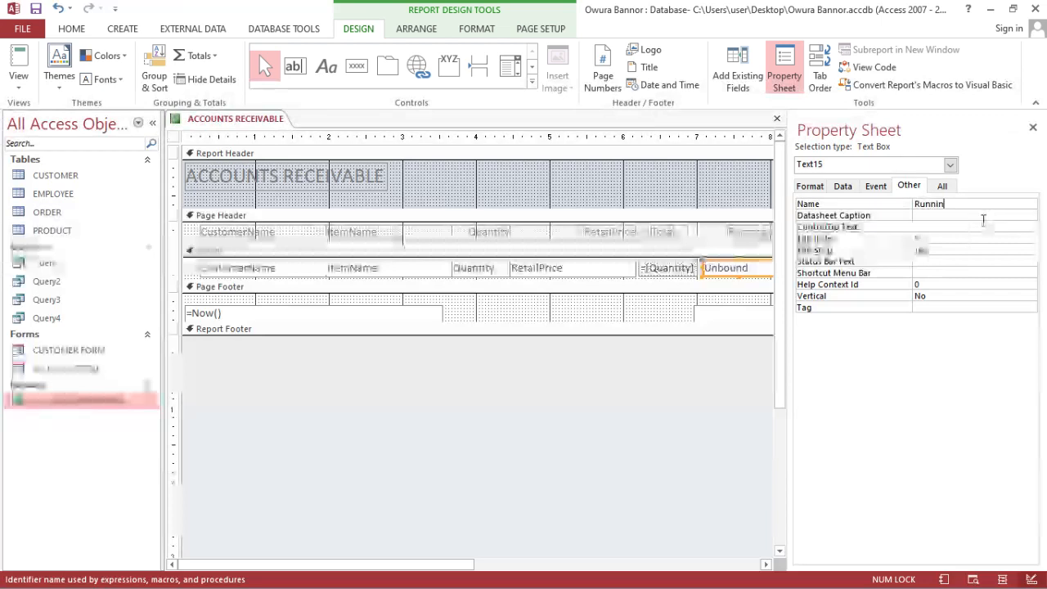
pyautogui.write('g To')
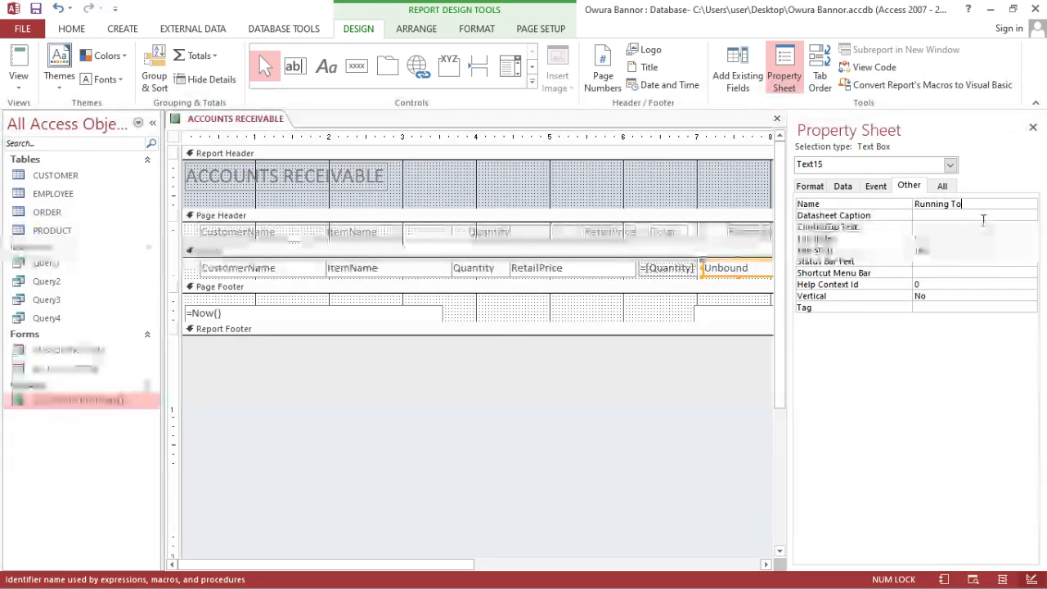
pyautogui.write('at')
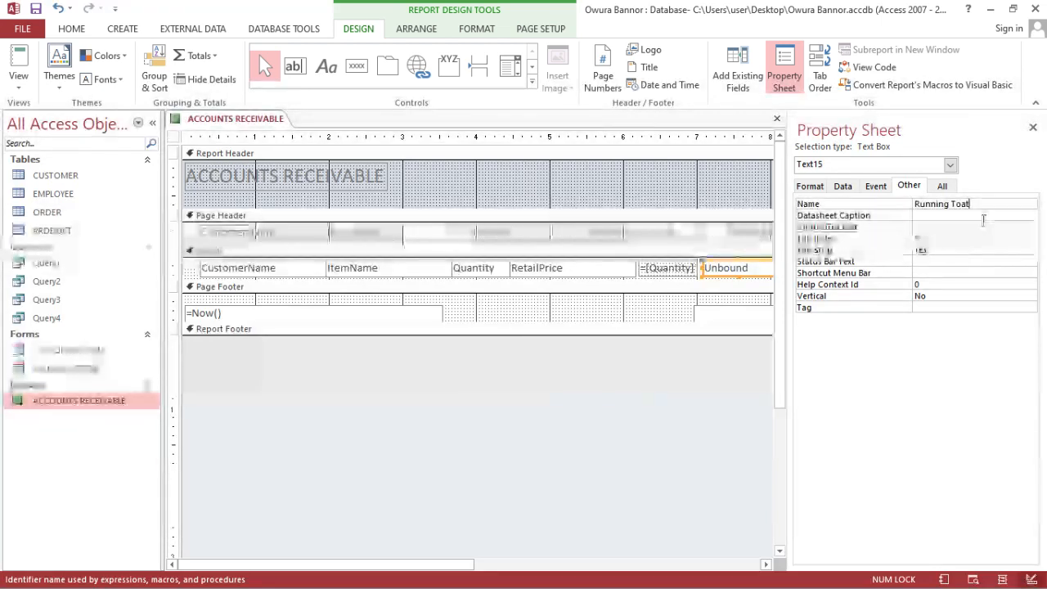
pyautogui.press('BackSpace')
pyautogui.press('BackSpace')
pyautogui.write('ta')
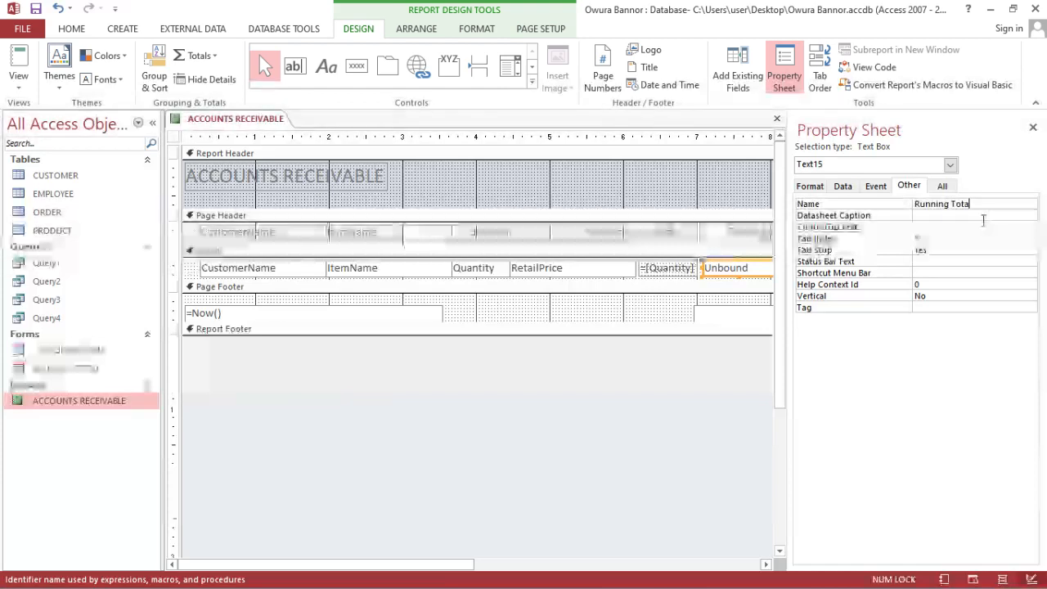
pyautogui.write('l')
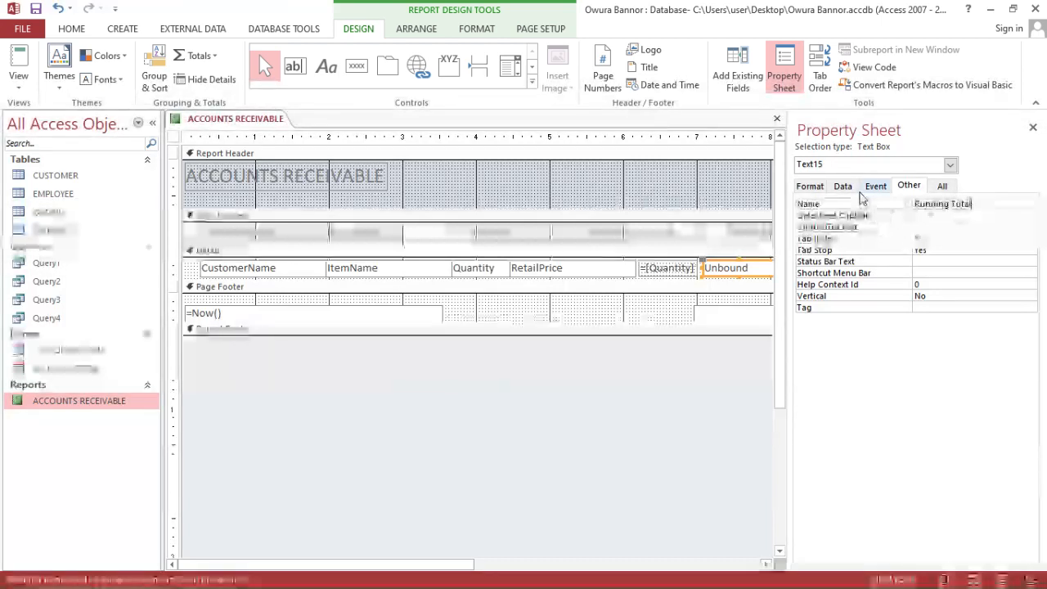
pyautogui.click(843, 187)
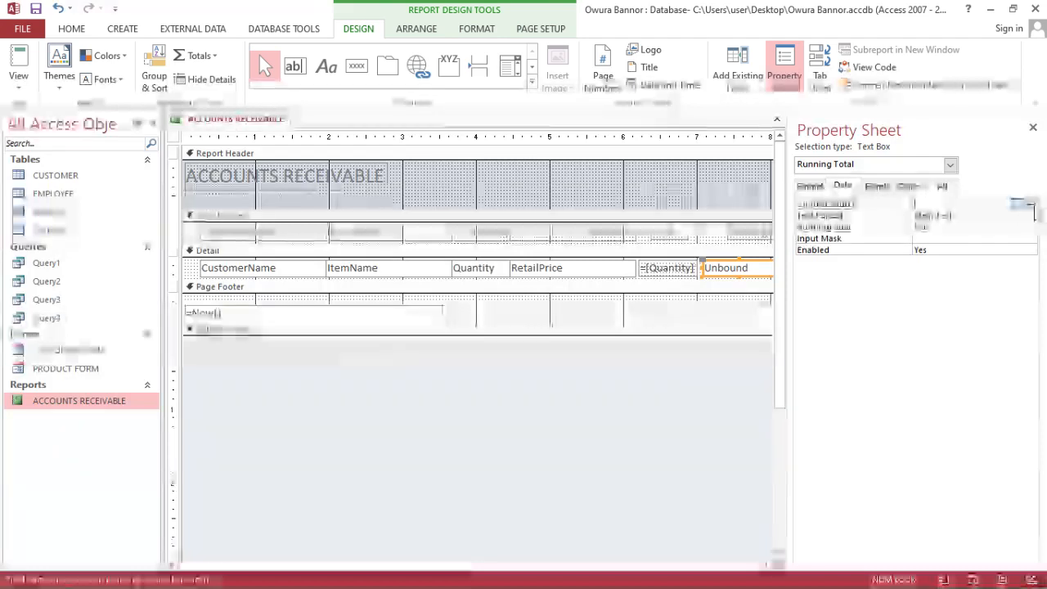
# Build the expression [Quantity]*[RetailPrice] as the control source of the Running Total text box.
pyautogui.click(1029, 204)
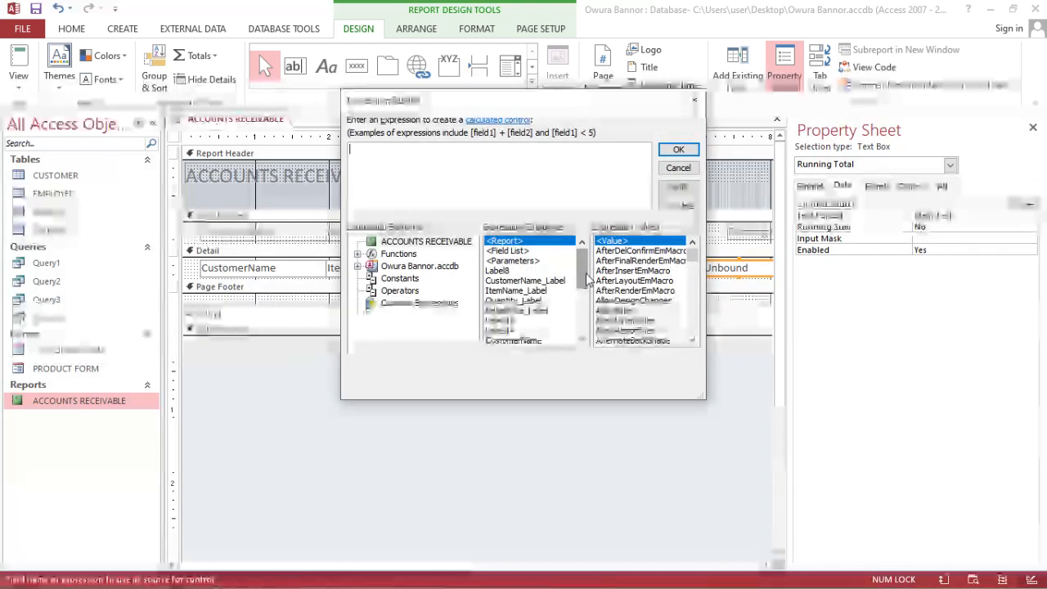
pyautogui.moveTo(583, 274); pyautogui.dragTo(586, 311)
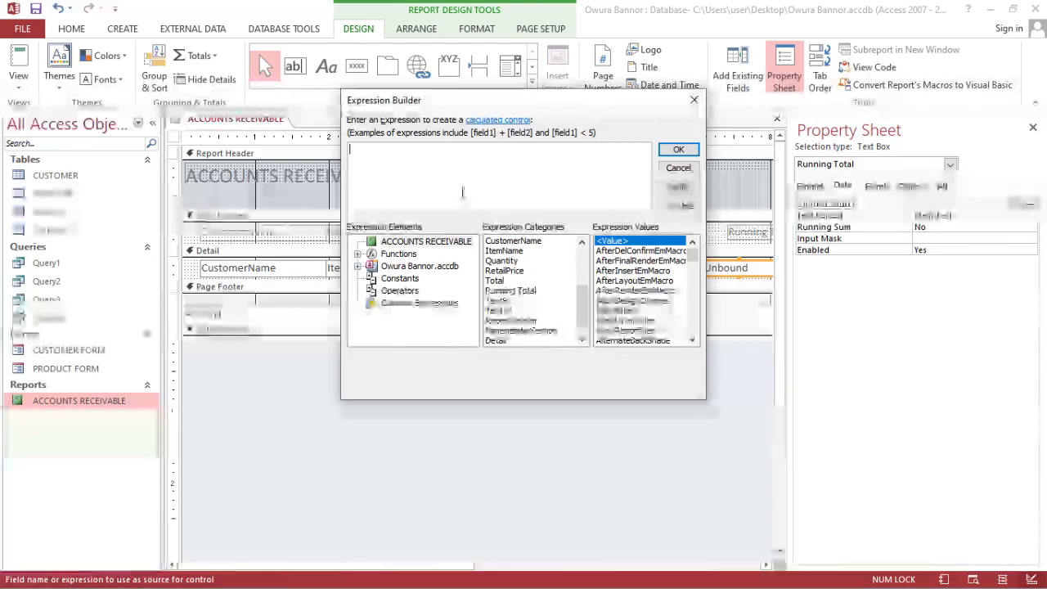
pyautogui.write('qu')
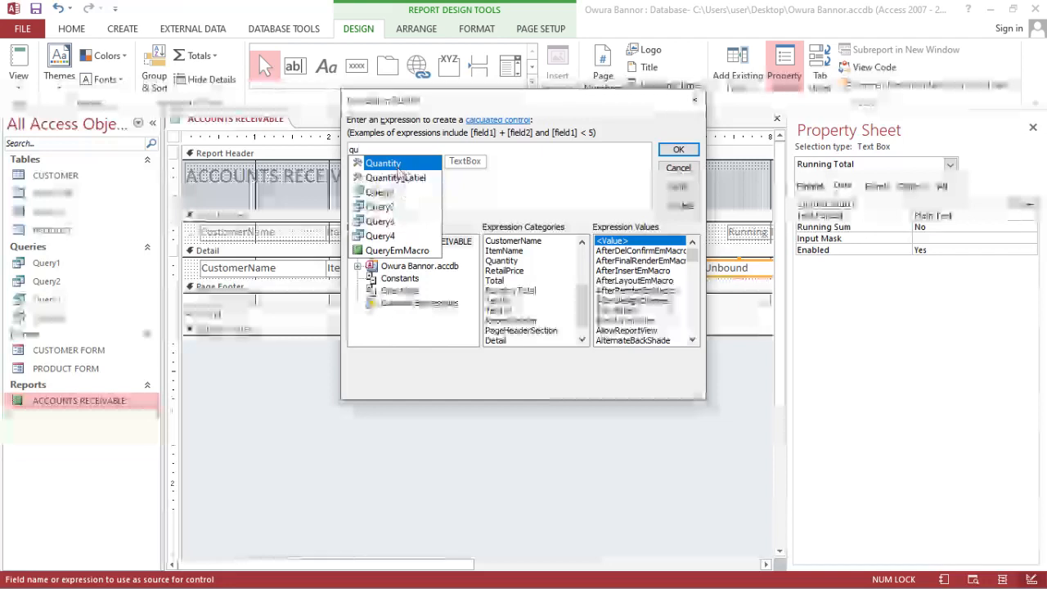
pyautogui.doubleClick(396, 164)
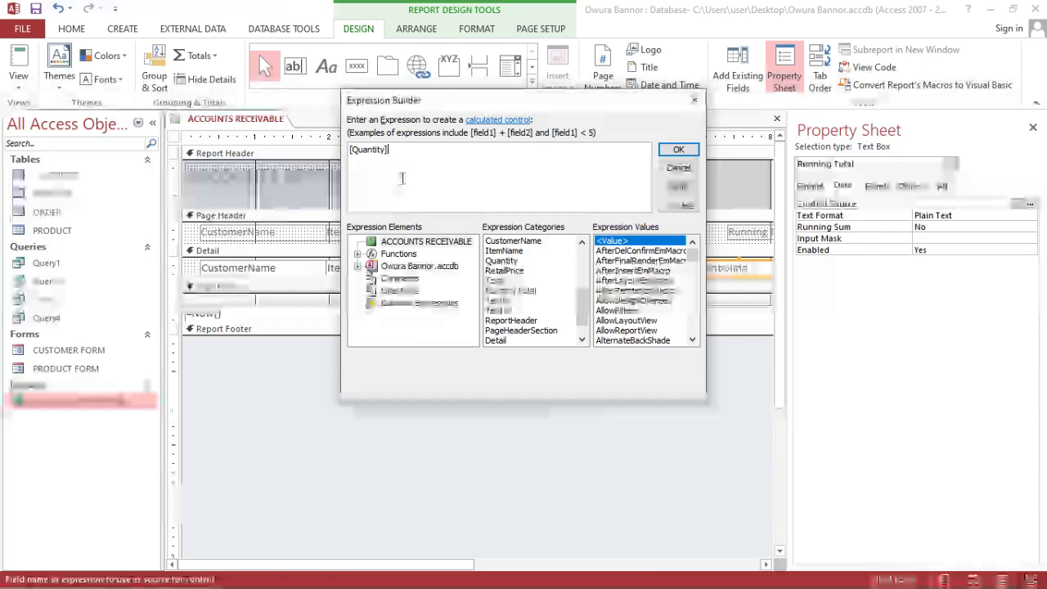
pyautogui.write('*')
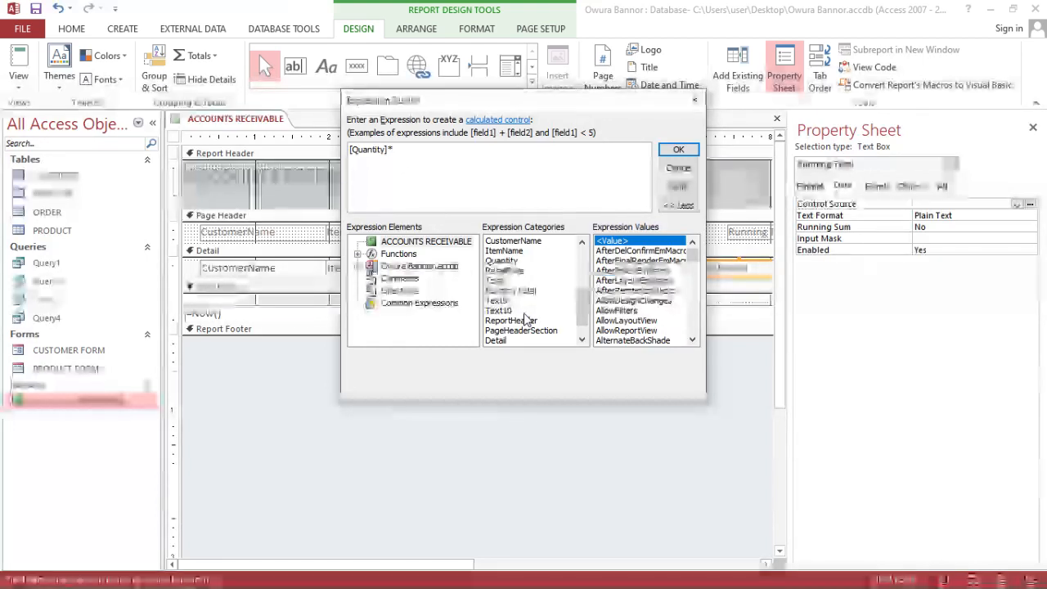
pyautogui.write('re')
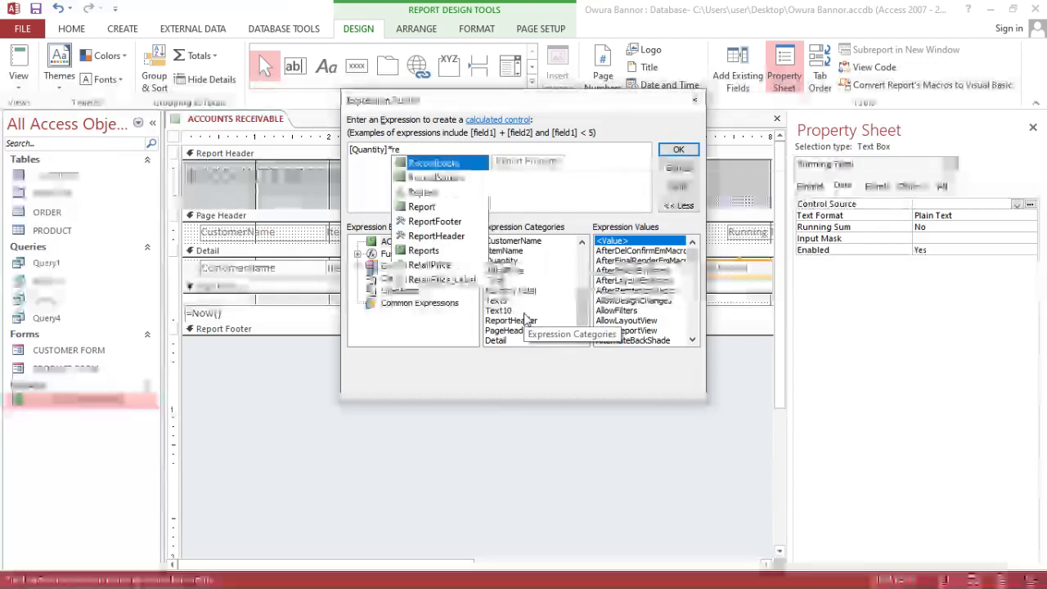
pyautogui.write('ta')
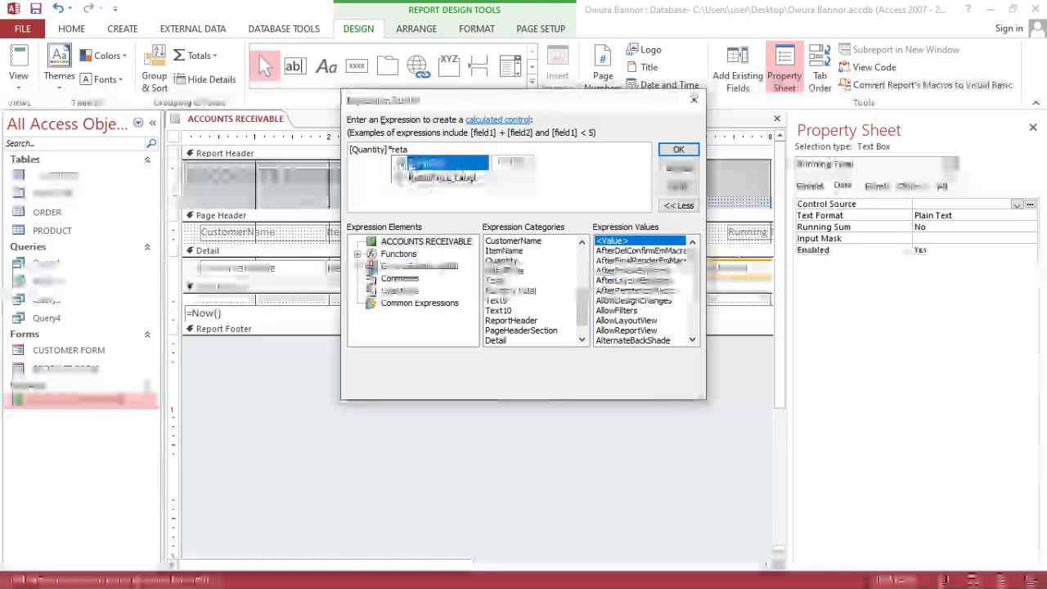
pyautogui.doubleClick(438, 164)
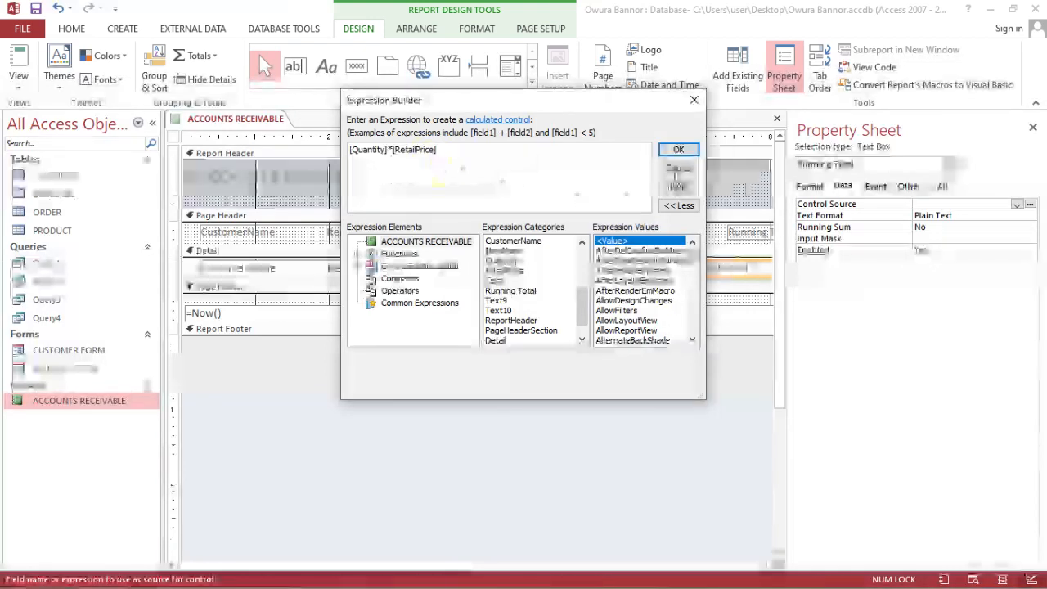
pyautogui.click(679, 150)
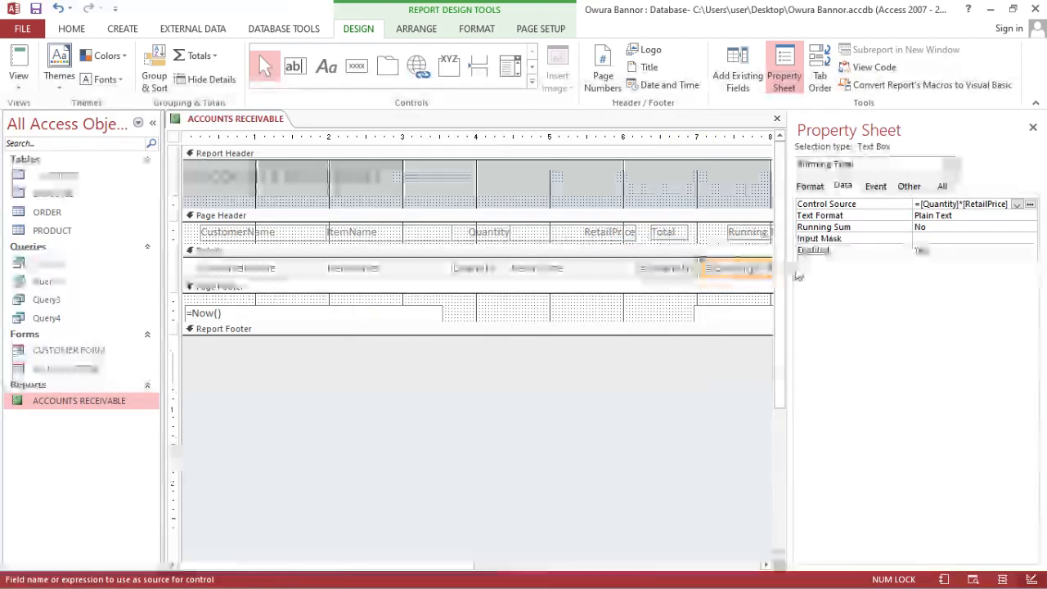
# Format the Running Total text box as Currency with 2 decimal places.
pyautogui.click(824, 189)
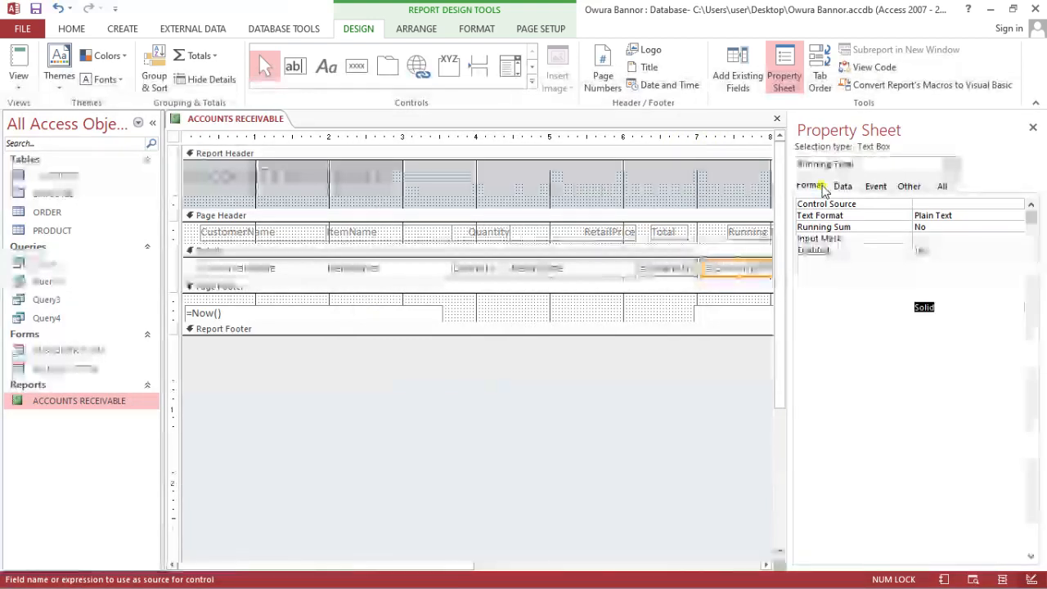
pyautogui.click(1015, 203)
pyautogui.click(1017, 205)
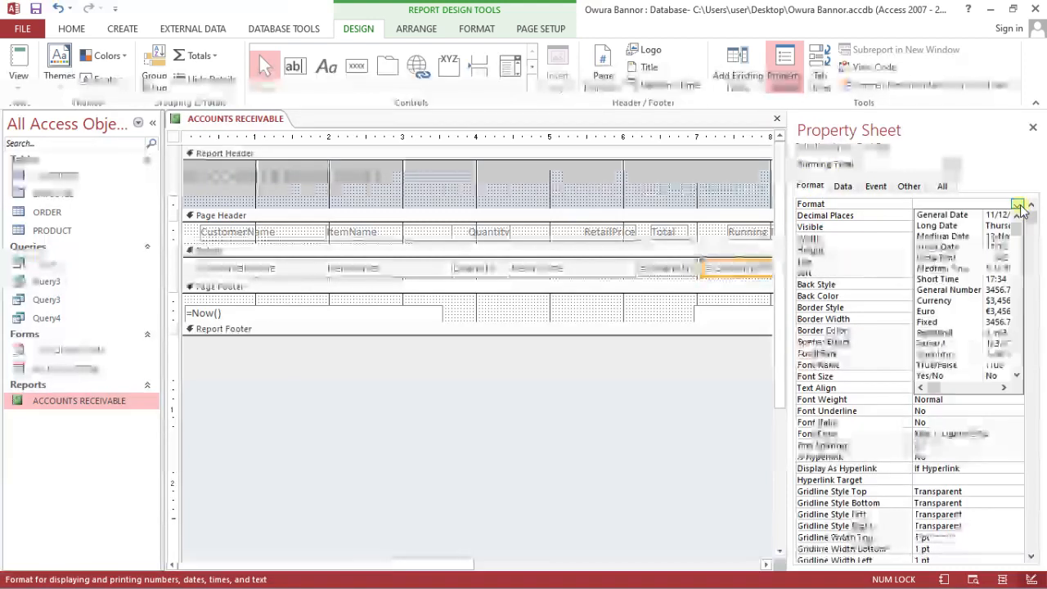
pyautogui.click(987, 300)
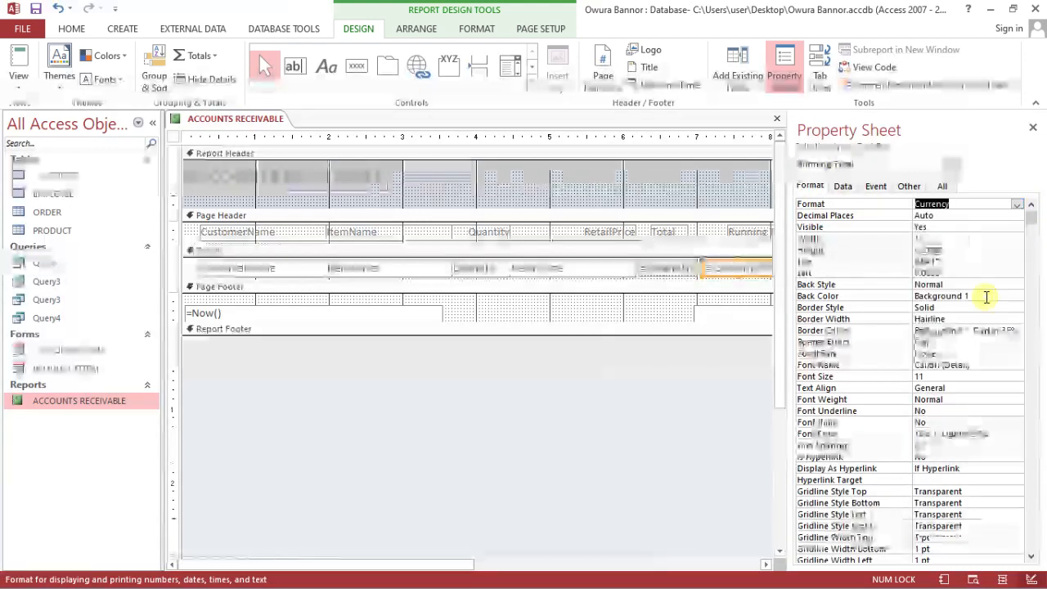
pyautogui.click(961, 217)
pyautogui.click(1017, 215)
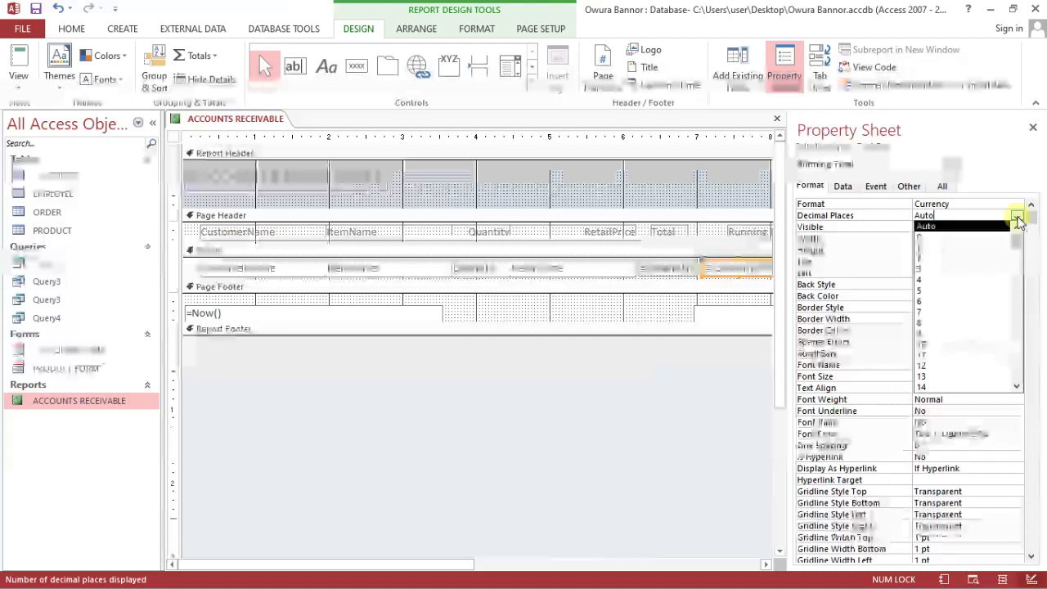
pyautogui.click(978, 259)
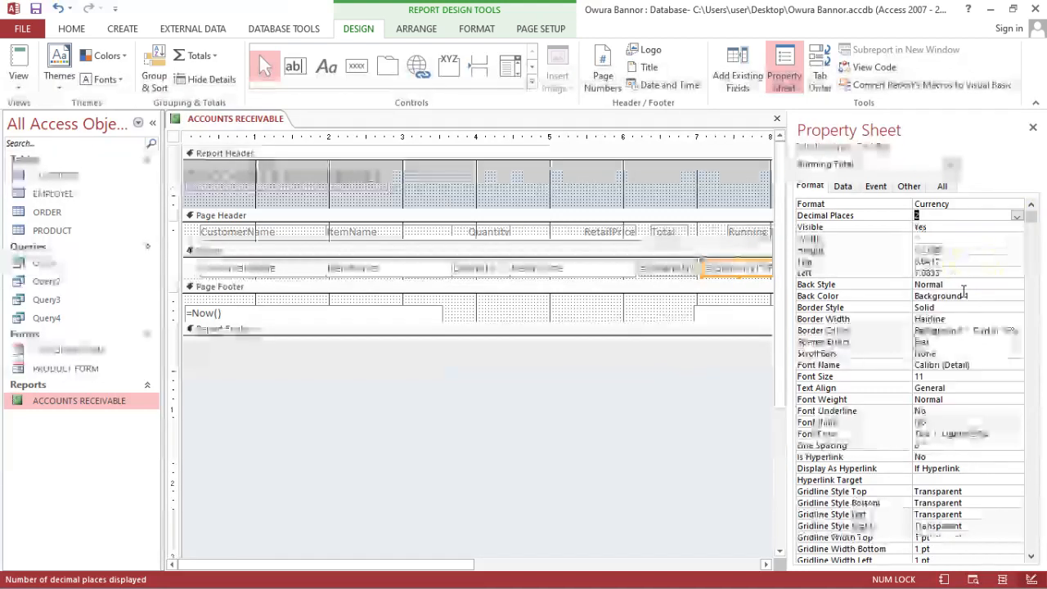
# Set both the back style and the border style of the Running Total text box to Transparent.
pyautogui.click(970, 285)
pyautogui.click(1017, 284)
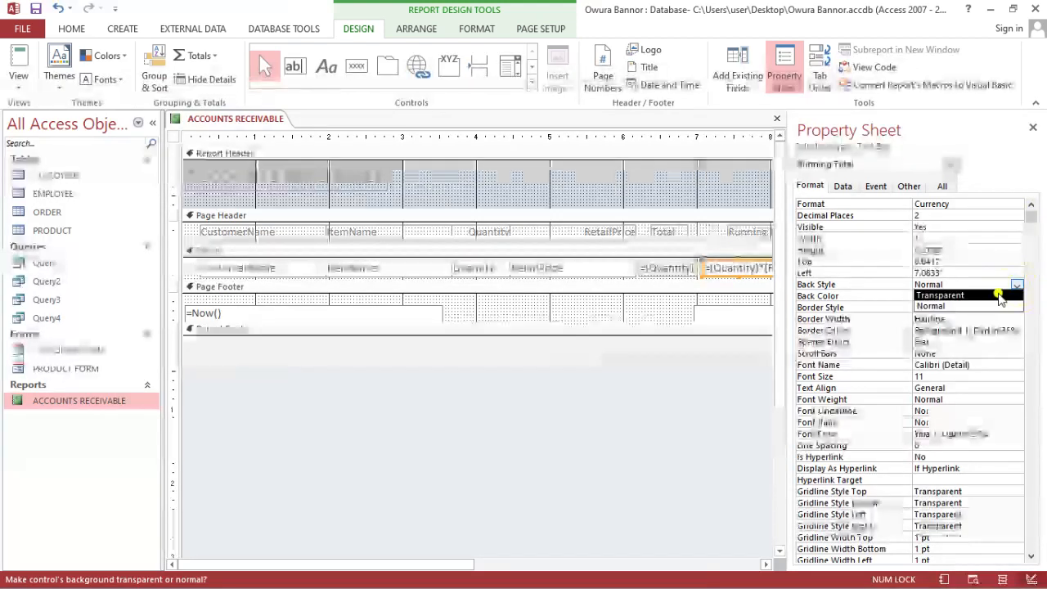
pyautogui.click(998, 296)
pyautogui.click(987, 307)
pyautogui.click(1016, 308)
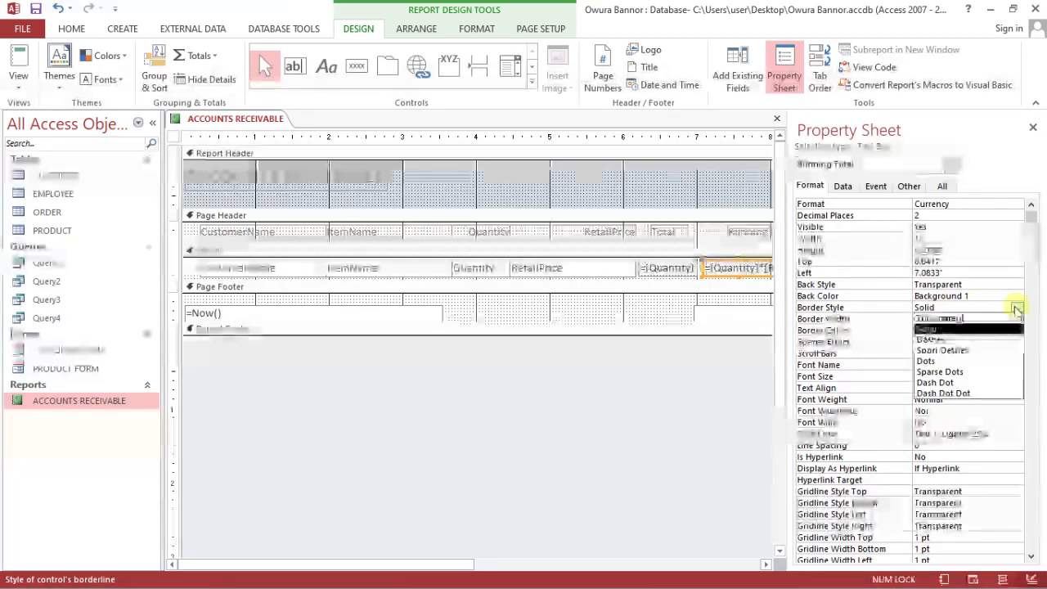
pyautogui.click(965, 328)
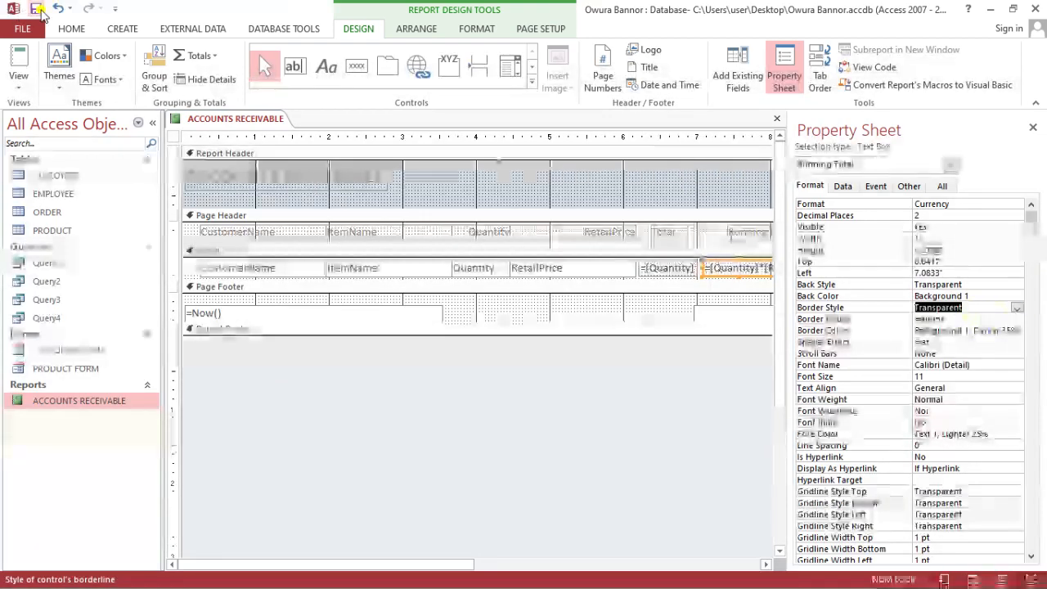
# Save the report, check the Running Total amounts in Report View, and return to Design View.
pyautogui.click(37, 9)
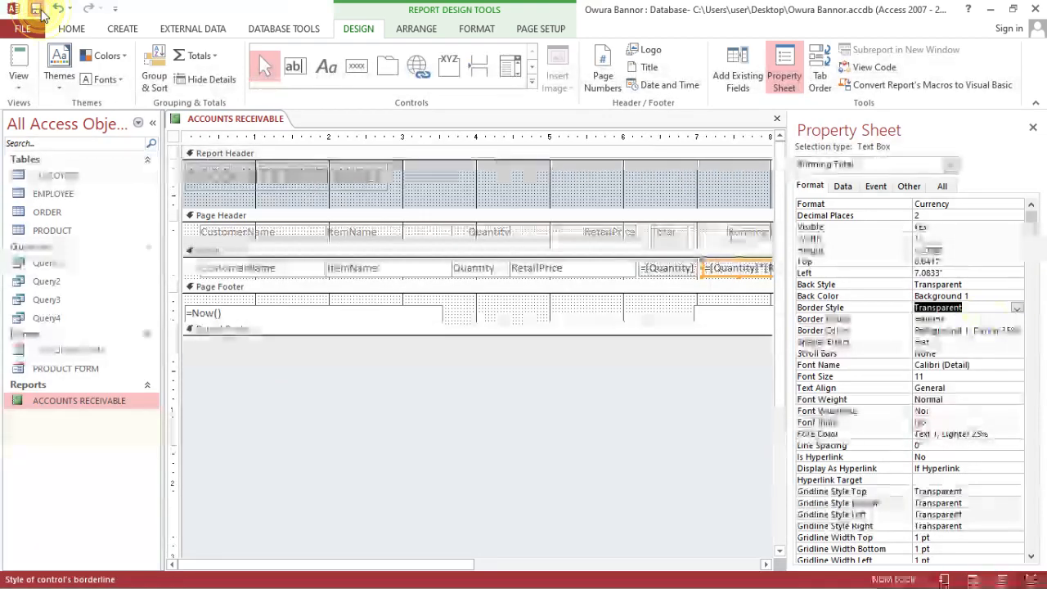
pyautogui.click(20, 55)
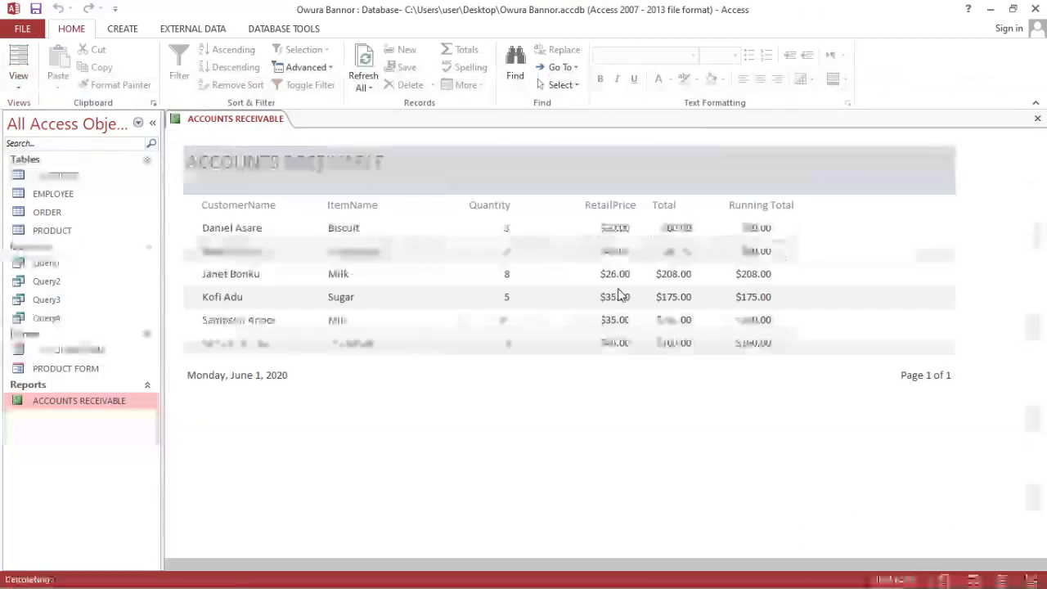
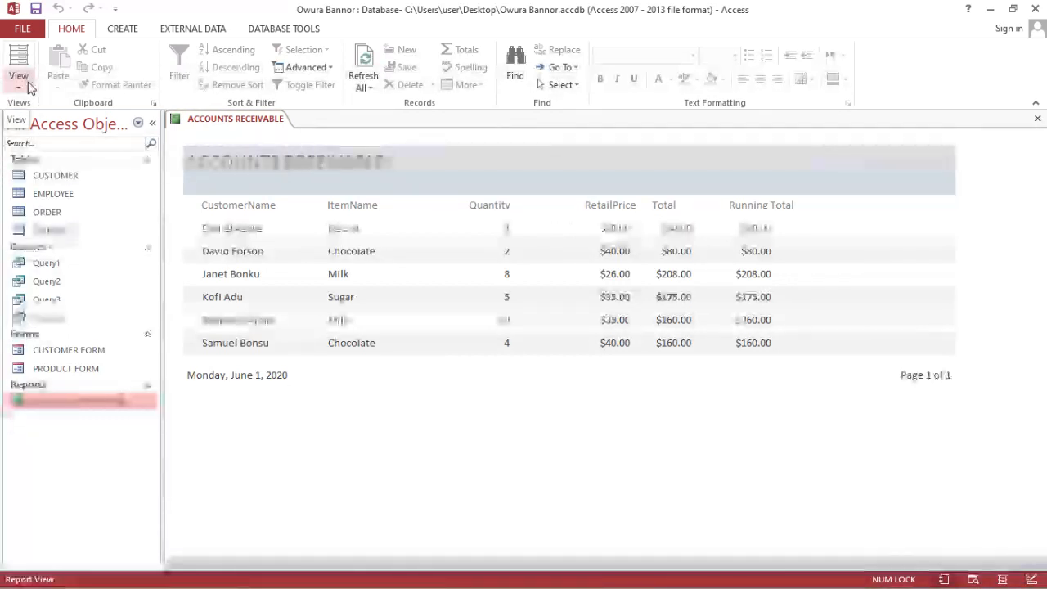
pyautogui.click(28, 88)
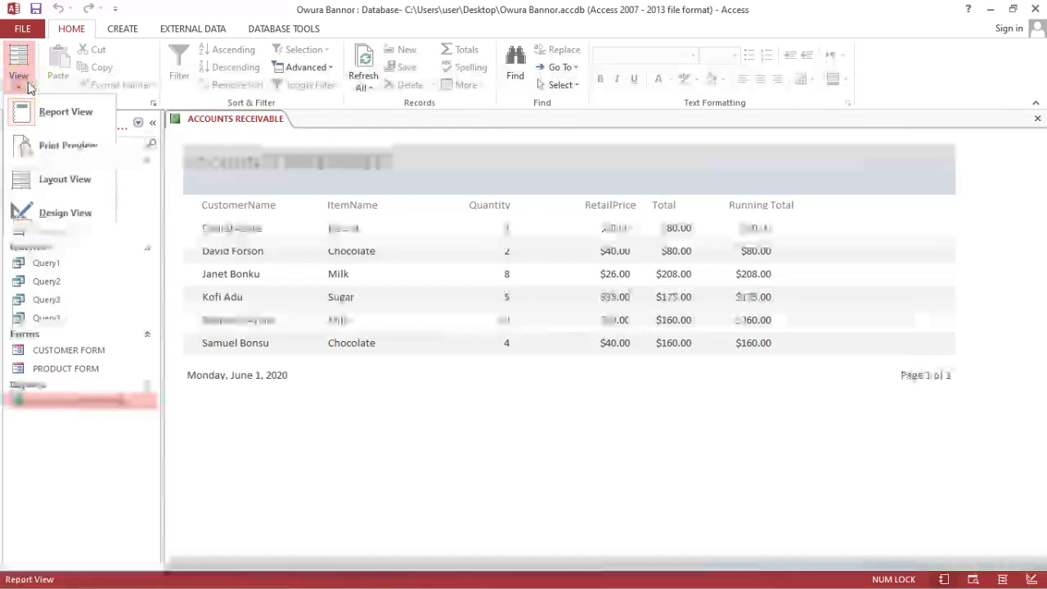
pyautogui.click(49, 211)
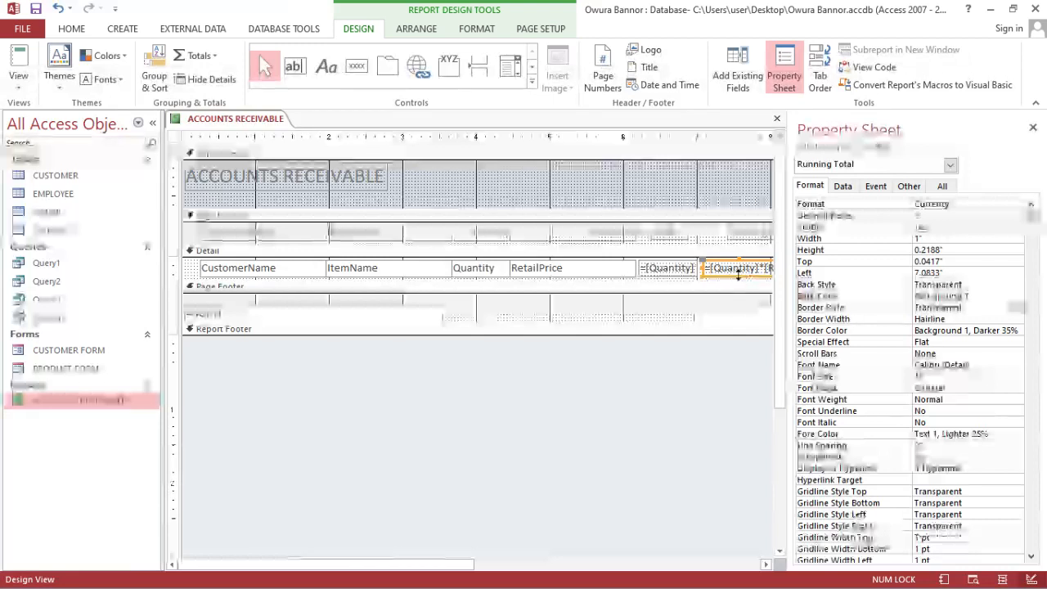
# Set the Running Sum property of the Running Total text box to Over All.
pyautogui.click(845, 187)
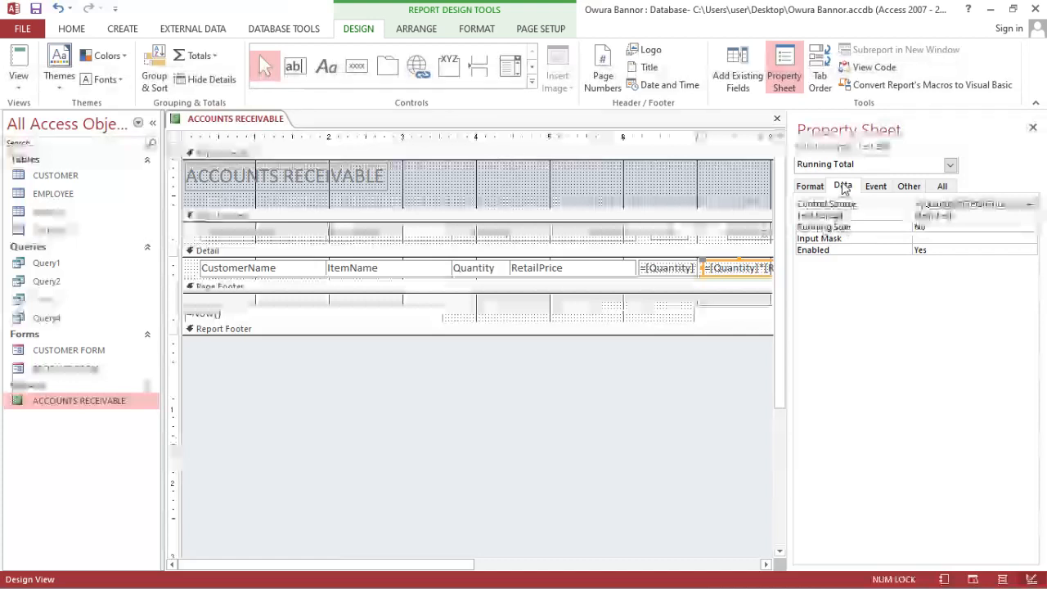
pyautogui.click(942, 228)
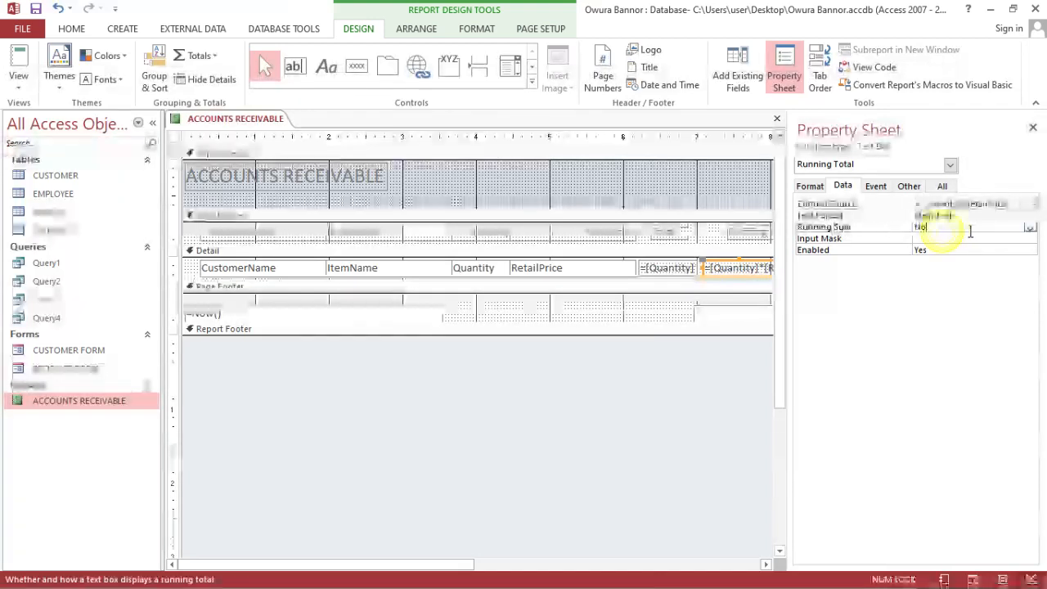
pyautogui.click(1030, 228)
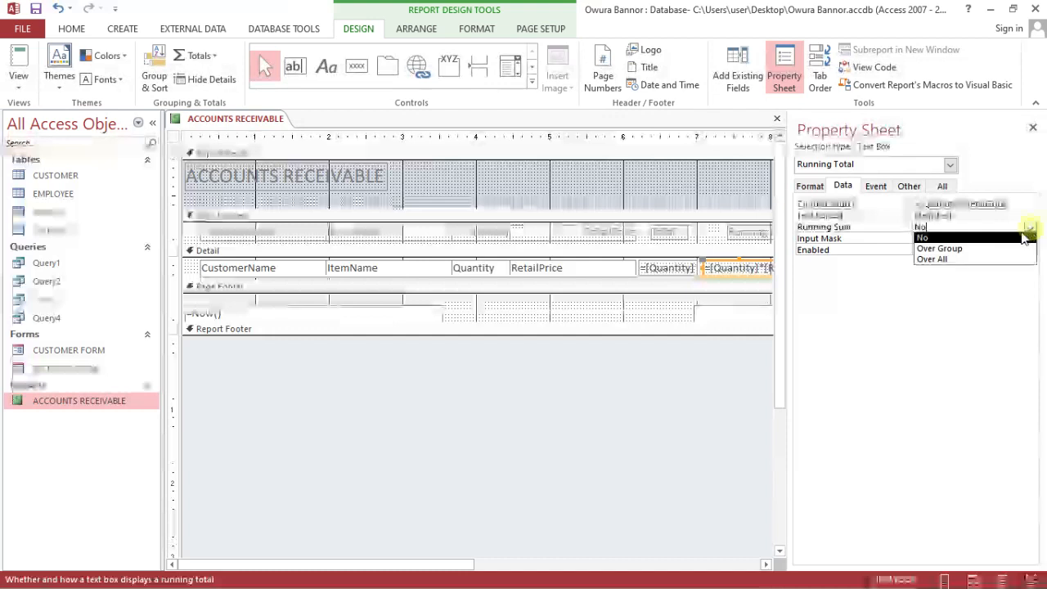
pyautogui.click(978, 259)
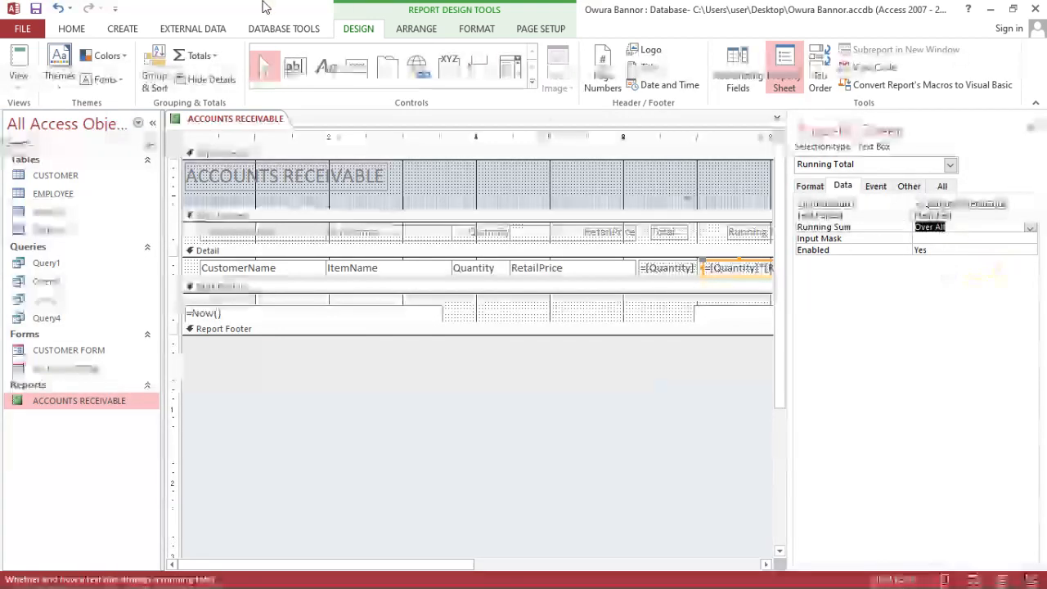
# Save the report, check the accumulated running totals in Report View, and return to Design View.
pyautogui.click(38, 9)
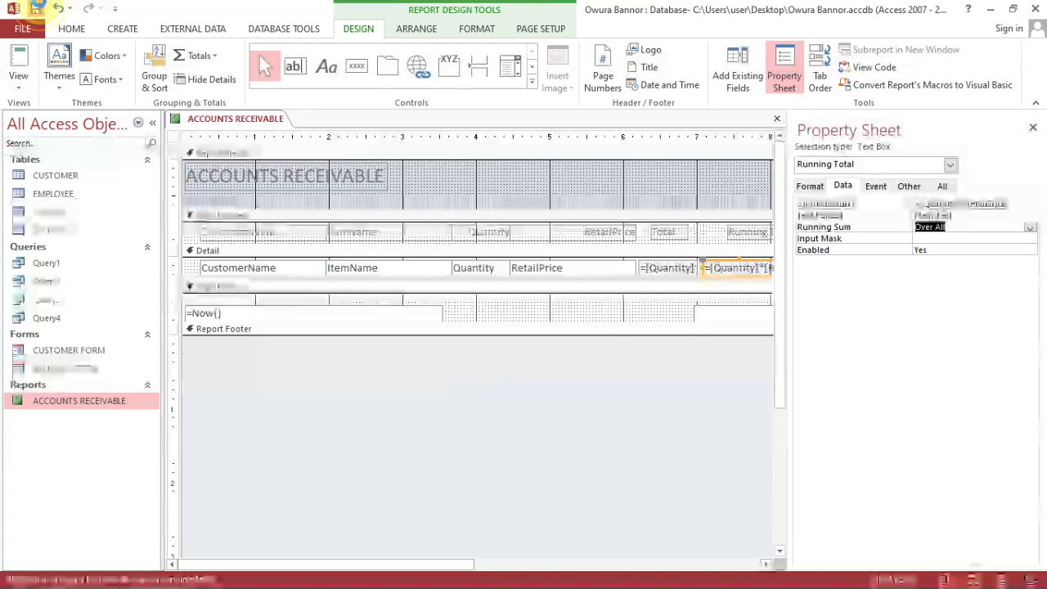
pyautogui.click(27, 53)
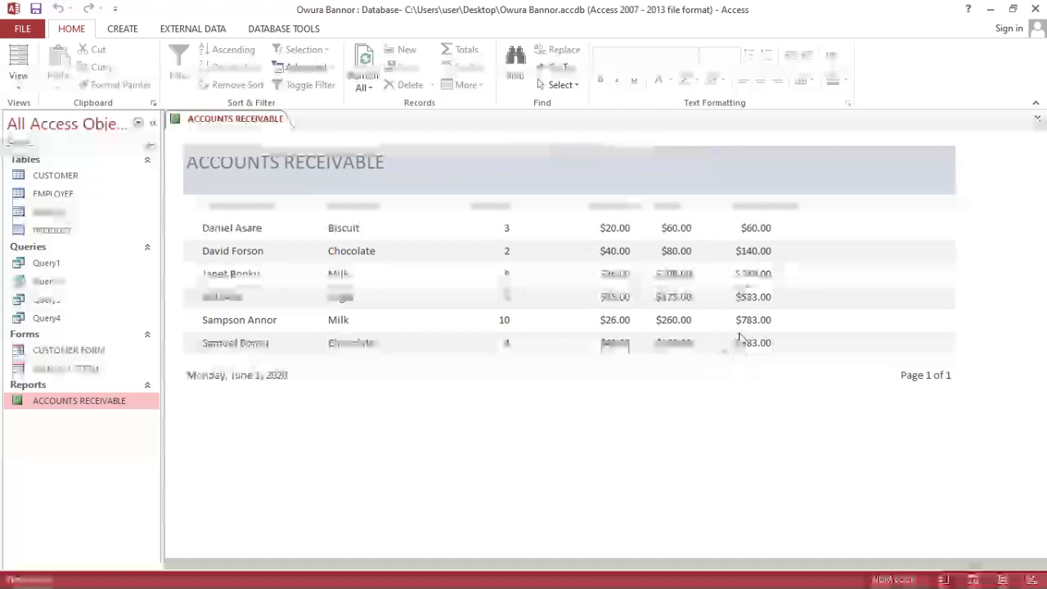
pyautogui.click(18, 82)
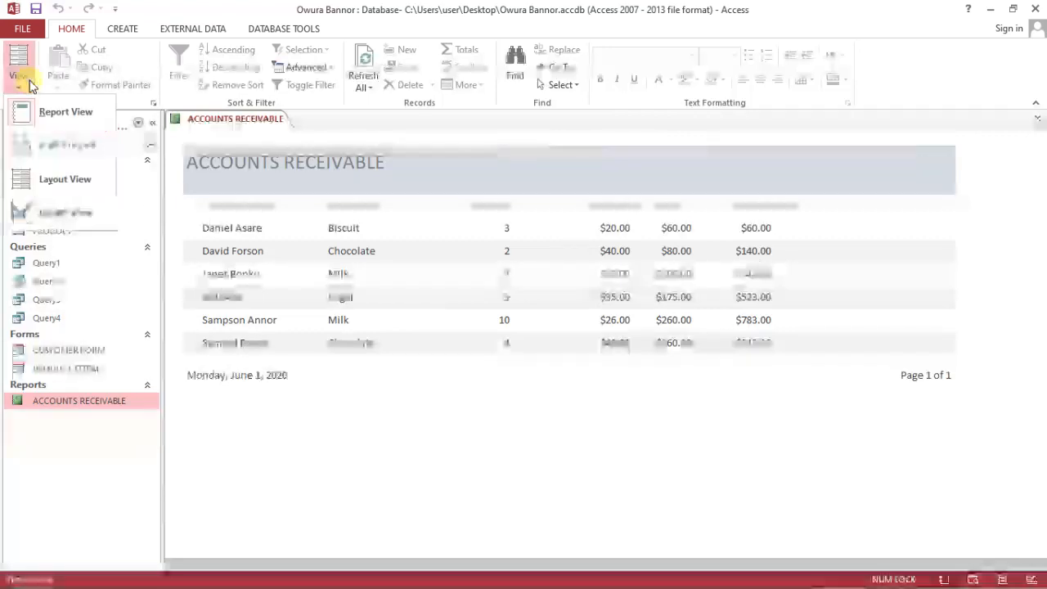
pyautogui.click(71, 220)
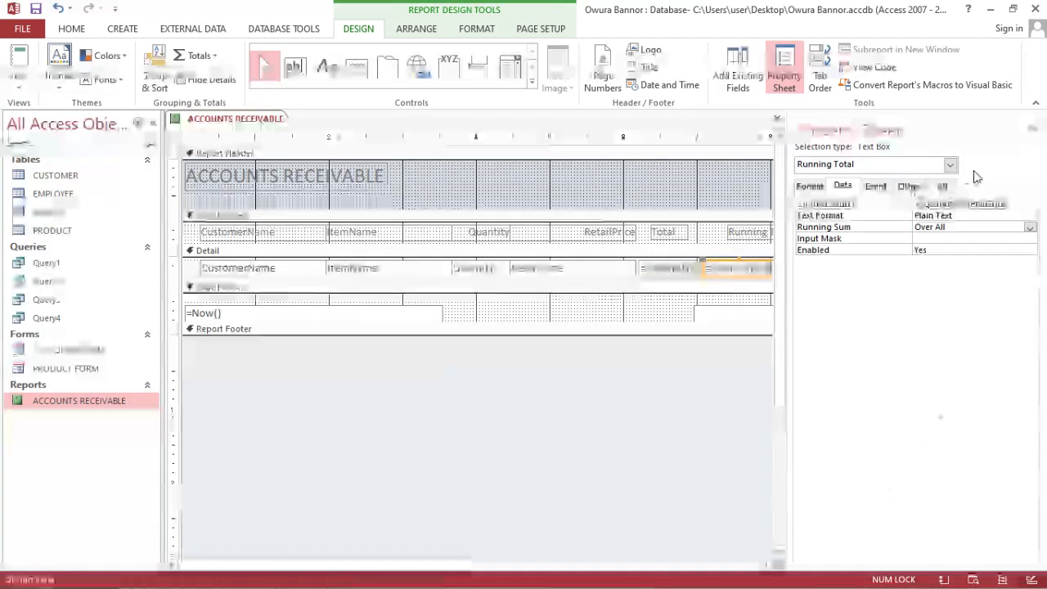
# Close the Property Sheet and delete the page number text box from the Page Footer.
pyautogui.click(1034, 131)
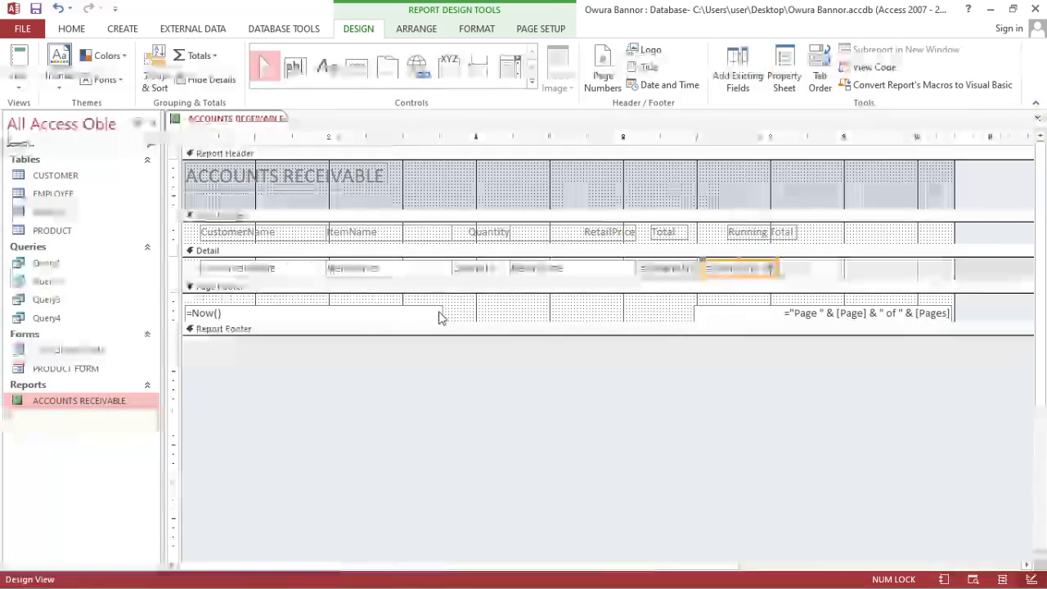
pyautogui.click(715, 315)
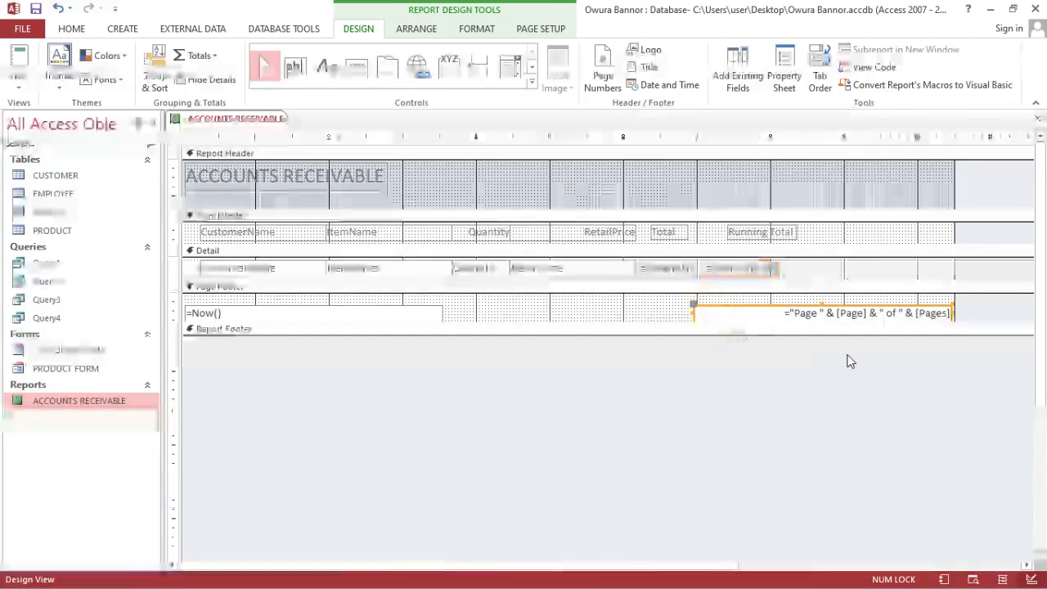
pyautogui.press('Delete')
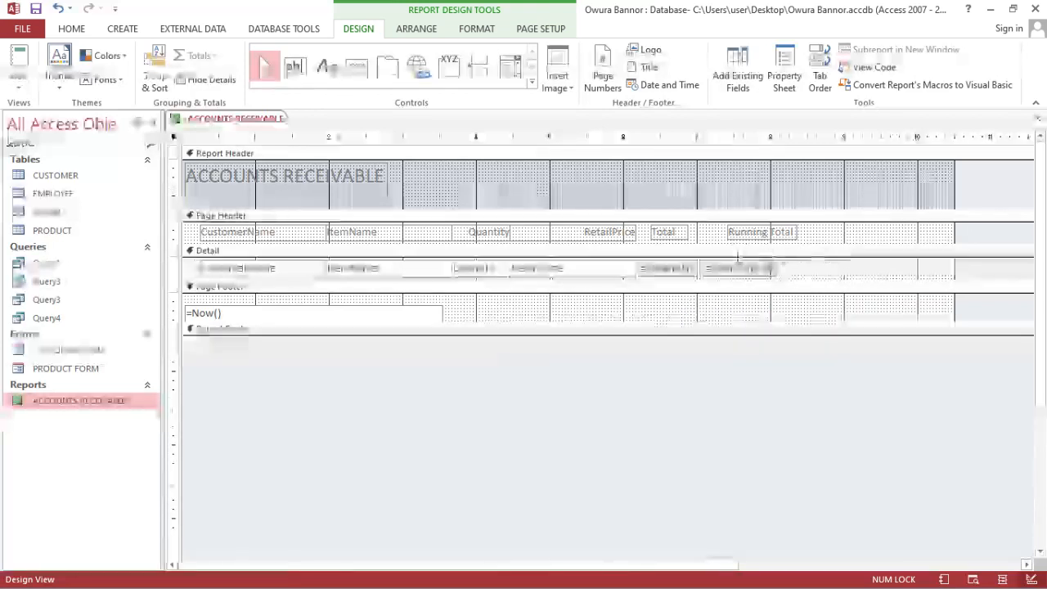
# Nudge the Running Total label in the Page Header slightly left, closer over its Detail text box.
pyautogui.click(763, 241)
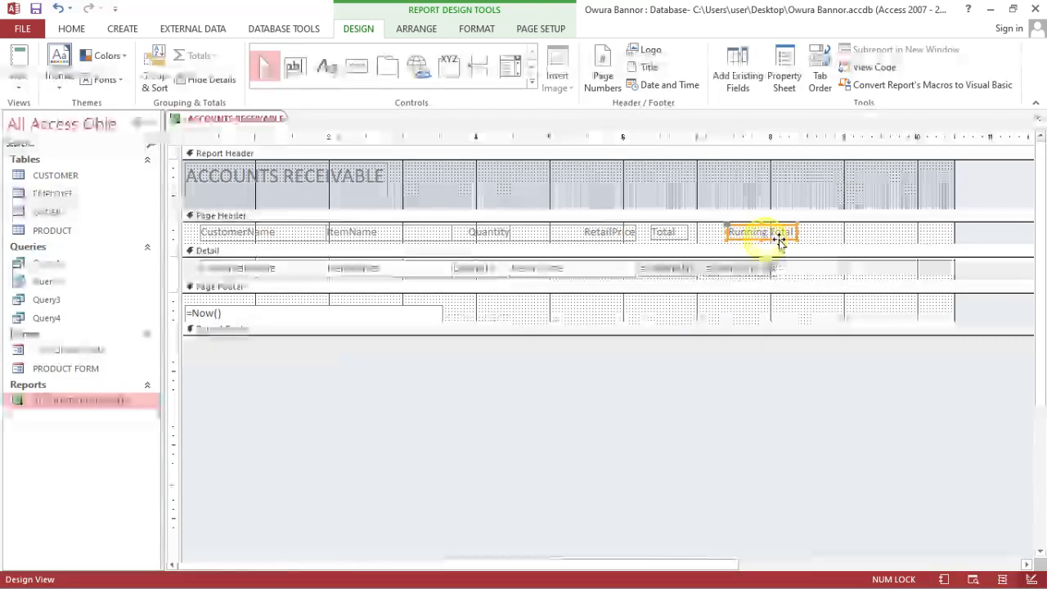
pyautogui.press('Left')
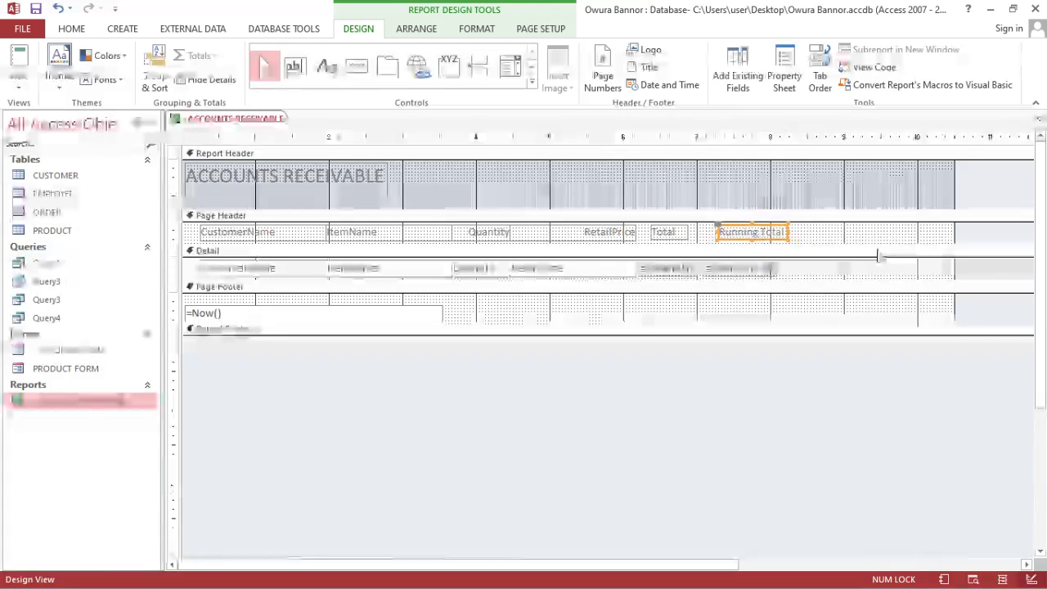
# Add a text box to the Page Footer beneath the Running Total column and caption its label Grand Total.
pyautogui.click(296, 71)
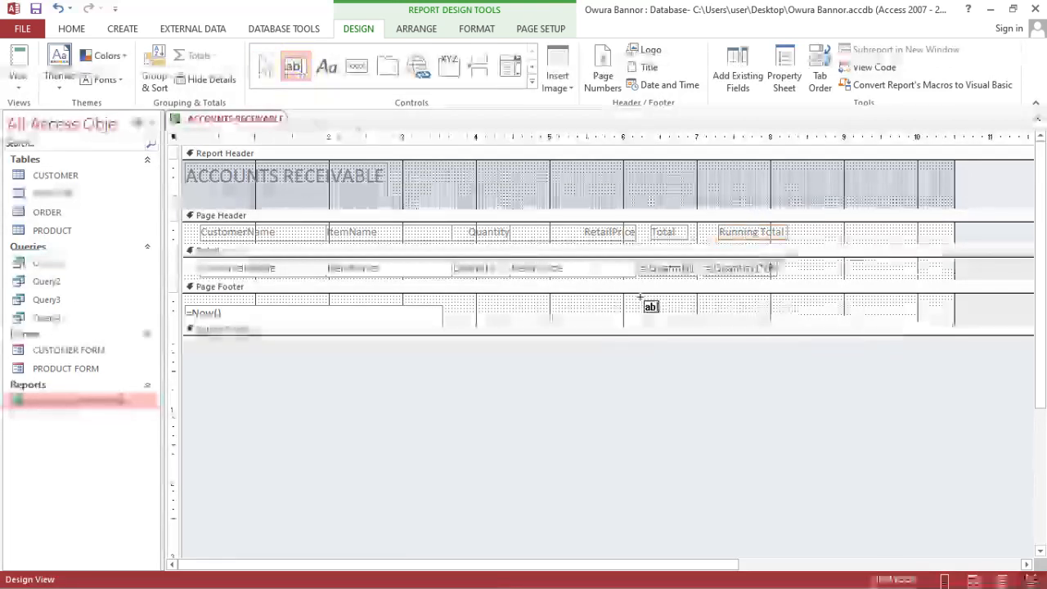
pyautogui.click(702, 297)
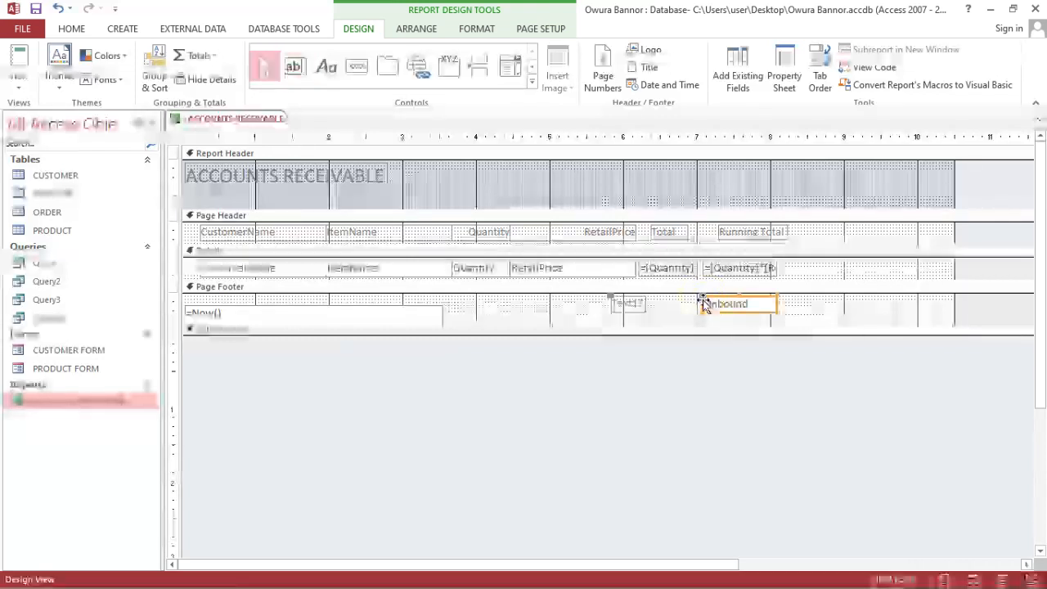
pyautogui.click(633, 305)
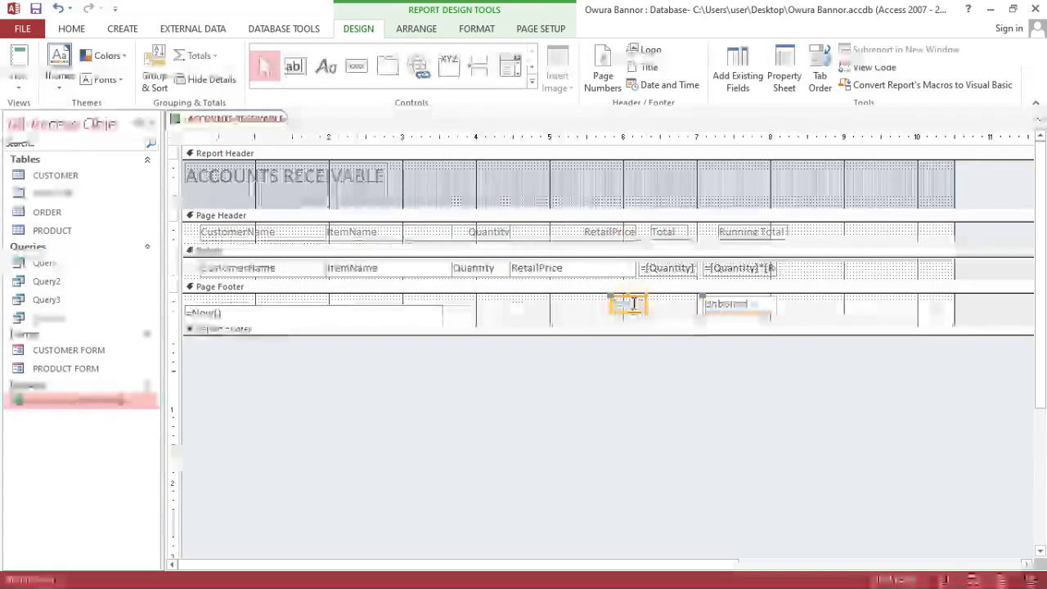
pyautogui.doubleClick(633, 303)
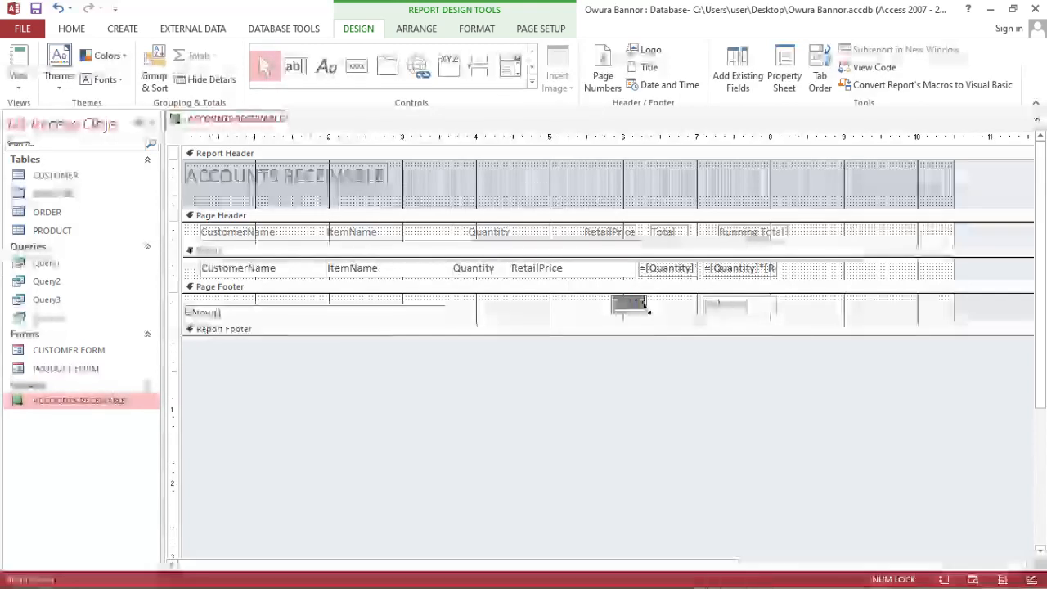
pyautogui.press('capslock')
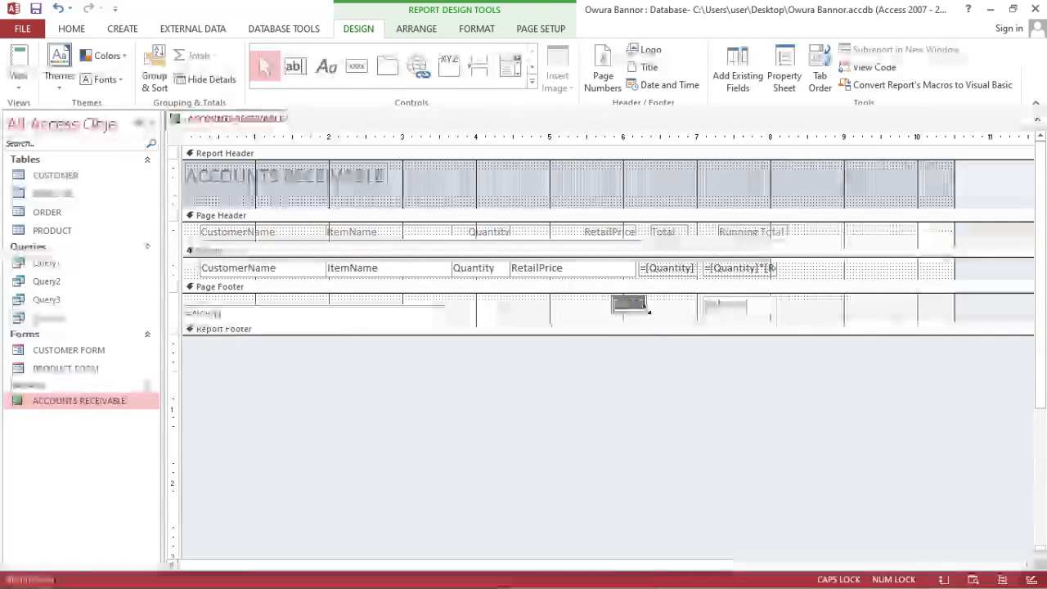
pyautogui.press('capslock')
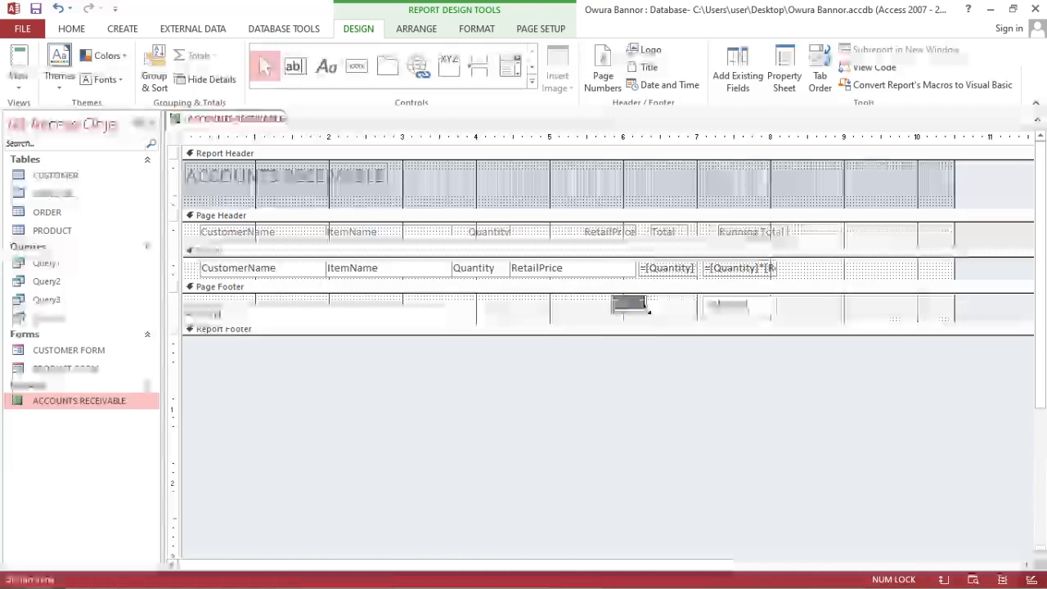
pyautogui.write('Sum')
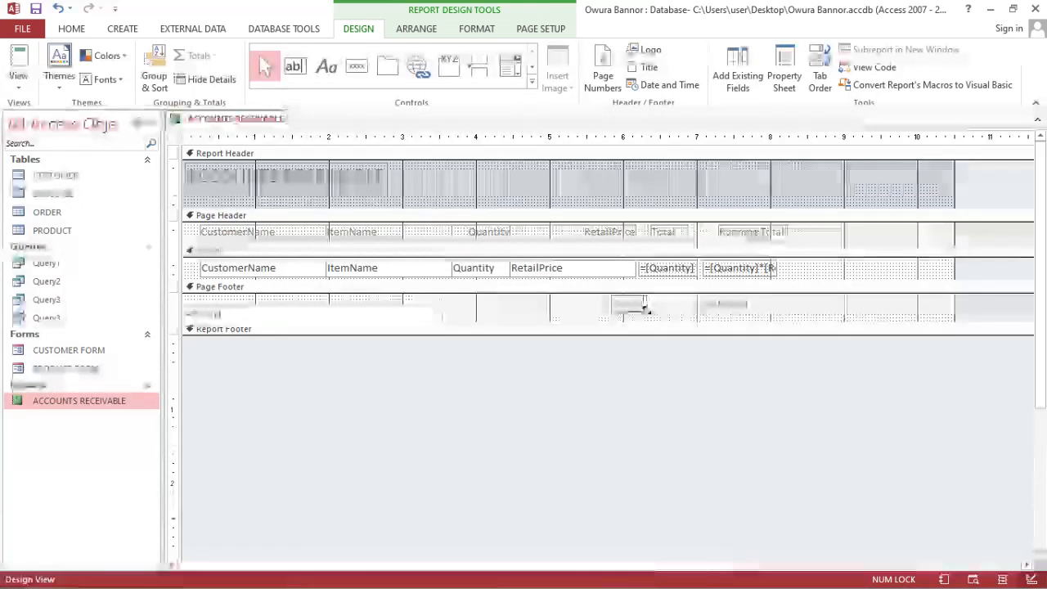
pyautogui.write(' Total')
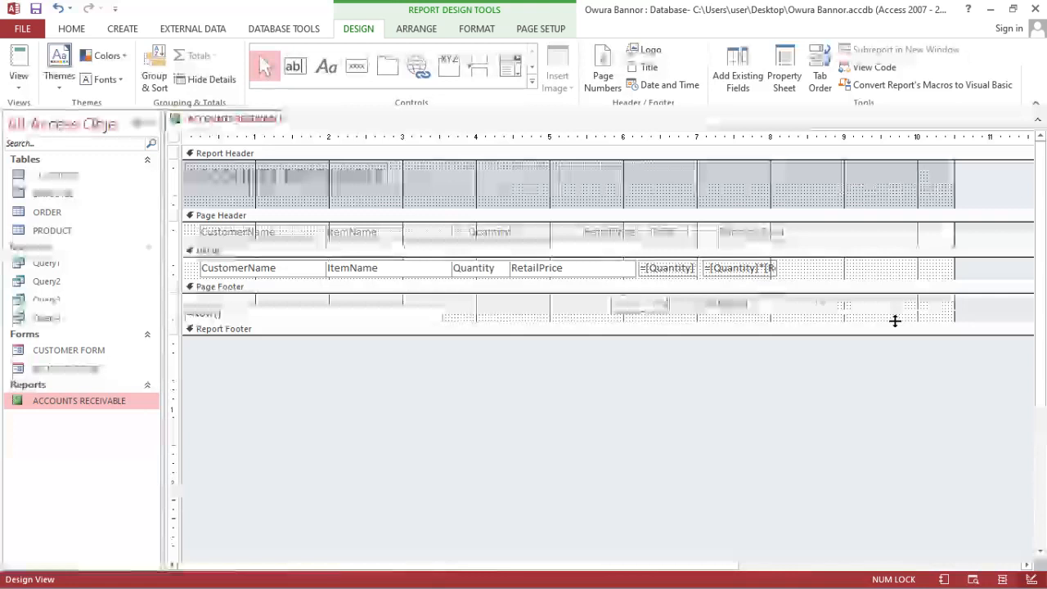
pyautogui.press('Return')
pyautogui.click(844, 309)
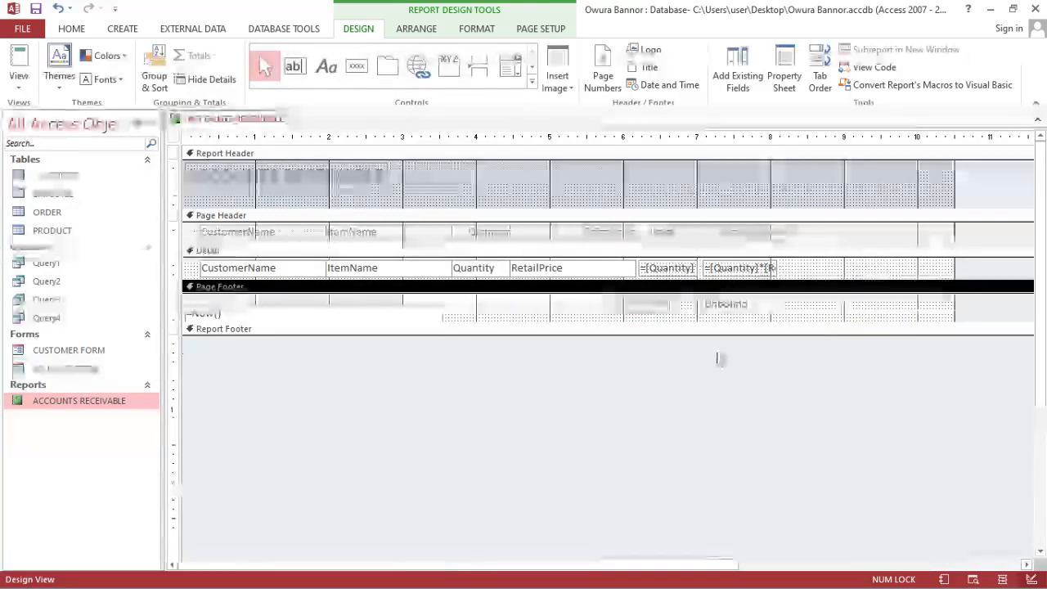
# Set the Name property of the unbound Page Footer text box to Grand Total.
pyautogui.click(728, 305)
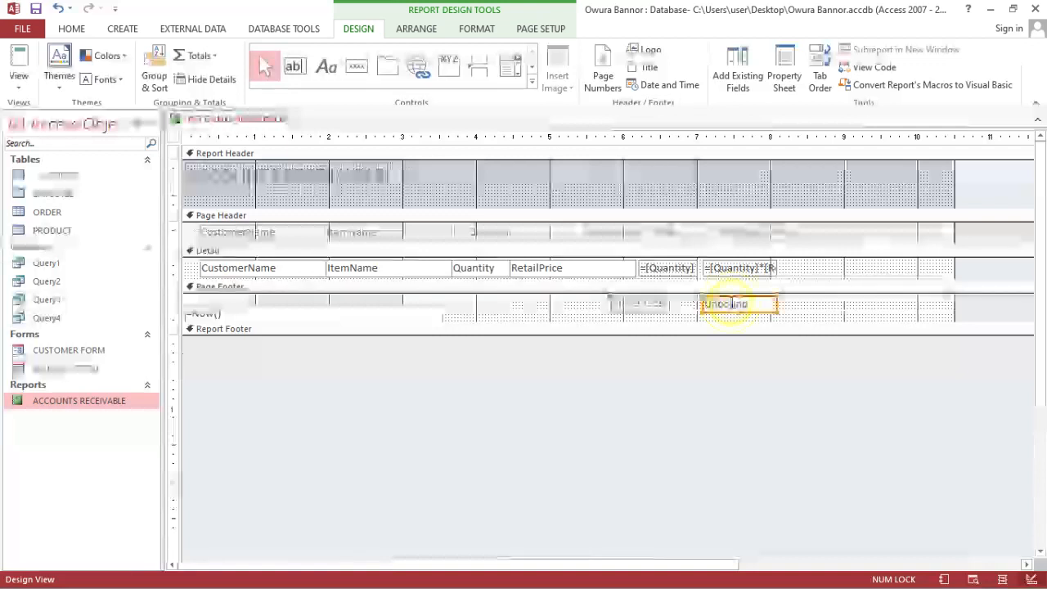
pyautogui.click(784, 75)
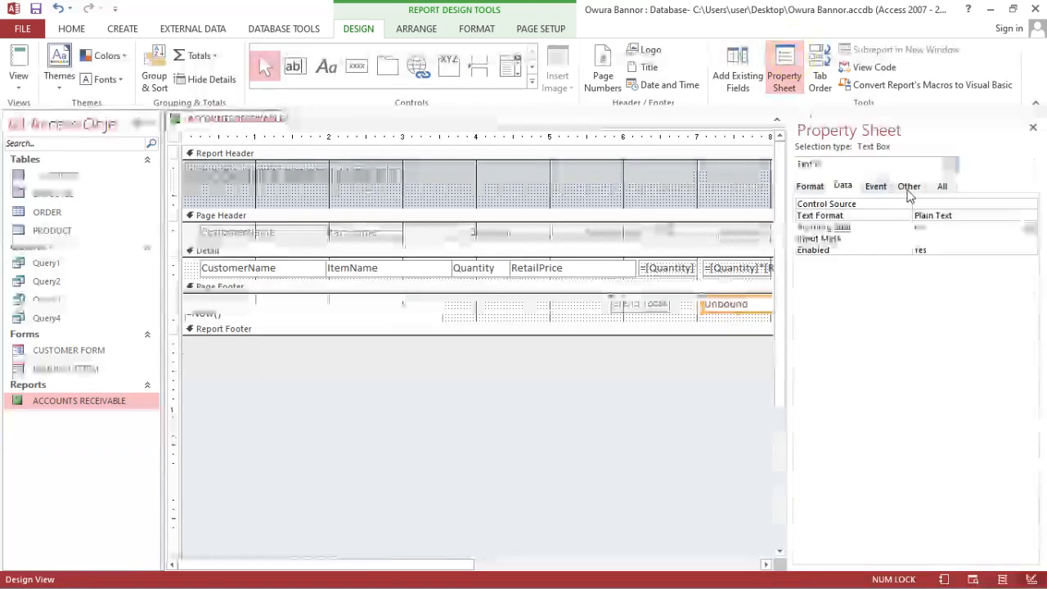
pyautogui.click(915, 187)
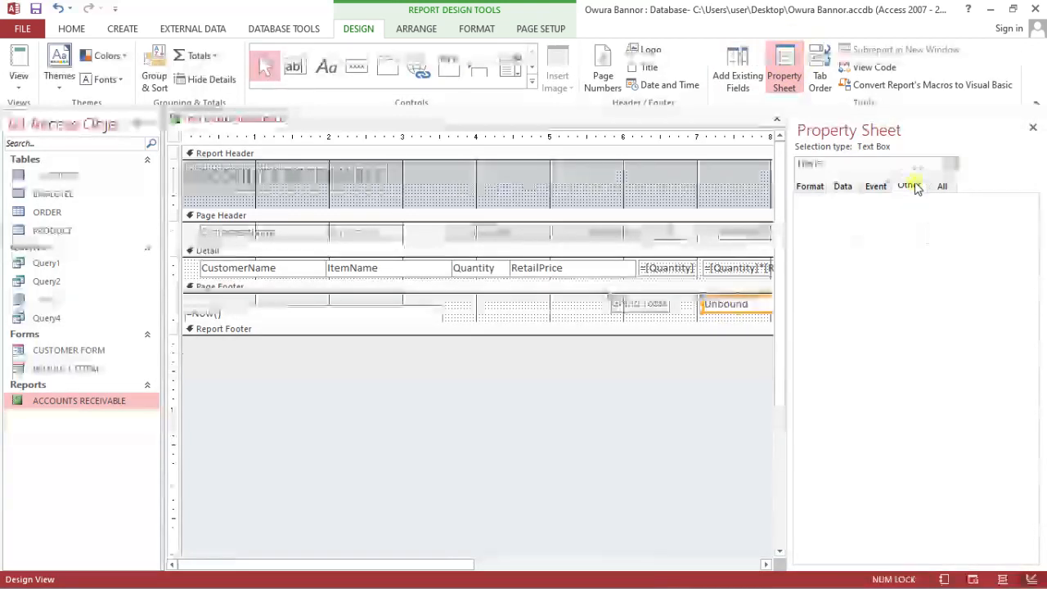
pyautogui.moveTo(964, 204); pyautogui.dragTo(910, 204)
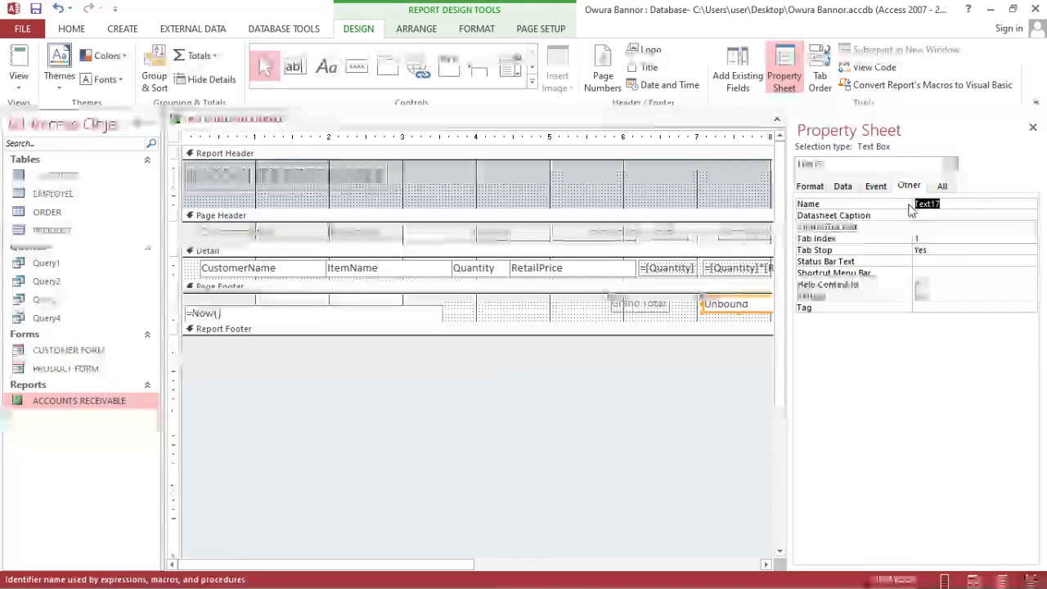
pyautogui.write('Gra')
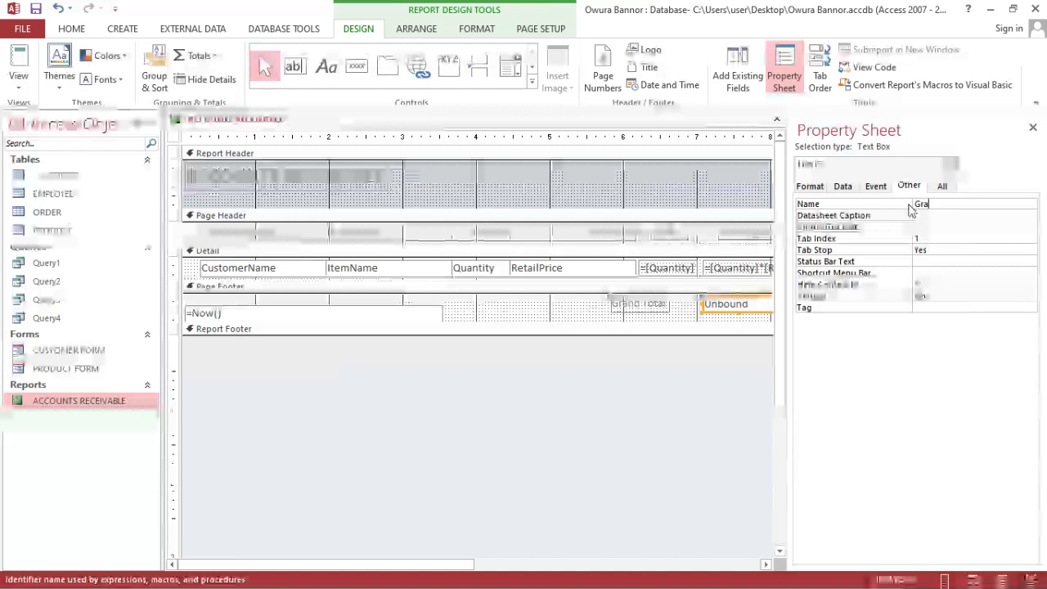
pyautogui.write('nd')
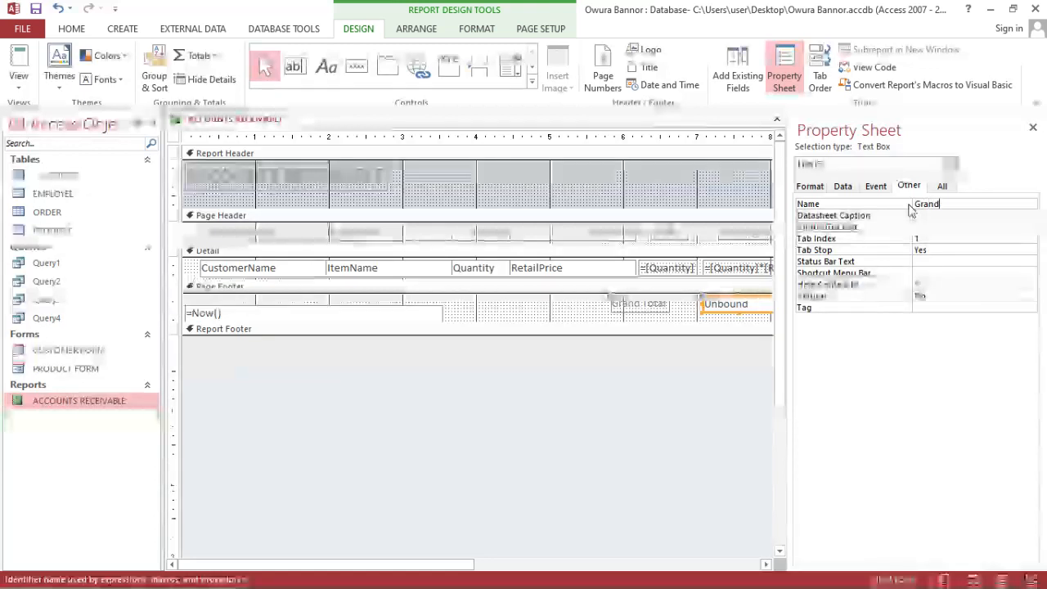
pyautogui.write(' Tota')
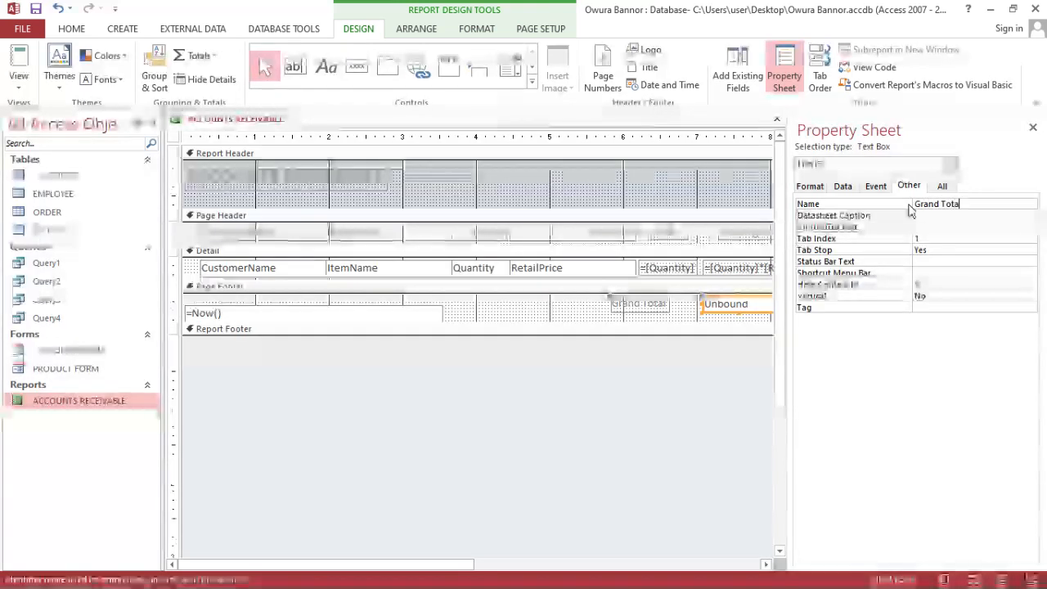
pyautogui.write('l')
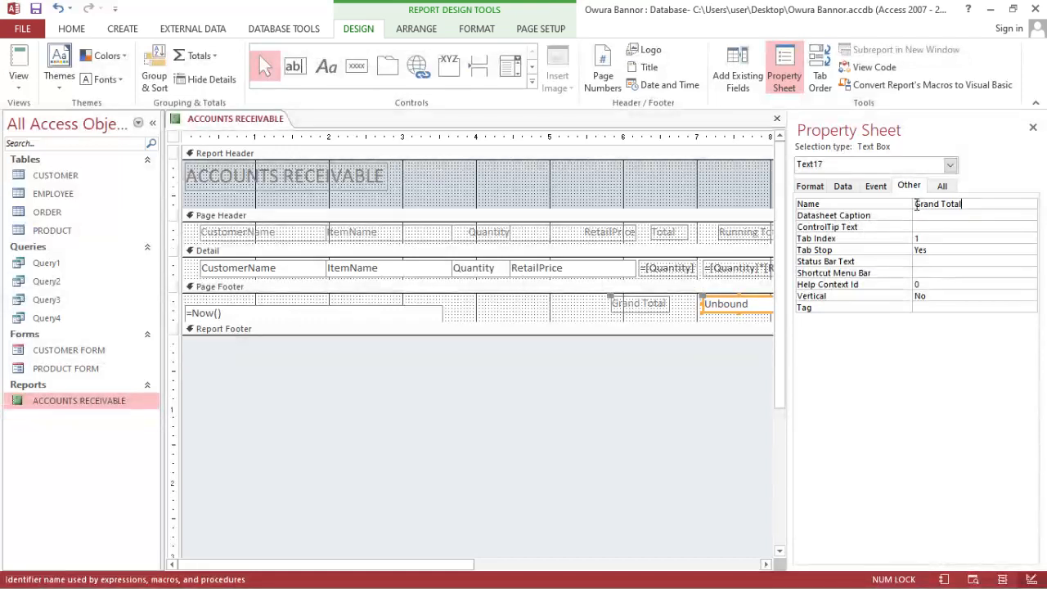
# Set the Grand Total text box's Control Source to the expression [Running Total] using the Expression Builder.
pyautogui.click(847, 186)
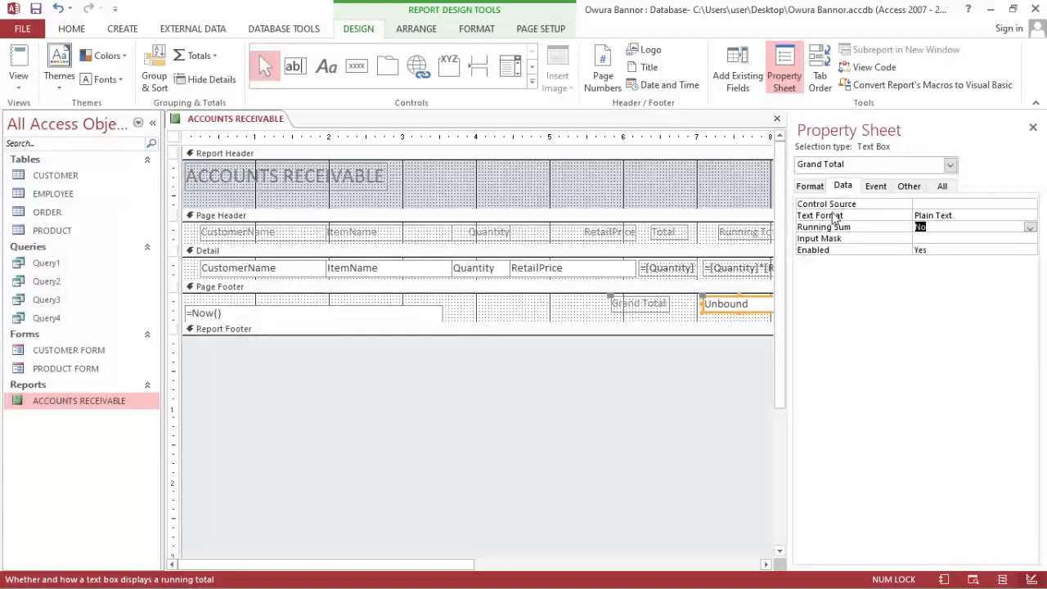
pyautogui.click(995, 204)
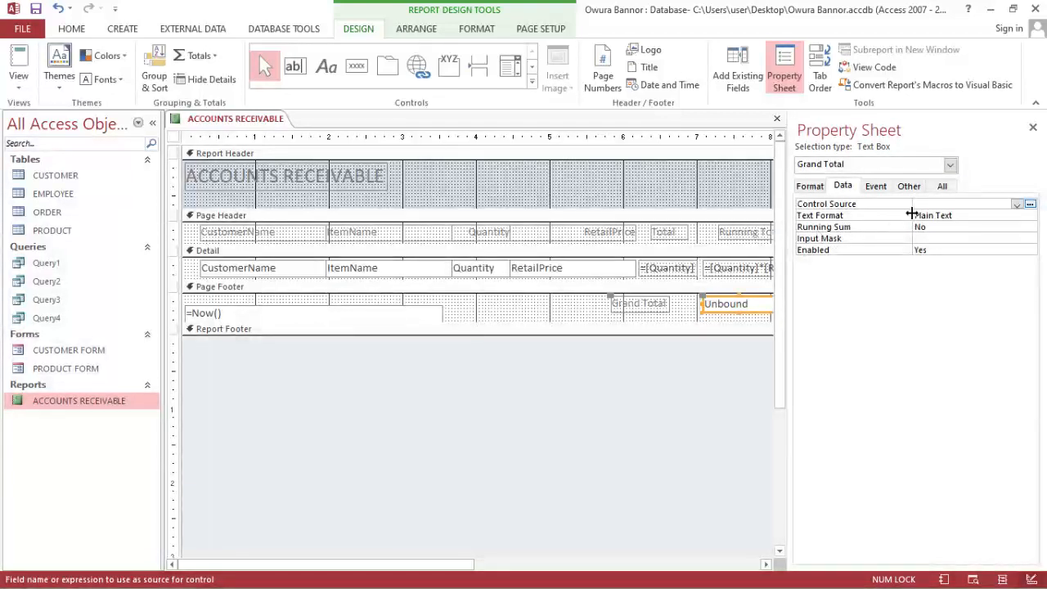
pyautogui.click(1031, 206)
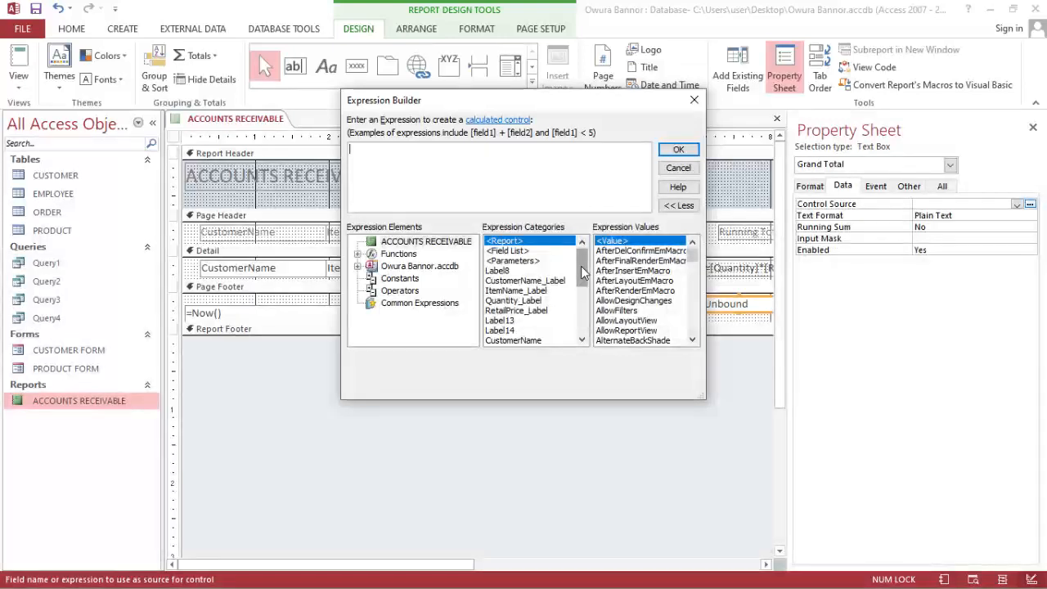
pyautogui.moveTo(585, 273)
pyautogui.mouseDown()
pyautogui.moveTo(588, 306)
pyautogui.moveTo(589, 282)
pyautogui.mouseUp()
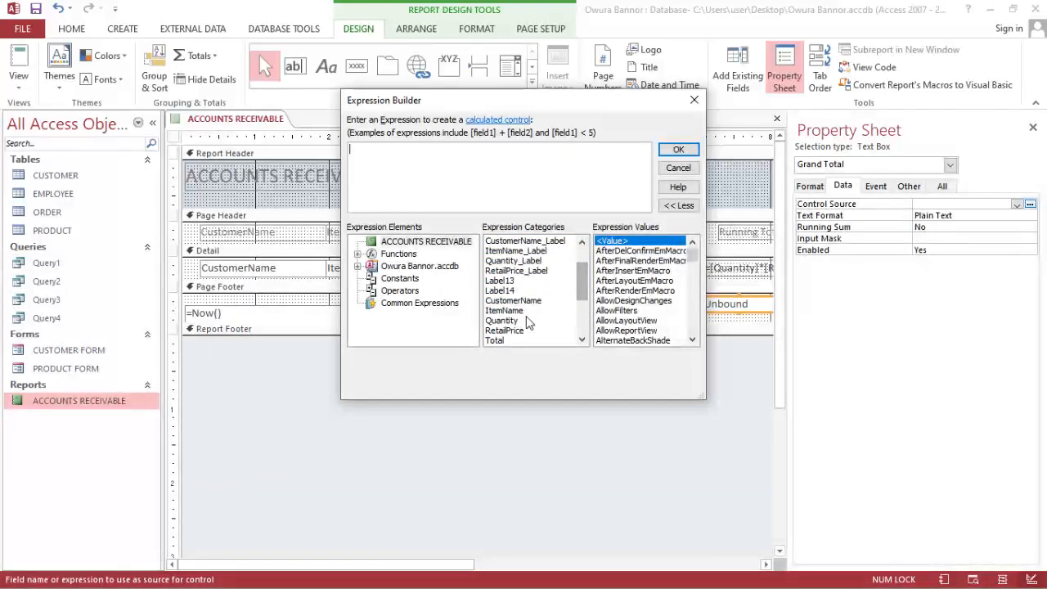
pyautogui.scroll(-3, 528, 279)
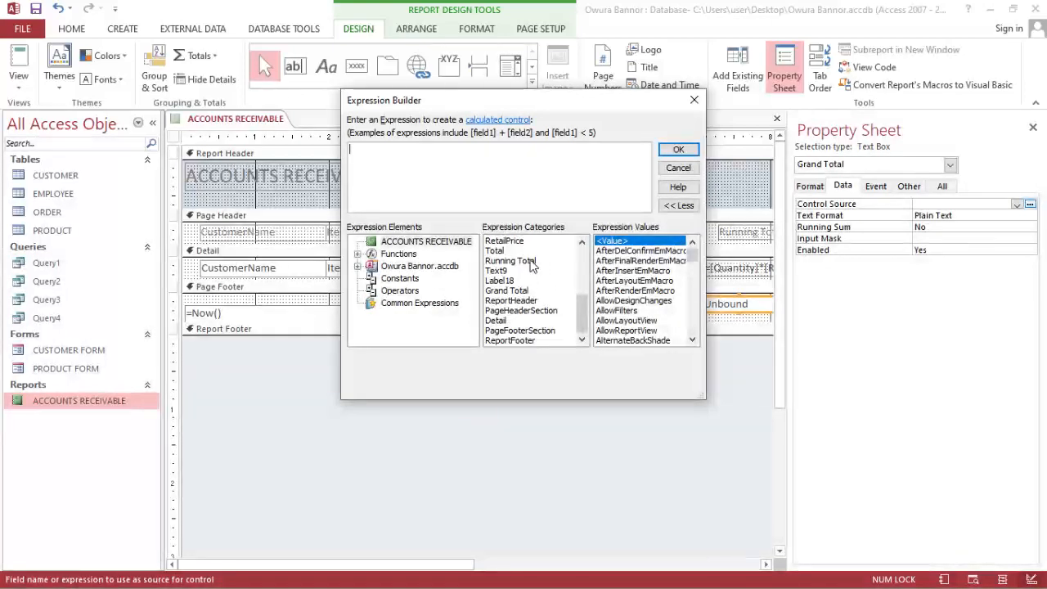
pyautogui.doubleClick(530, 261)
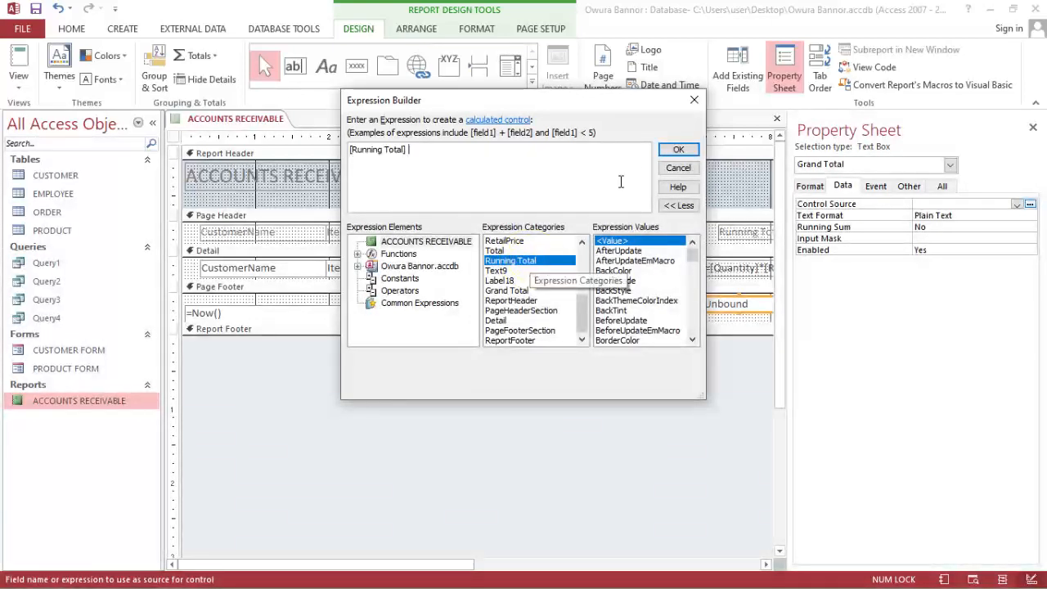
pyautogui.click(678, 150)
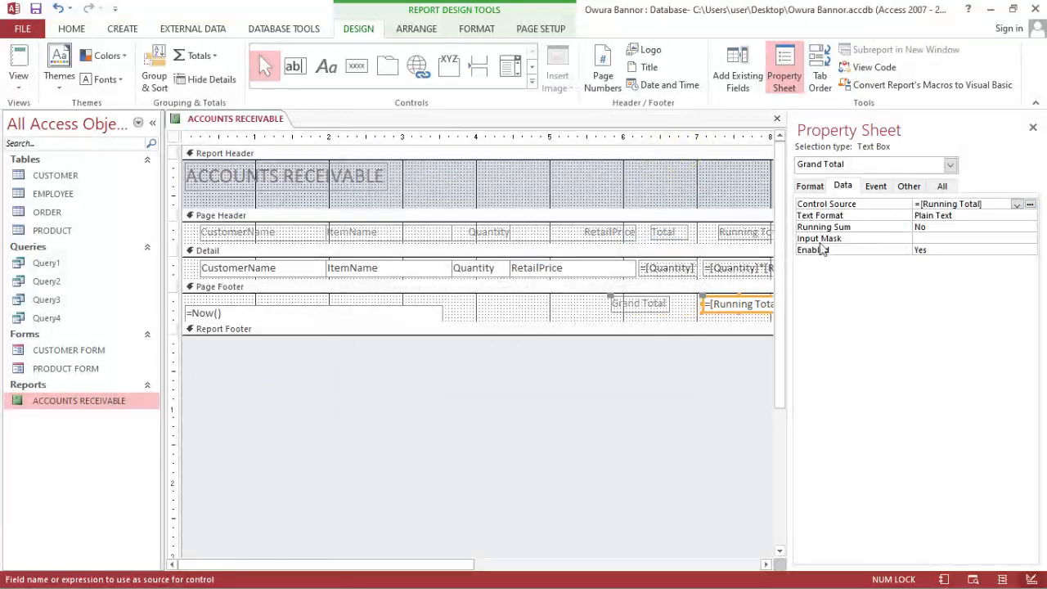
# Format the Grand Total text box as Currency with 2 decimal places.
pyautogui.click(807, 186)
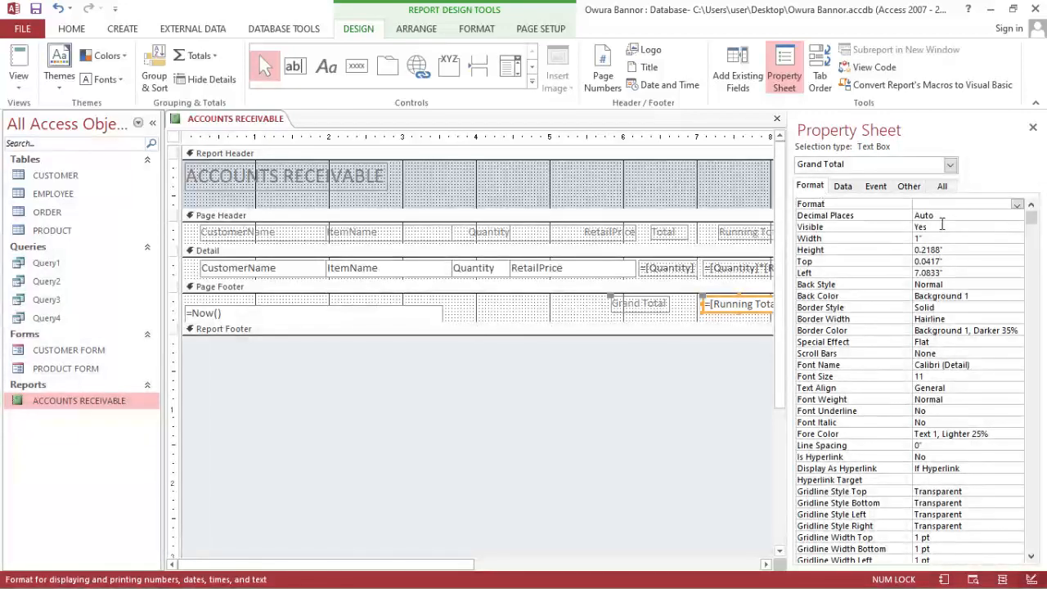
pyautogui.click(1017, 205)
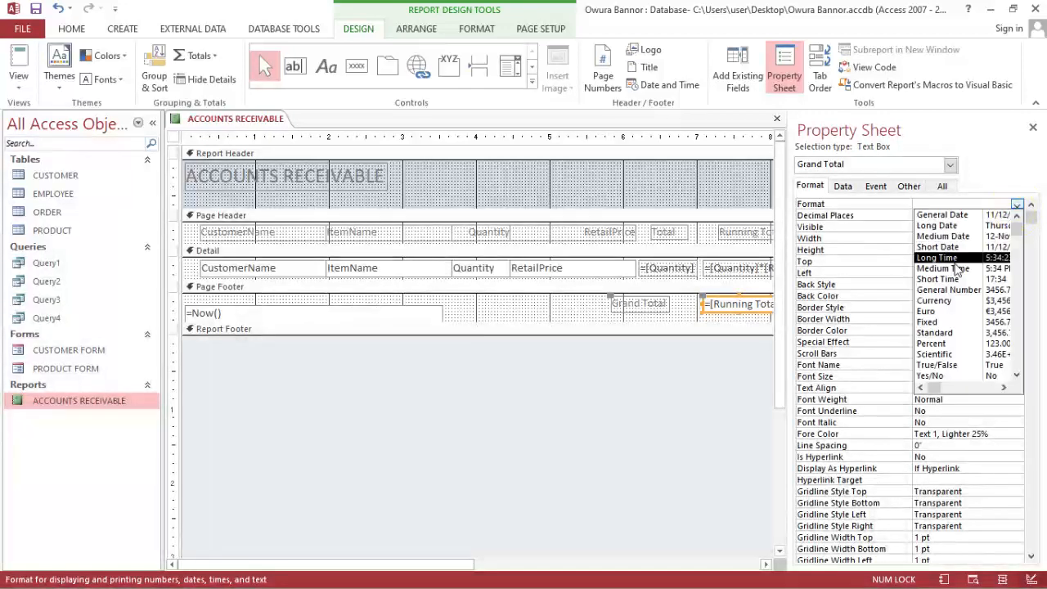
pyautogui.click(968, 301)
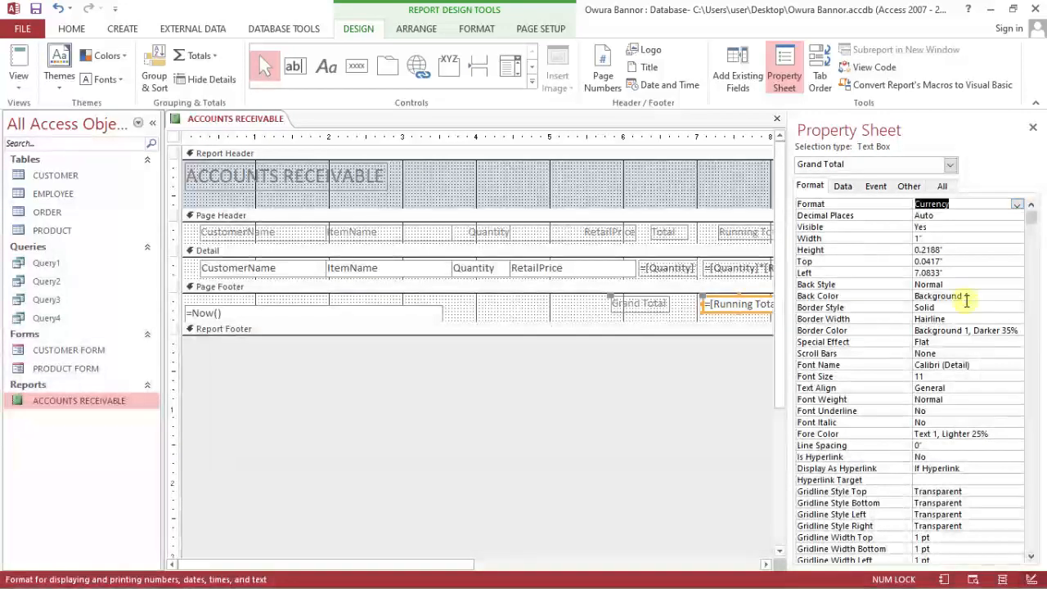
pyautogui.click(996, 215)
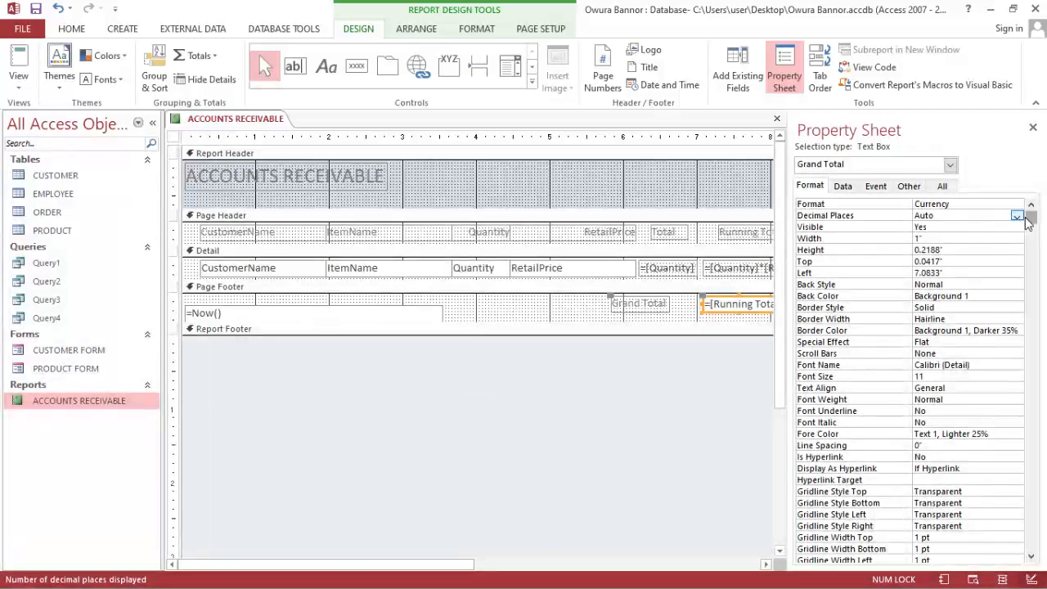
pyautogui.click(1020, 205)
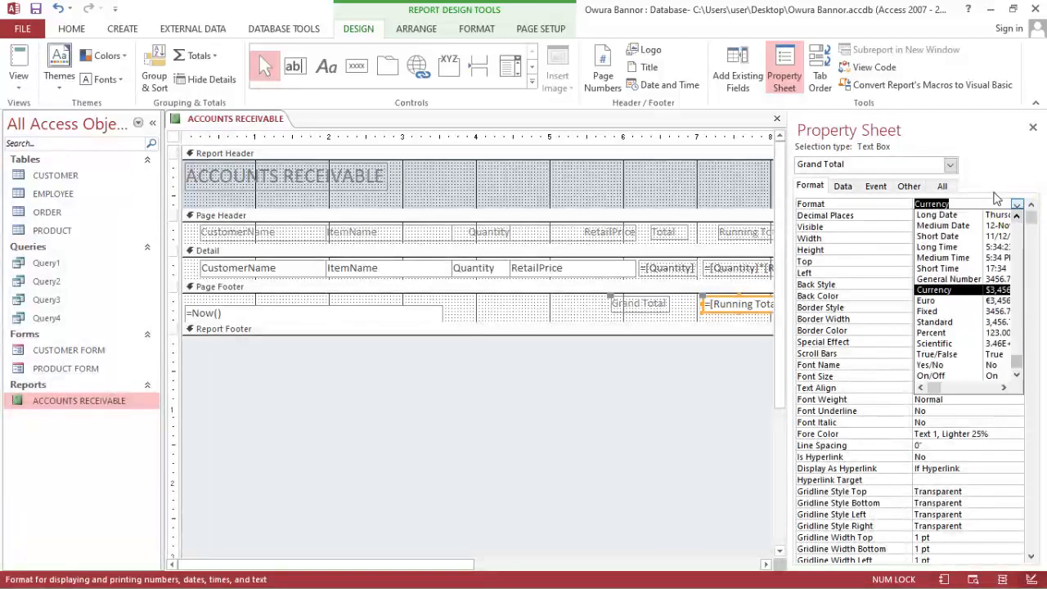
pyautogui.click(1005, 168)
pyautogui.click(1014, 215)
pyautogui.click(1017, 215)
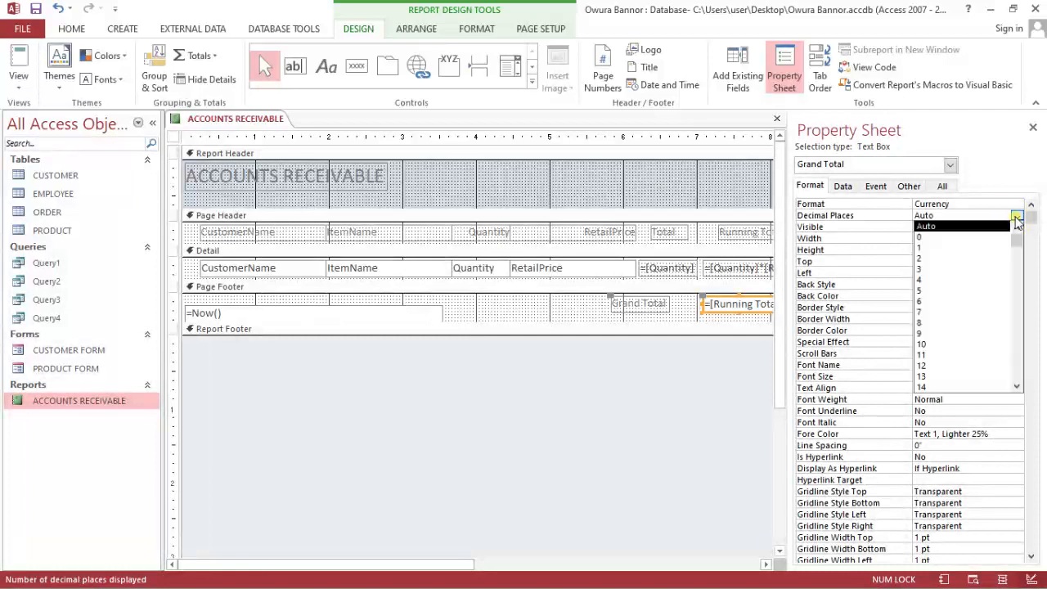
pyautogui.click(993, 258)
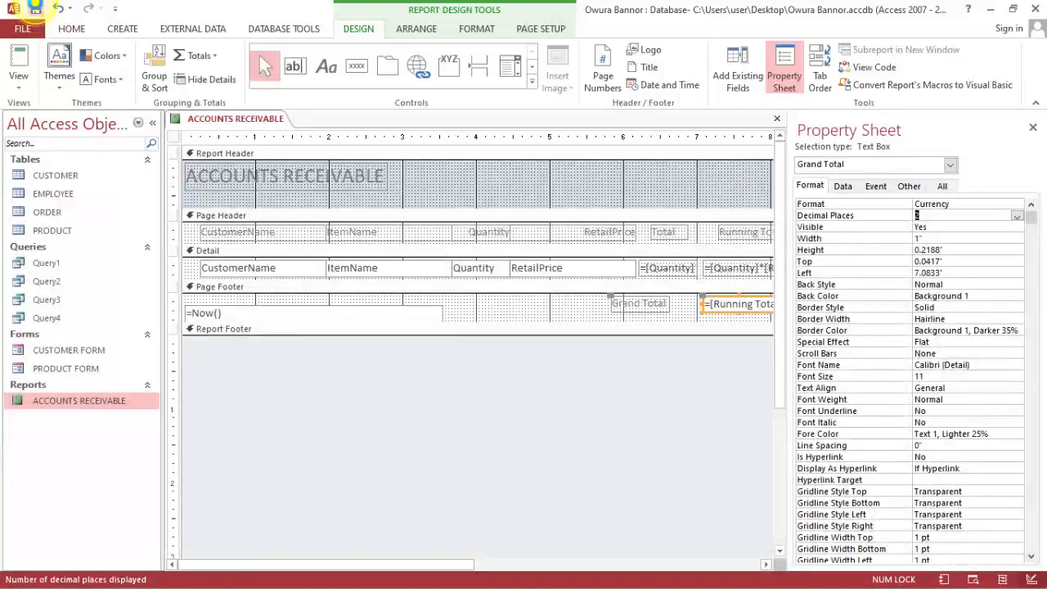
# Save the report and display it in Report View to check the grand total in the footer.
pyautogui.click(18, 65)
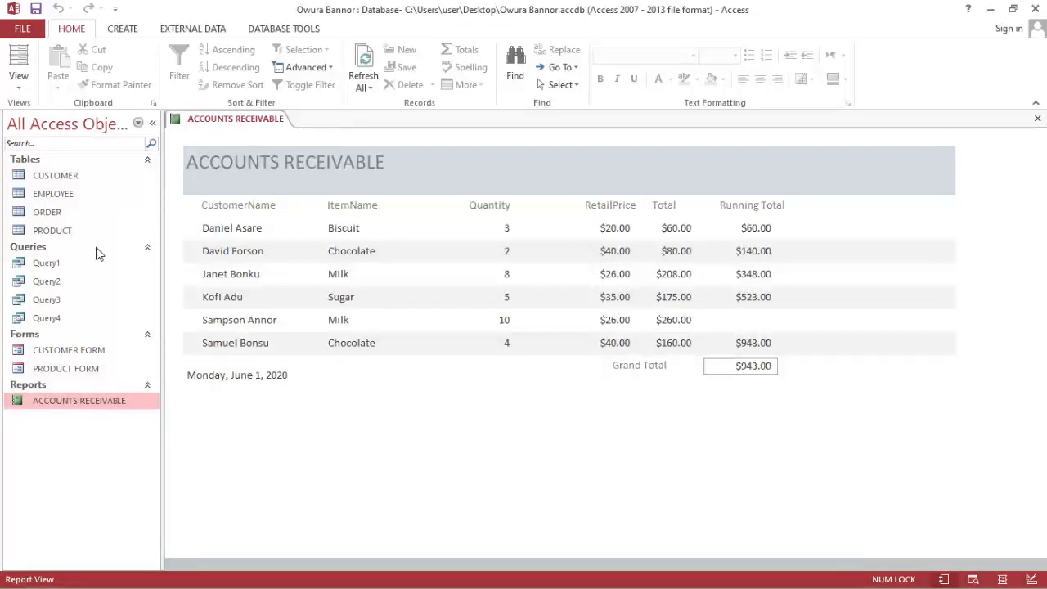
pyautogui.click(27, 7)
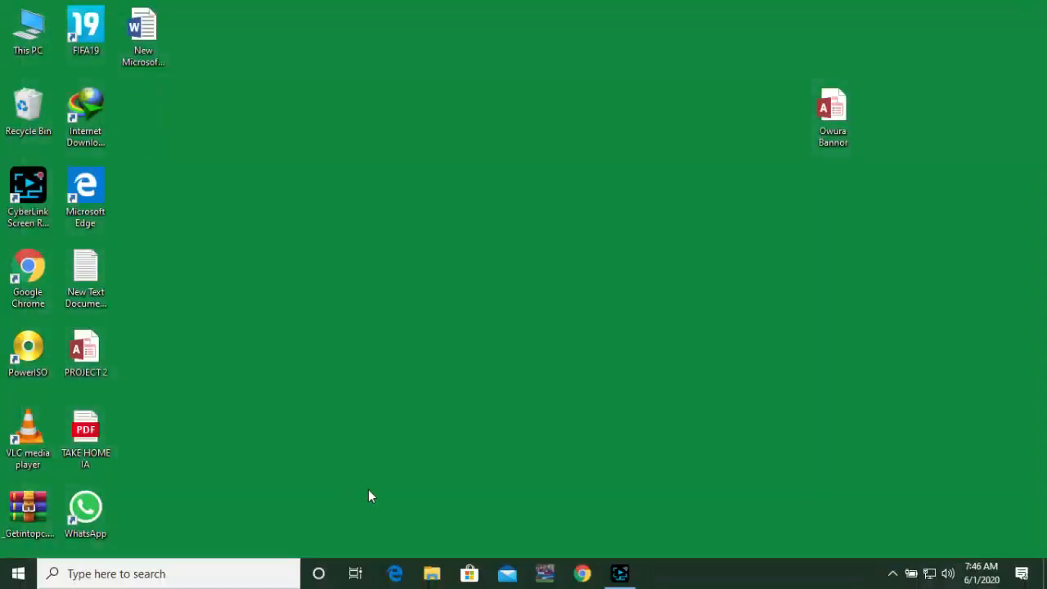
# Reopen the same Access database from the desktop and open the ACCOUNTS RECEIVABLE report.
pyautogui.doubleClick(821, 145)
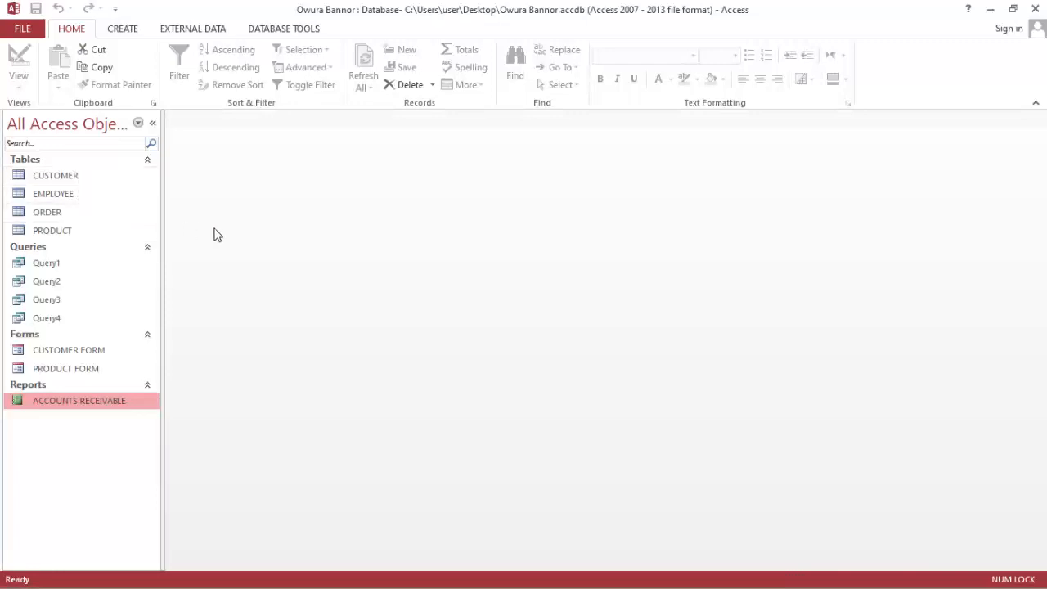
pyautogui.click(71, 407)
pyautogui.doubleClick(83, 404)
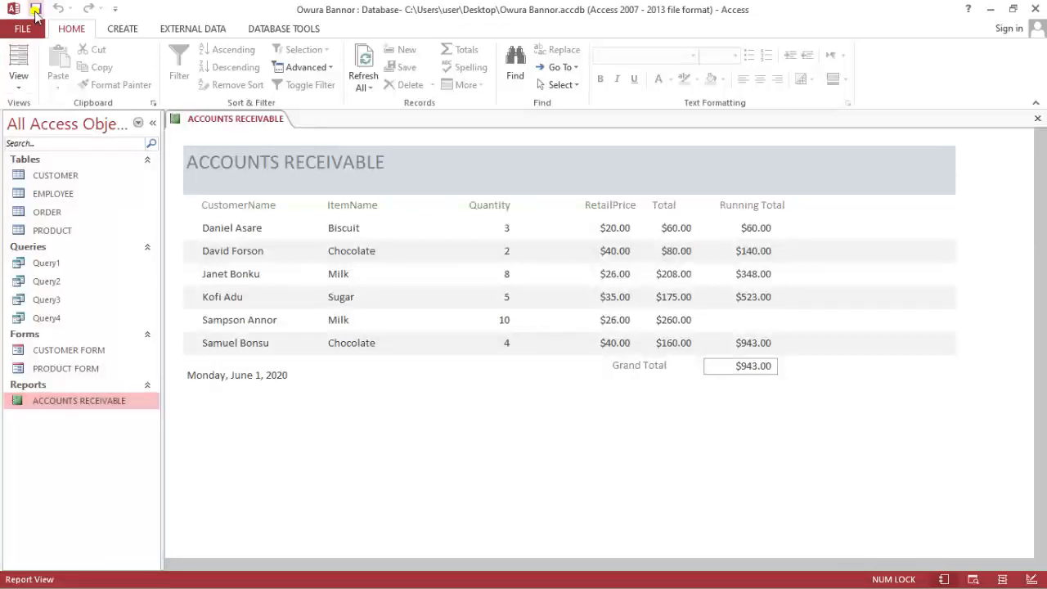
# Save the ACCOUNTS RECEIVABLE report and close it.
pyautogui.click(35, 12)
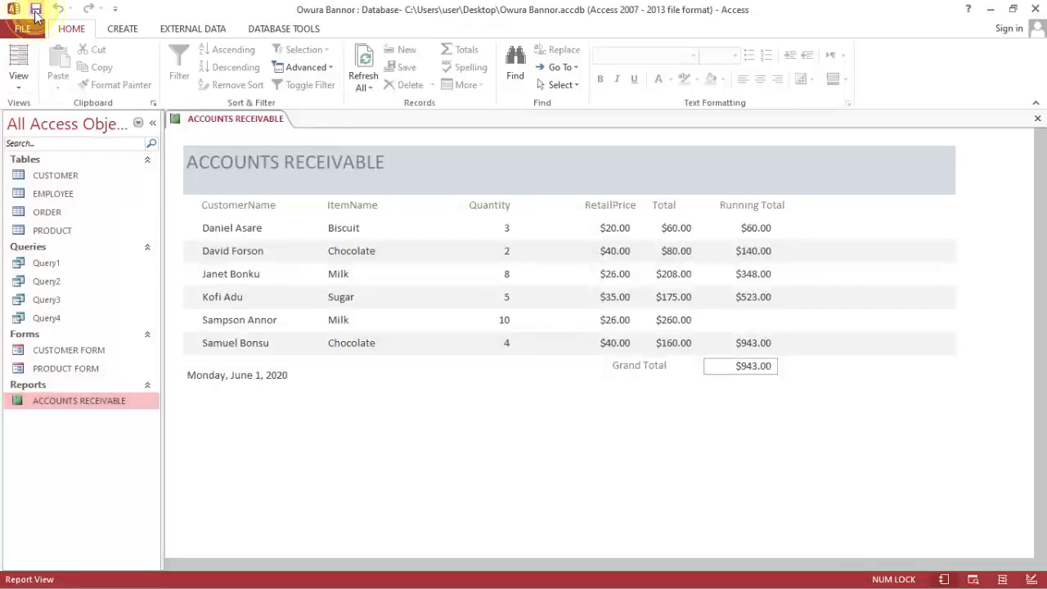
pyautogui.click(1037, 119)
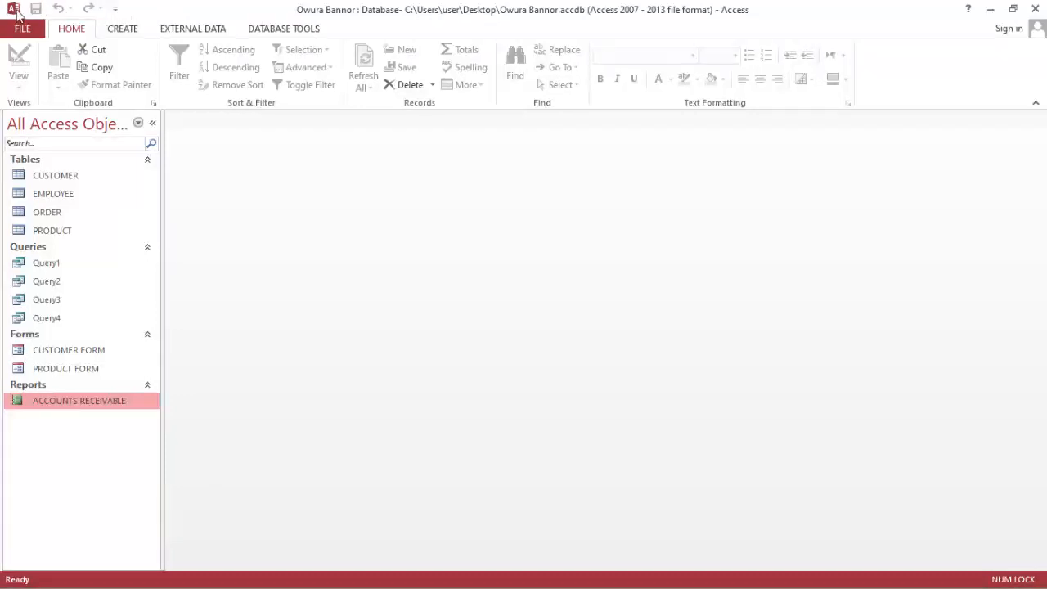
# Show the Quick Access Toolbar below the ribbon and return it above the ribbon.
pyautogui.click(115, 10)
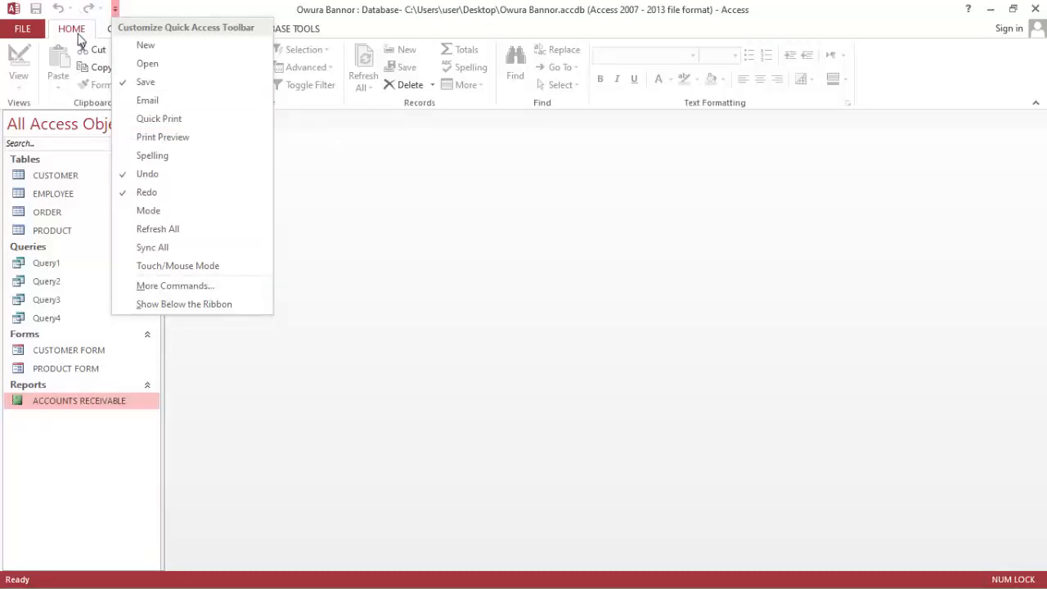
pyautogui.click(180, 305)
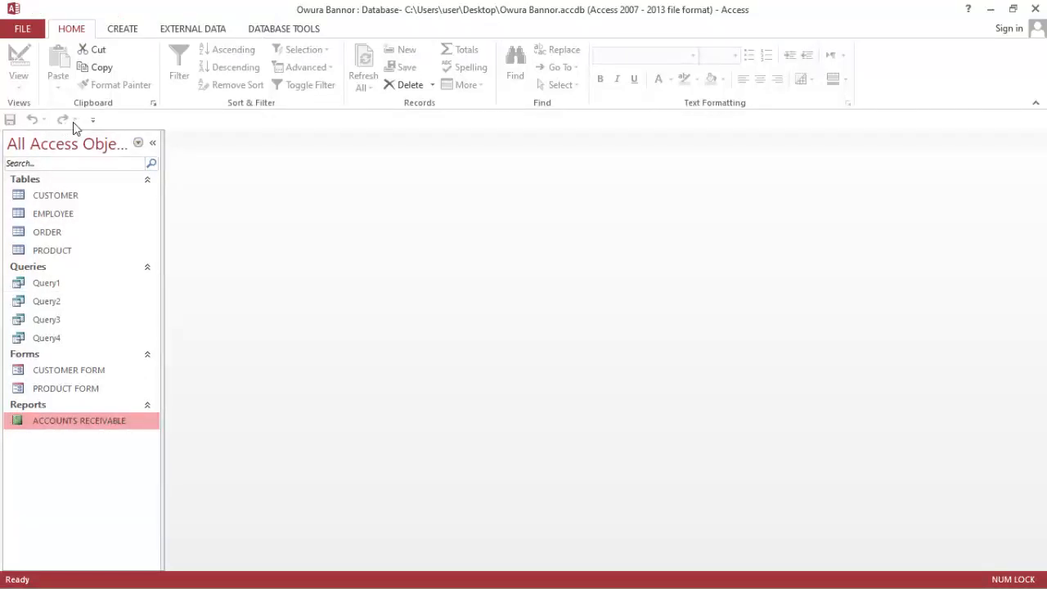
pyautogui.click(93, 121)
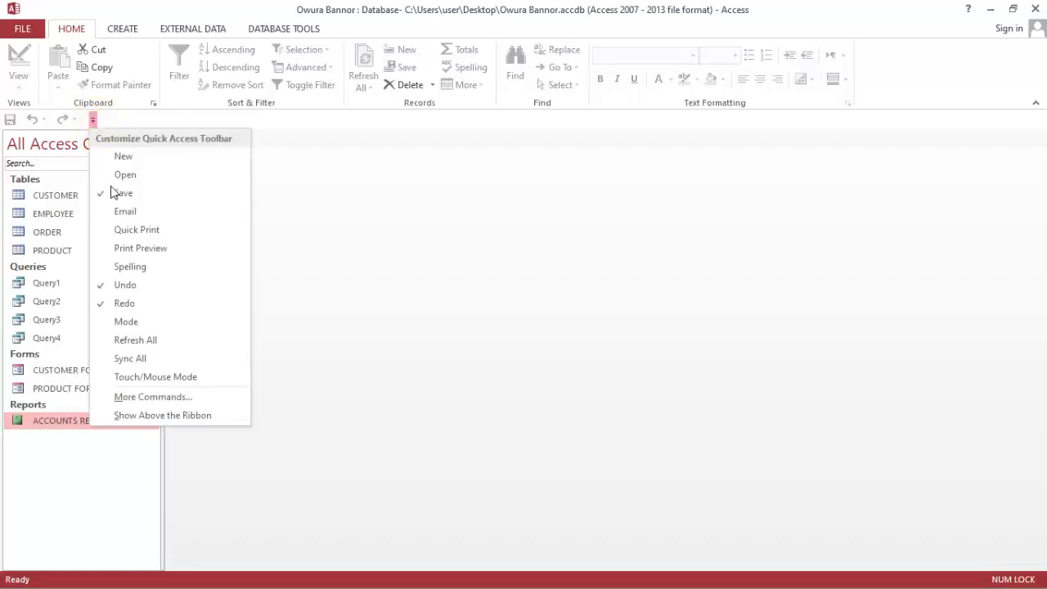
pyautogui.click(226, 419)
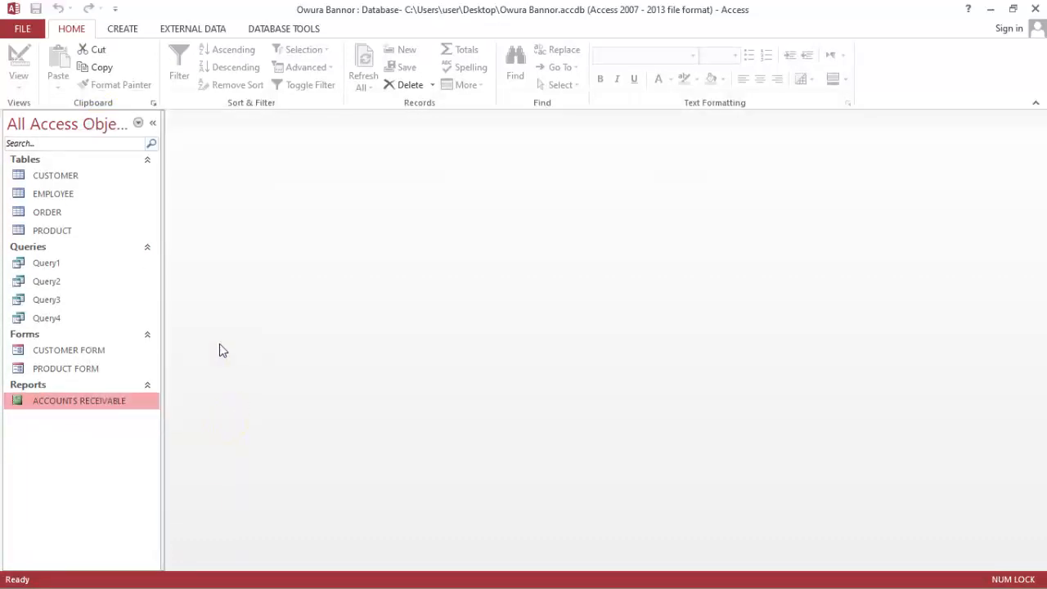
# Open the Quick Access Toolbar customization options and list the Commands Not in the Ribbon.
pyautogui.click(115, 9)
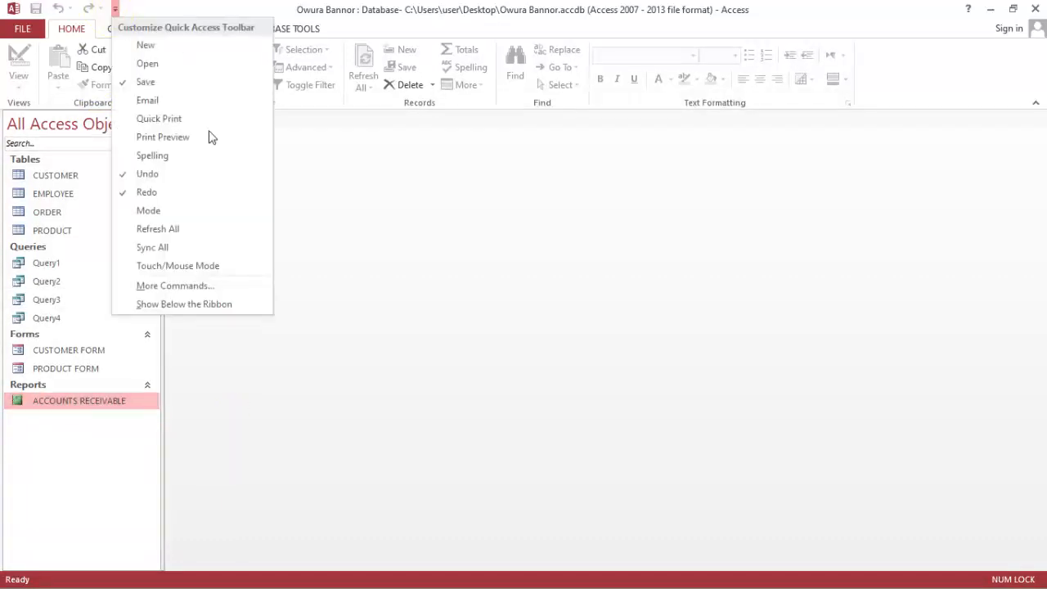
pyautogui.click(219, 287)
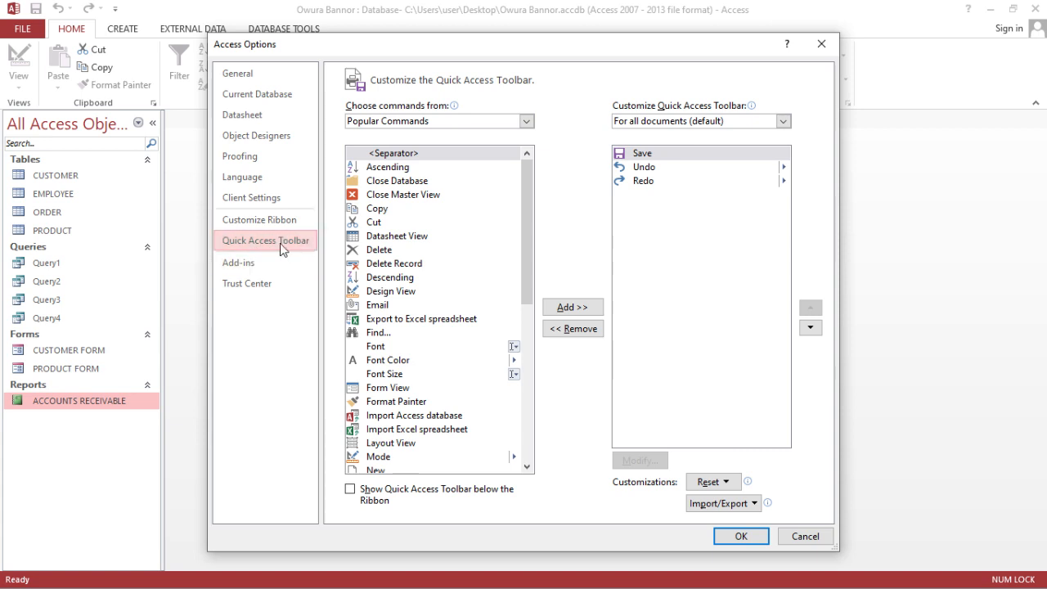
pyautogui.click(527, 121)
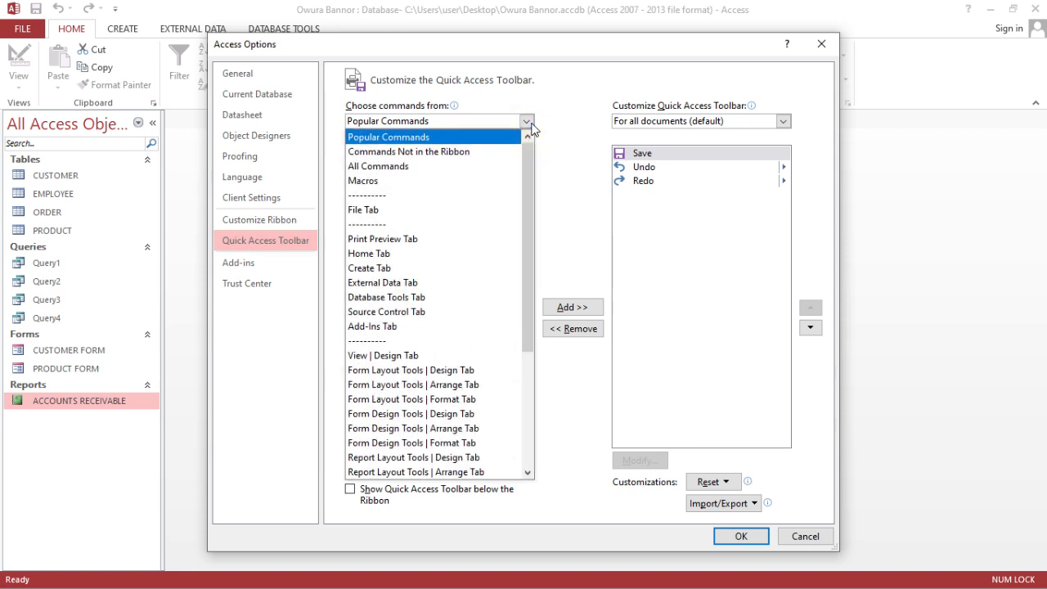
pyautogui.click(465, 157)
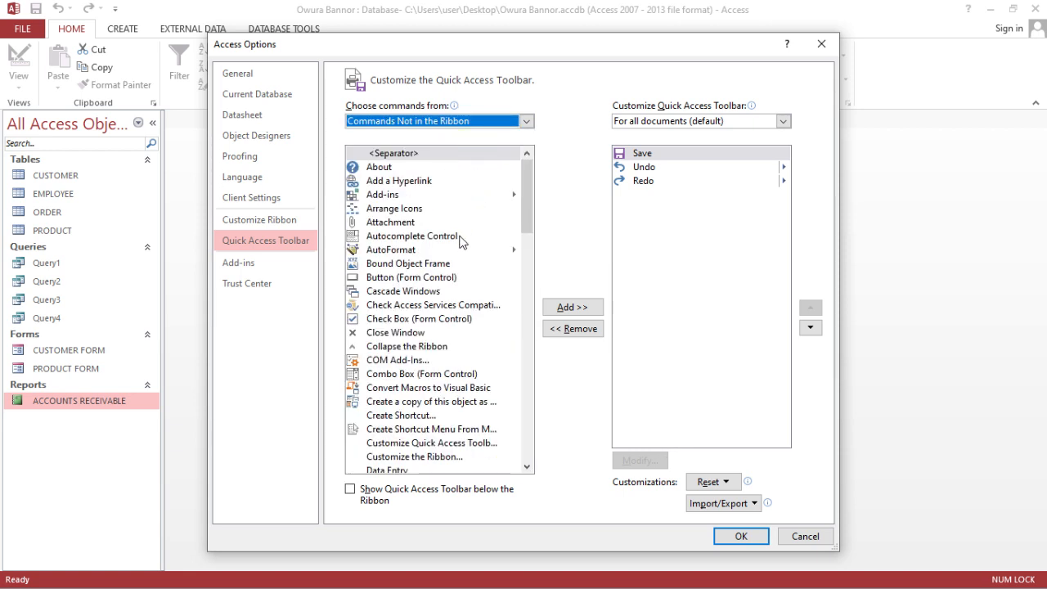
# Find Switchboard Manager among the available commands, add it to the Quick Access Toolbar, and apply the change.
pyautogui.click(439, 184)
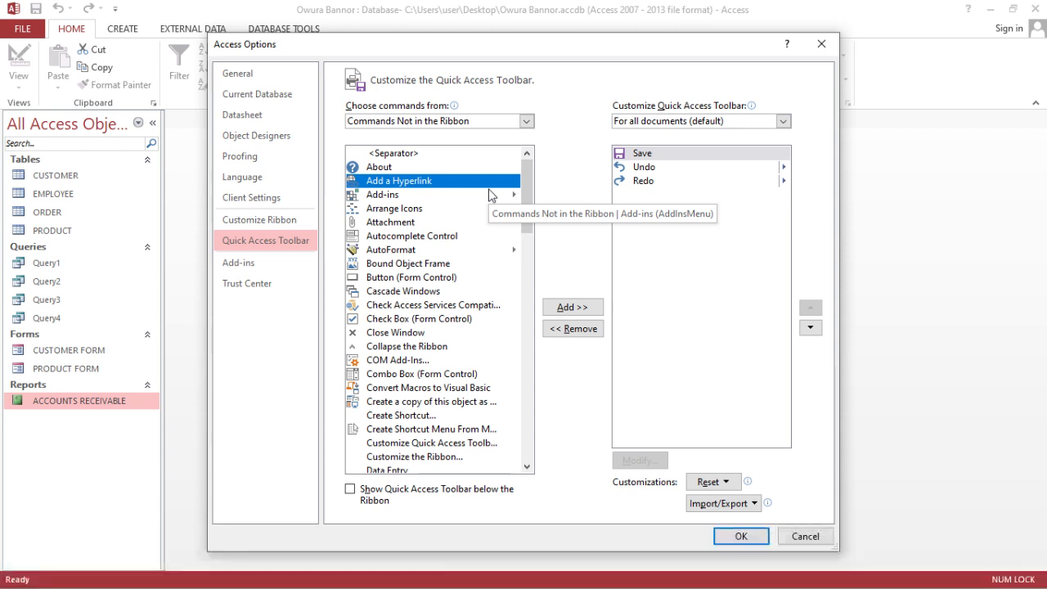
pyautogui.press('s')
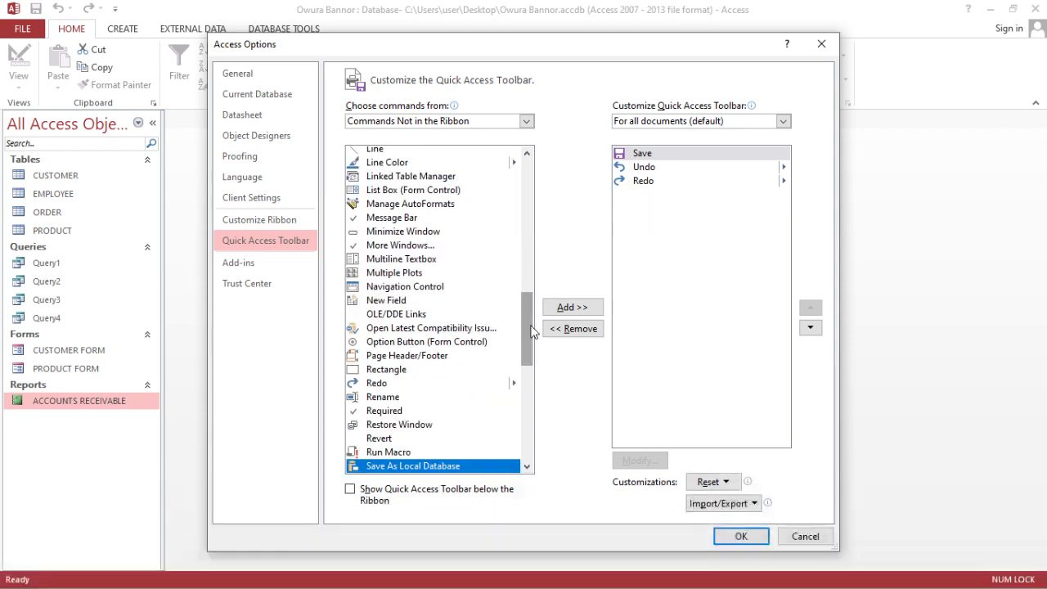
pyautogui.moveTo(530, 330); pyautogui.dragTo(533, 398)
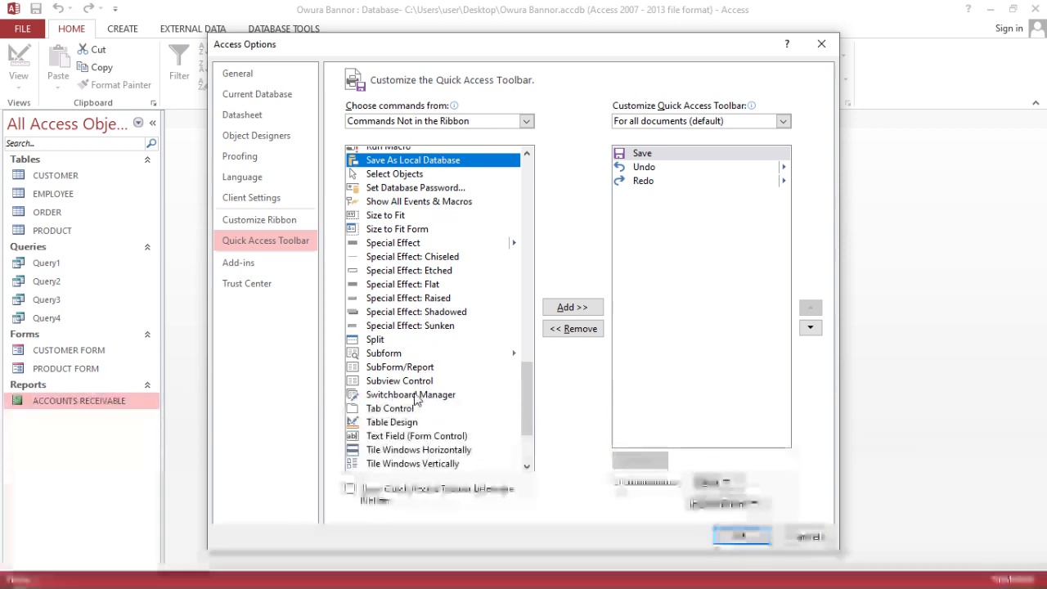
pyautogui.click(528, 467)
pyautogui.click(528, 467)
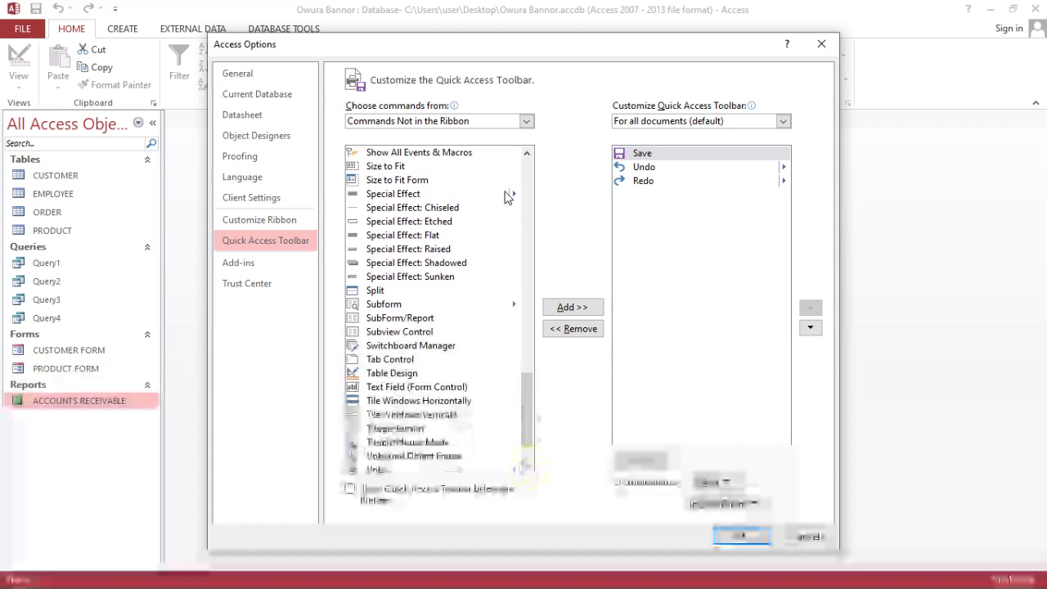
pyautogui.click(528, 153)
pyautogui.click(527, 153)
pyautogui.click(527, 152)
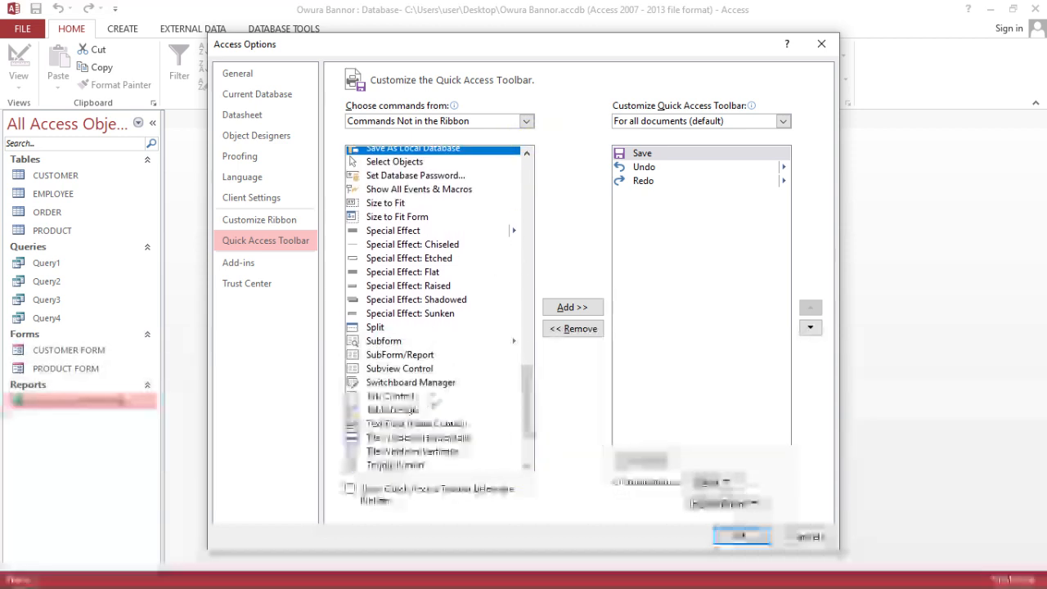
pyautogui.click(441, 384)
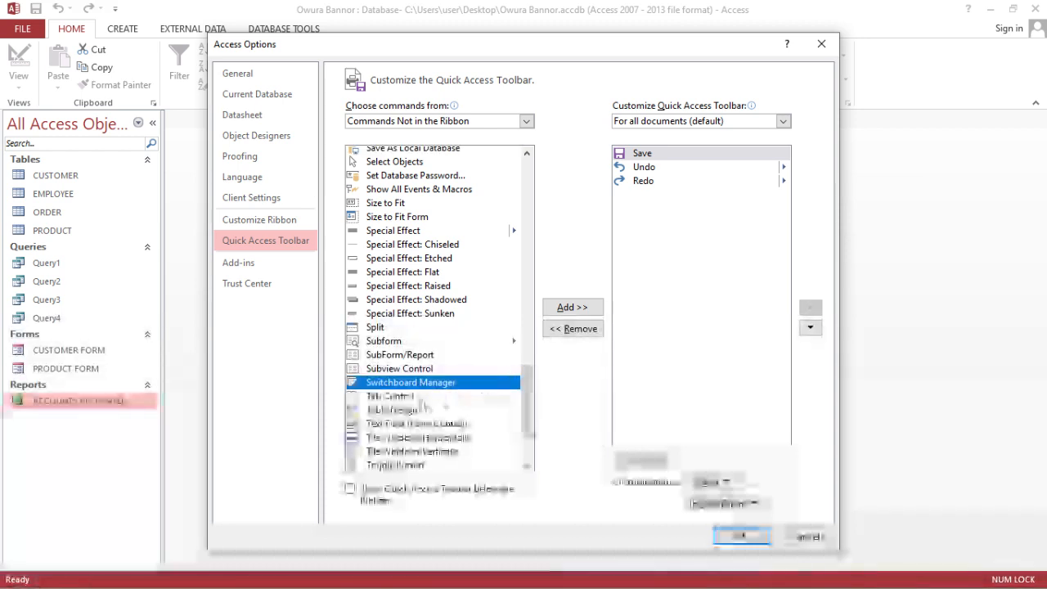
pyautogui.click(565, 307)
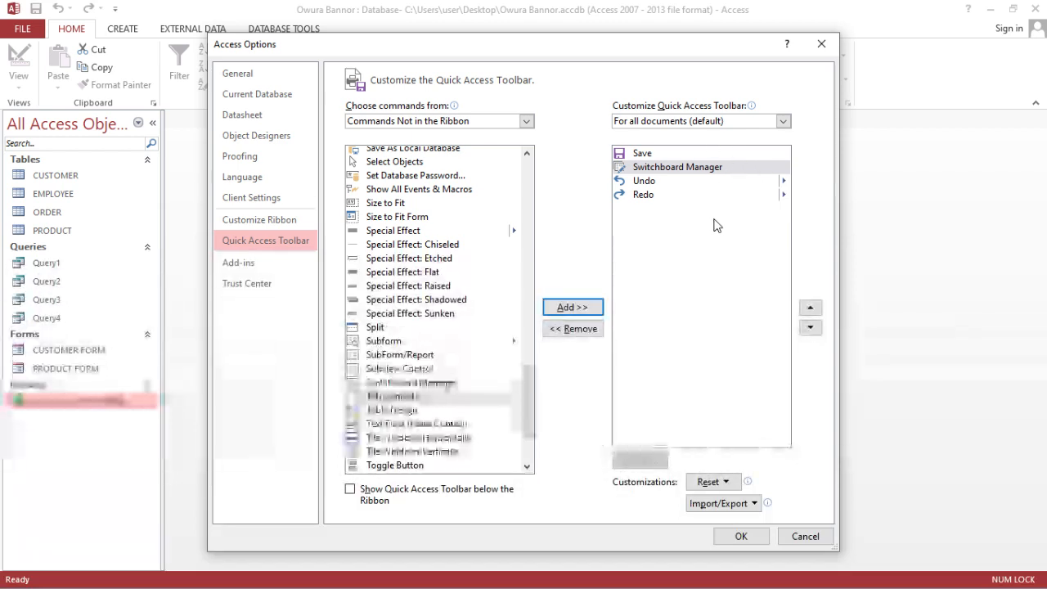
pyautogui.click(735, 536)
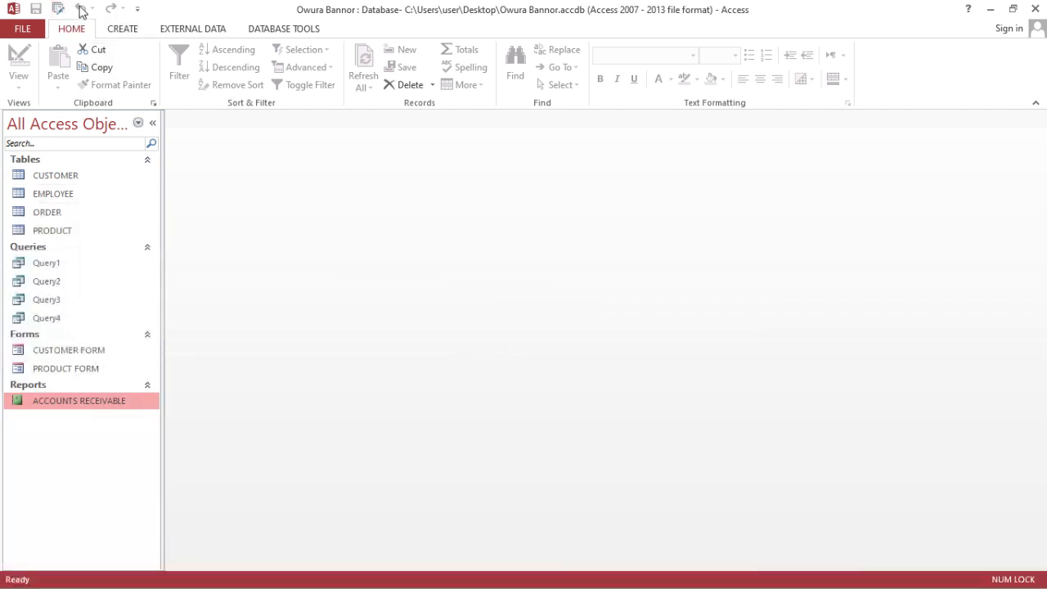
# Remove Switchboard Manager from the Quick Access Toolbar through Access Options and apply the change.
pyautogui.click(21, 28)
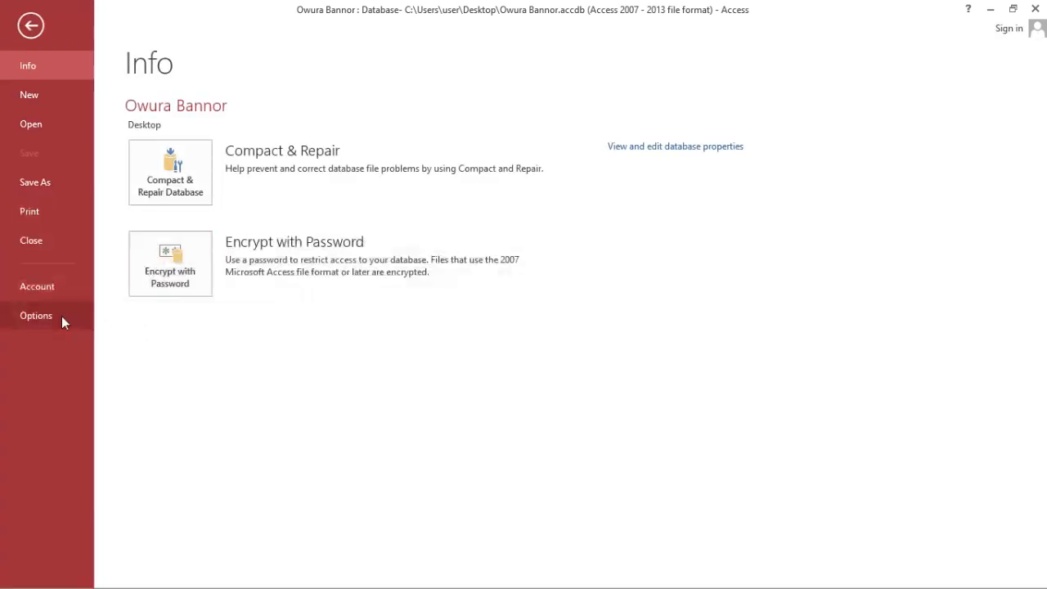
pyautogui.click(36, 316)
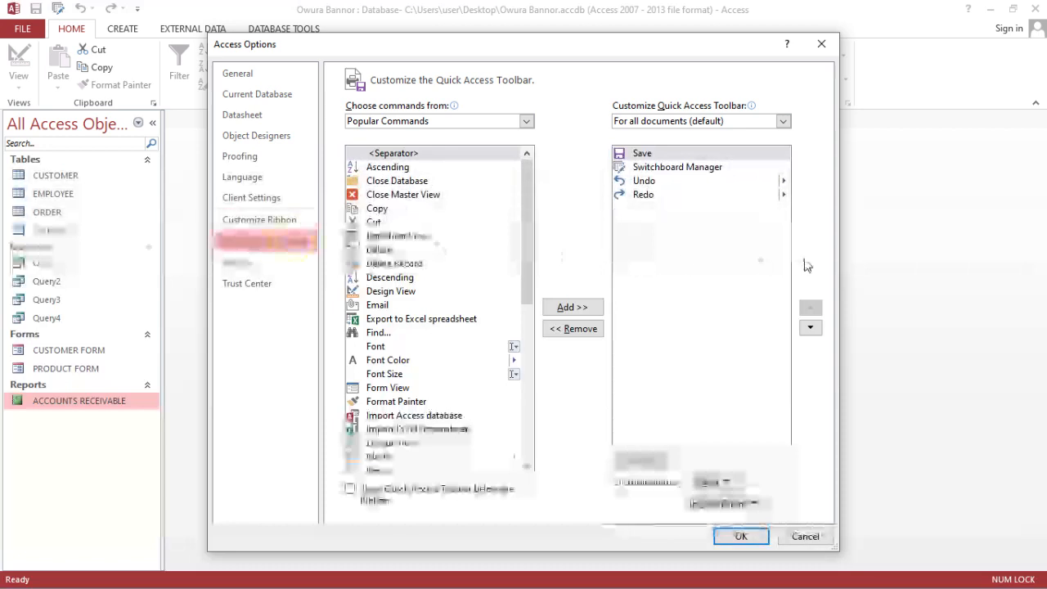
pyautogui.click(717, 167)
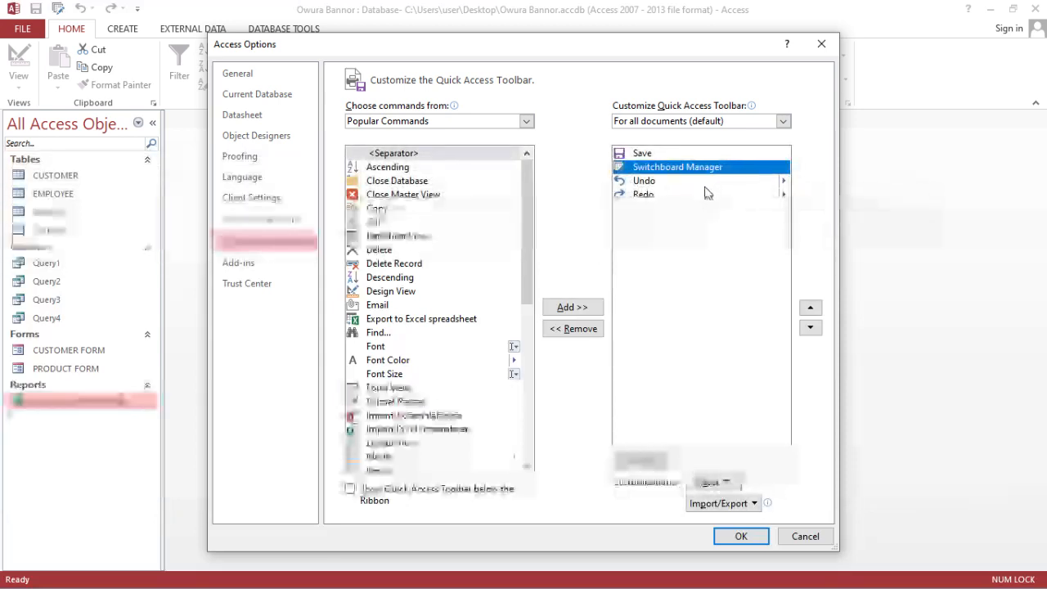
pyautogui.click(575, 328)
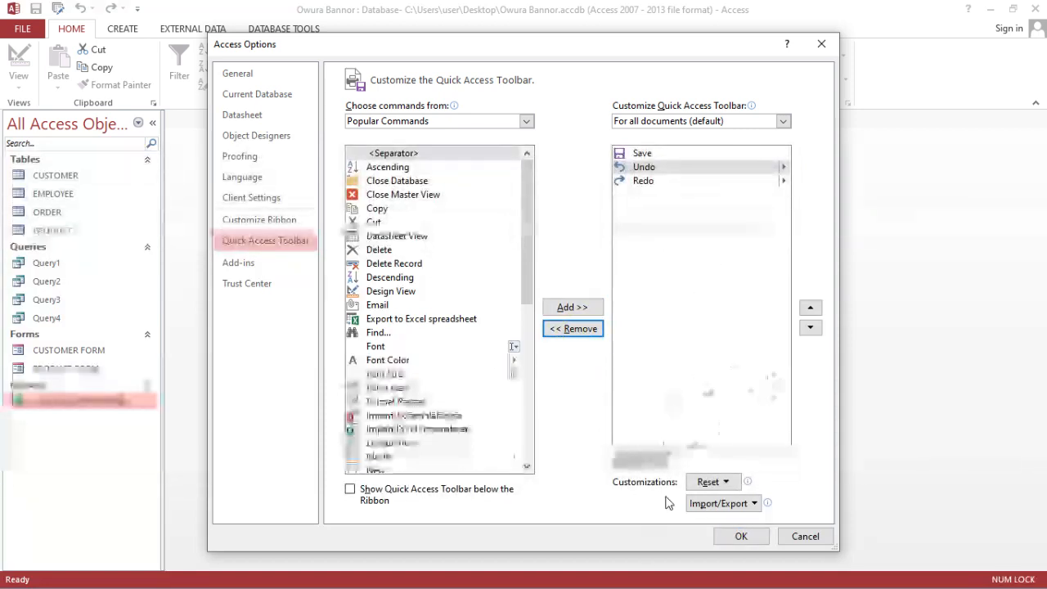
pyautogui.click(736, 537)
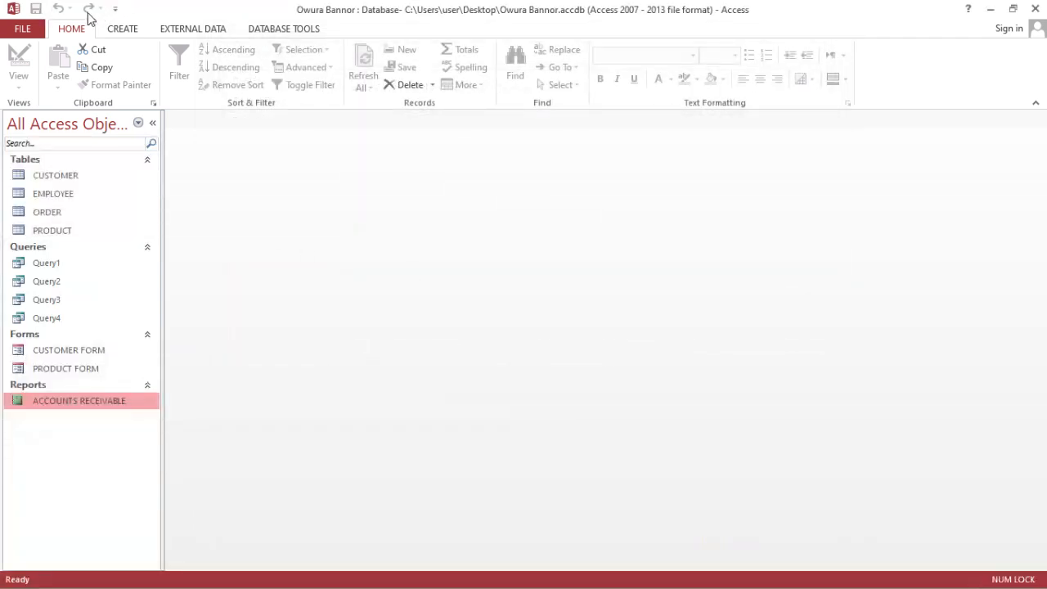
# Reopen the Quick Access Toolbar page of Access Options and choose commands from Commands Not in the Ribbon.
pyautogui.click(23, 28)
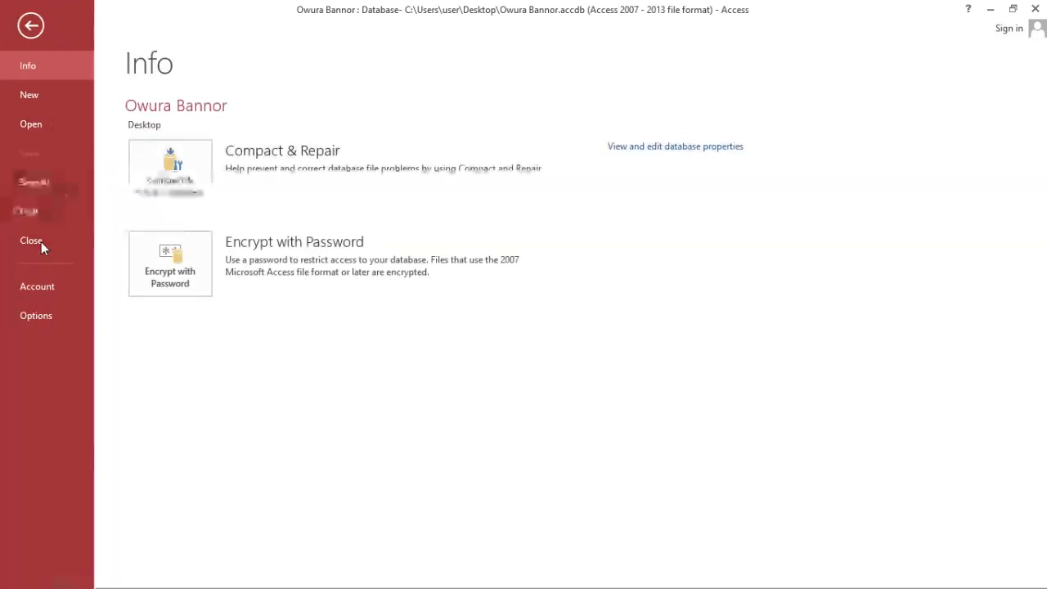
pyautogui.click(41, 312)
pyautogui.click(249, 241)
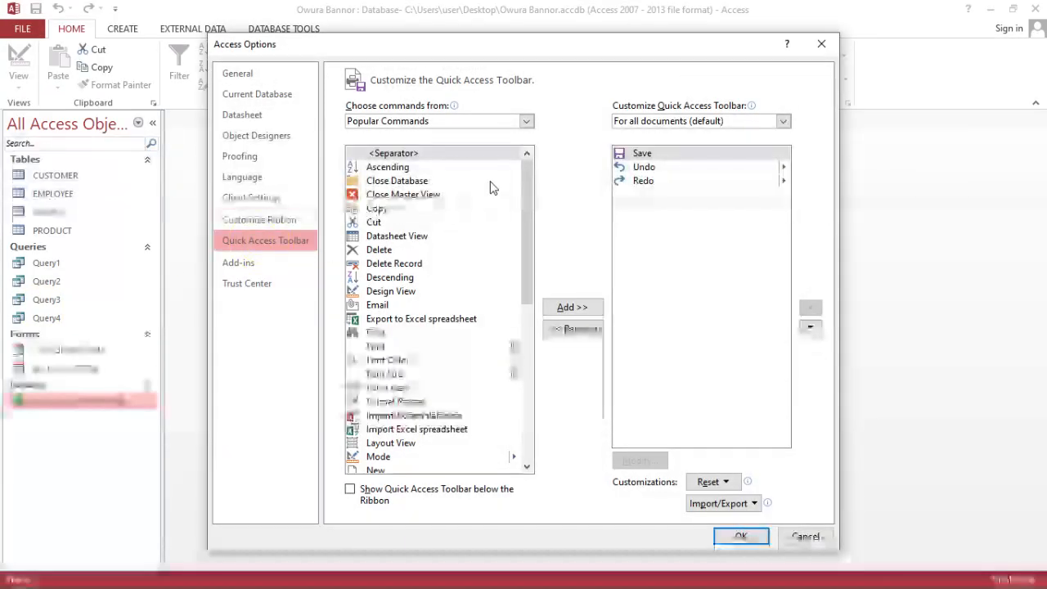
pyautogui.click(527, 122)
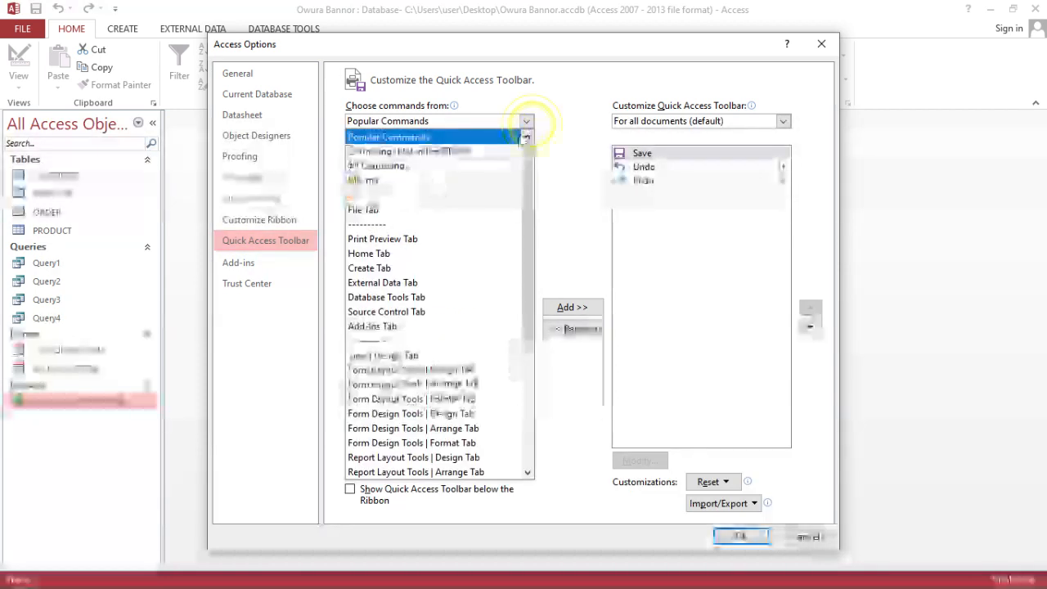
pyautogui.click(488, 153)
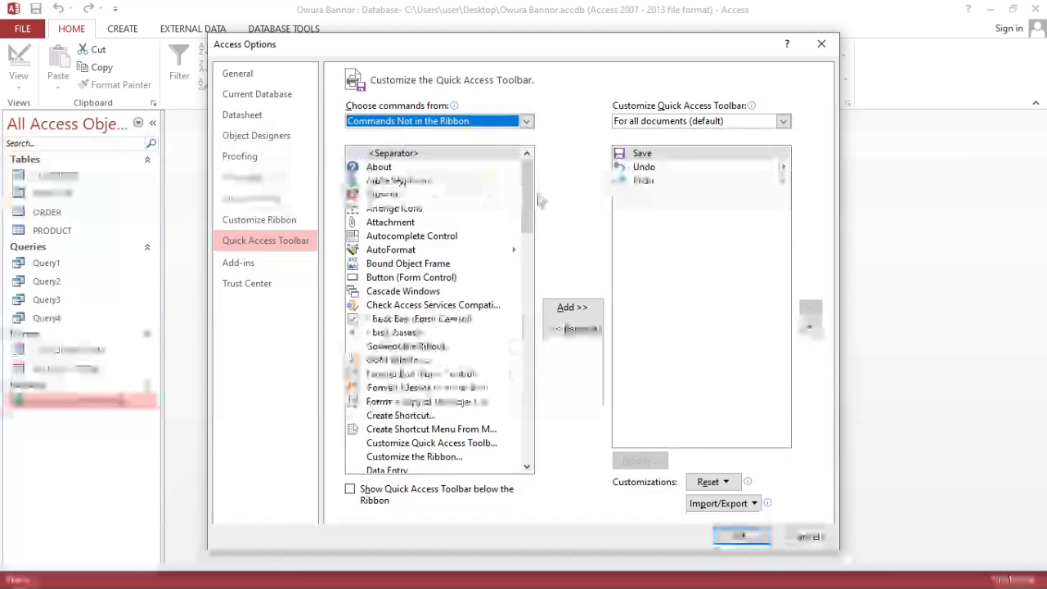
# Add the Switchboard Manager command to the Quick Access Toolbar again and apply the change.
pyautogui.click(476, 223)
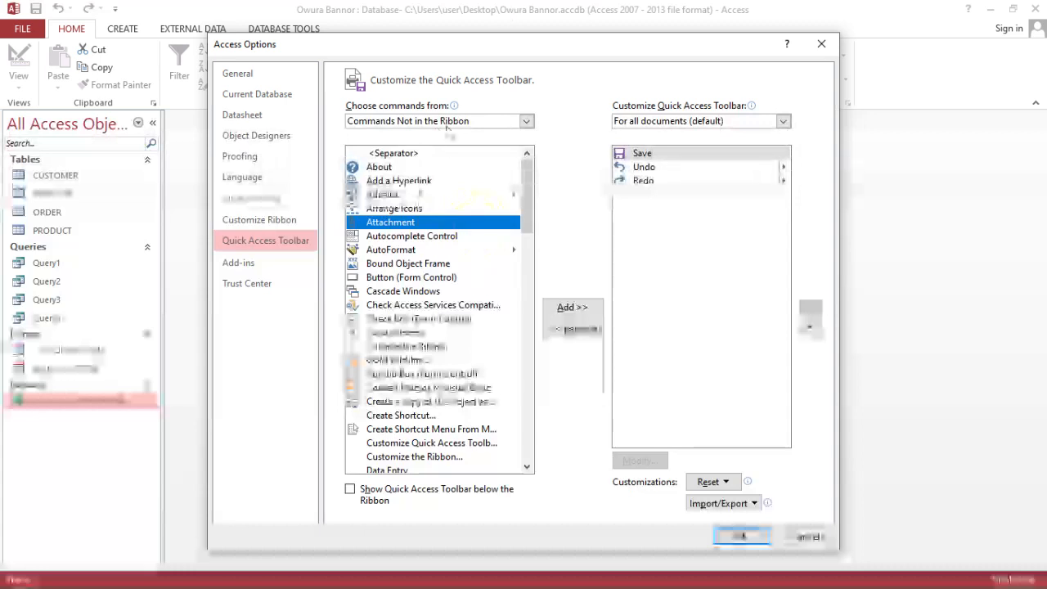
pyautogui.press('s')
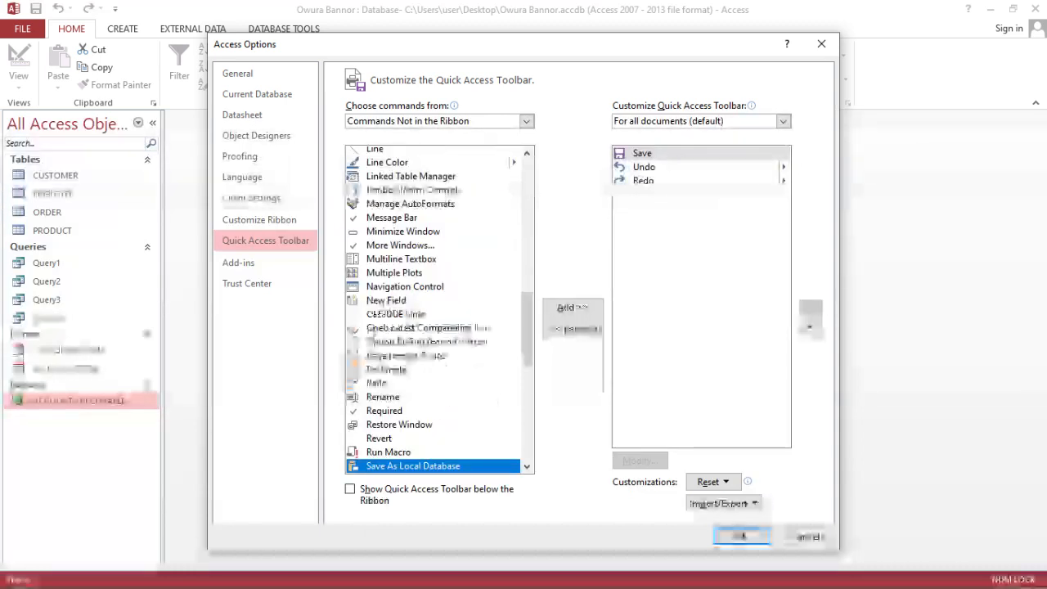
pyautogui.click(527, 467)
pyautogui.click(527, 467)
pyautogui.click(526, 467)
pyautogui.click(527, 467)
pyautogui.click(527, 468)
pyautogui.click(527, 467)
pyautogui.click(527, 468)
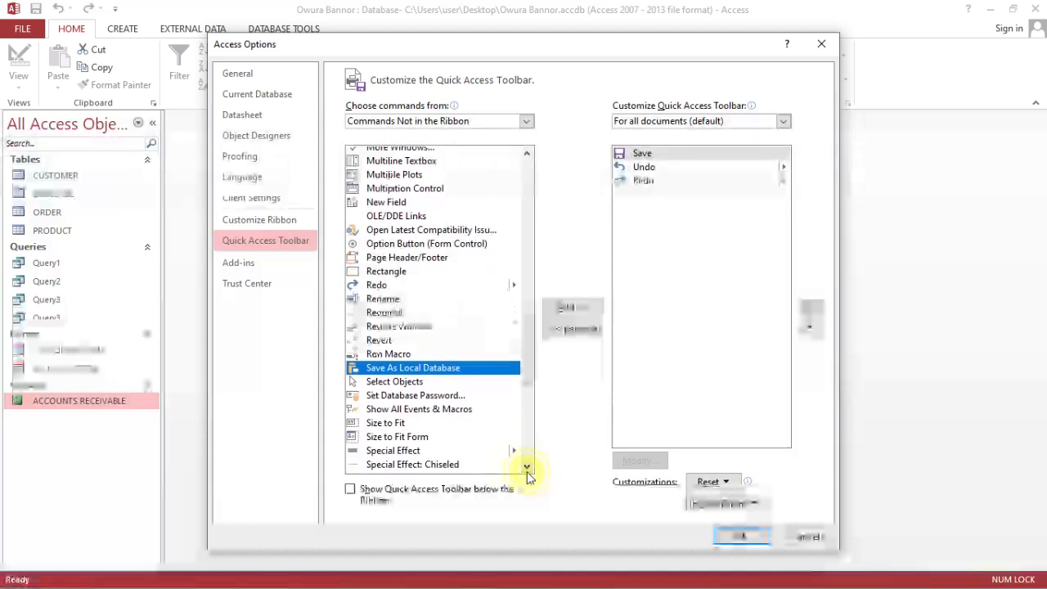
pyautogui.click(527, 467)
pyautogui.click(527, 467)
pyautogui.click(527, 467)
pyautogui.click(527, 467)
pyautogui.click(527, 467)
pyautogui.click(526, 467)
pyautogui.click(527, 467)
pyautogui.click(527, 467)
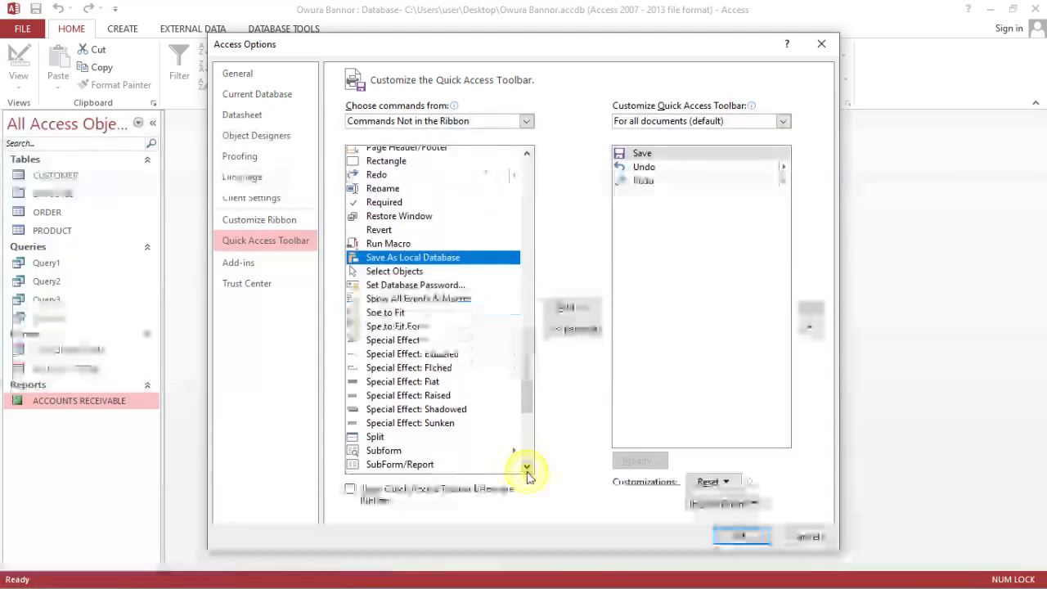
pyautogui.click(527, 467)
pyautogui.click(527, 467)
pyautogui.click(527, 467)
pyautogui.click(527, 467)
pyautogui.click(527, 467)
pyautogui.click(527, 467)
pyautogui.click(527, 467)
pyautogui.click(527, 467)
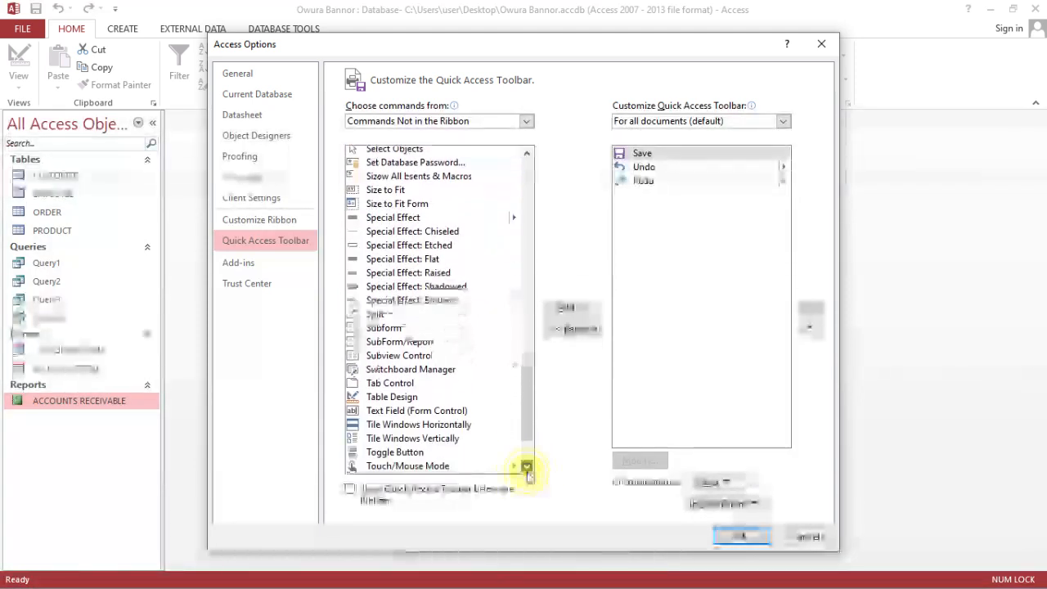
pyautogui.click(527, 467)
pyautogui.click(526, 467)
pyautogui.click(527, 467)
pyautogui.click(527, 468)
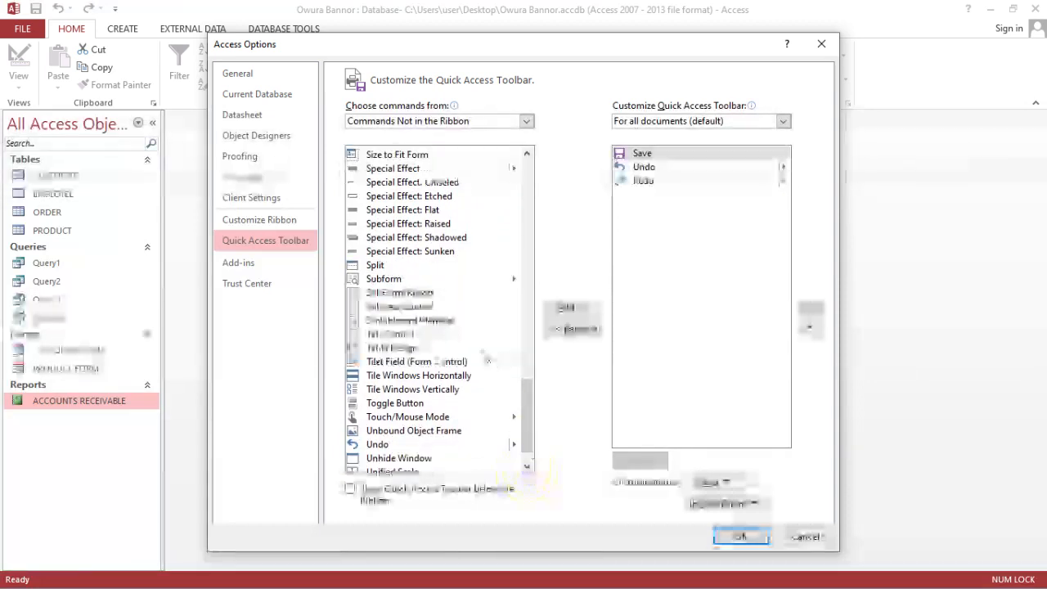
pyautogui.click(425, 320)
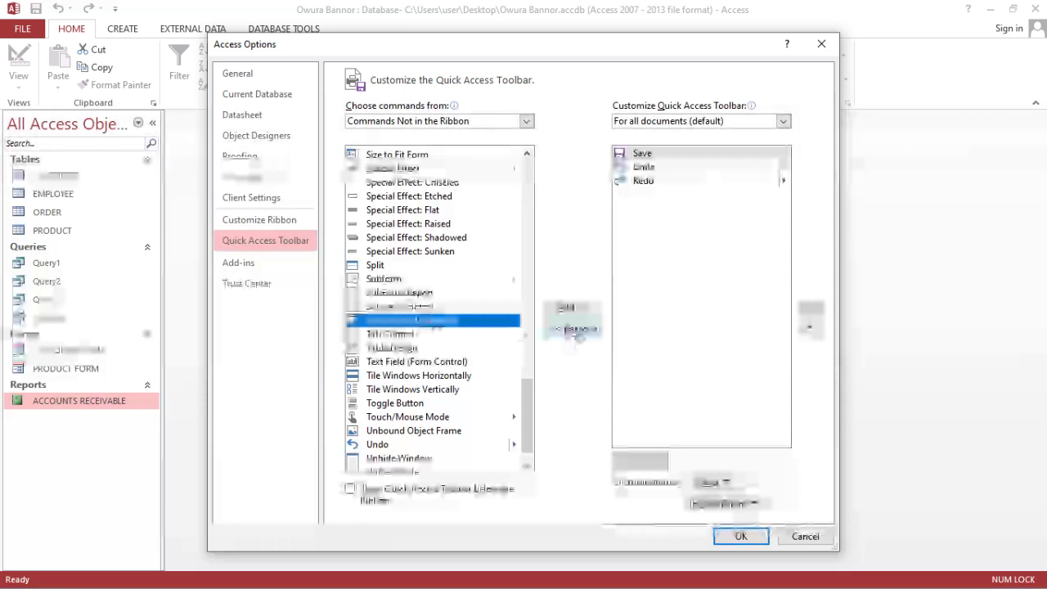
pyautogui.click(577, 312)
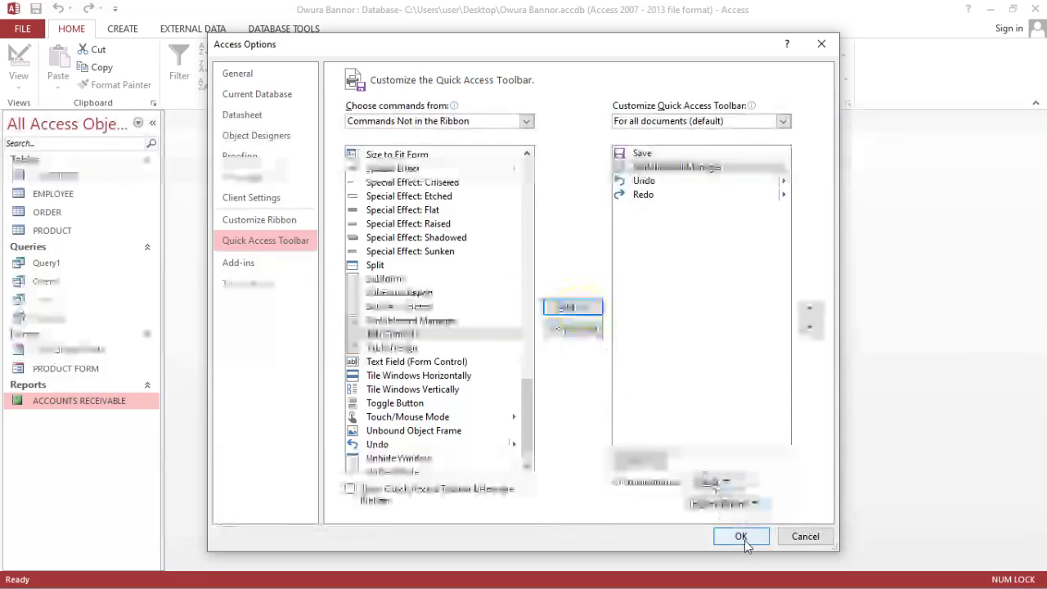
pyautogui.click(741, 537)
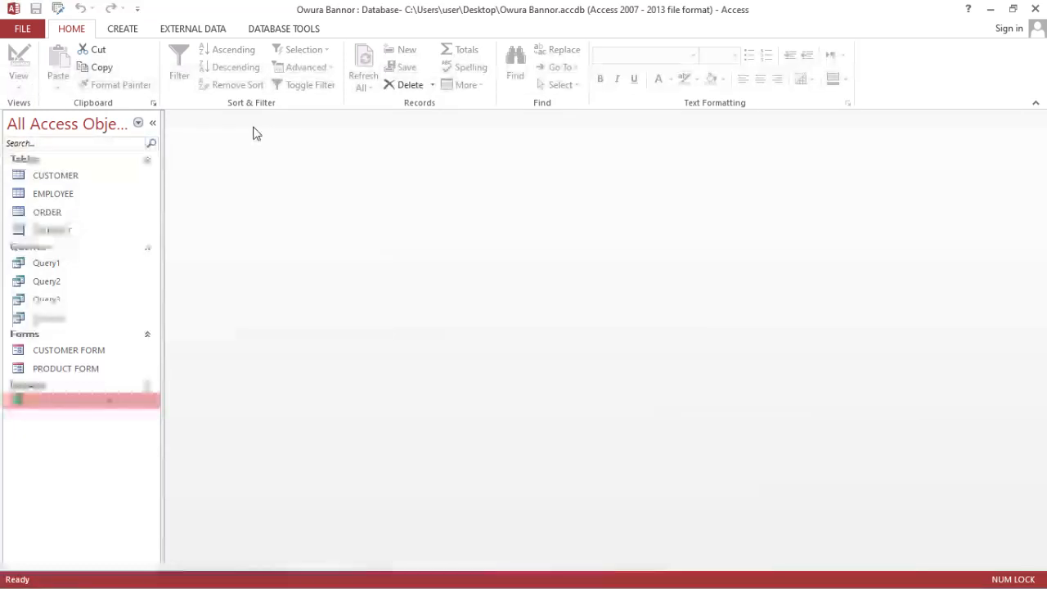
# Create a switchboard for the database with Switchboard Manager and add a switchboard page named Forms.
pyautogui.click(57, 8)
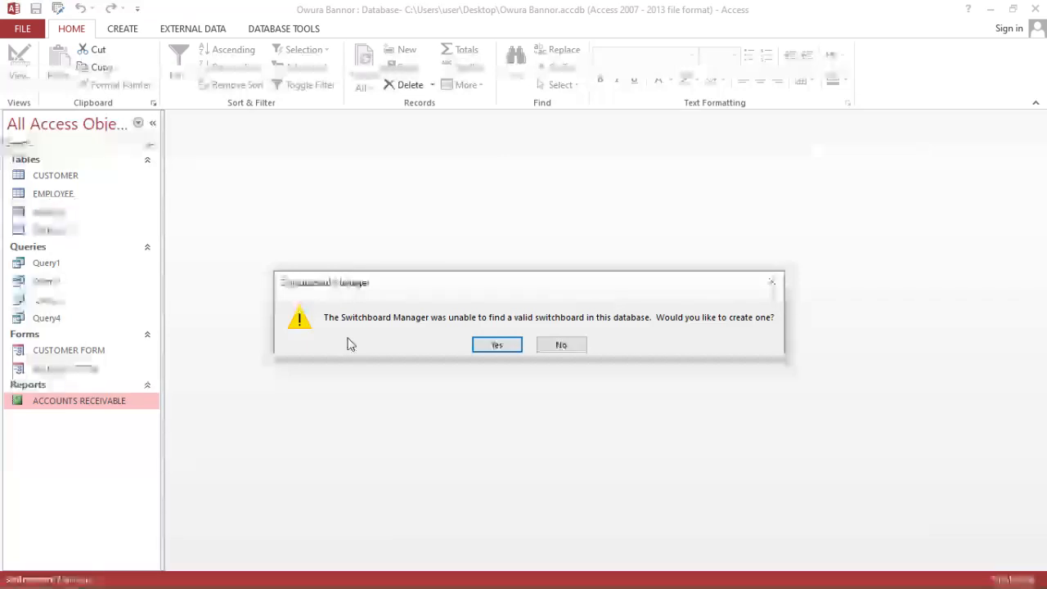
pyautogui.click(493, 347)
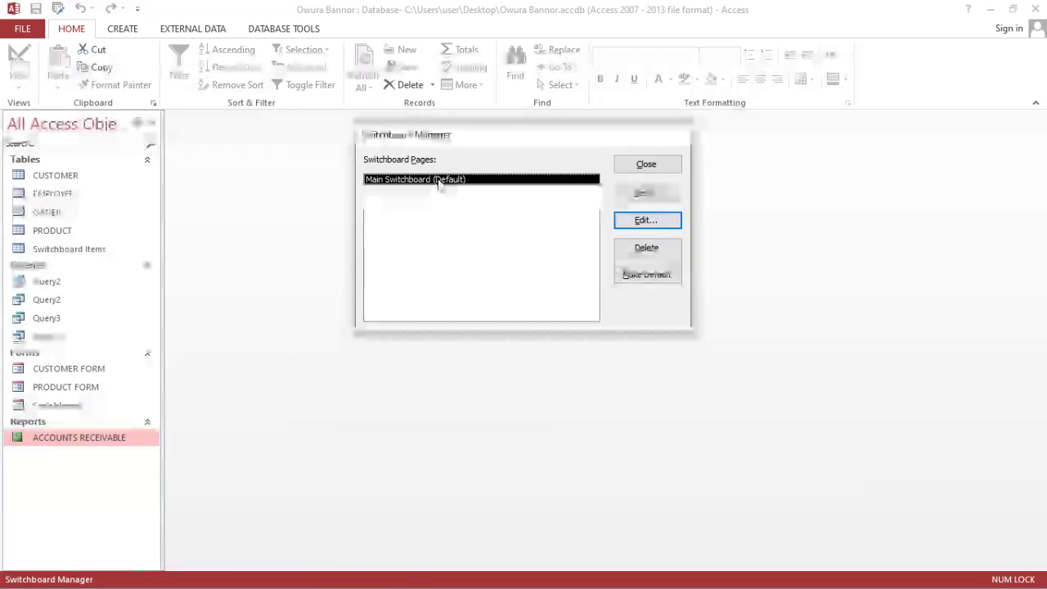
pyautogui.click(641, 195)
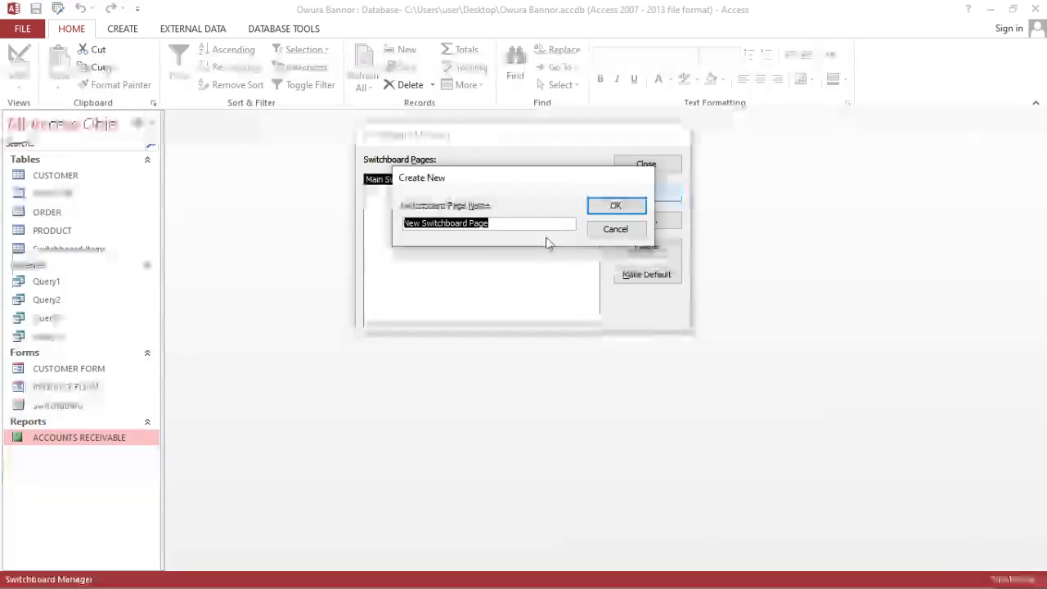
pyautogui.write('Forms')
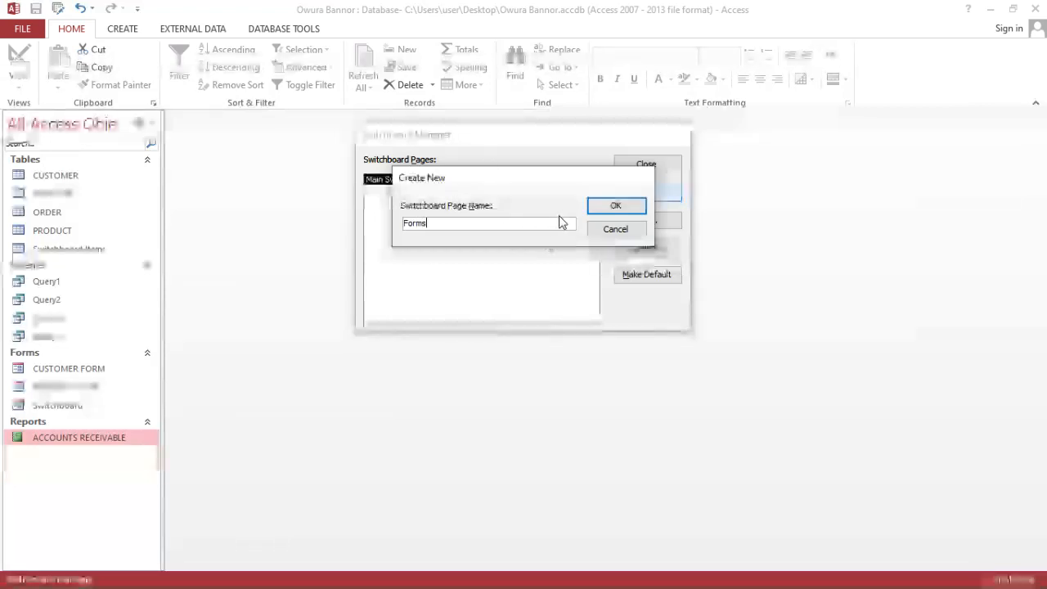
pyautogui.click(602, 210)
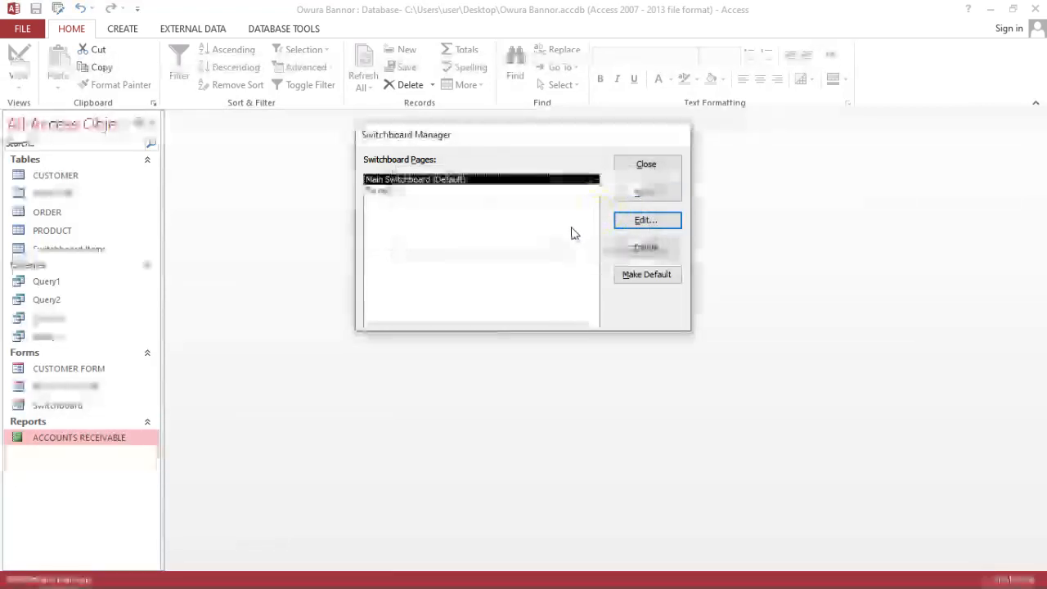
# Add another switchboard page named Report.
pyautogui.click(644, 193)
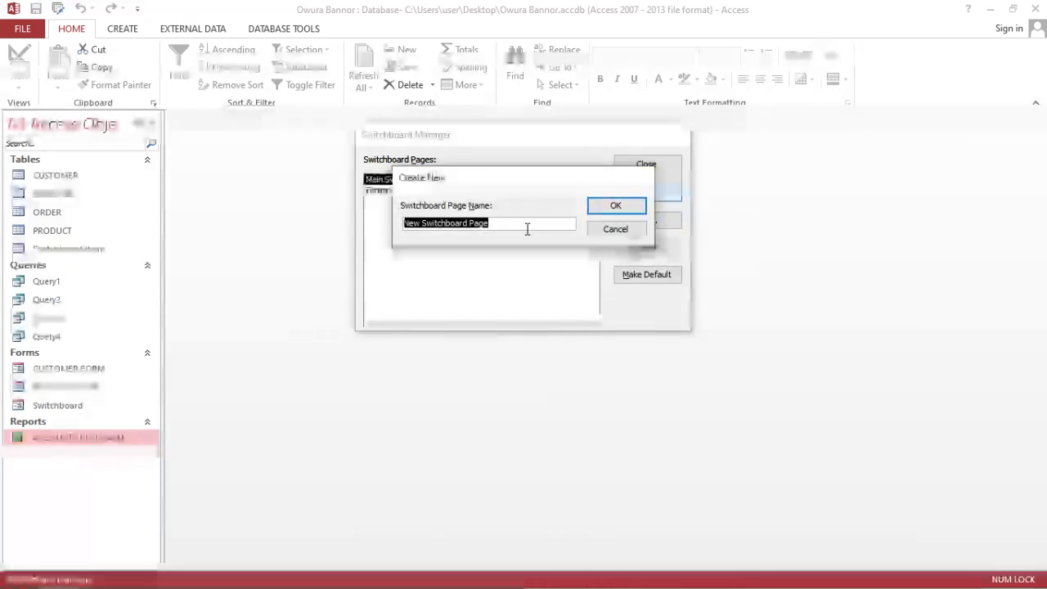
pyautogui.write('Repo')
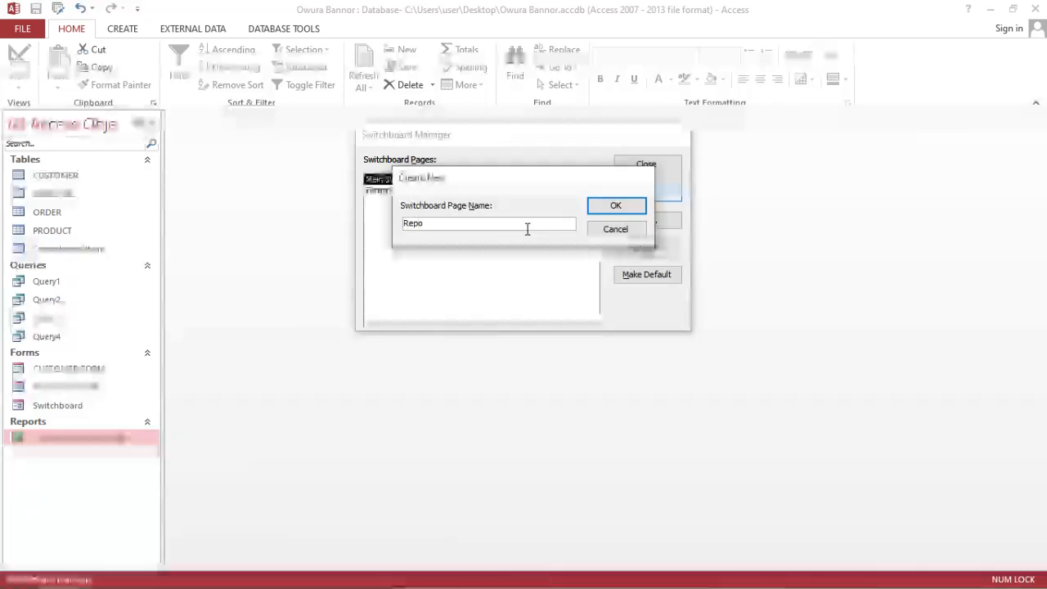
pyautogui.write('rt')
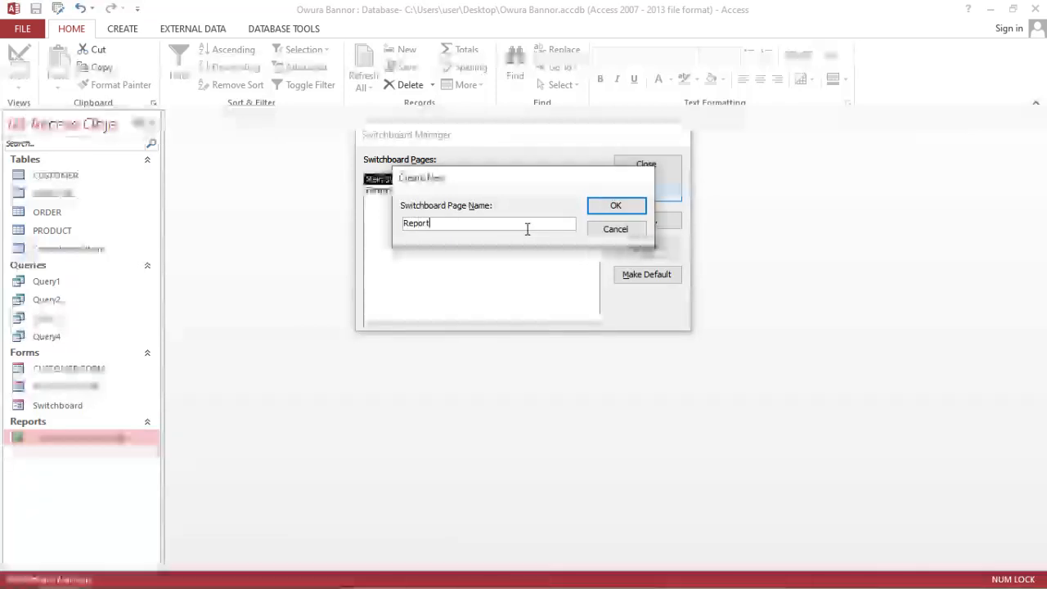
pyautogui.click(616, 206)
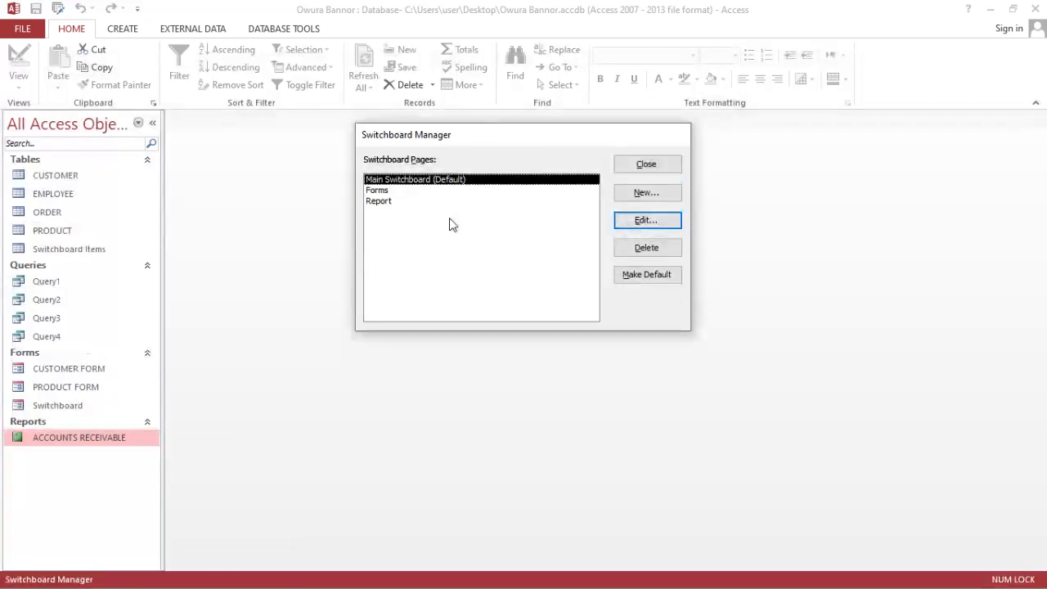
# Edit the Forms switchboard page and add a Customer Form item that opens CUSTOMER FORM with the Open Form in Add Mode command.
pyautogui.doubleClick(389, 191)
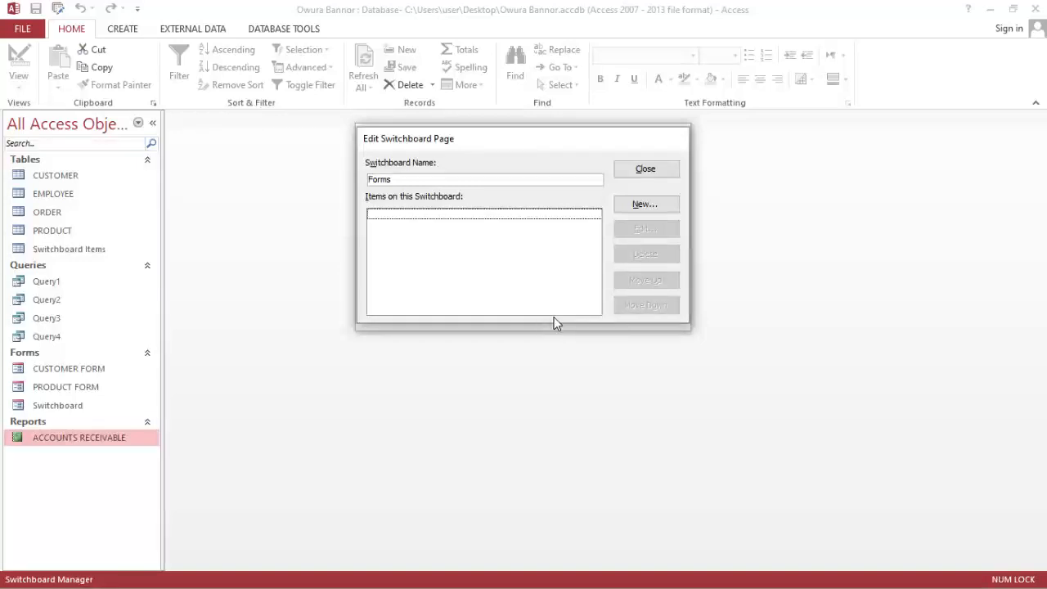
pyautogui.click(645, 206)
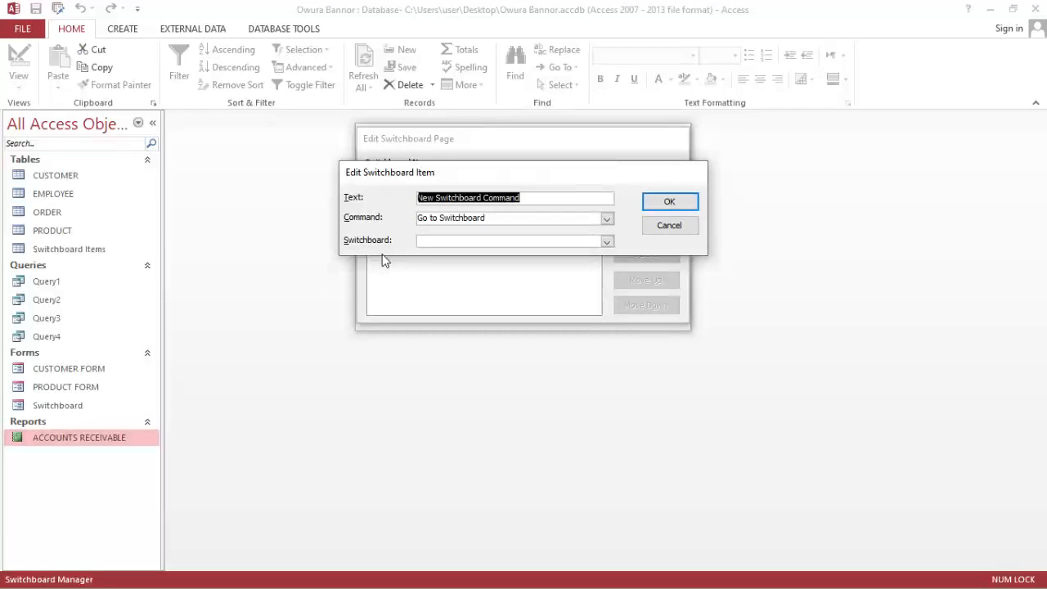
pyautogui.write('Cou')
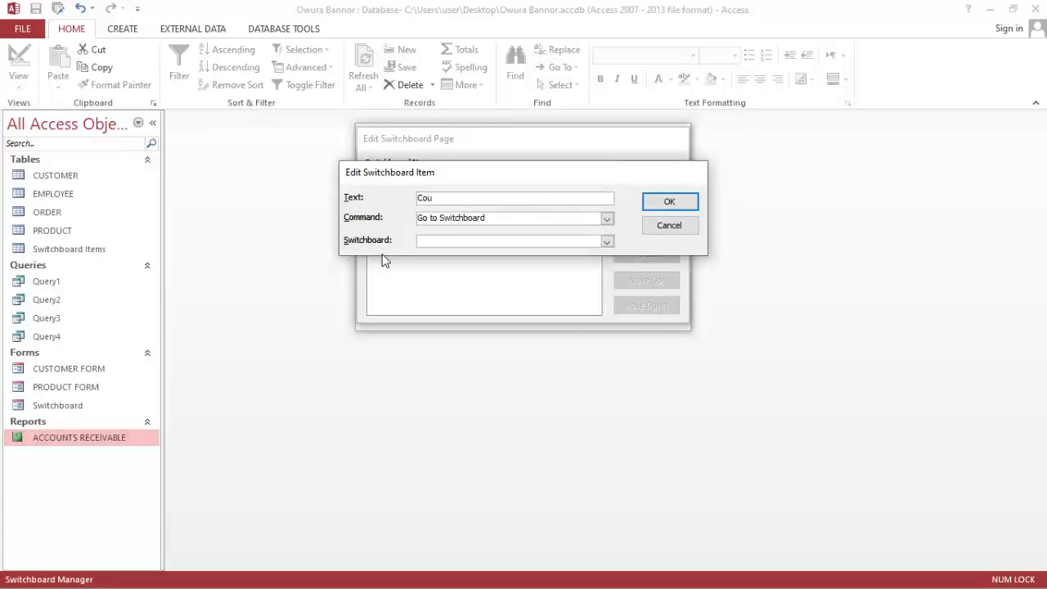
pyautogui.press('Num_Lock')
pyautogui.write('stomer For')
pyautogui.write('m')
pyautogui.click(607, 220)
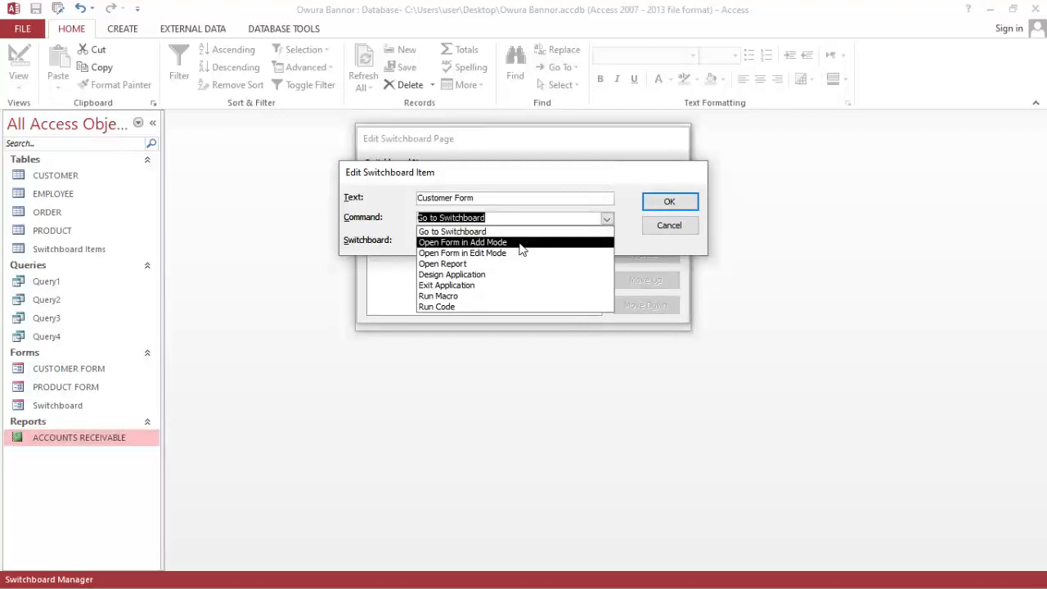
pyautogui.click(522, 243)
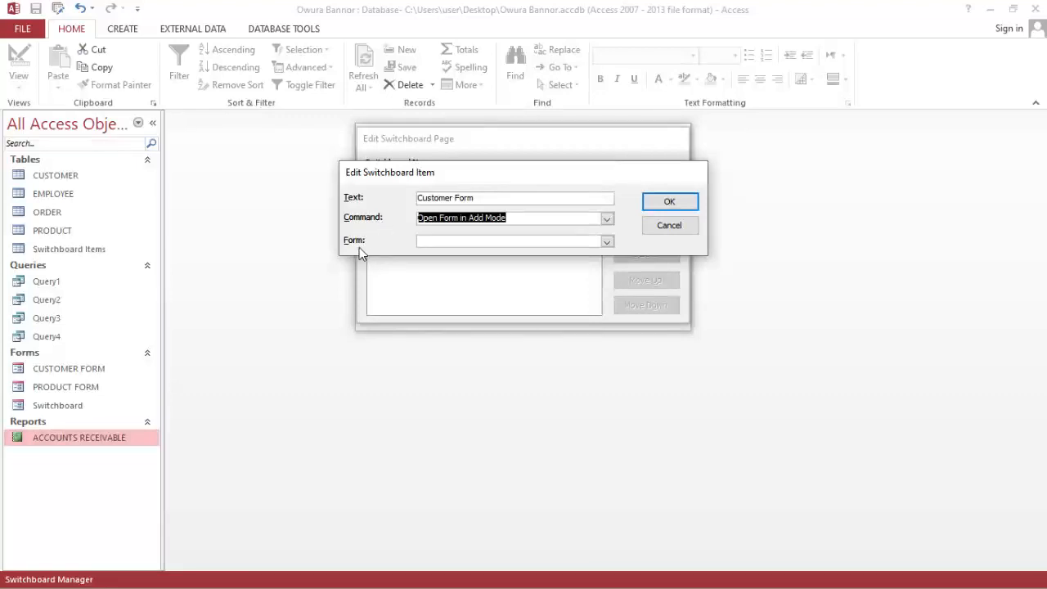
pyautogui.click(607, 242)
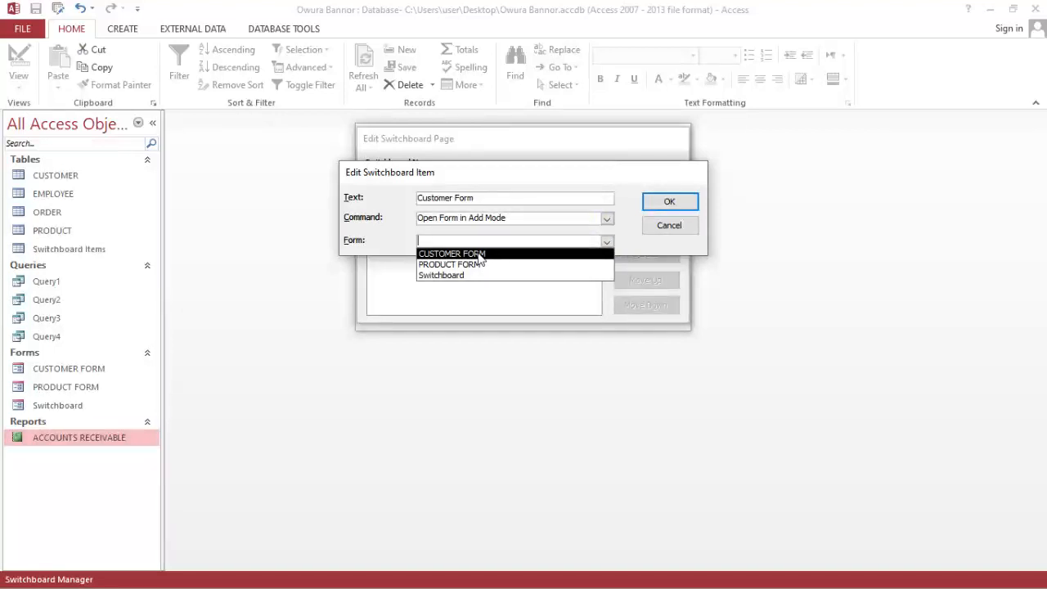
pyautogui.click(478, 254)
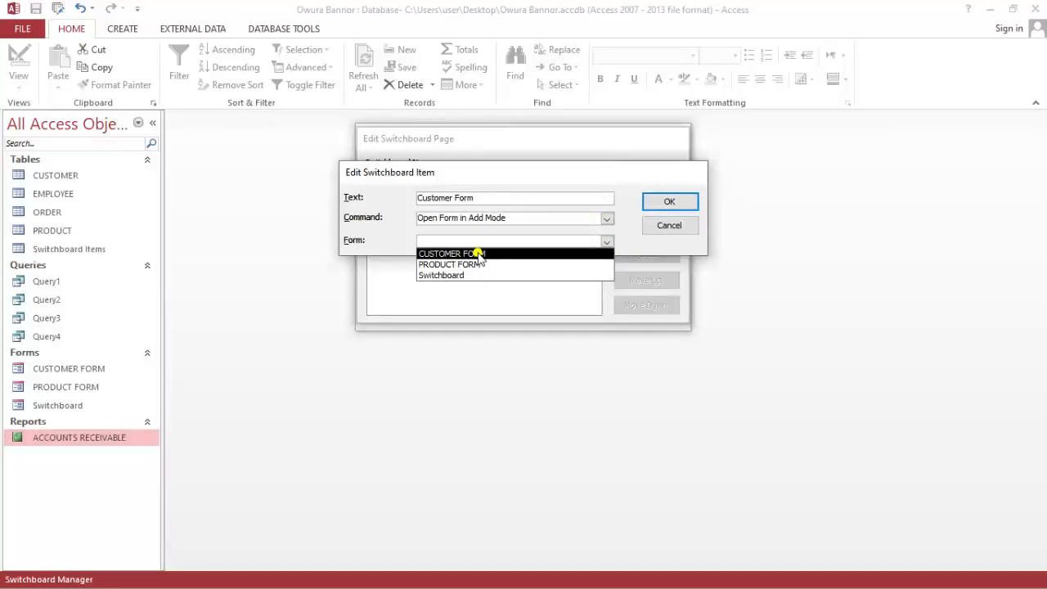
pyautogui.click(680, 205)
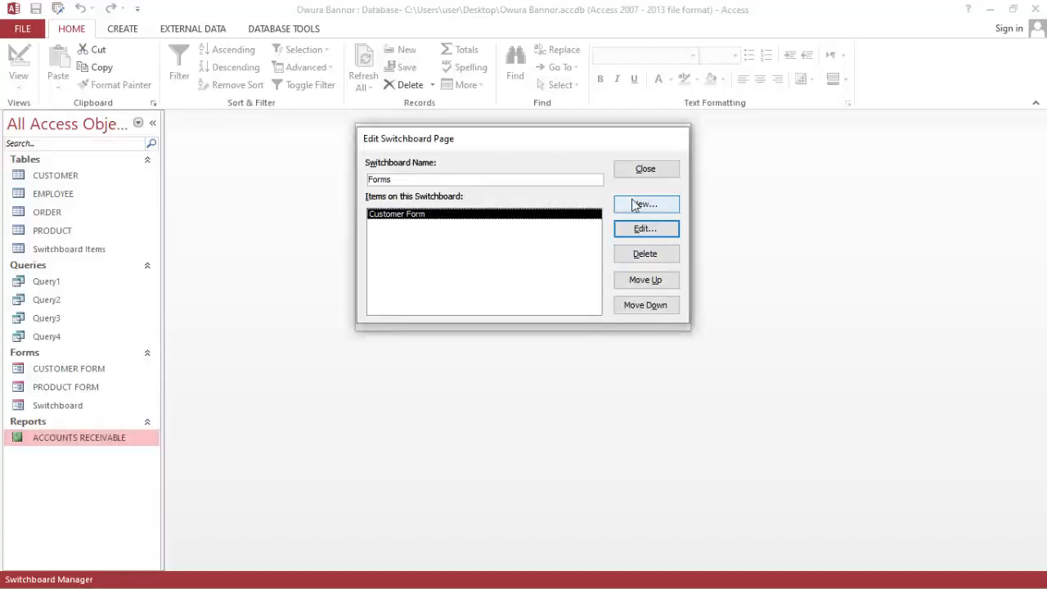
# Add a Product Form item to the Forms page that opens PRODUCT FORM with the Open Form in Add Mode command.
pyautogui.click(657, 201)
pyautogui.moveTo(537, 198); pyautogui.dragTo(276, 206)
pyautogui.write('P')
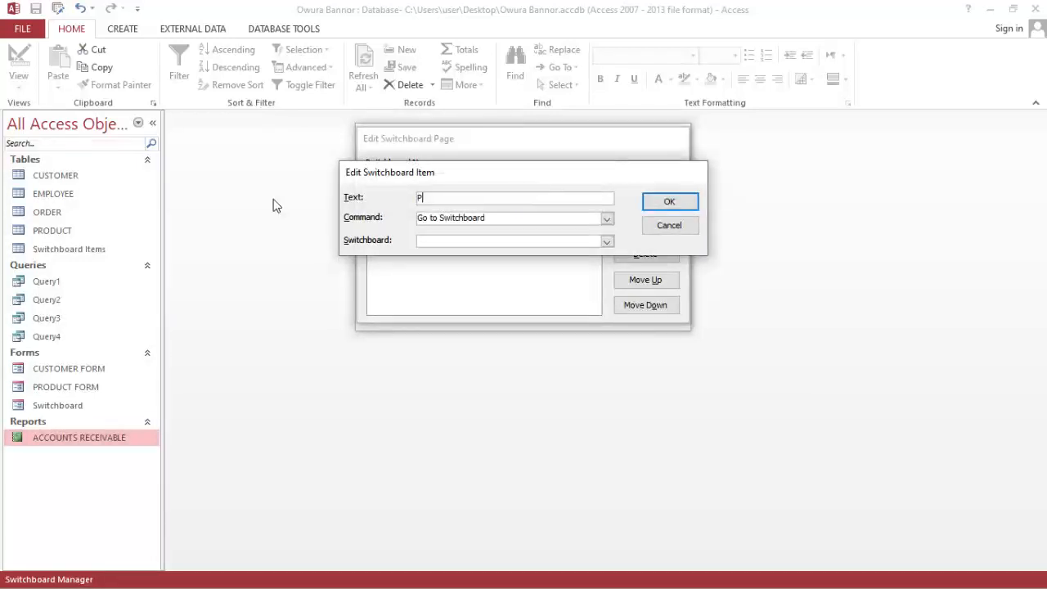
pyautogui.write('roduct Form')
pyautogui.click(607, 218)
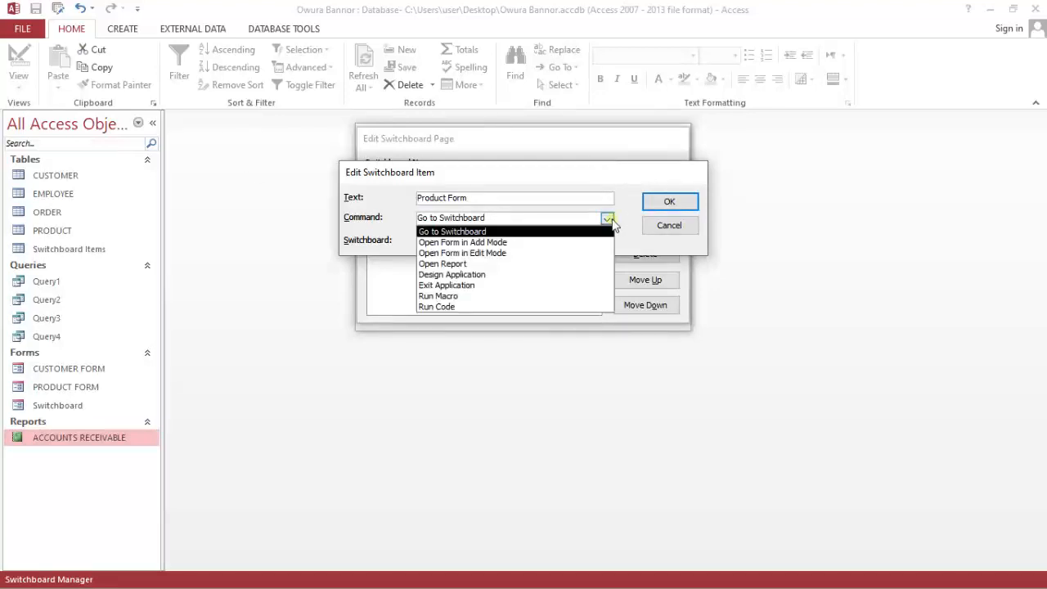
pyautogui.click(584, 244)
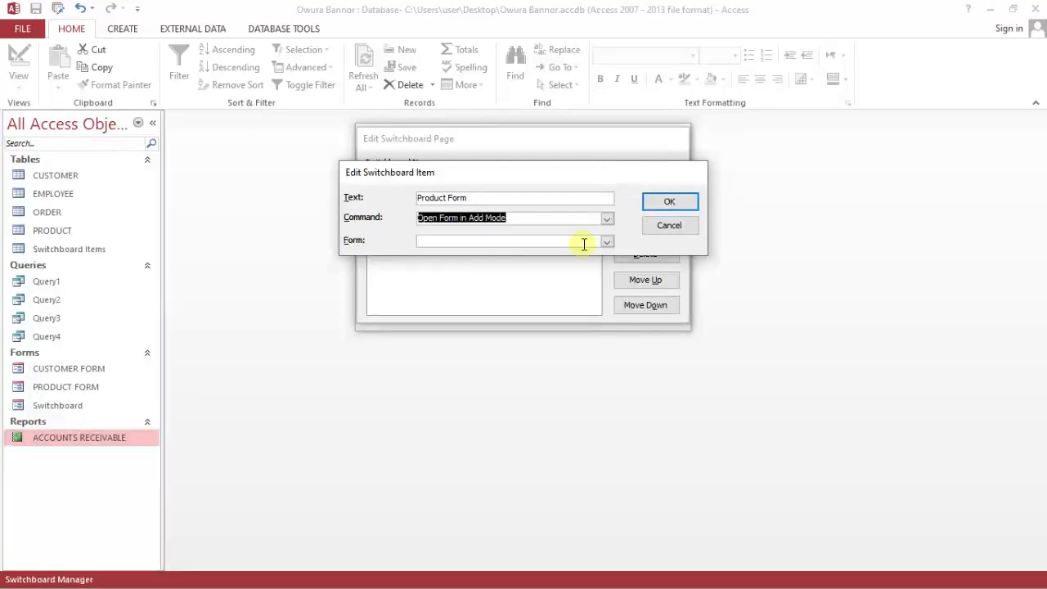
pyautogui.click(608, 242)
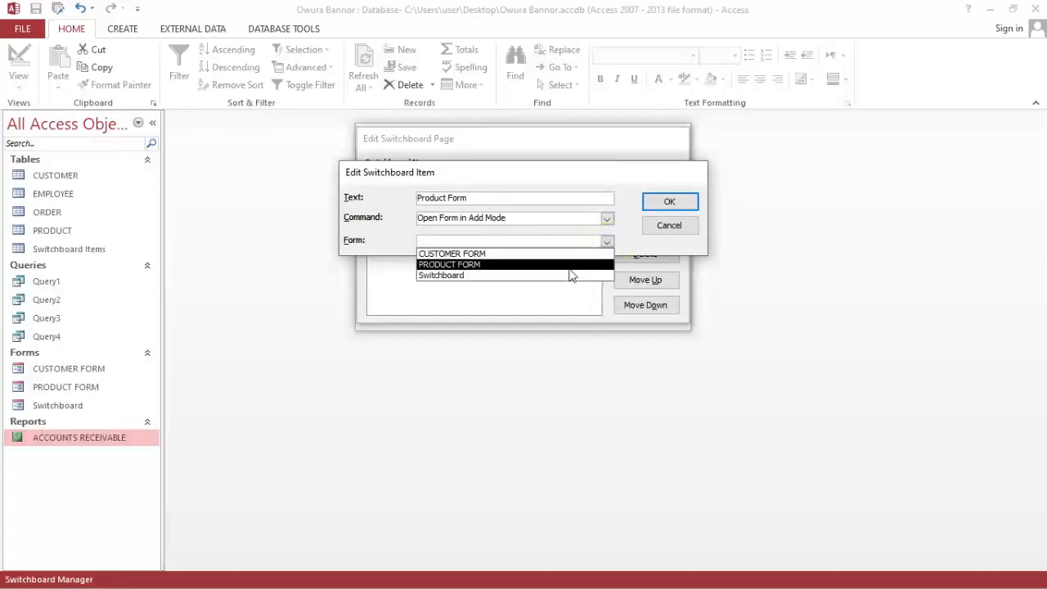
pyautogui.click(568, 265)
pyautogui.click(667, 204)
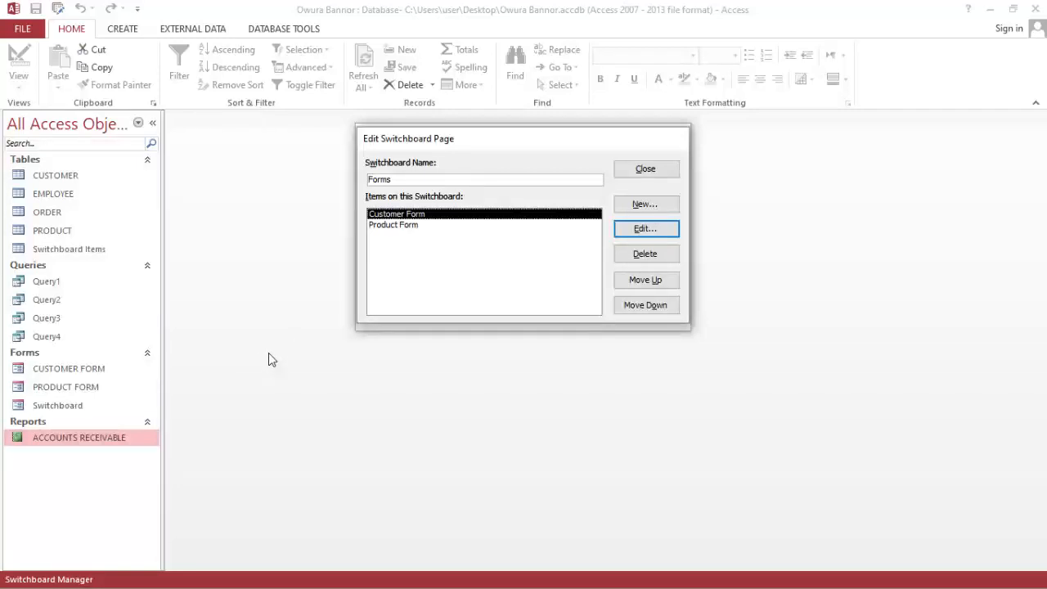
# Add a Back item to the Forms page that goes to the Main Switchboard, and finish editing the page.
pyautogui.click(655, 201)
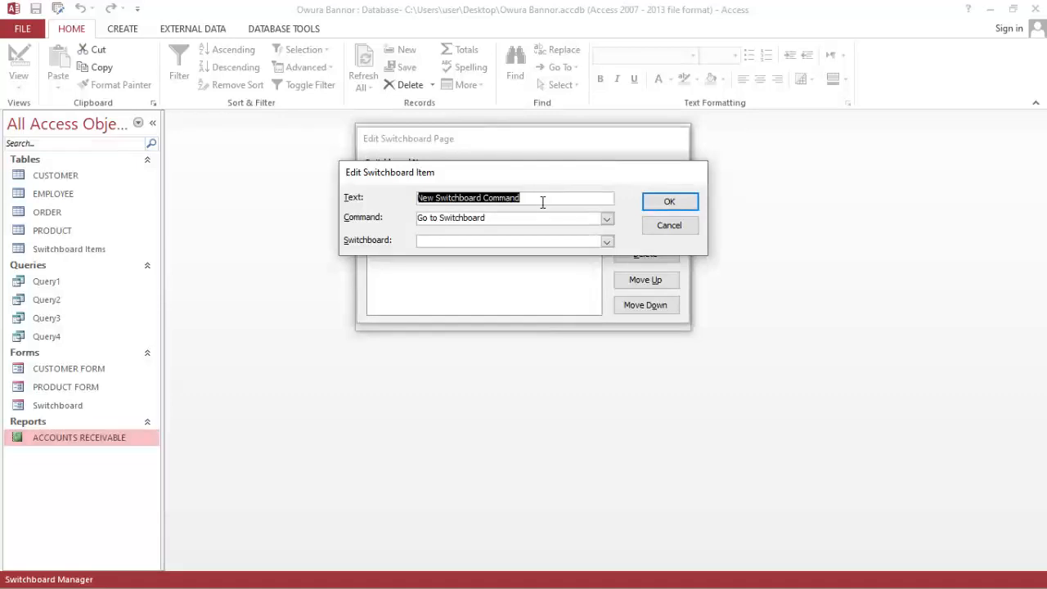
pyautogui.write('Vac')
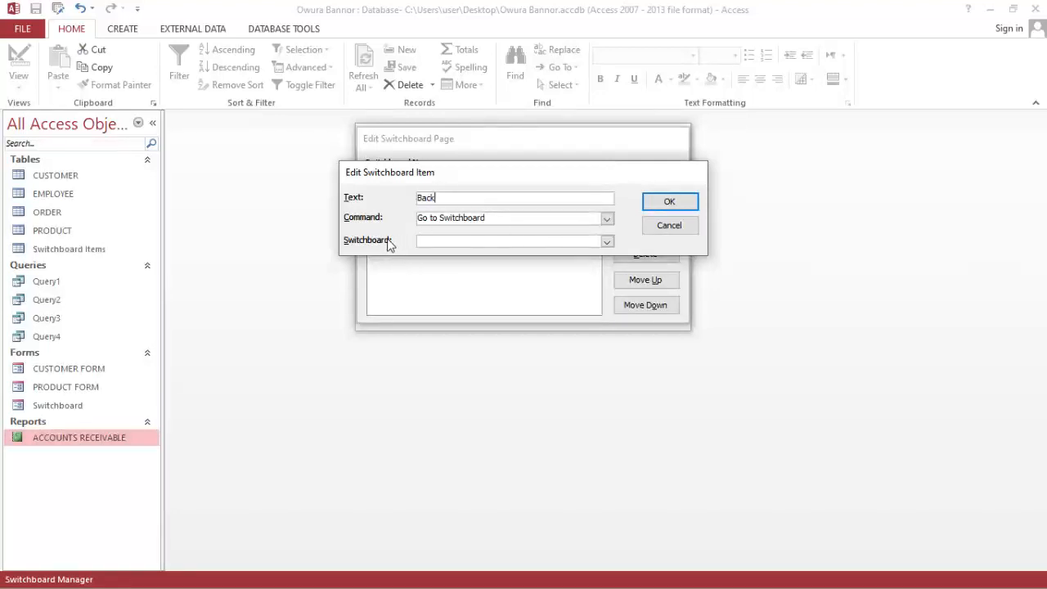
pyautogui.click(606, 241)
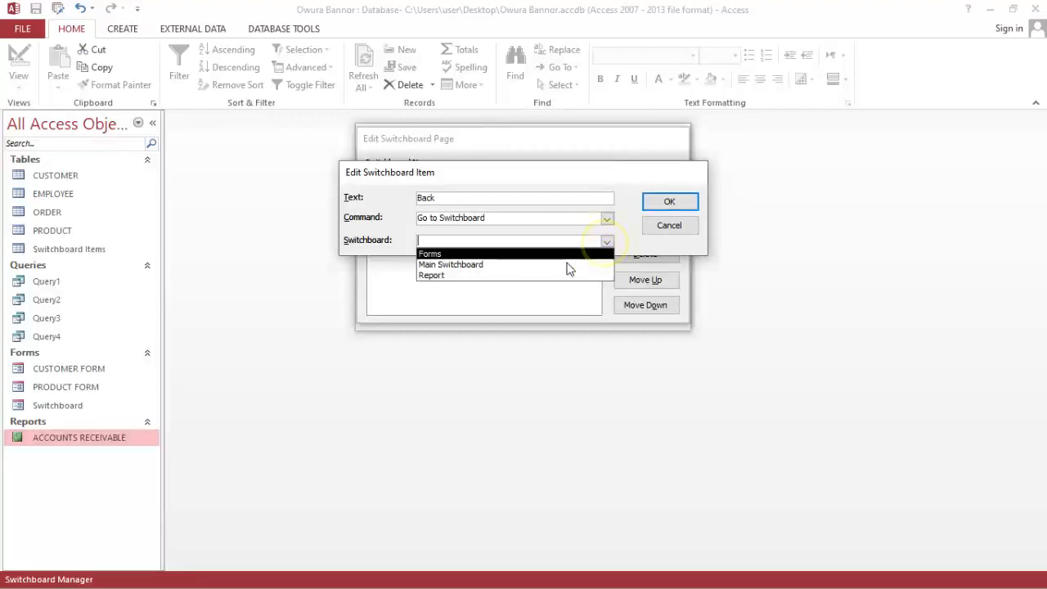
pyautogui.click(559, 267)
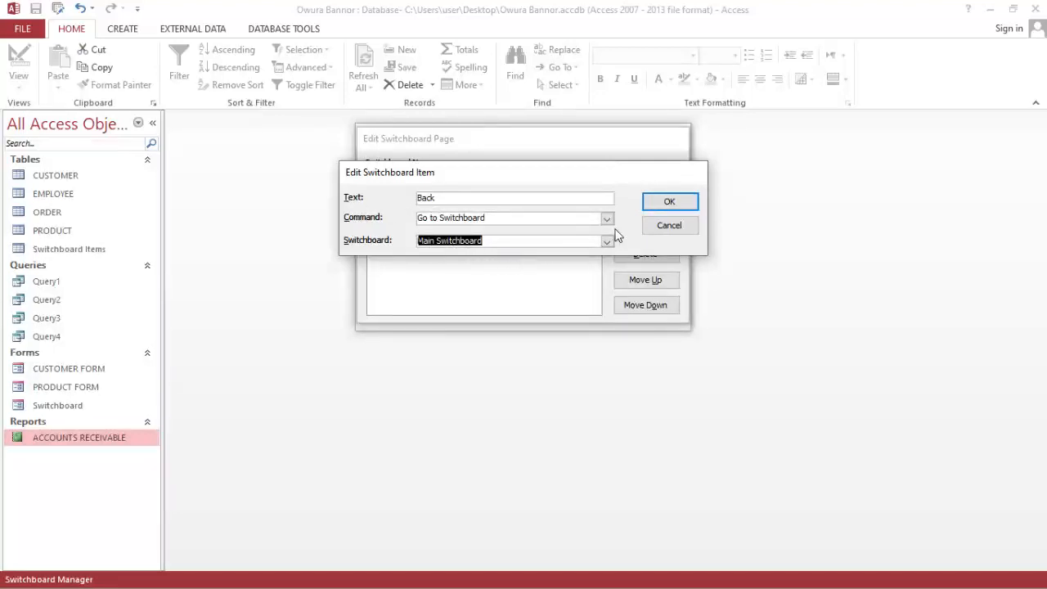
pyautogui.click(667, 203)
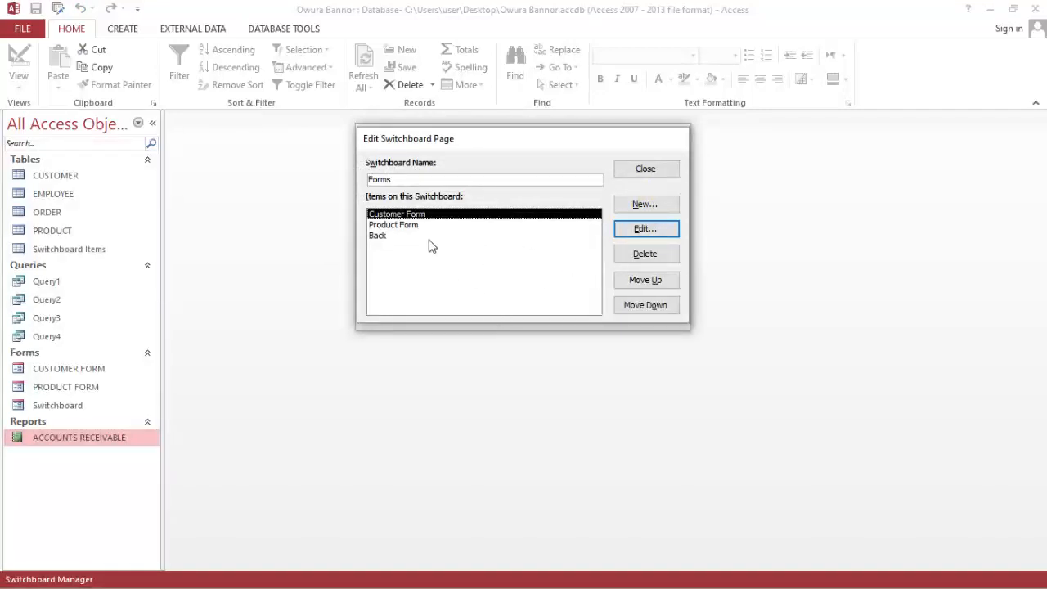
pyautogui.click(634, 168)
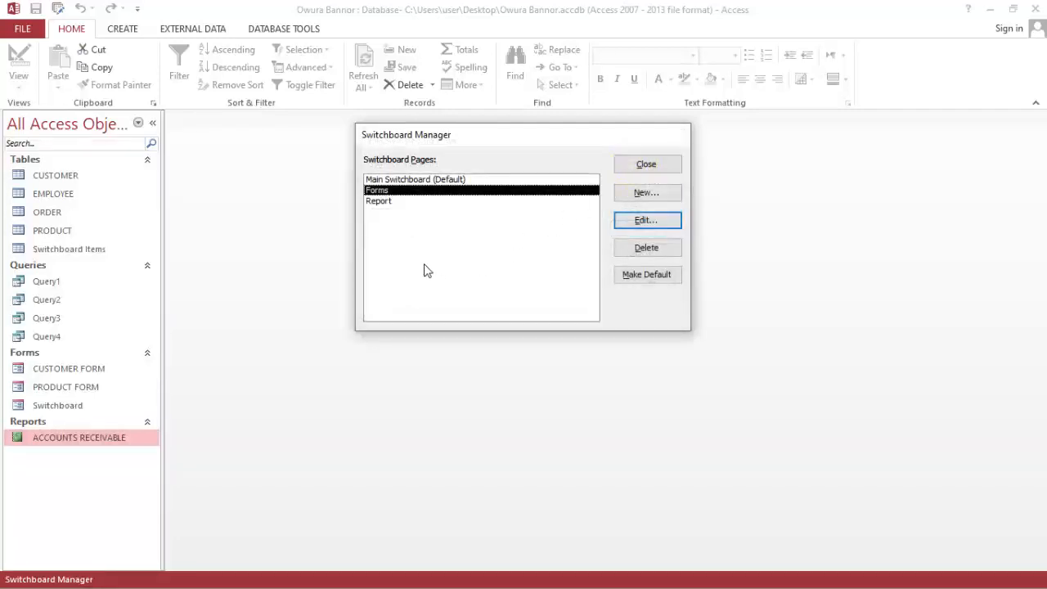
# Edit the Report switchboard page and add an Accounts Receivable item that opens the ACCOUNTS RECEIVABLE report with the Open Report command.
pyautogui.click(388, 203)
pyautogui.doubleClick(388, 203)
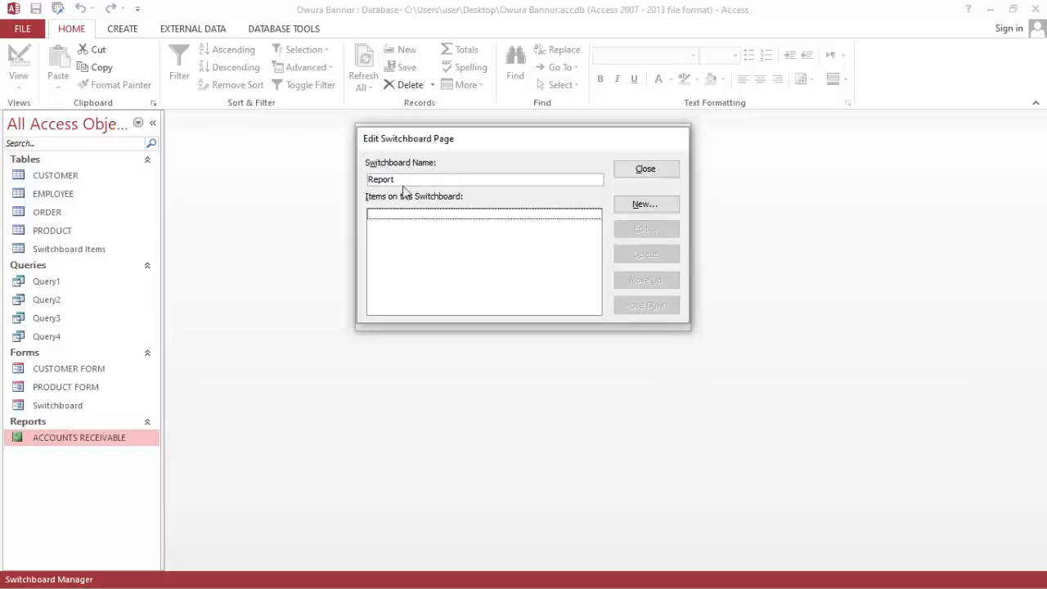
pyautogui.click(656, 209)
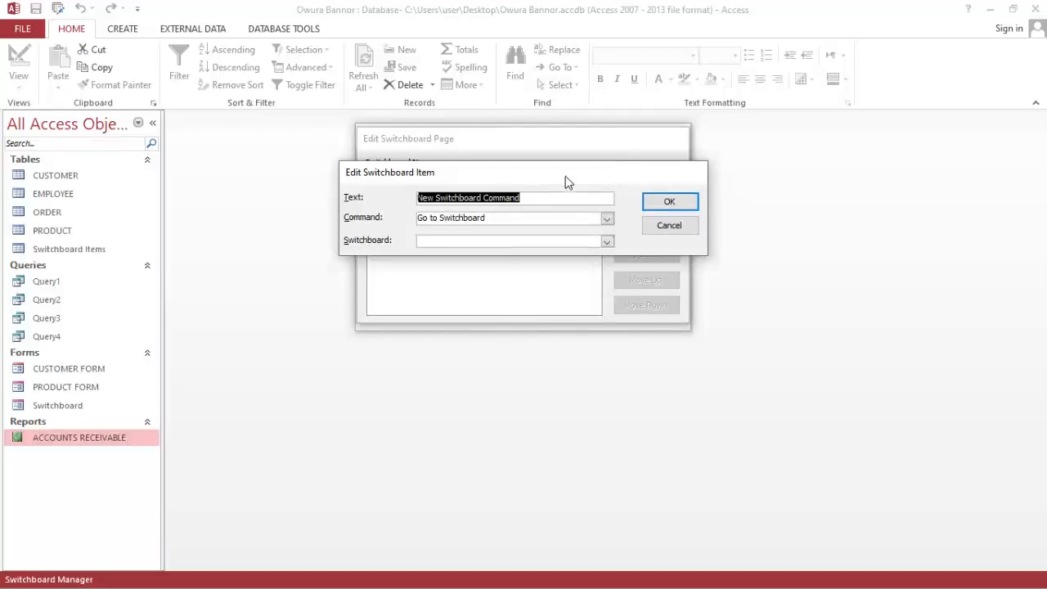
pyautogui.write('Acco')
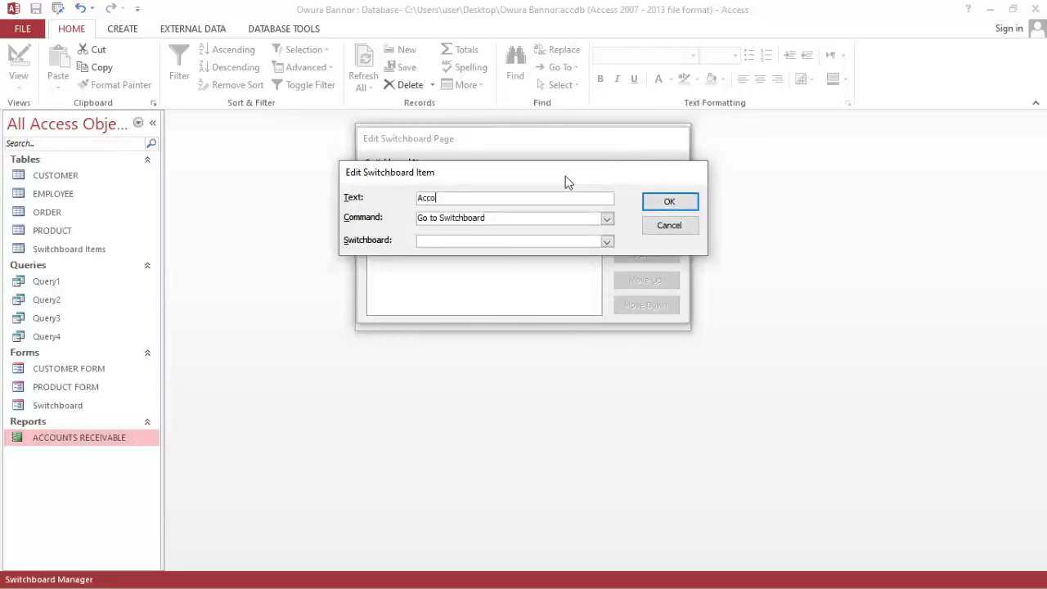
pyautogui.write('unts Receivable')
pyautogui.click(607, 219)
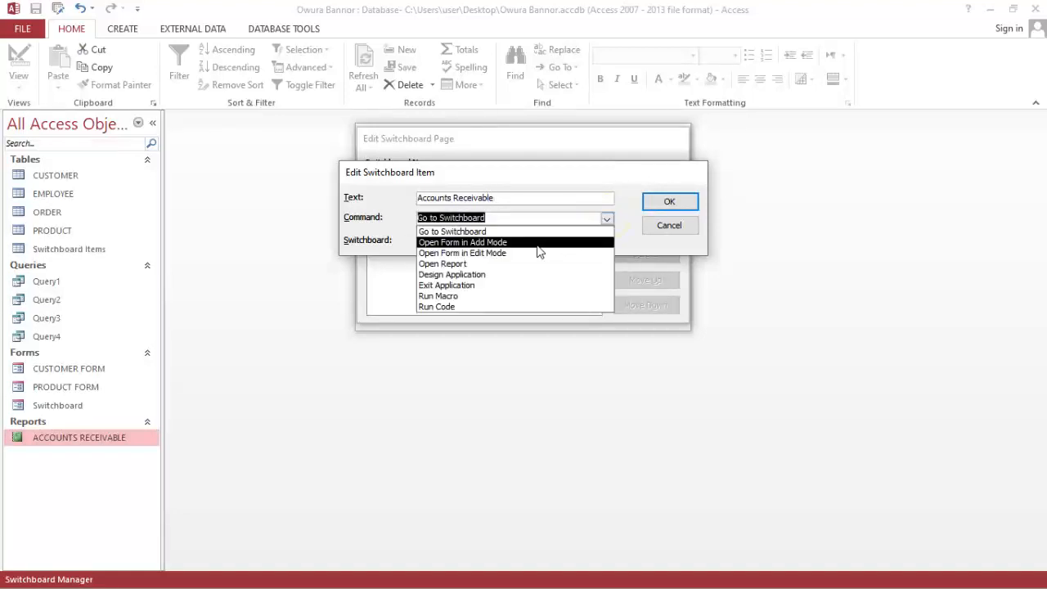
pyautogui.click(504, 264)
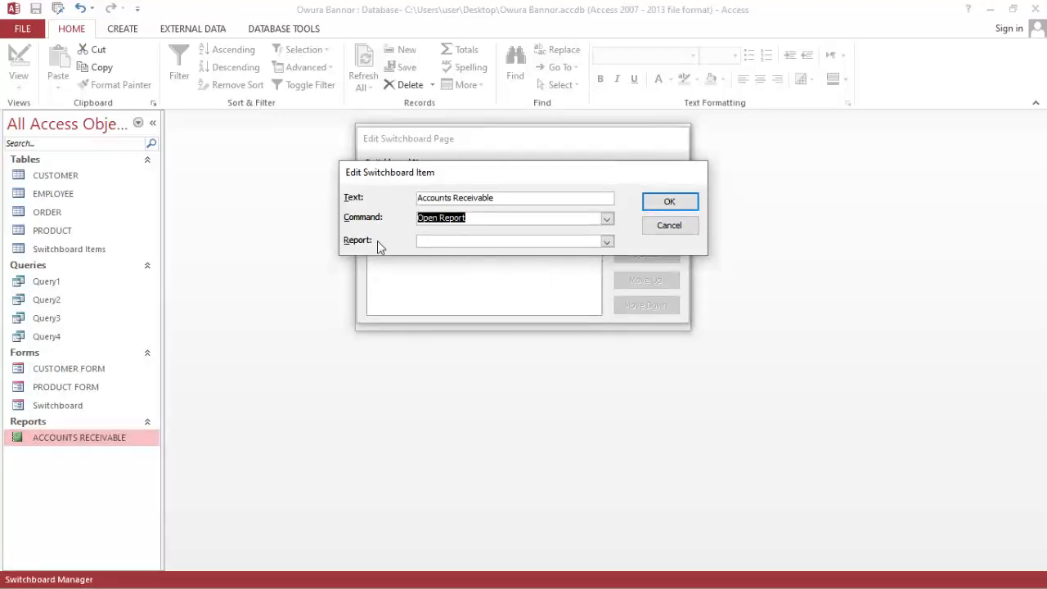
pyautogui.click(607, 241)
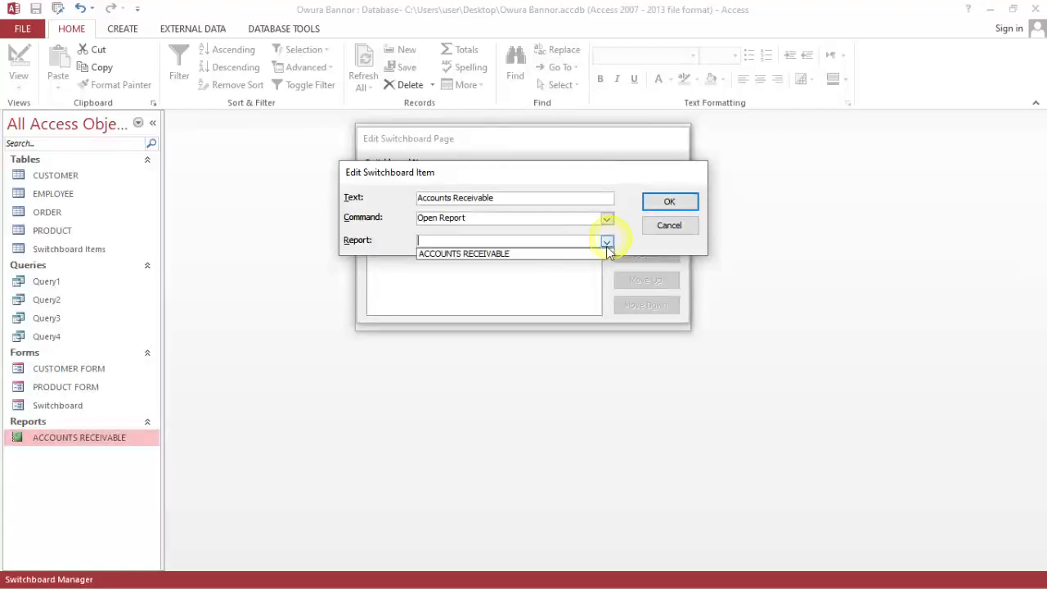
pyautogui.click(575, 255)
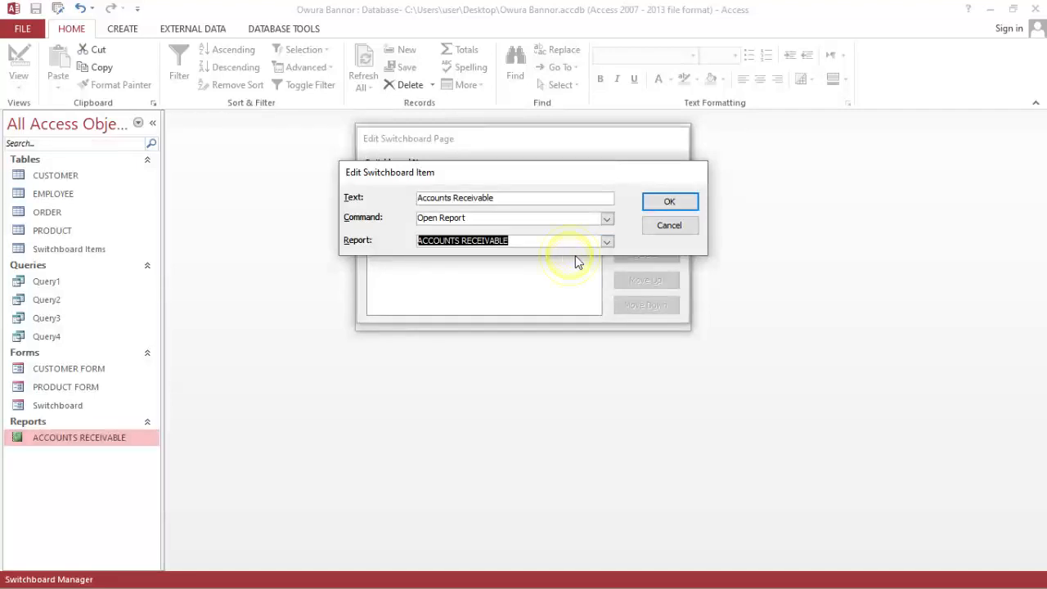
pyautogui.click(676, 204)
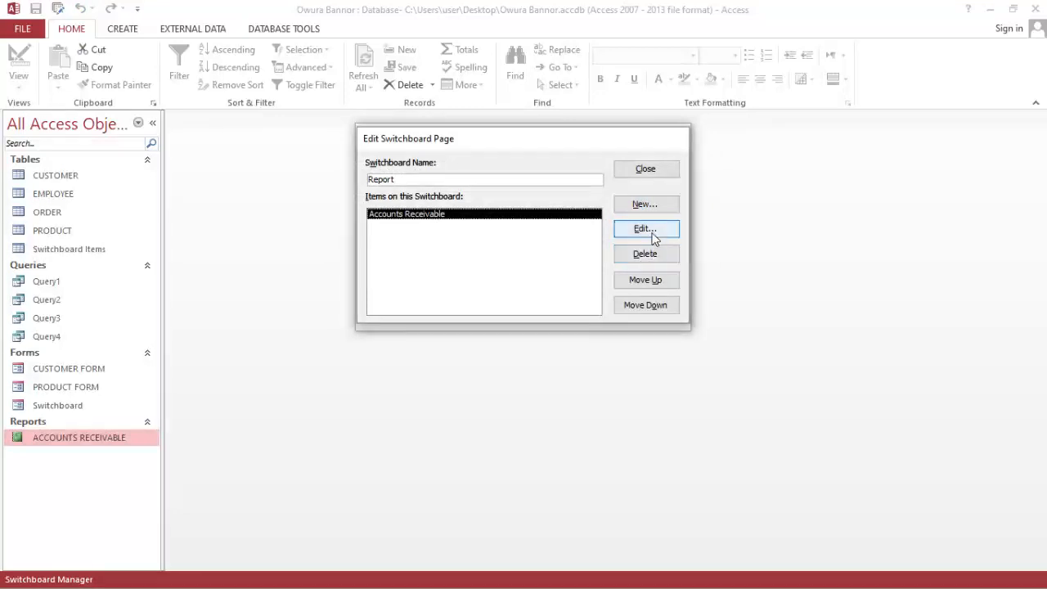
# Add a Back item to the Report page that goes to the Main Switchboard, and finish editing the page.
pyautogui.click(648, 204)
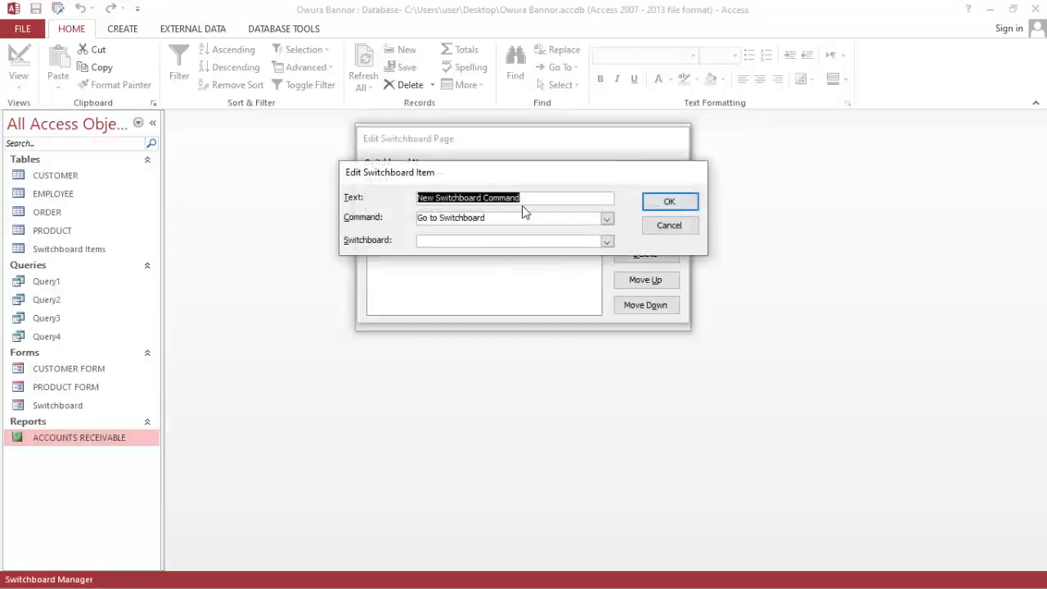
pyautogui.write('Bac')
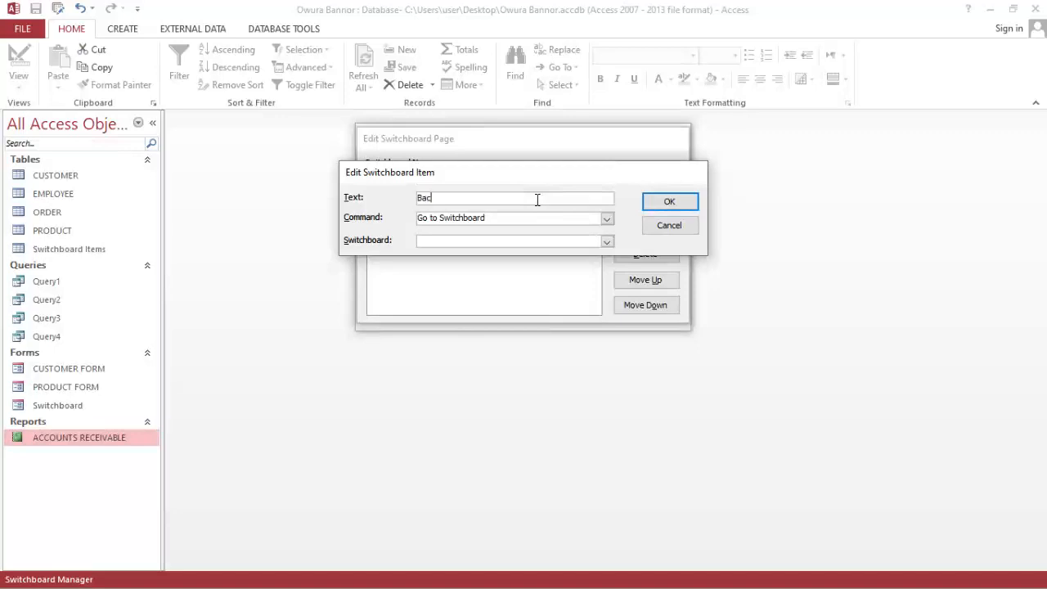
pyautogui.write('k')
pyautogui.click(607, 242)
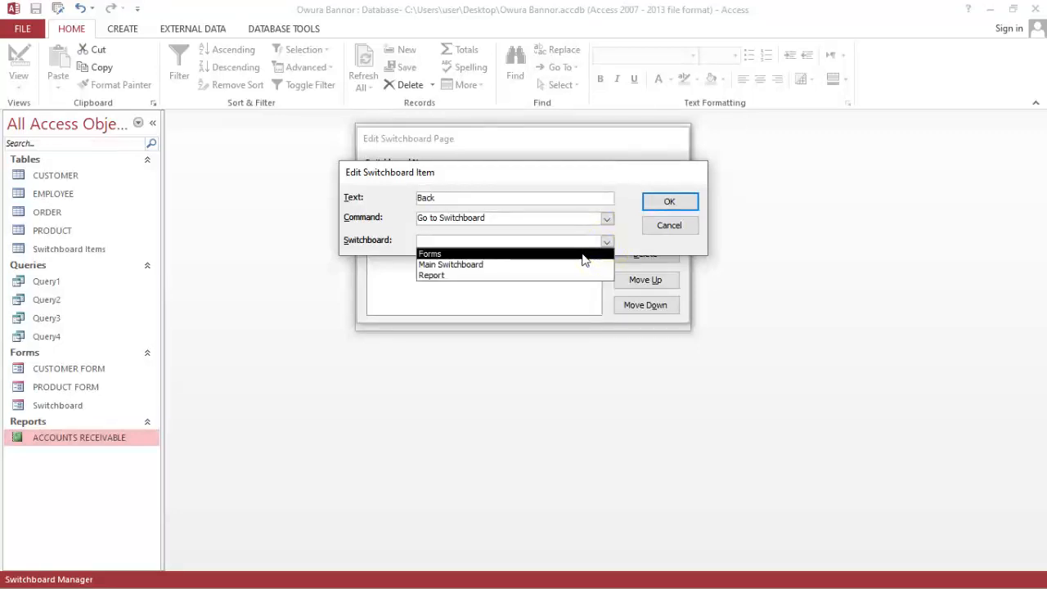
pyautogui.click(577, 264)
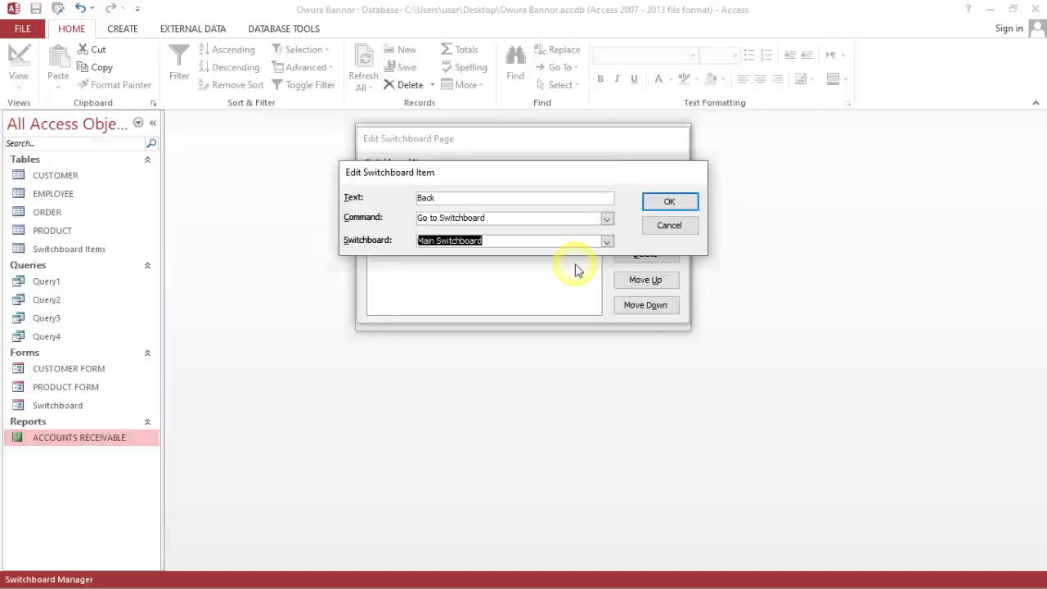
pyautogui.click(666, 203)
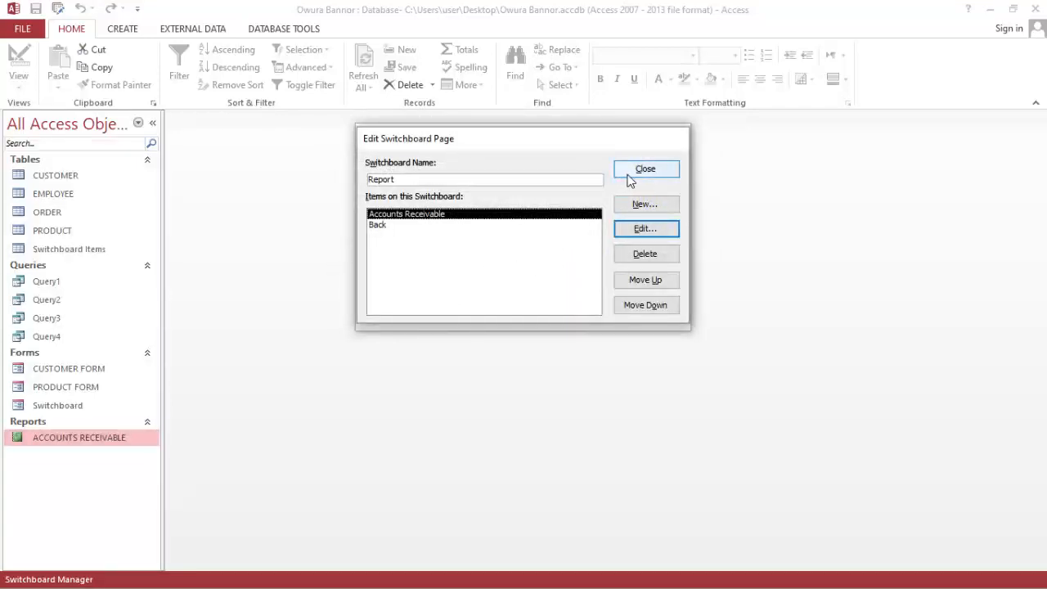
pyautogui.click(631, 180)
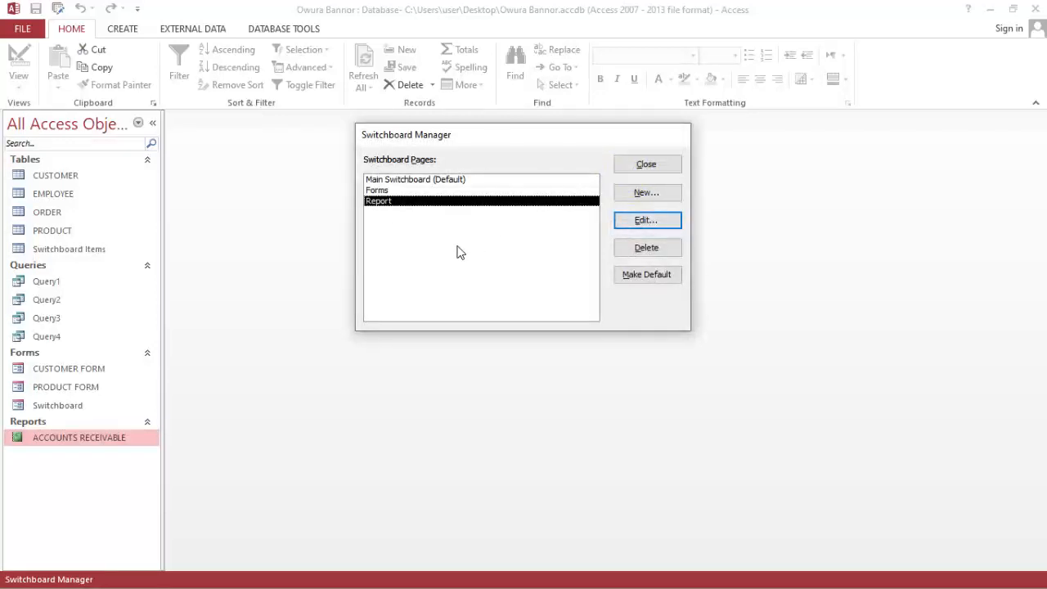
# Close Switchboard Manager and restore the maximized database window to its smaller size.
pyautogui.click(631, 6)
pyautogui.click(648, 171)
pyautogui.doubleClick(581, 6)
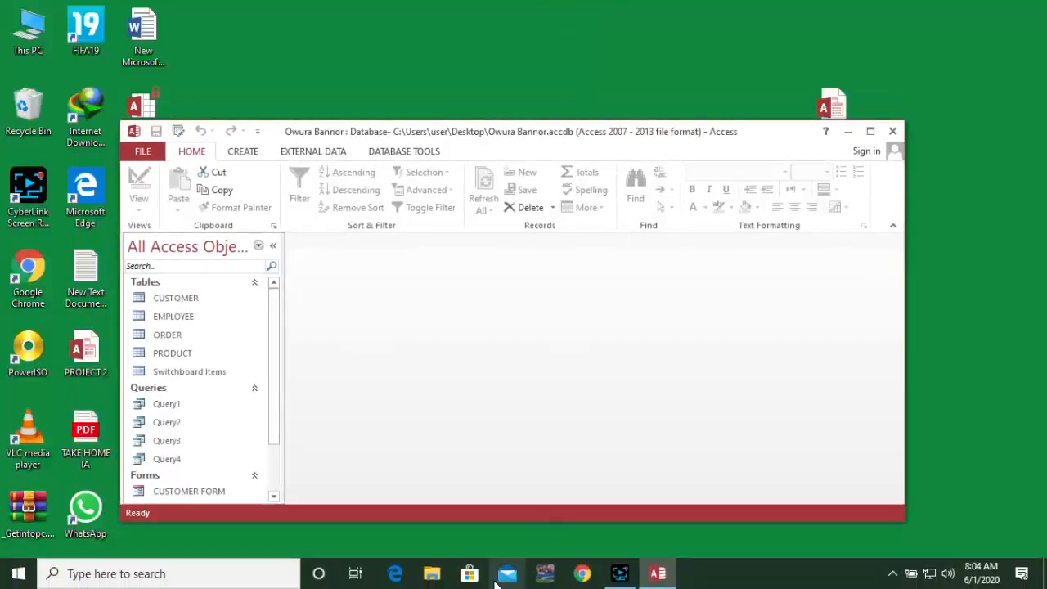
pyautogui.click(618, 575)
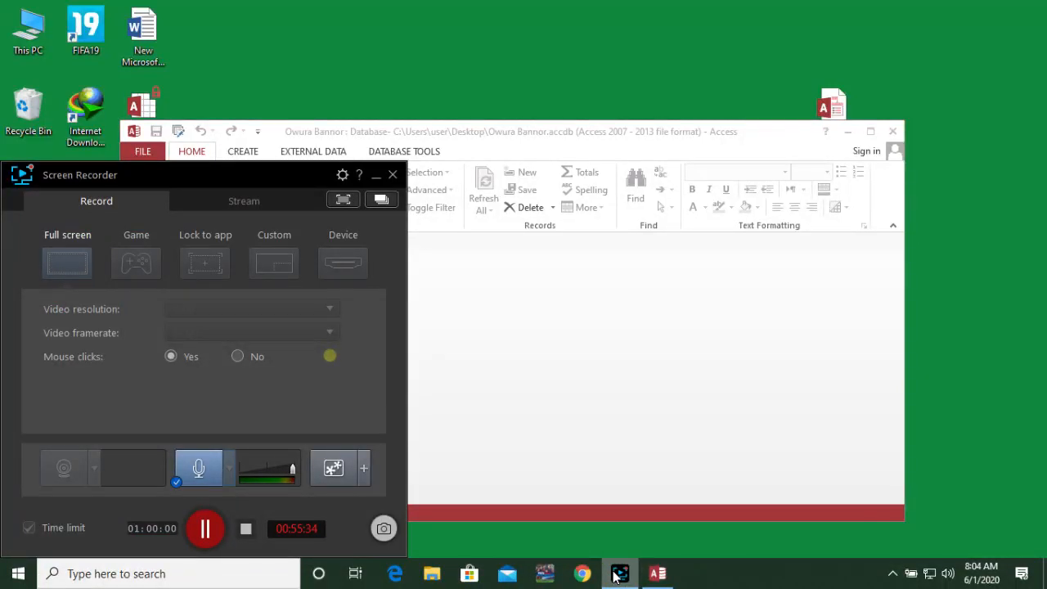
pyautogui.click(617, 575)
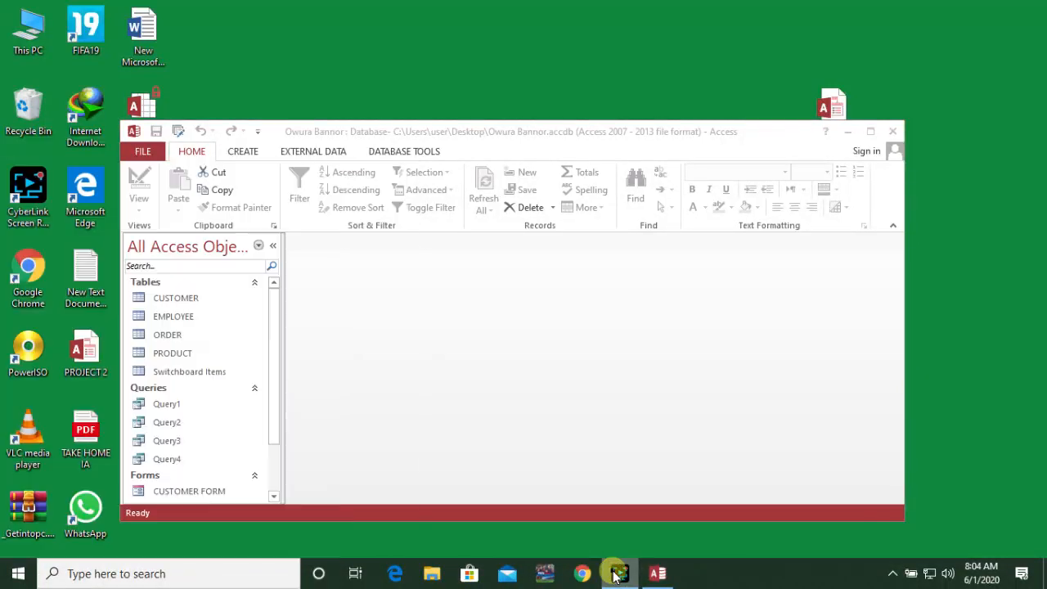
pyautogui.click(618, 575)
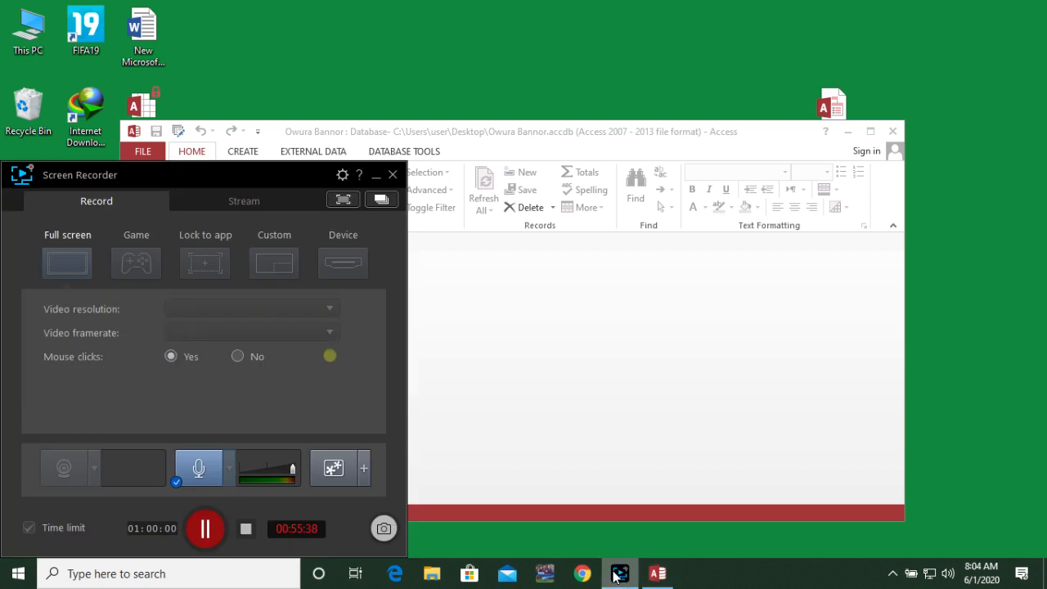